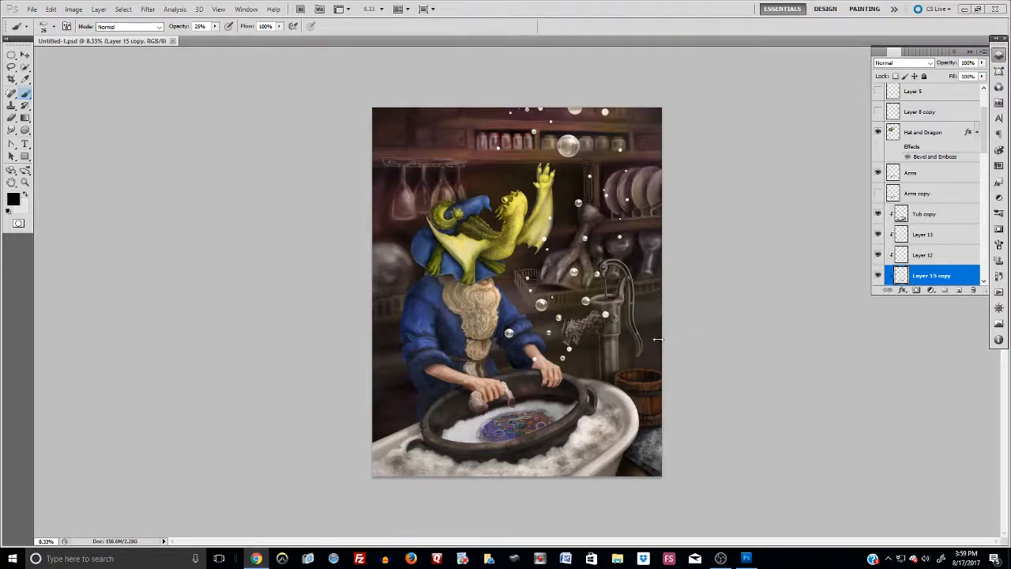
# Step: Examine the wizard painting at several magnifications, focusing on the cauldron and its swirling water
pyautogui.scroll(1, 493, 390)
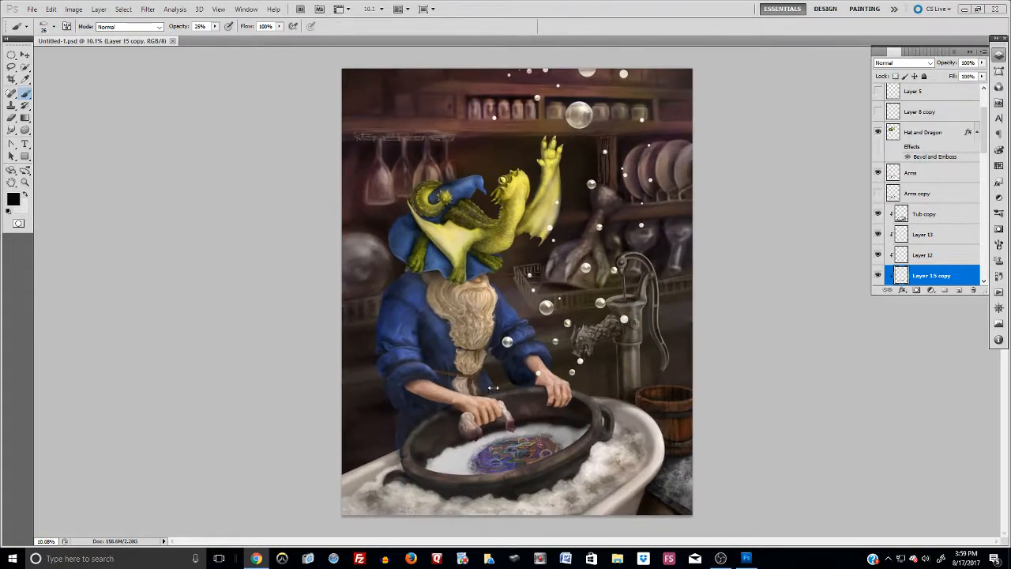
pyautogui.scroll(1, 628, 421)
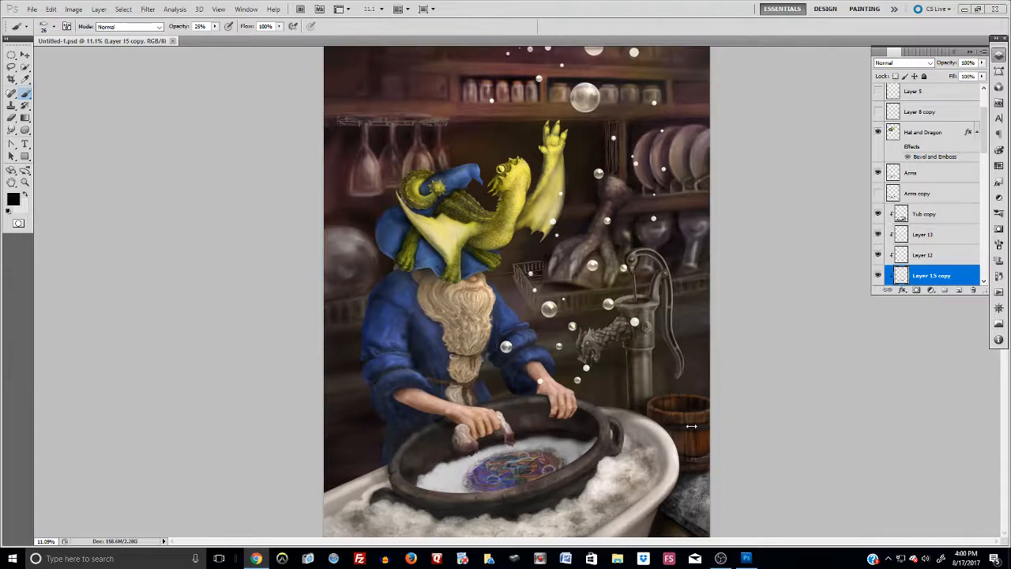
pyautogui.scroll(1, 601, 412)
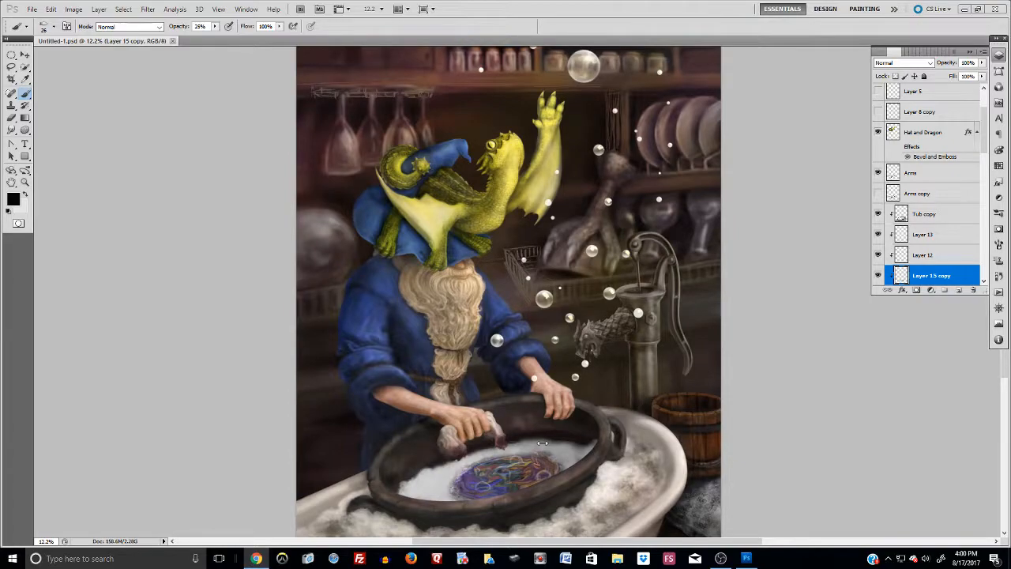
pyautogui.scroll(2, 488, 450)
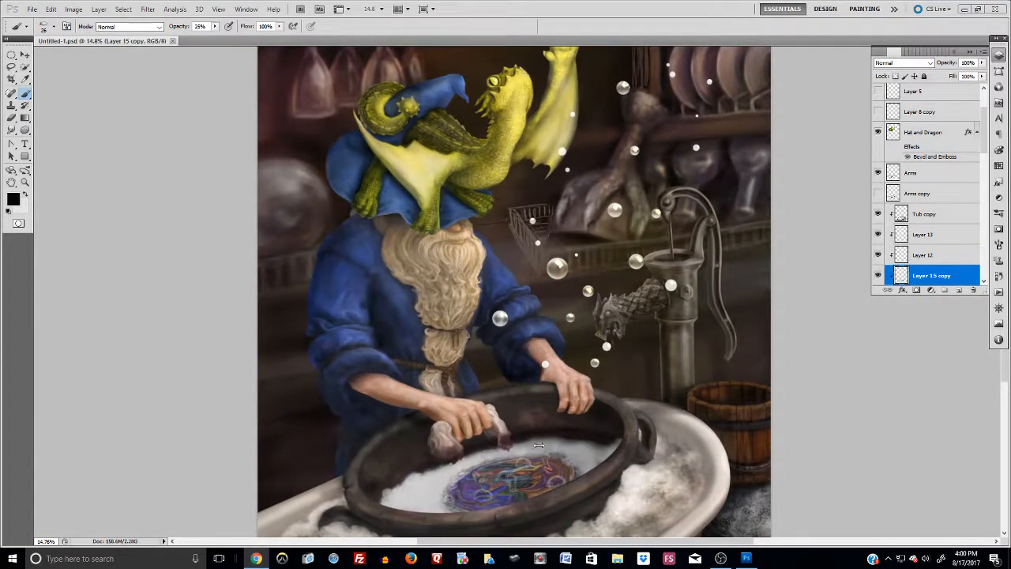
pyautogui.scroll(2, 538, 443)
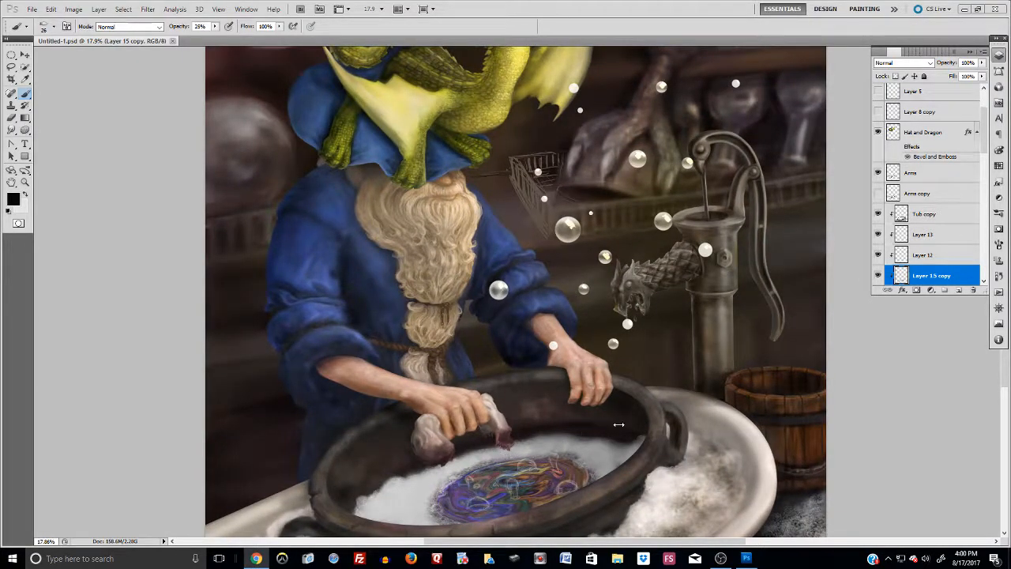
pyautogui.scroll(1, 571, 451)
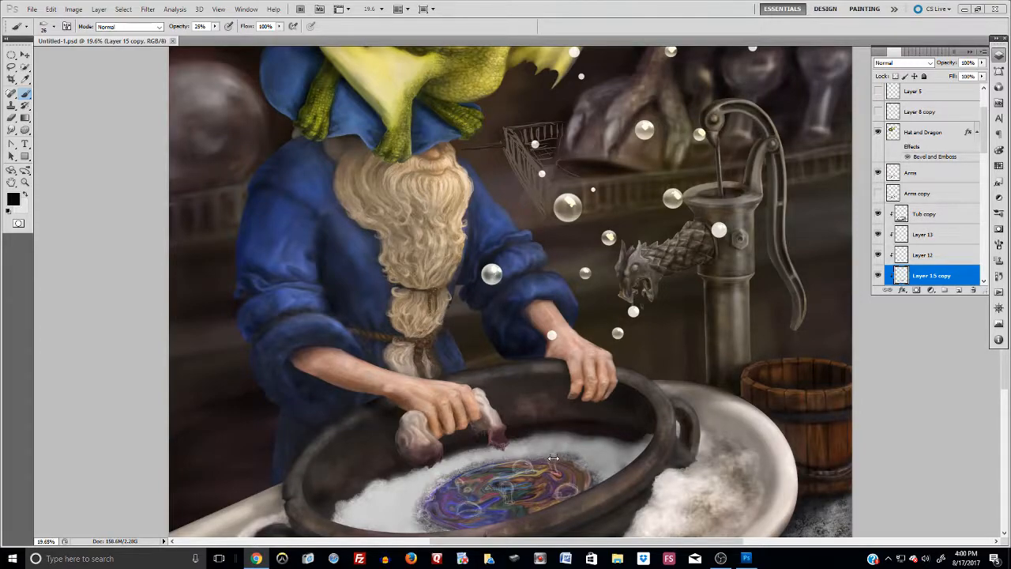
pyautogui.scroll(-3, 549, 453)
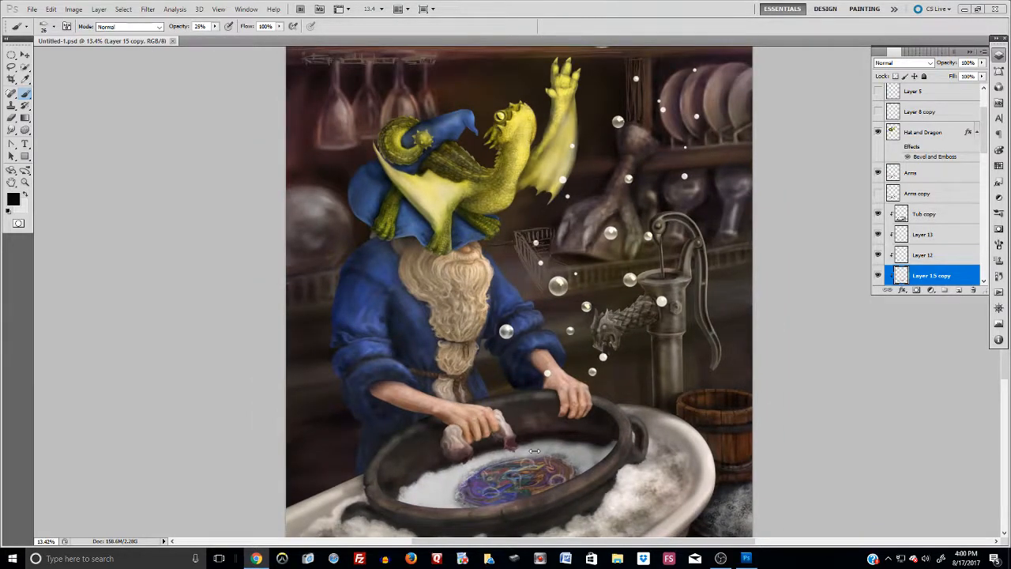
pyautogui.scroll(-1, 528, 447)
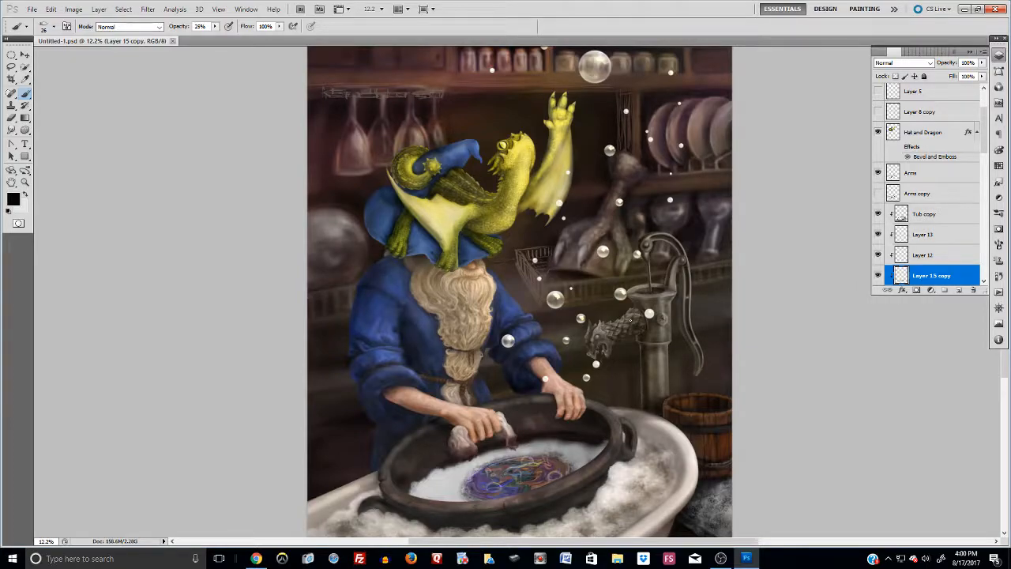
# Step: Set the headset speaker volume to 25 and return to the painting
pyautogui.hotkey('alt', 'Tab')
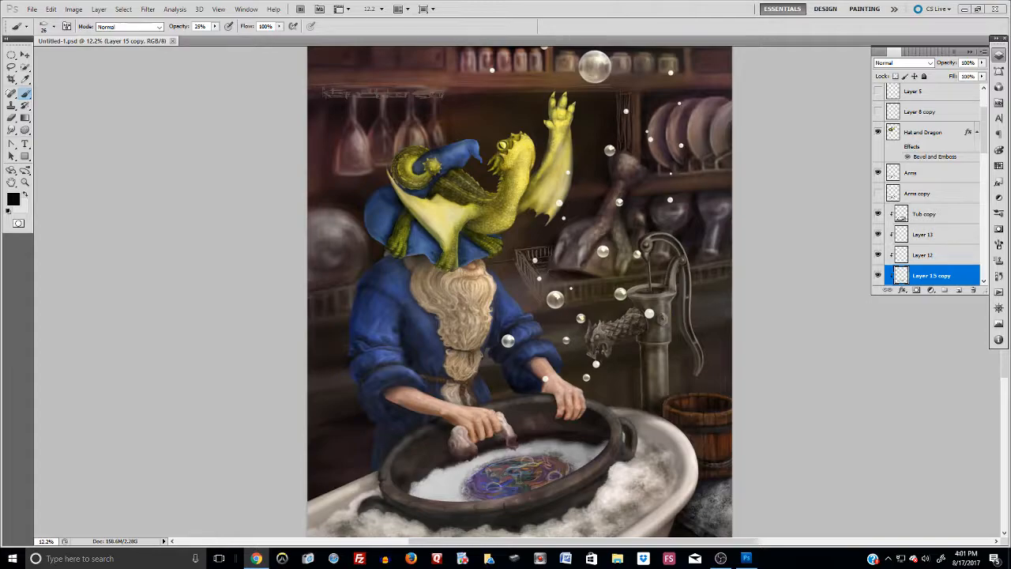
pyautogui.click(926, 558)
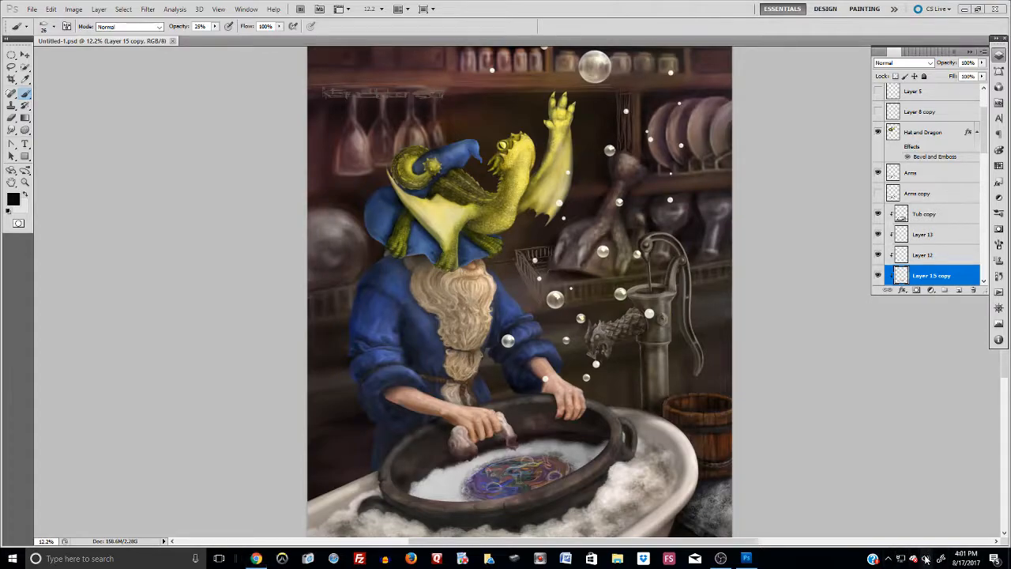
pyautogui.moveTo(920, 534); pyautogui.dragTo(889, 536)
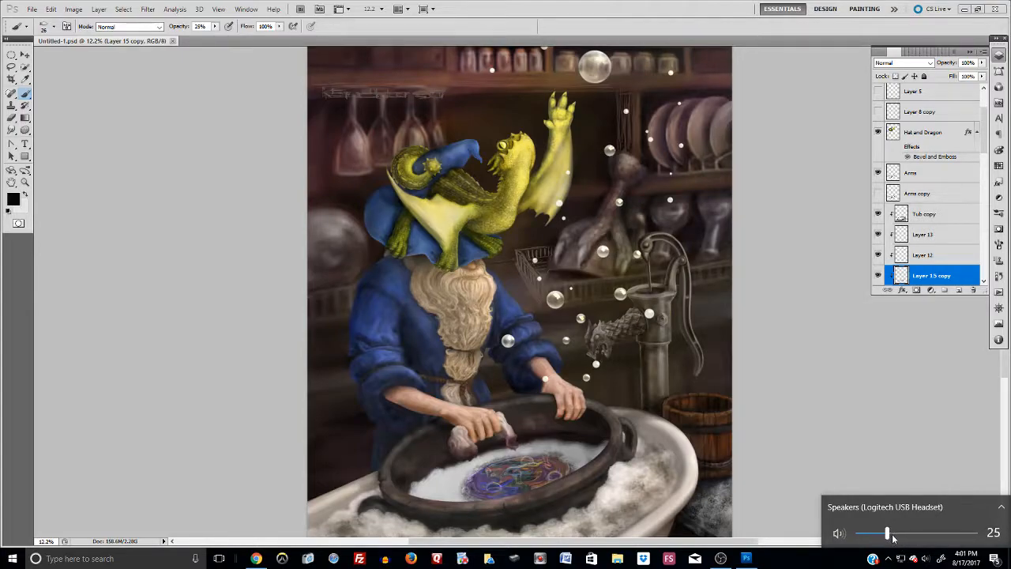
pyautogui.click(798, 282)
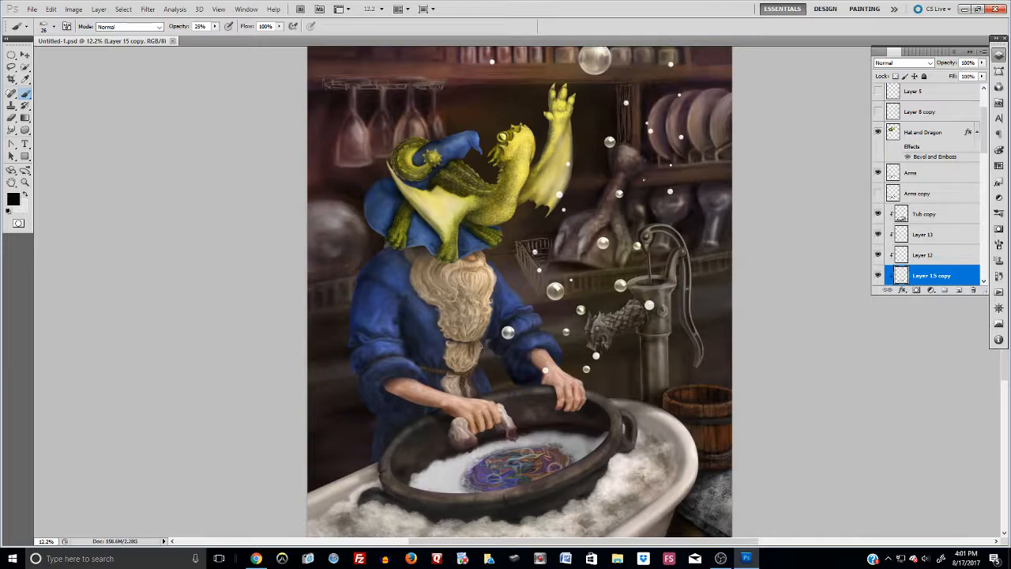
# Step: Examine the cauldron, the wizard's hands and the soapy water up close
pyautogui.scroll(-2, 537, 479)
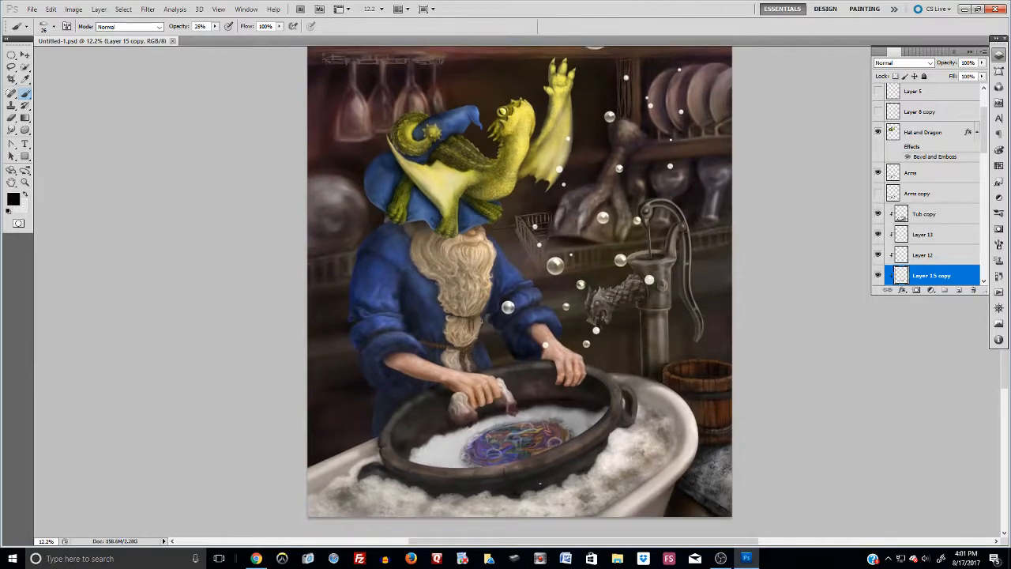
pyautogui.scroll(3, 469, 457)
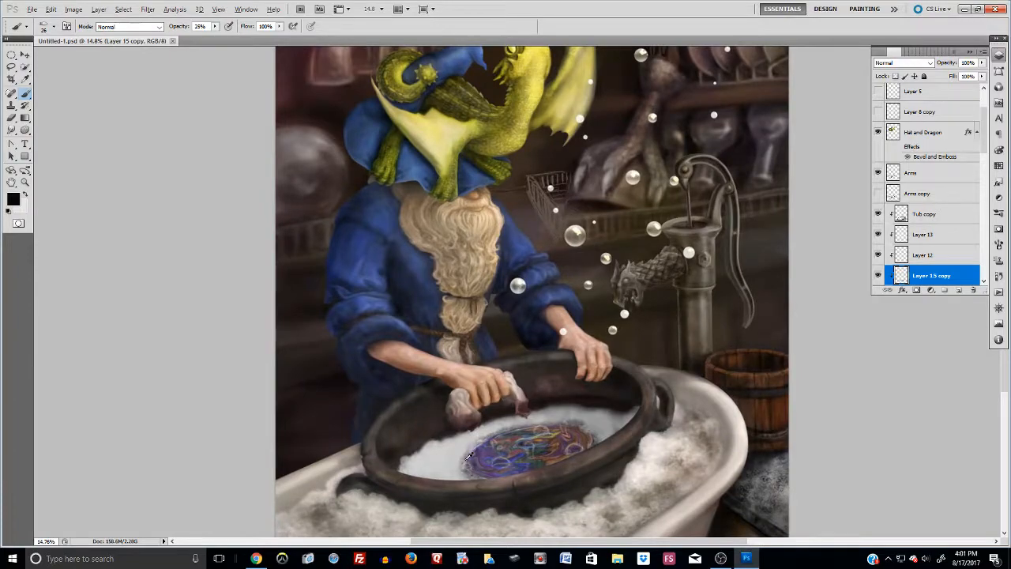
pyautogui.press('alt')
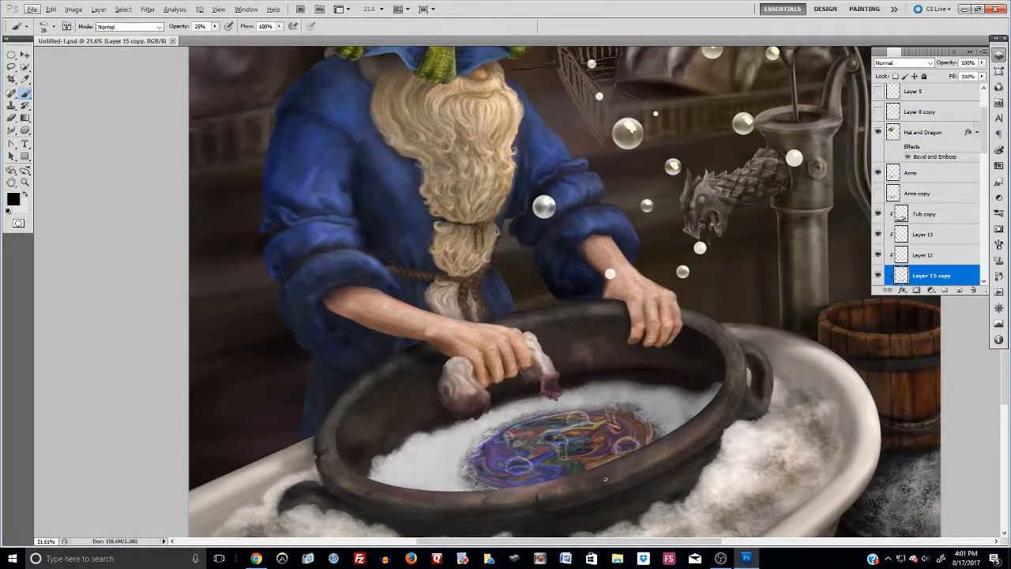
pyautogui.scroll(2, 605, 479)
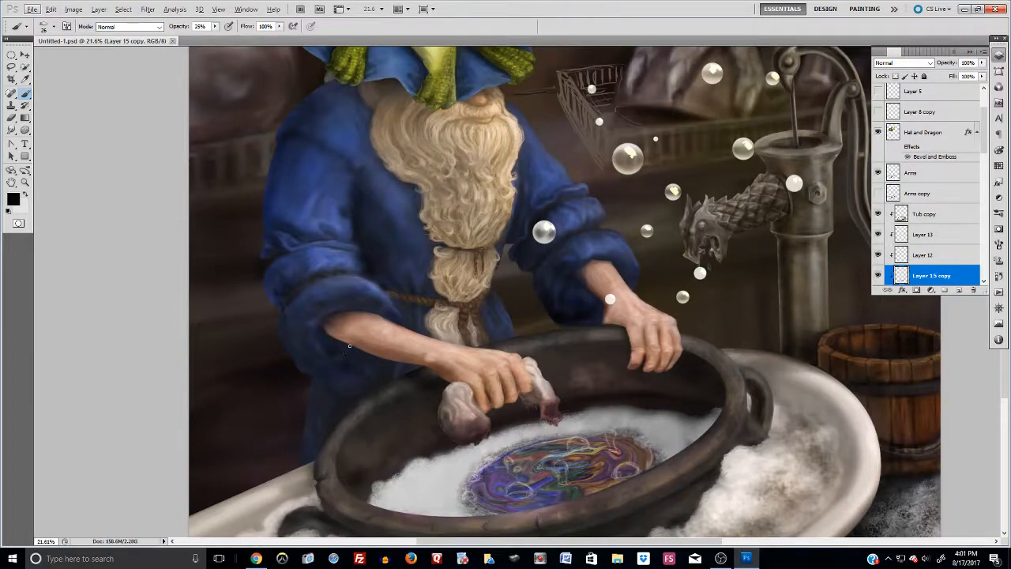
pyautogui.scroll(-1, 468, 401)
pyautogui.scroll(-1, 468, 402)
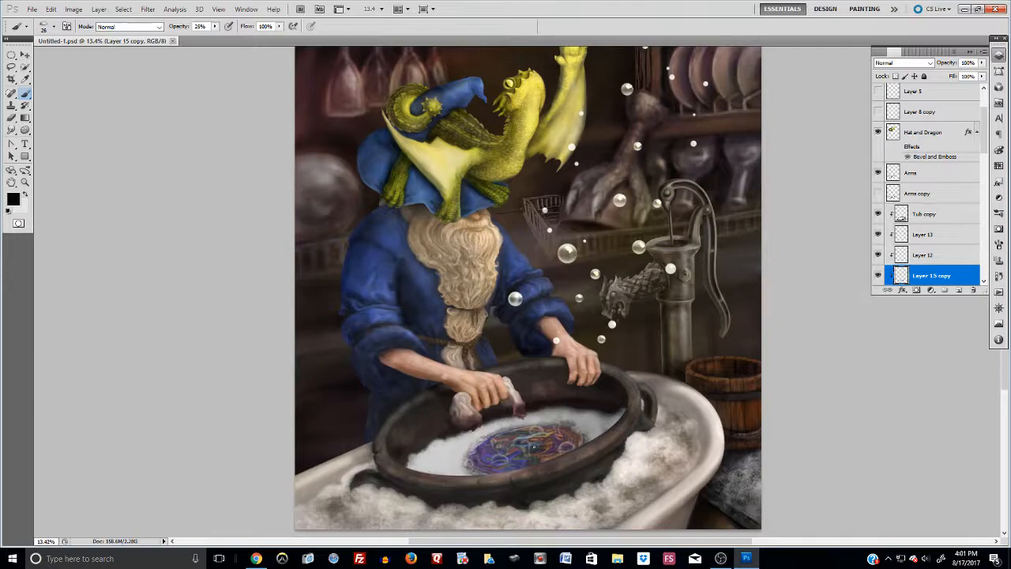
pyautogui.scroll(3, 536, 450)
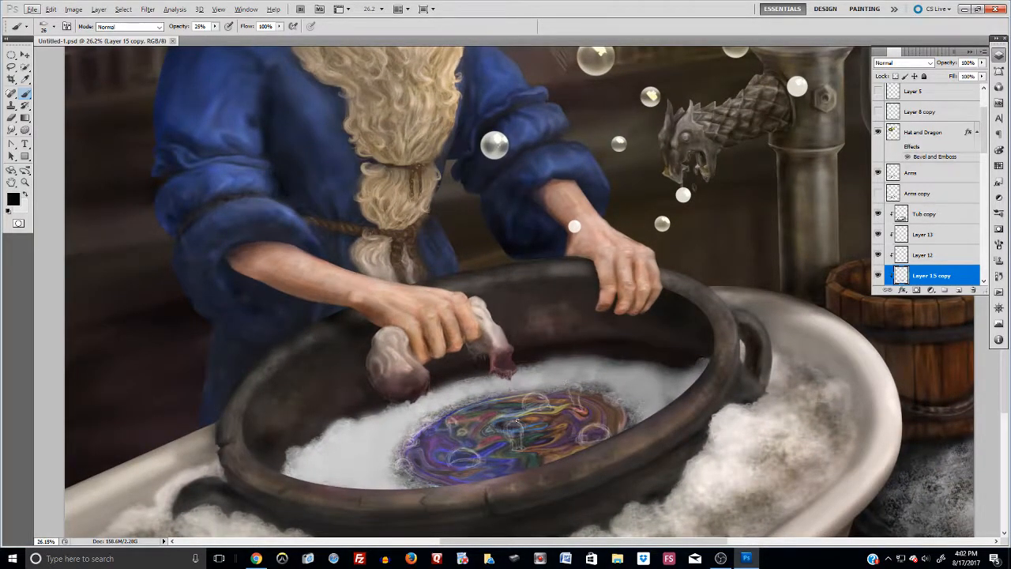
pyautogui.scroll(5, 503, 408)
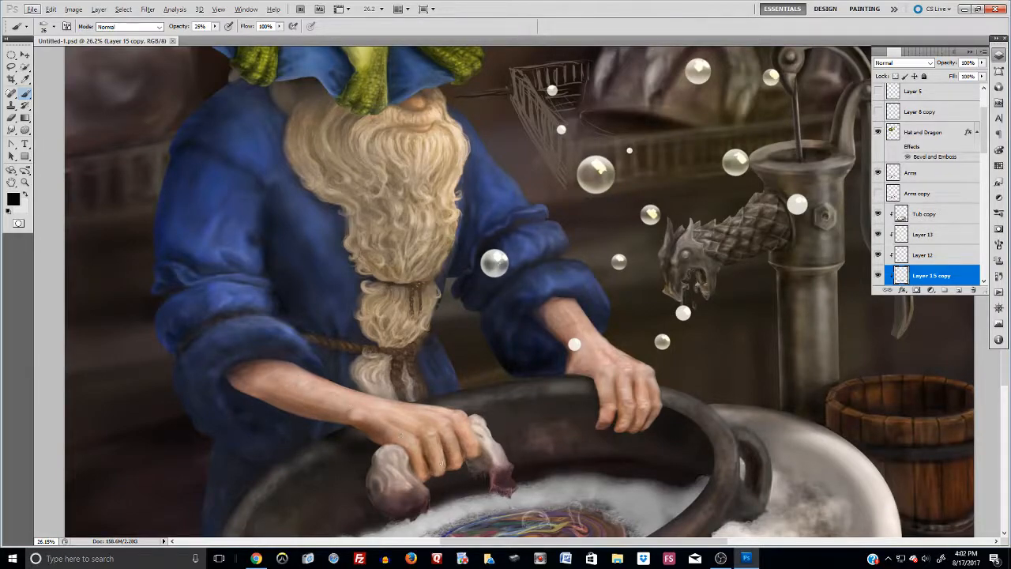
# Step: Inspect the beard, the dragon on the hat, the shelves behind it and the foam in the bathtub
pyautogui.scroll(5, 434, 475)
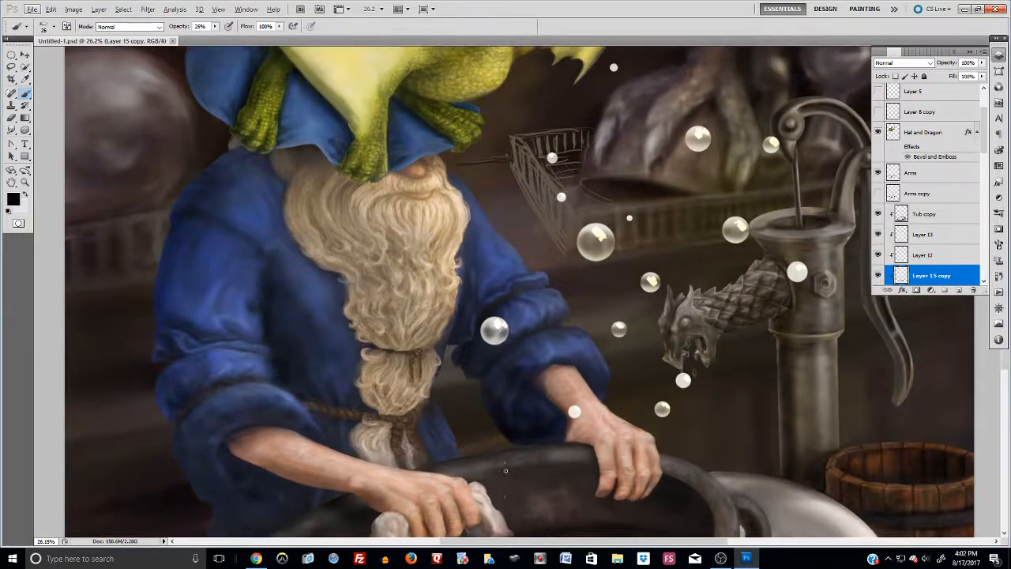
pyautogui.scroll(2, 533, 470)
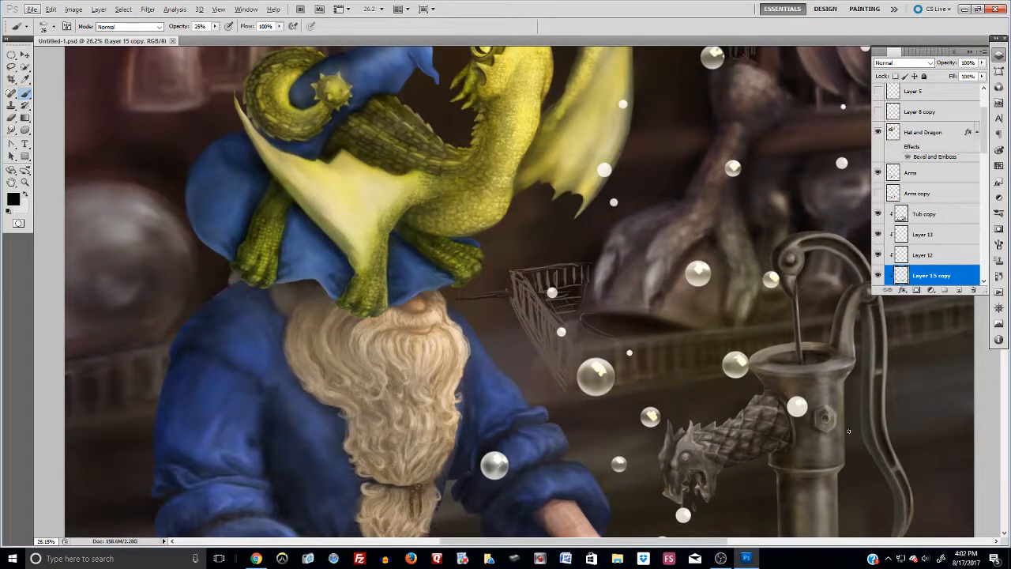
pyautogui.scroll(5, 735, 444)
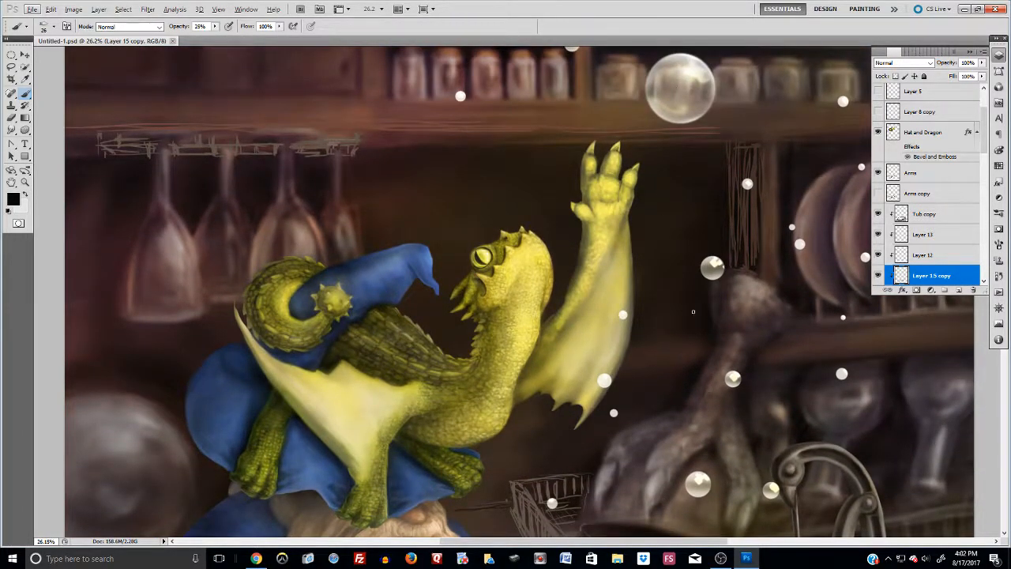
pyautogui.scroll(-3, 670, 435)
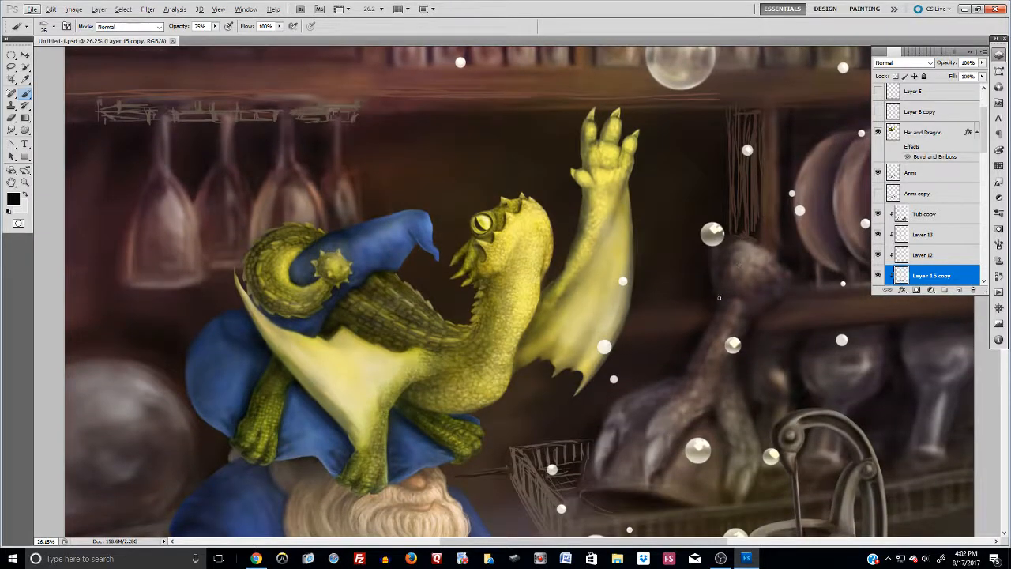
pyautogui.scroll(-3, 686, 420)
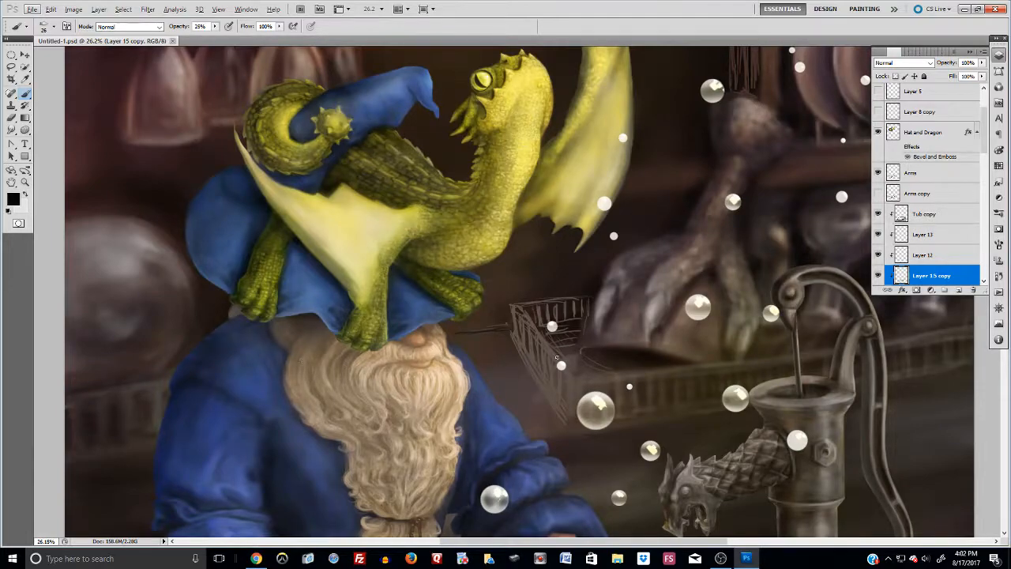
pyautogui.scroll(-7, 628, 406)
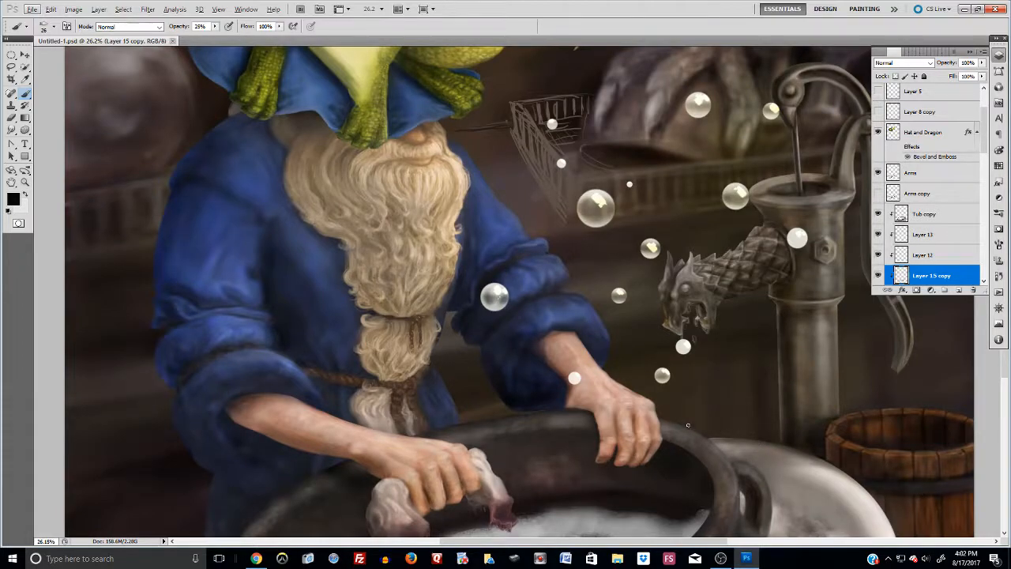
pyautogui.scroll(-3, 685, 428)
pyautogui.scroll(-3, 746, 422)
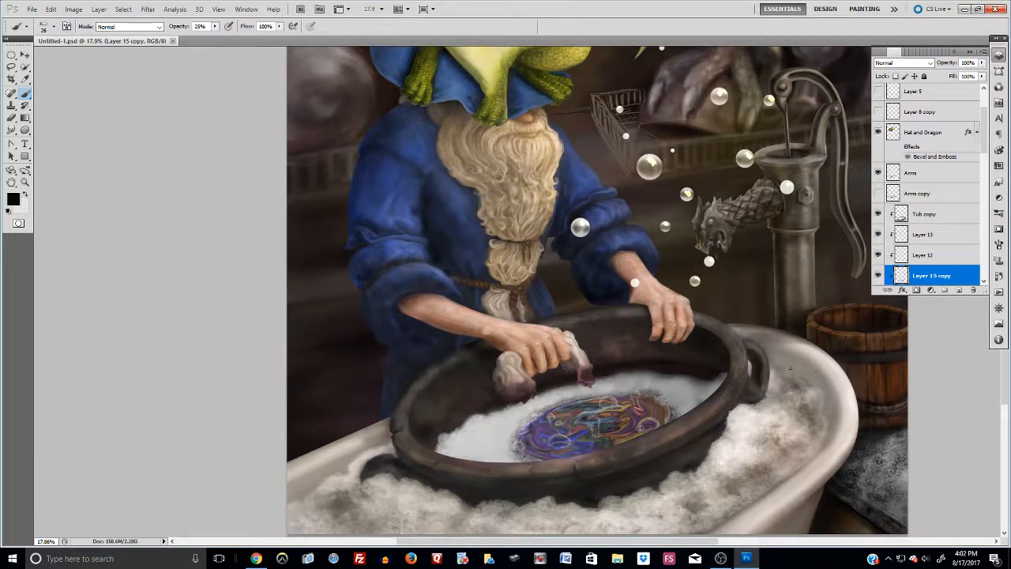
pyautogui.scroll(-3, 787, 355)
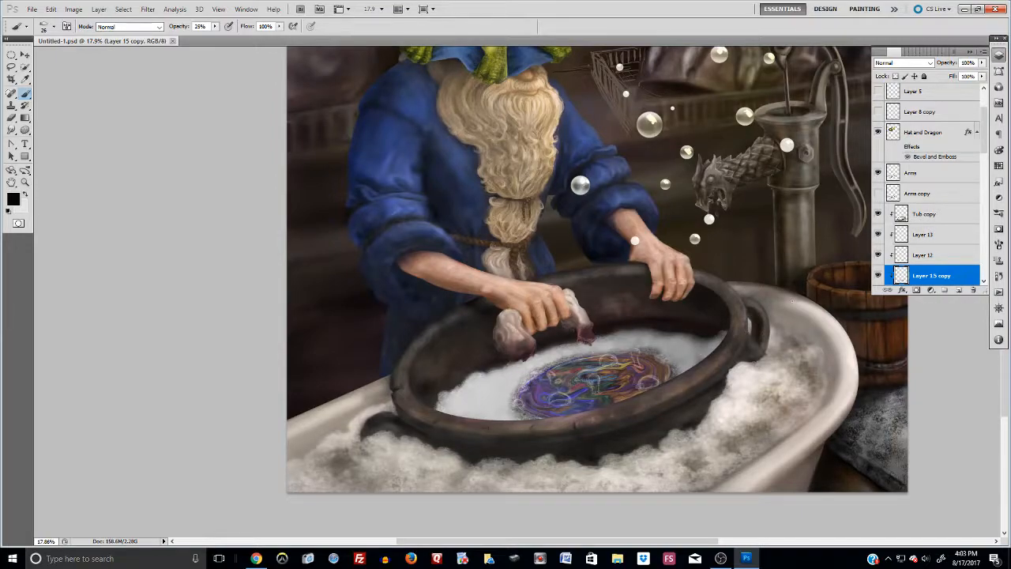
# Step: Compare the cauldron rim up close with the Tub copy layer hidden and shown
pyautogui.scroll(3, 697, 381)
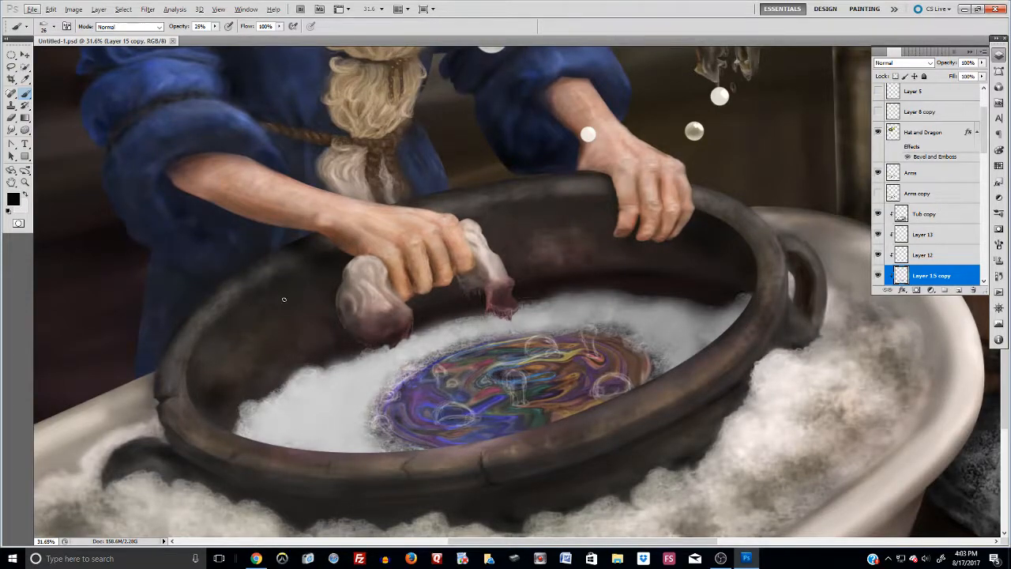
pyautogui.click(877, 215)
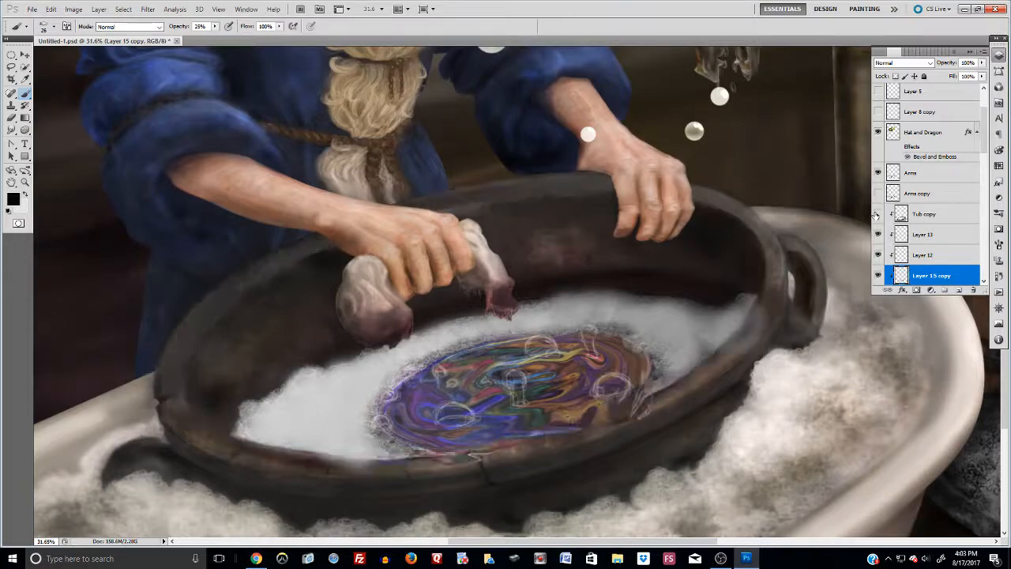
pyautogui.click(876, 214)
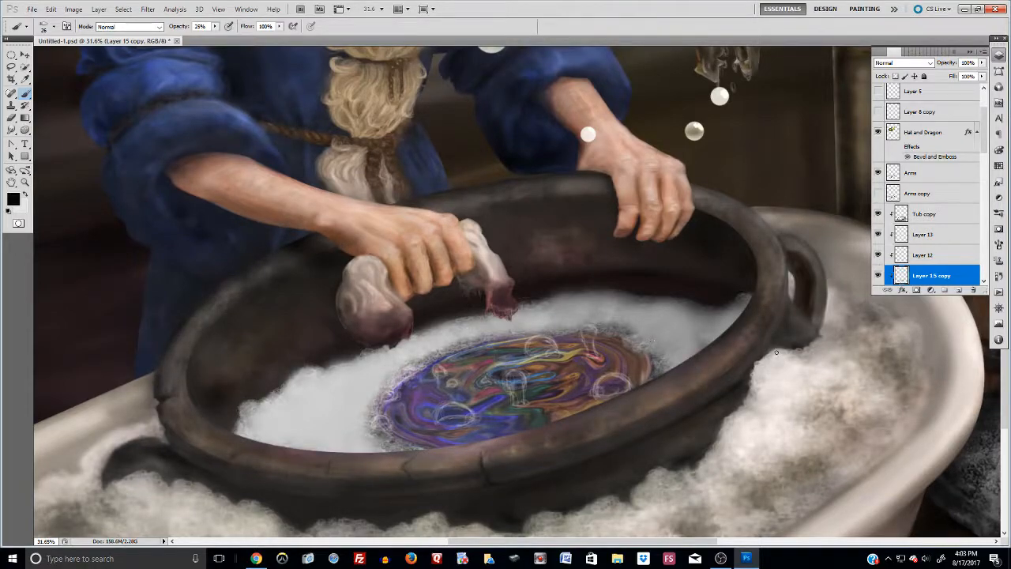
# Step: Hide and show Layer 15 copy and Layer 10 to compare their effect on the cauldron
pyautogui.click(879, 276)
pyautogui.click(879, 276)
pyautogui.scroll(-2, 879, 275)
pyautogui.click(879, 276)
pyautogui.click(878, 276)
pyautogui.click(878, 276)
pyautogui.click(879, 276)
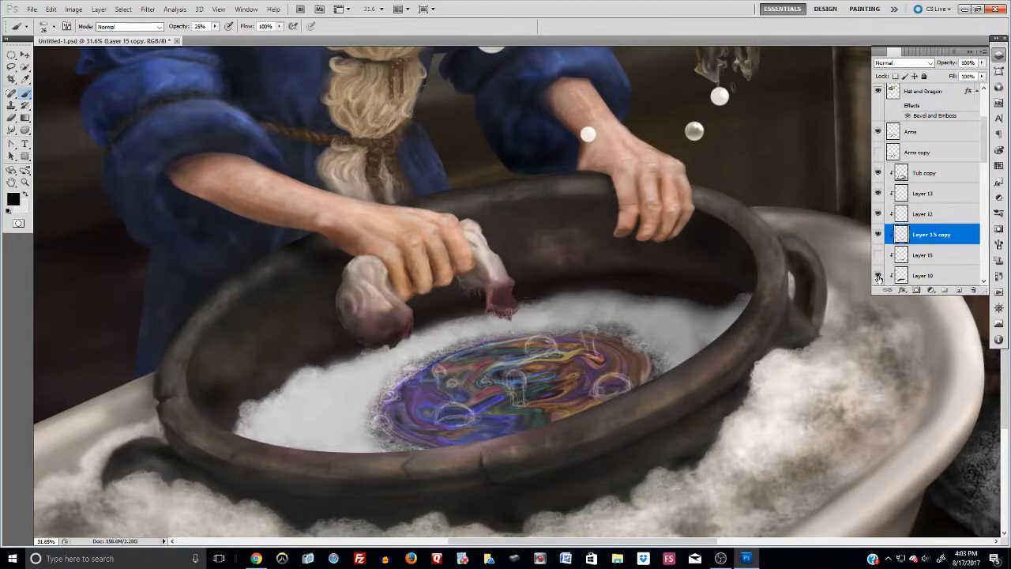
# Step: Hide and show Layer 11 to check what it adds to the cauldron, and look over the wizard and upper layers
pyautogui.scroll(-3, 879, 275)
pyautogui.click(880, 258)
pyautogui.click(881, 257)
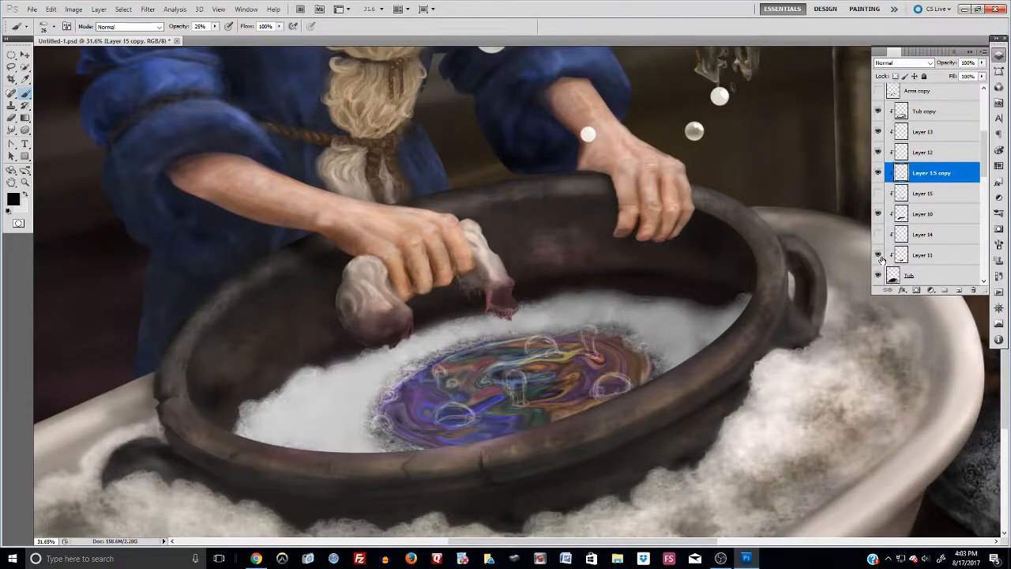
pyautogui.scroll(-2, 882, 261)
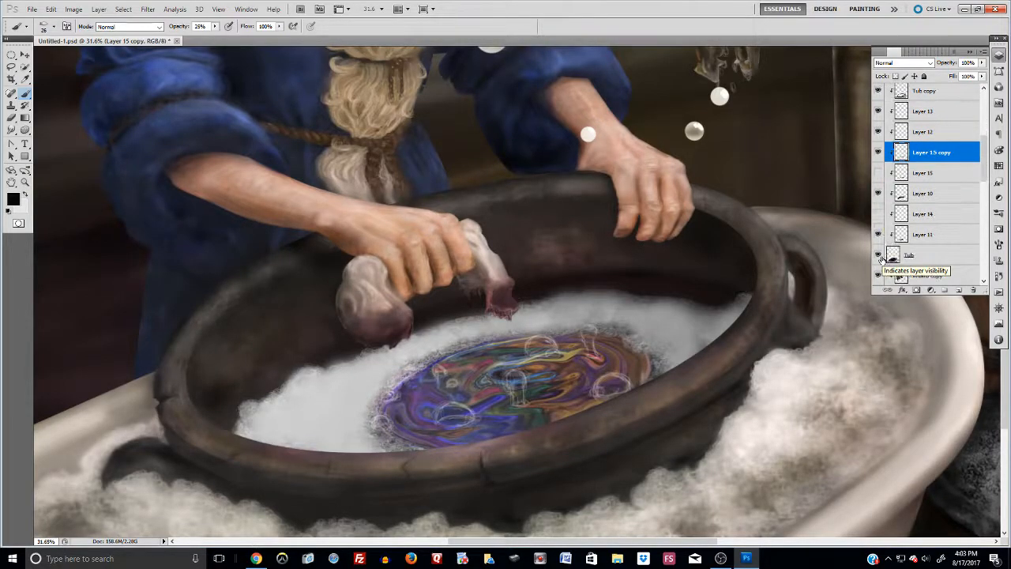
pyautogui.click(878, 235)
pyautogui.click(878, 235)
pyautogui.scroll(5, 816, 313)
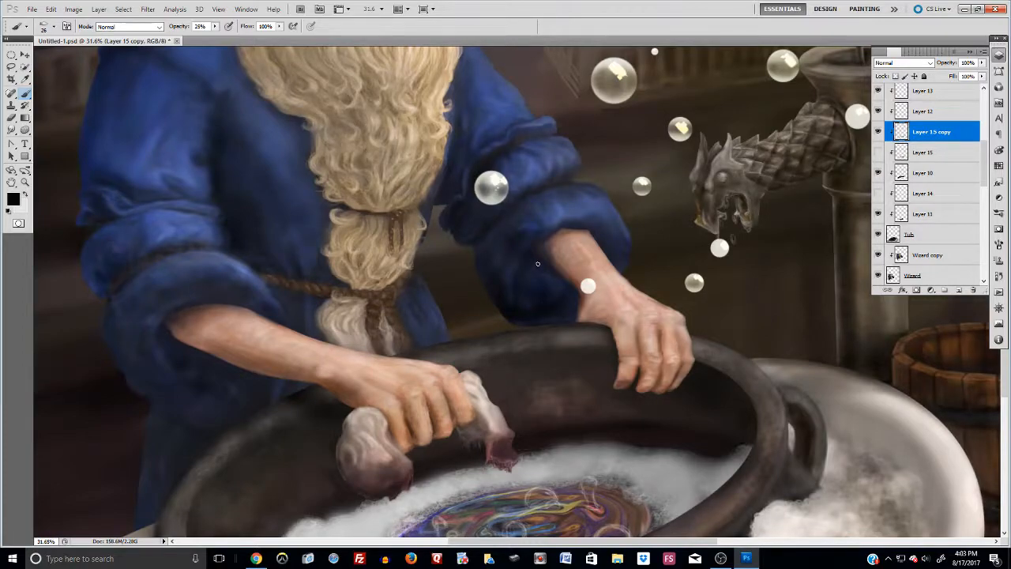
pyautogui.scroll(5, 929, 133)
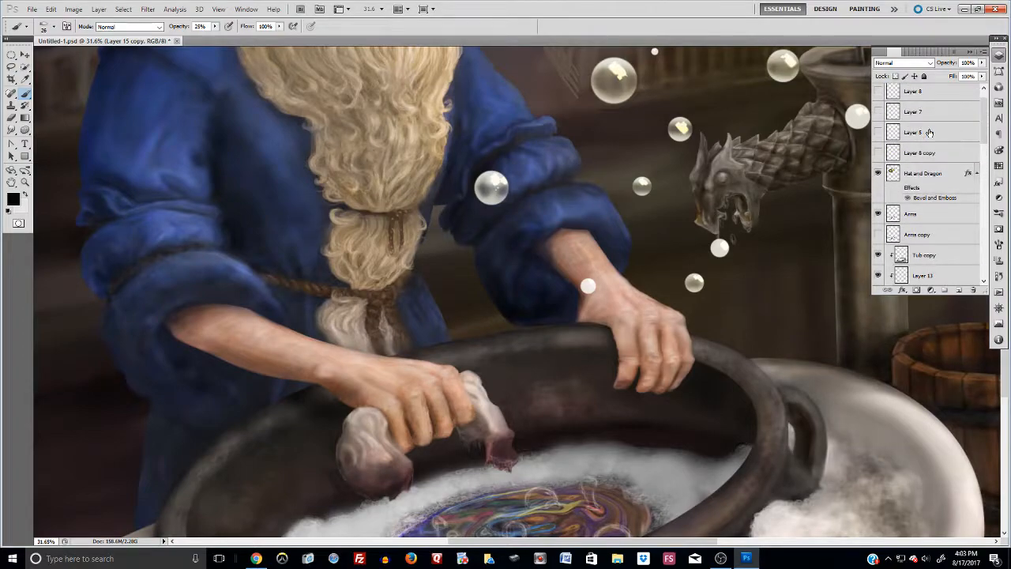
# Step: Hide Layer 9 to take the floating bubbles out of the view
pyautogui.scroll(1, 930, 133)
pyautogui.scroll(1, 860, 95)
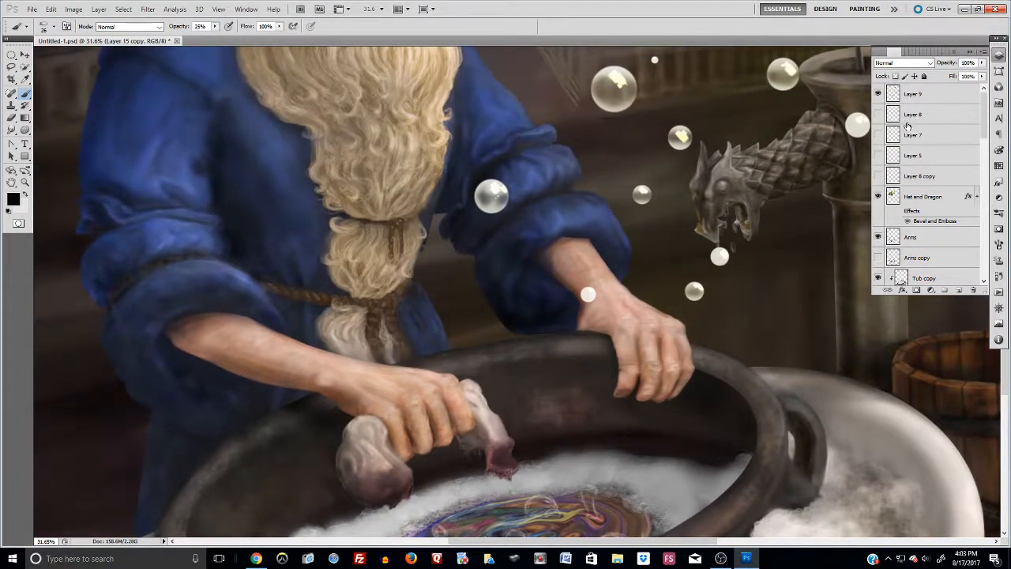
pyautogui.click(878, 93)
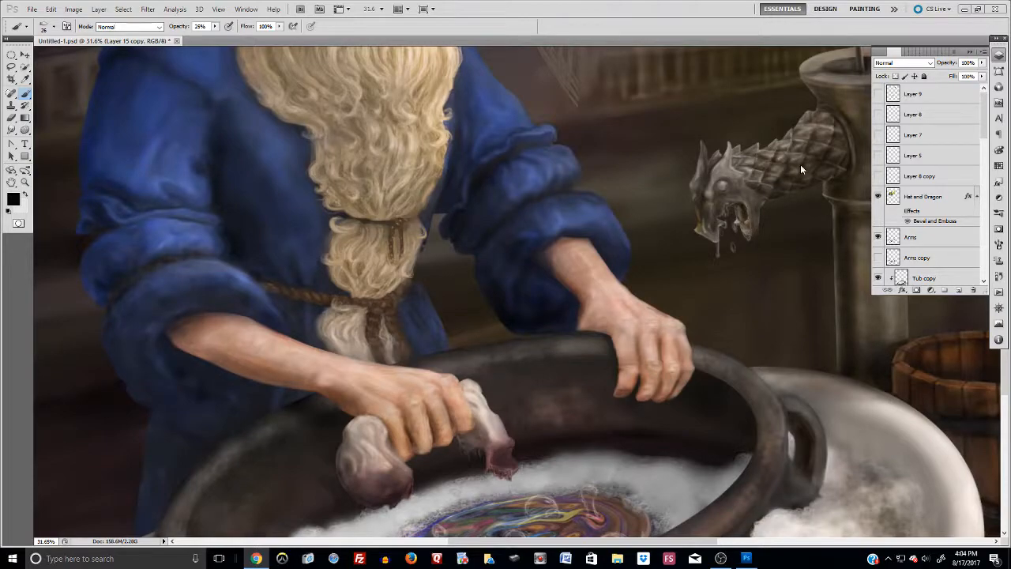
# Step: Hide and show the Wizard layer and the Arms layer to check what each one contains
pyautogui.scroll(-3, 931, 239)
pyautogui.scroll(-3, 876, 277)
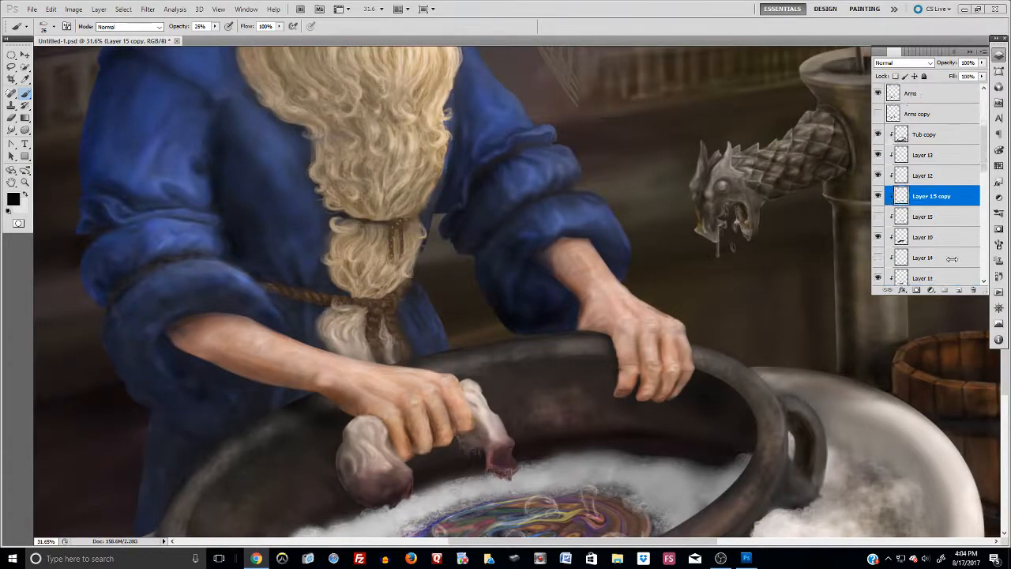
pyautogui.scroll(-3, 941, 200)
pyautogui.scroll(-1, 942, 201)
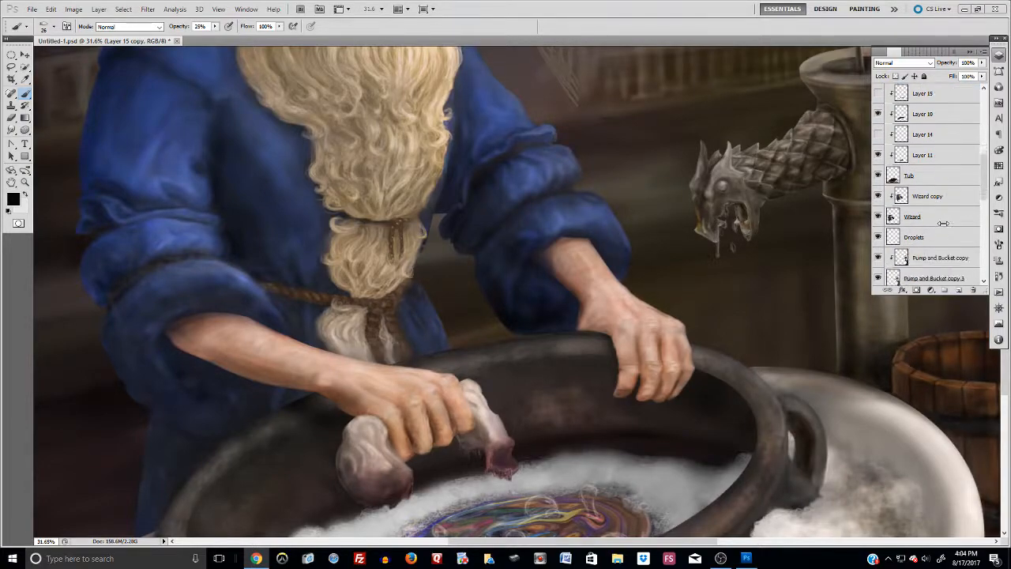
pyautogui.click(878, 220)
pyautogui.click(878, 219)
pyautogui.scroll(5, 881, 181)
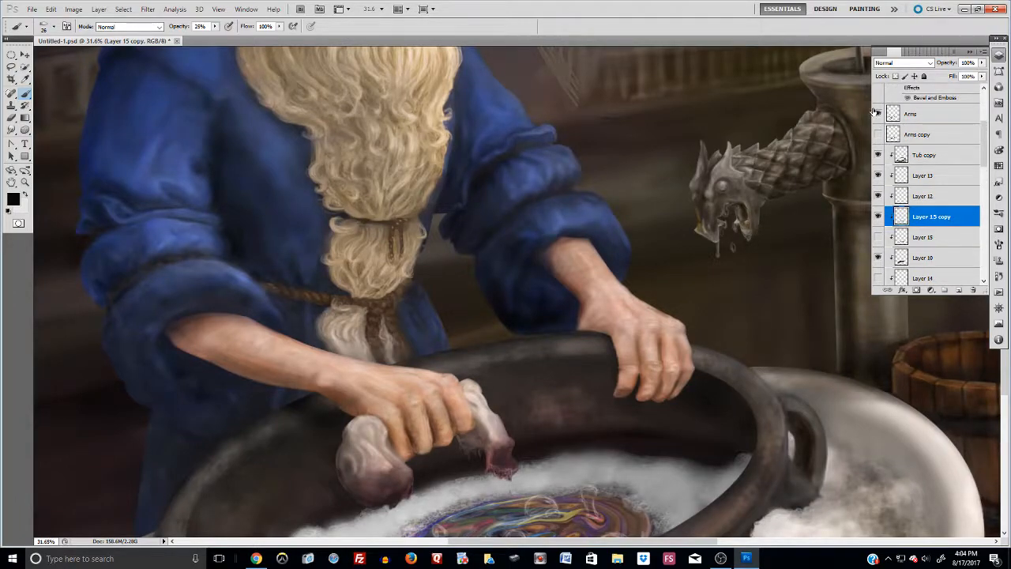
pyautogui.click(877, 114)
pyautogui.click(877, 115)
# Step: Duplicate the Arms layer and hide the original, leaving the copy active for painting
pyautogui.click(911, 119)
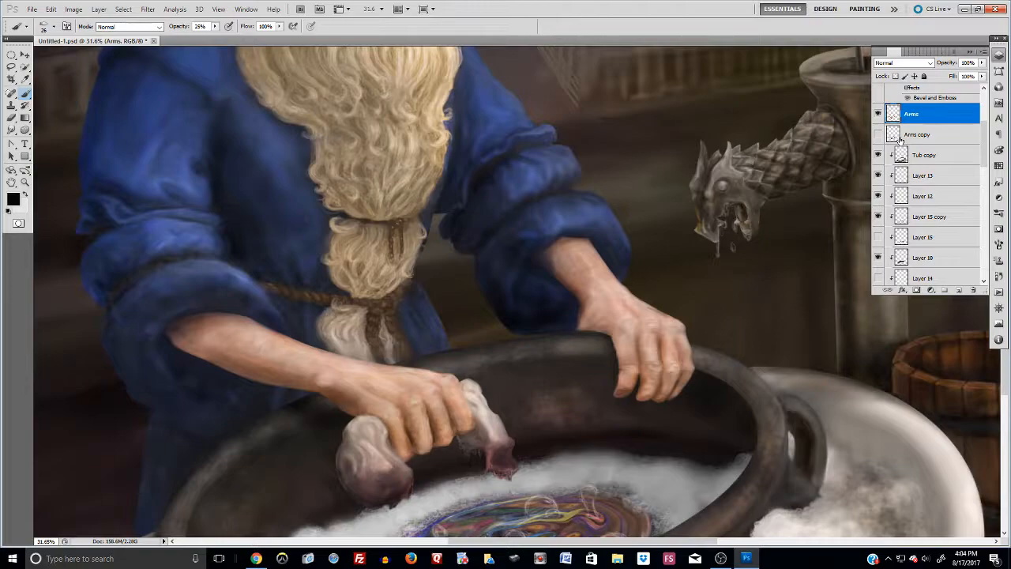
pyautogui.hotkey('ctrl', 'j')
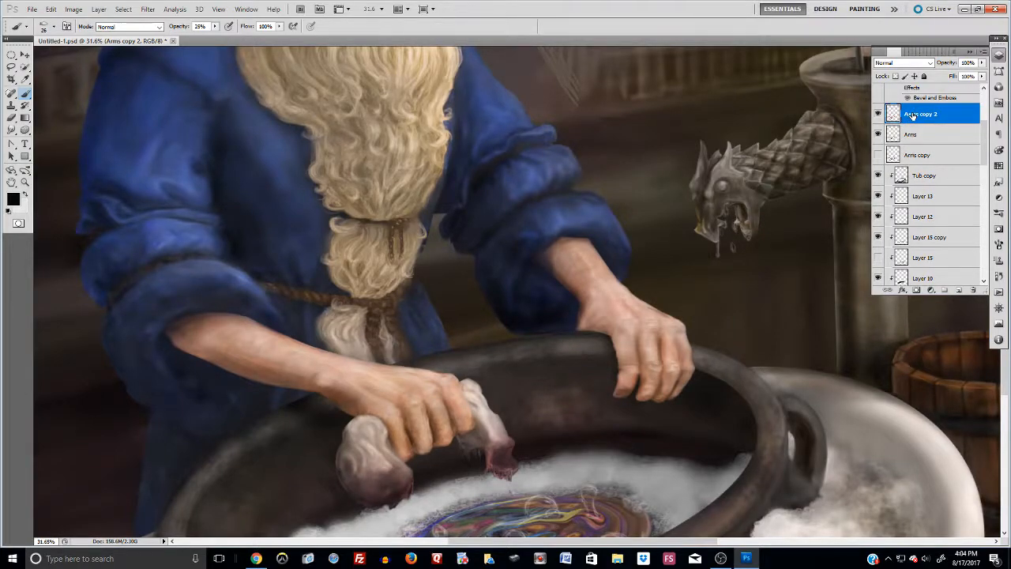
pyautogui.click(878, 135)
# Step: Set the foreground color to the purple #8248b9
pyautogui.click(12, 199)
pyautogui.moveTo(154, 407); pyautogui.dragTo(115, 373)
pyautogui.click(112, 374)
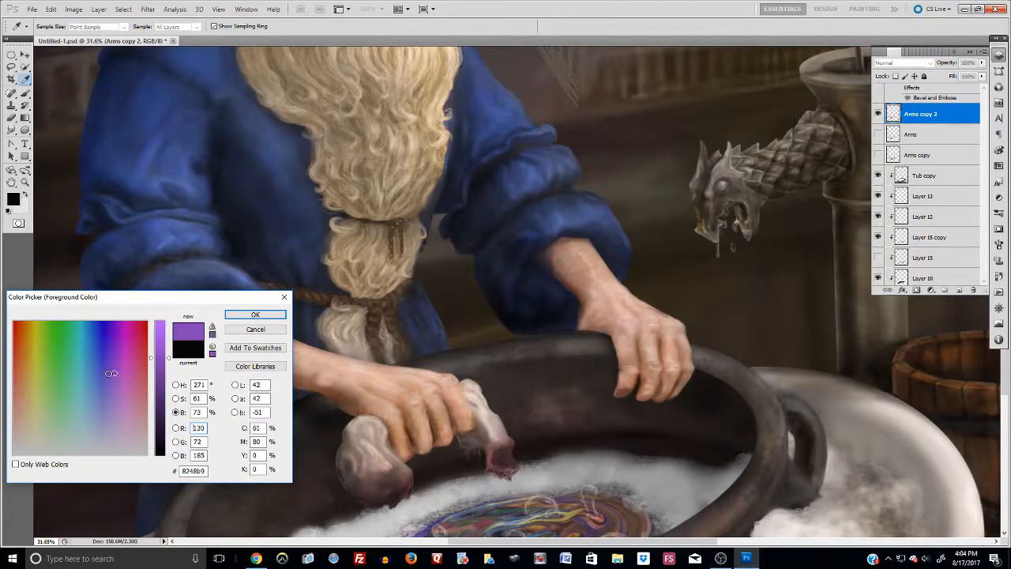
pyautogui.click(256, 315)
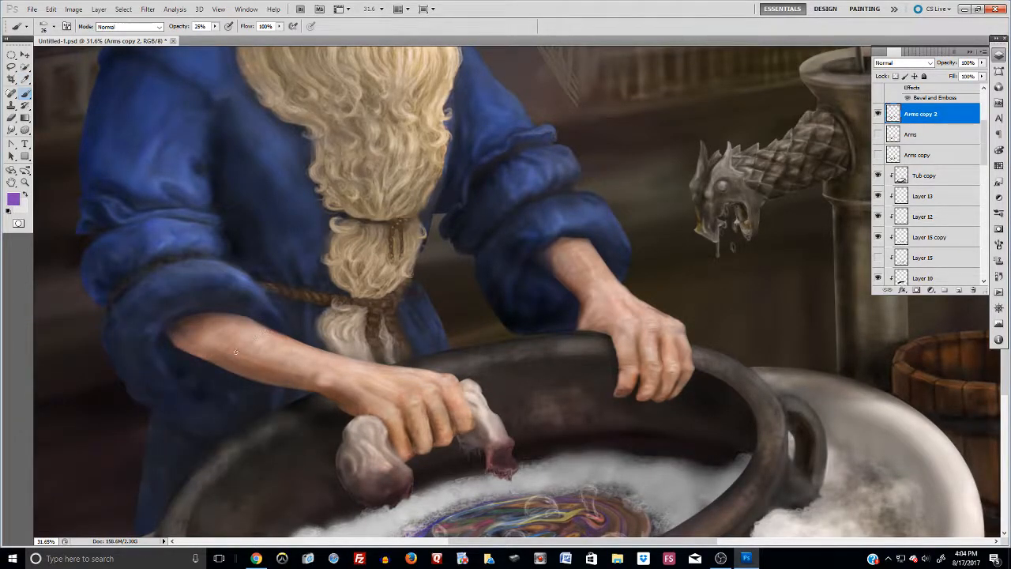
# Step: Outline a long purple glove around the forearm and fist reaching into the cauldron, raising the brush opacity to 100%
pyautogui.moveTo(231, 342); pyautogui.dragTo(266, 332)
pyautogui.press('0')
pyautogui.moveTo(265, 332)
pyautogui.mouseDown()
pyautogui.moveTo(235, 367)
pyautogui.moveTo(228, 356)
pyautogui.moveTo(222, 367)
pyautogui.moveTo(252, 336)
pyautogui.moveTo(288, 327)
pyautogui.moveTo(266, 329)
pyautogui.moveTo(284, 327)
pyautogui.moveTo(305, 345)
pyautogui.moveTo(276, 376)
pyautogui.moveTo(302, 344)
pyautogui.moveTo(266, 370)
pyautogui.moveTo(297, 344)
pyautogui.mouseUp()
pyautogui.moveTo(228, 382)
pyautogui.mouseDown()
pyautogui.moveTo(266, 385)
pyautogui.moveTo(225, 379)
pyautogui.moveTo(261, 396)
pyautogui.moveTo(246, 395)
pyautogui.moveTo(222, 365)
pyautogui.mouseUp()
pyautogui.moveTo(273, 399)
pyautogui.mouseDown()
pyautogui.moveTo(328, 405)
pyautogui.moveTo(338, 409)
pyautogui.moveTo(320, 408)
pyautogui.moveTo(396, 447)
pyautogui.mouseUp()
pyautogui.moveTo(301, 342)
pyautogui.mouseDown()
pyautogui.moveTo(376, 368)
pyautogui.moveTo(315, 350)
pyautogui.moveTo(343, 353)
pyautogui.moveTo(307, 338)
pyautogui.moveTo(354, 354)
pyautogui.mouseUp()
pyautogui.moveTo(306, 340)
pyautogui.mouseDown()
pyautogui.moveTo(376, 371)
pyautogui.moveTo(392, 363)
pyautogui.moveTo(460, 376)
pyautogui.moveTo(469, 395)
pyautogui.moveTo(463, 379)
pyautogui.moveTo(479, 427)
pyautogui.moveTo(410, 462)
pyautogui.mouseUp()
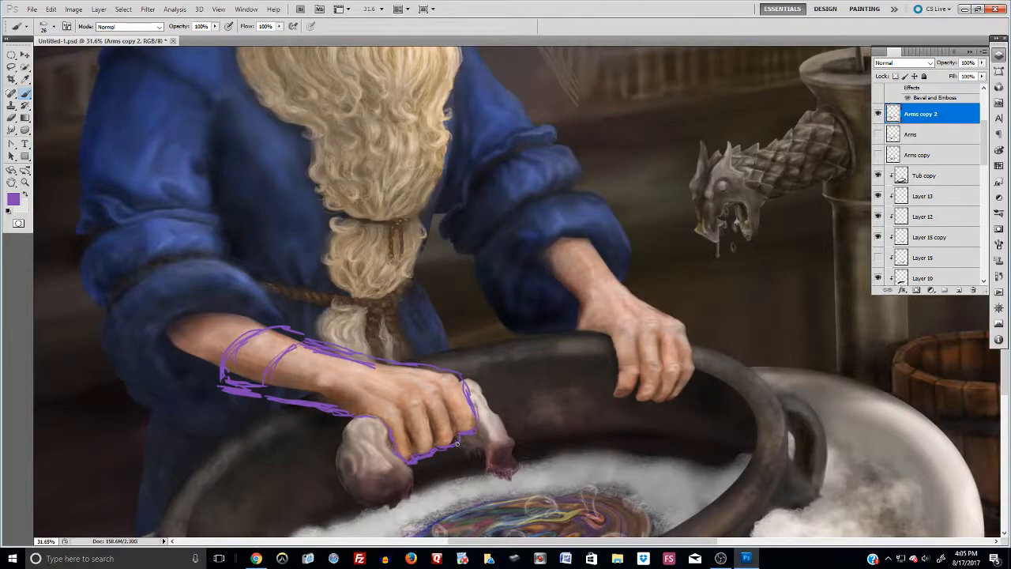
# Step: Enlarge the brush to 150 and fill the outlined glove with solid purple from cuff to fingers
pyautogui.press(']')
pyautogui.press(']')
pyautogui.press(']')
pyautogui.press(']')
pyautogui.press(']')
pyautogui.press(']')
pyautogui.press(']')
pyautogui.press(']')
pyautogui.press(']')
pyautogui.press(']')
pyautogui.moveTo(275, 389)
pyautogui.mouseDown()
pyautogui.moveTo(331, 397)
pyautogui.moveTo(293, 379)
pyautogui.moveTo(312, 372)
pyautogui.moveTo(294, 357)
pyautogui.moveTo(278, 369)
pyautogui.moveTo(308, 353)
pyautogui.mouseUp()
pyautogui.moveTo(342, 380)
pyautogui.mouseDown()
pyautogui.moveTo(385, 406)
pyautogui.moveTo(333, 400)
pyautogui.moveTo(409, 437)
pyautogui.moveTo(387, 418)
pyautogui.moveTo(400, 449)
pyautogui.moveTo(406, 432)
pyautogui.moveTo(408, 440)
pyautogui.moveTo(391, 398)
pyautogui.moveTo(399, 409)
pyautogui.moveTo(365, 384)
pyautogui.moveTo(414, 396)
pyautogui.moveTo(327, 350)
pyautogui.moveTo(441, 373)
pyautogui.moveTo(411, 367)
pyautogui.moveTo(459, 391)
pyautogui.moveTo(447, 392)
pyautogui.moveTo(444, 436)
pyautogui.moveTo(428, 380)
pyautogui.moveTo(449, 403)
pyautogui.moveTo(418, 393)
pyautogui.moveTo(409, 404)
pyautogui.moveTo(415, 441)
pyautogui.moveTo(423, 431)
pyautogui.moveTo(426, 443)
pyautogui.moveTo(411, 448)
pyautogui.moveTo(425, 427)
pyautogui.moveTo(455, 442)
pyautogui.mouseUp()
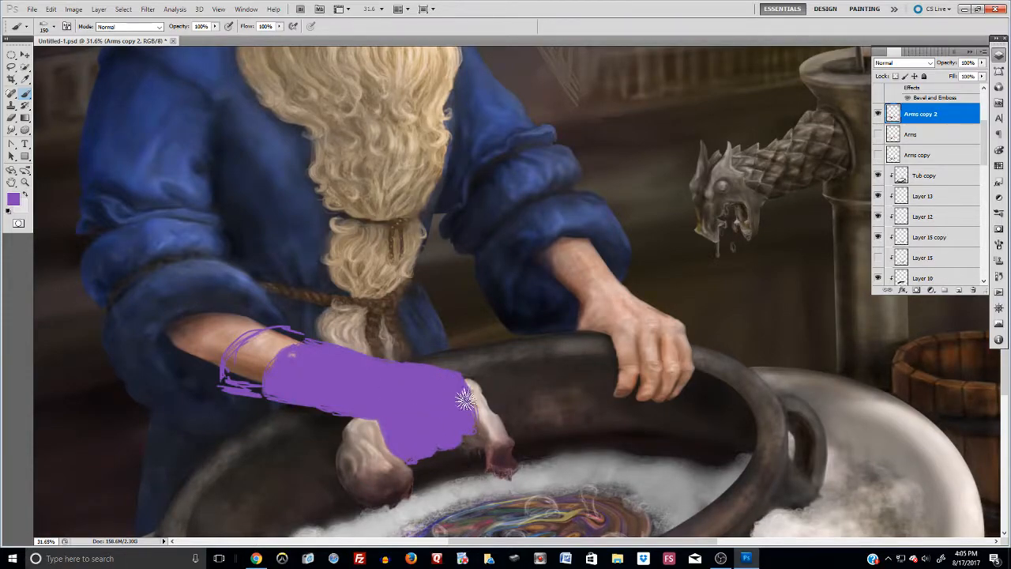
pyautogui.moveTo(463, 405); pyautogui.dragTo(466, 415)
pyautogui.moveTo(296, 353)
pyautogui.mouseDown()
pyautogui.moveTo(271, 386)
pyautogui.moveTo(227, 380)
pyautogui.moveTo(258, 391)
pyautogui.moveTo(243, 364)
pyautogui.moveTo(229, 384)
pyautogui.moveTo(245, 348)
pyautogui.moveTo(253, 384)
pyautogui.moveTo(265, 386)
pyautogui.moveTo(229, 362)
pyautogui.moveTo(230, 384)
pyautogui.moveTo(280, 394)
pyautogui.moveTo(230, 381)
pyautogui.moveTo(256, 398)
pyautogui.moveTo(236, 383)
pyautogui.moveTo(256, 396)
pyautogui.moveTo(270, 362)
pyautogui.moveTo(251, 353)
pyautogui.moveTo(264, 340)
pyautogui.moveTo(287, 350)
pyautogui.moveTo(275, 345)
pyautogui.moveTo(280, 329)
pyautogui.moveTo(236, 347)
pyautogui.moveTo(279, 331)
pyautogui.moveTo(268, 334)
pyautogui.moveTo(338, 338)
pyautogui.moveTo(281, 329)
pyautogui.moveTo(310, 354)
pyautogui.moveTo(393, 356)
pyautogui.moveTo(336, 369)
pyautogui.moveTo(276, 335)
pyautogui.moveTo(239, 371)
pyautogui.mouseUp()
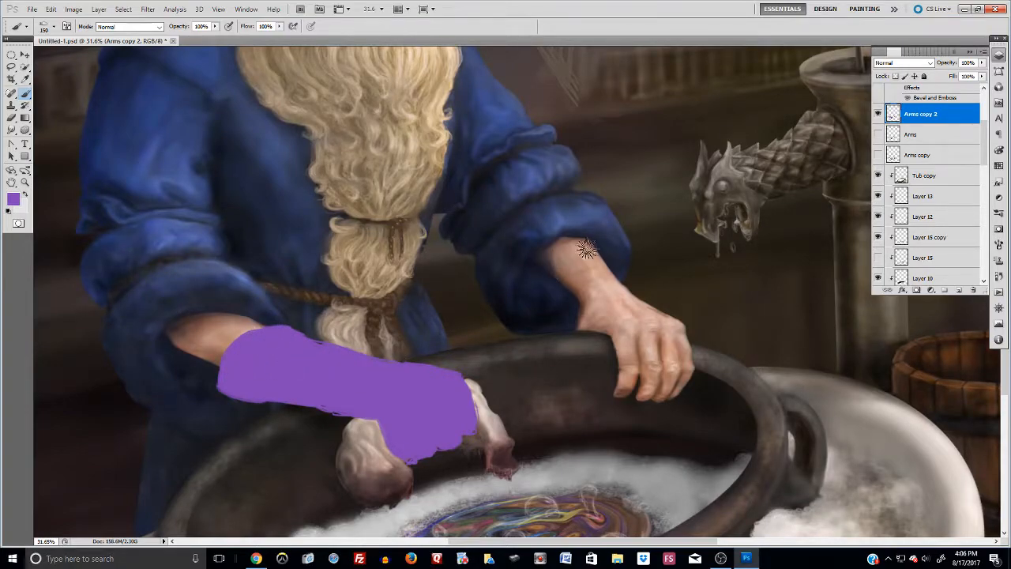
# Step: Paint a matching solid purple glove over the forearm and hand resting on the cauldron's rim
pyautogui.moveTo(548, 267)
pyautogui.mouseDown()
pyautogui.moveTo(566, 249)
pyautogui.moveTo(540, 263)
pyautogui.moveTo(575, 243)
pyautogui.moveTo(596, 245)
pyautogui.moveTo(568, 238)
pyautogui.moveTo(602, 247)
pyautogui.moveTo(638, 298)
pyautogui.moveTo(611, 256)
pyautogui.mouseUp()
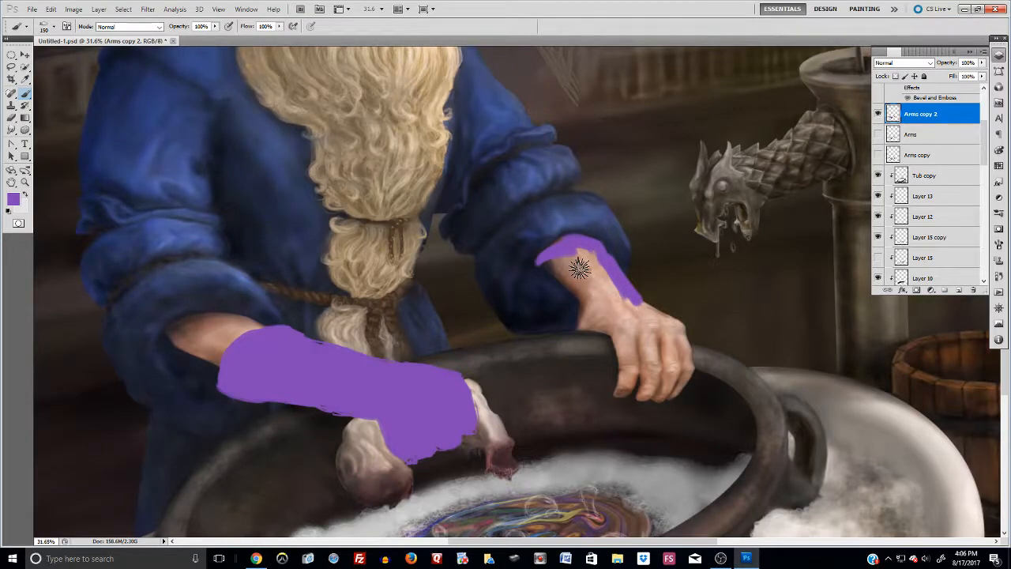
pyautogui.scroll(-2, 556, 484)
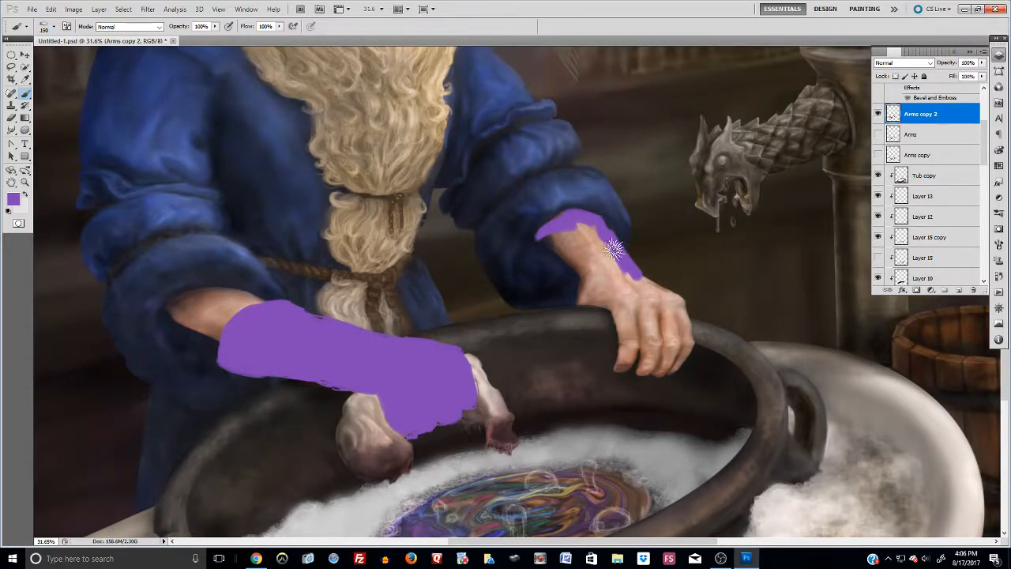
pyautogui.scroll(-3, 627, 403)
pyautogui.scroll(-2, 633, 398)
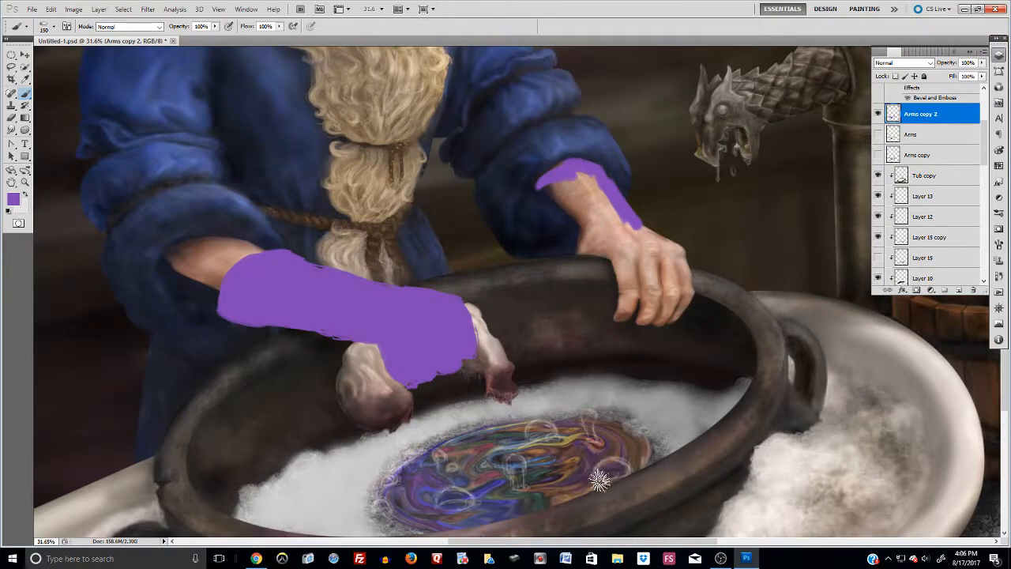
pyautogui.scroll(-2, 600, 474)
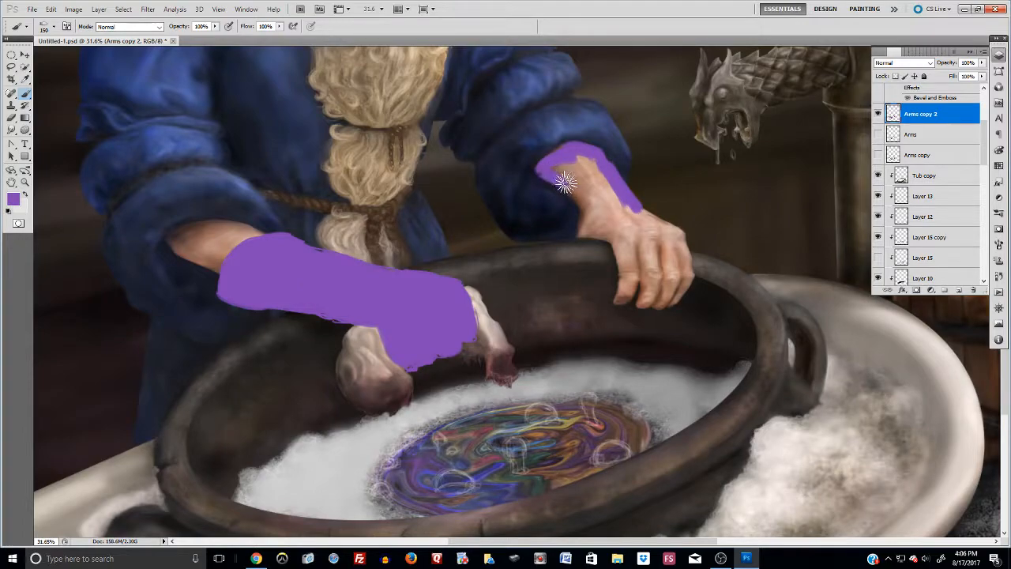
pyautogui.moveTo(540, 171); pyautogui.dragTo(583, 163)
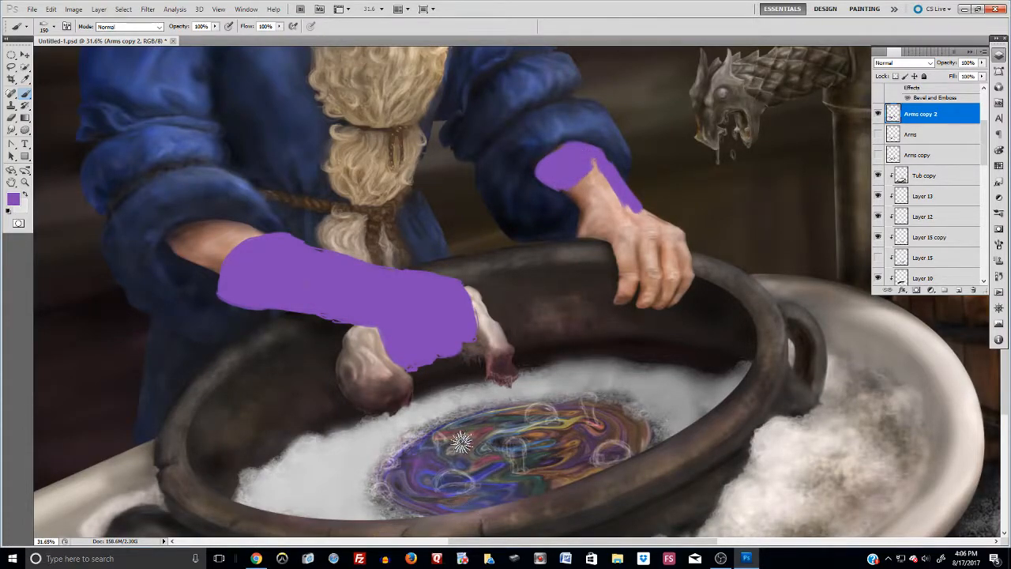
pyautogui.moveTo(601, 189)
pyautogui.mouseDown()
pyautogui.moveTo(587, 189)
pyautogui.moveTo(586, 225)
pyautogui.moveTo(584, 162)
pyautogui.moveTo(617, 192)
pyautogui.moveTo(619, 222)
pyautogui.mouseUp()
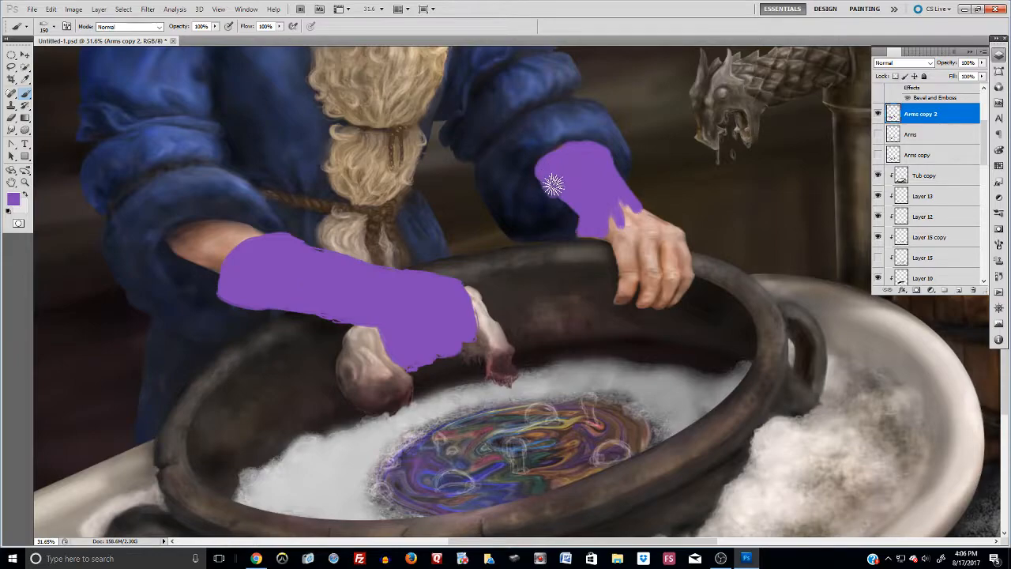
pyautogui.moveTo(580, 190)
pyautogui.mouseDown()
pyautogui.moveTo(631, 208)
pyautogui.moveTo(626, 216)
pyautogui.moveTo(616, 200)
pyautogui.moveTo(672, 240)
pyautogui.moveTo(666, 224)
pyautogui.moveTo(679, 228)
pyautogui.moveTo(682, 249)
pyautogui.moveTo(671, 231)
pyautogui.moveTo(666, 259)
pyautogui.moveTo(642, 219)
pyautogui.moveTo(643, 258)
pyautogui.moveTo(611, 212)
pyautogui.moveTo(625, 247)
pyautogui.moveTo(612, 233)
pyautogui.moveTo(626, 274)
pyautogui.moveTo(619, 297)
pyautogui.moveTo(635, 272)
pyautogui.moveTo(620, 298)
pyautogui.moveTo(636, 234)
pyautogui.moveTo(644, 305)
pyautogui.moveTo(656, 263)
pyautogui.moveTo(655, 279)
pyautogui.moveTo(648, 265)
pyautogui.moveTo(641, 279)
pyautogui.moveTo(685, 272)
pyautogui.moveTo(674, 255)
pyautogui.moveTo(658, 306)
pyautogui.moveTo(681, 279)
pyautogui.moveTo(681, 236)
pyautogui.moveTo(689, 277)
pyautogui.mouseUp()
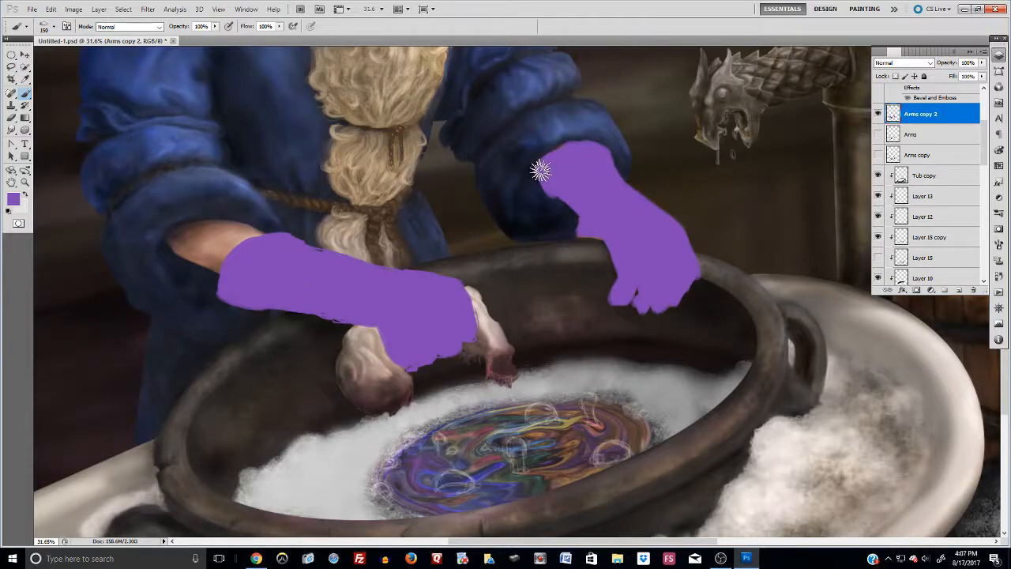
pyautogui.moveTo(546, 180)
pyautogui.mouseDown()
pyautogui.moveTo(571, 177)
pyautogui.moveTo(553, 185)
pyautogui.mouseUp()
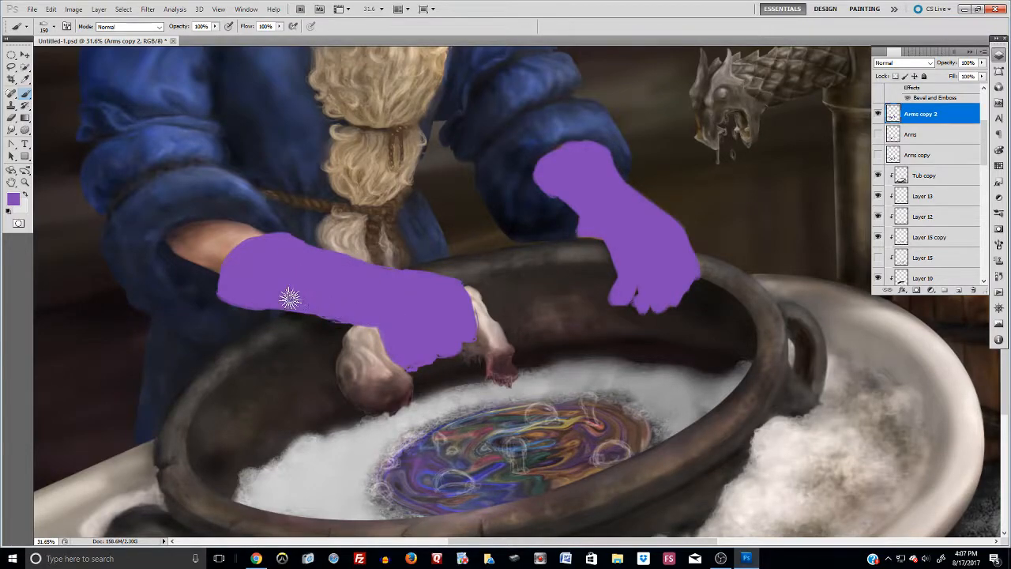
# Step: Examine both purple gloves in the context of the whole painting and up close
pyautogui.hotkey('ctrl', '-')
pyautogui.hotkey('ctrl', '-')
pyautogui.hotkey('ctrl', '-')
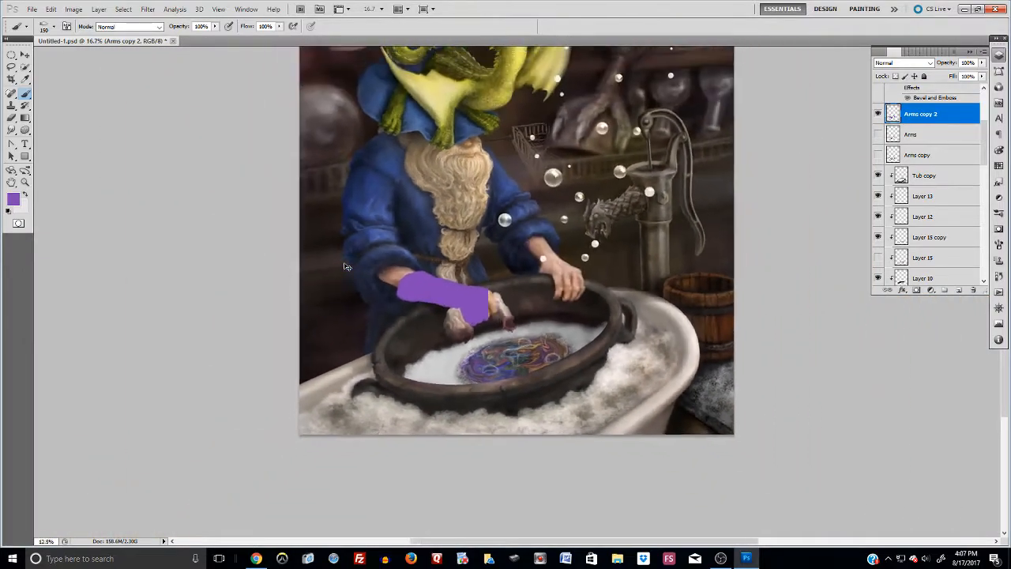
pyautogui.hotkey('ctrl', '-')
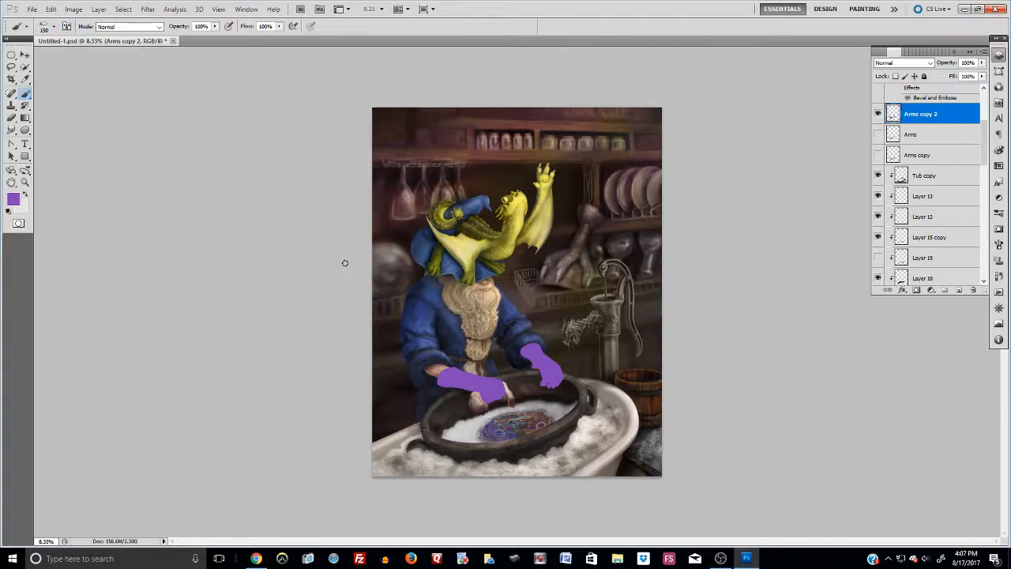
pyautogui.hotkey('ctrl', '+')
pyautogui.hotkey('ctrl', '+')
pyautogui.hotkey('ctrl', '+')
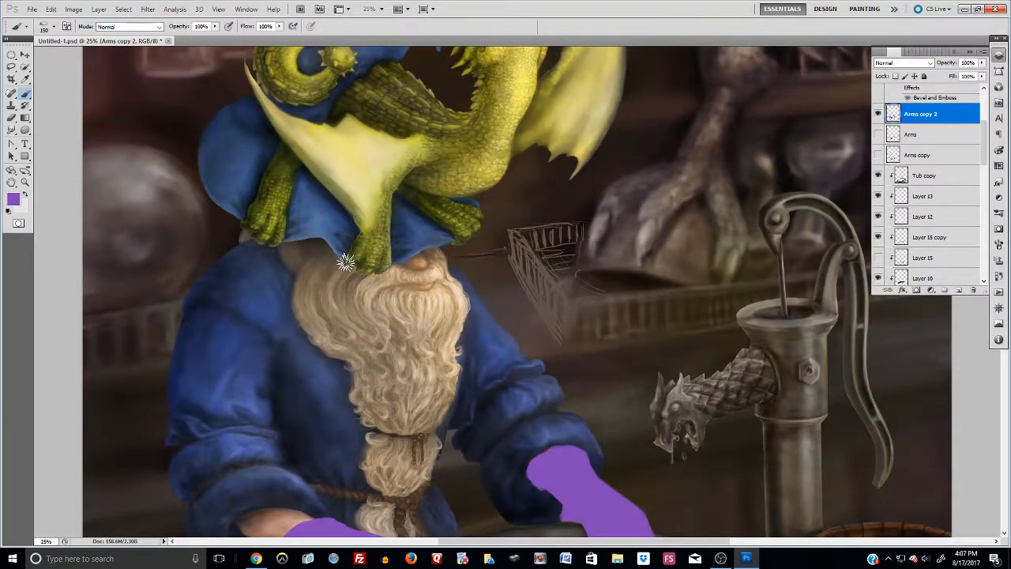
pyautogui.scroll(-2, 350, 192)
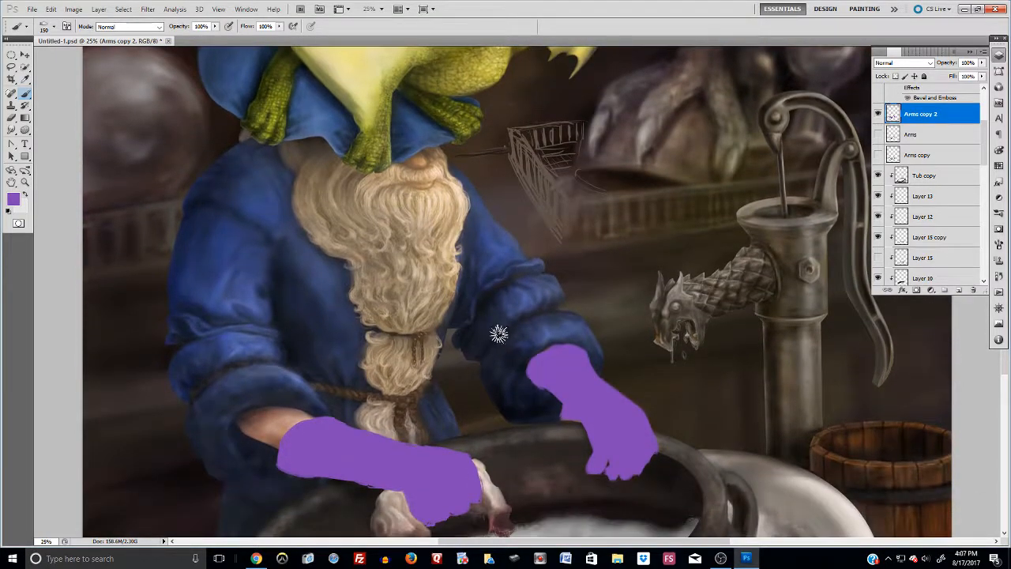
# Step: Switch to Chrome and open the gallery page at mydragonatemyhomework.com/galleries/
pyautogui.hotkey('alt', 'Tab')
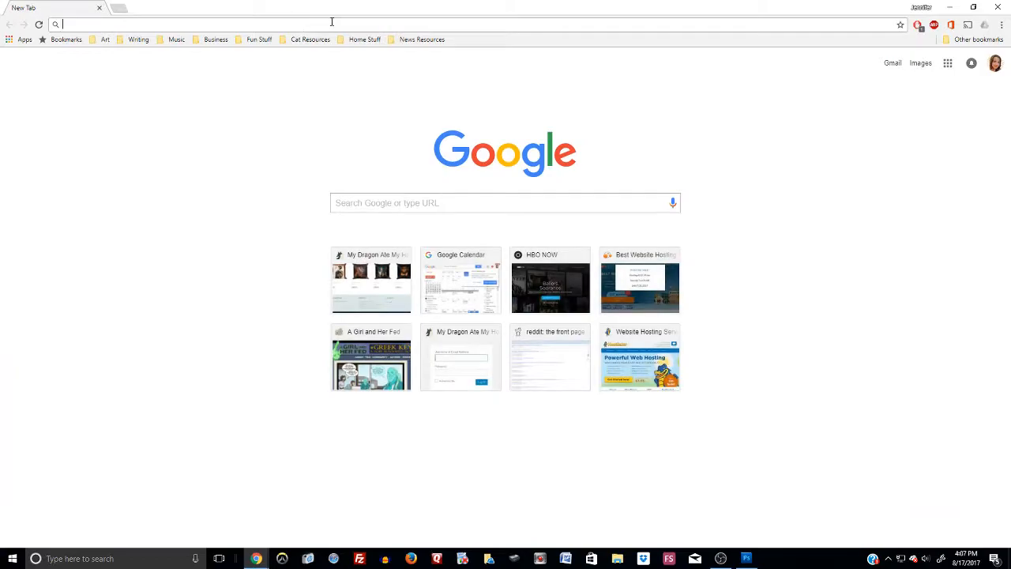
pyautogui.write('m')
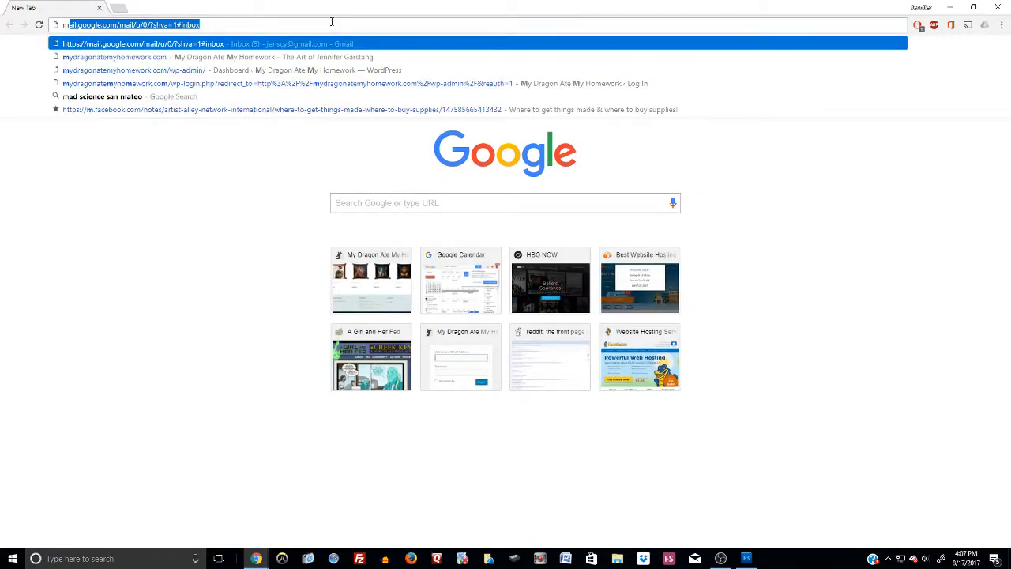
pyautogui.write('ydragonatemyhomework.com/g')
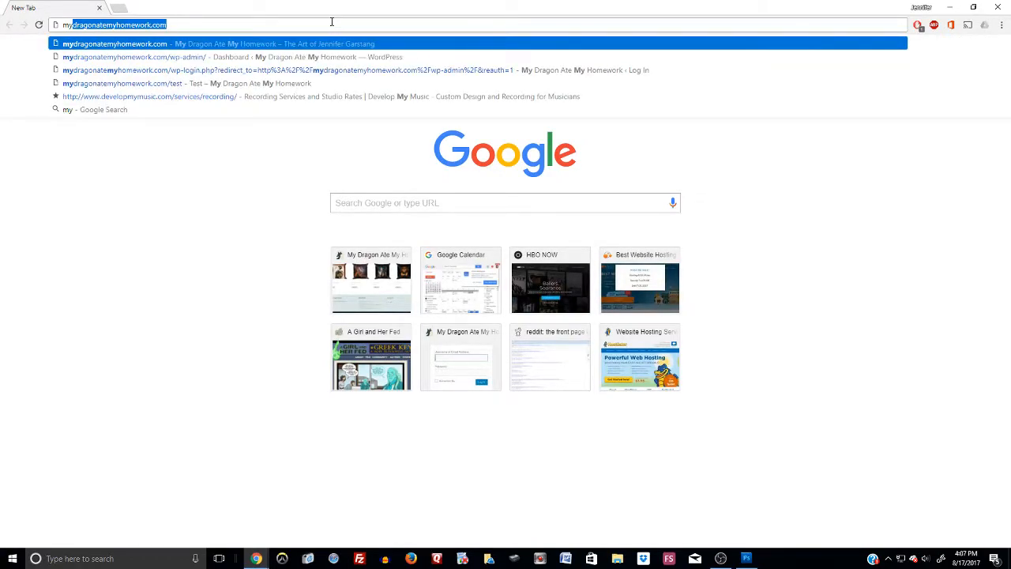
pyautogui.press('Right')
pyautogui.write('/g')
pyautogui.press('Down')
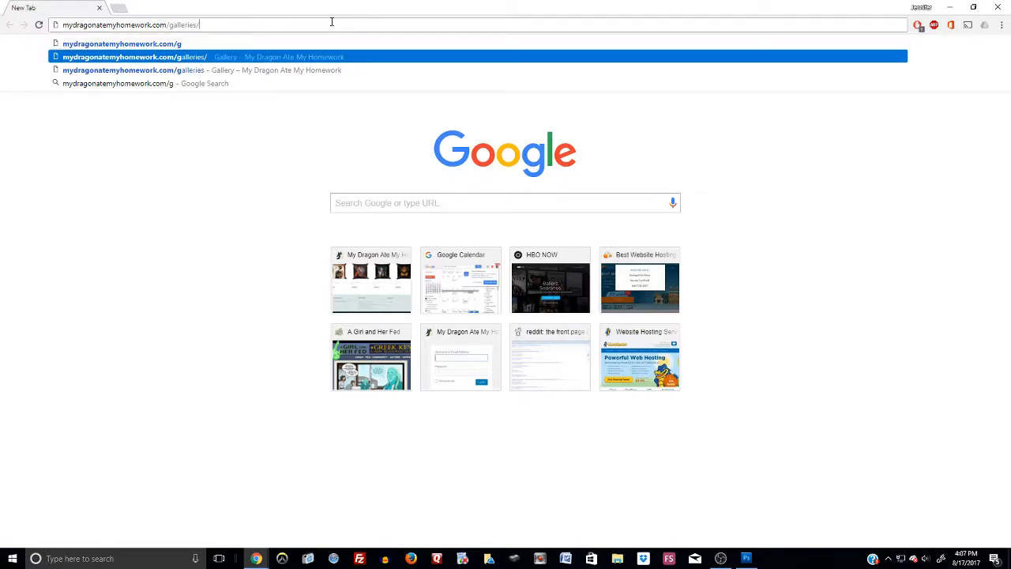
pyautogui.press('Return')
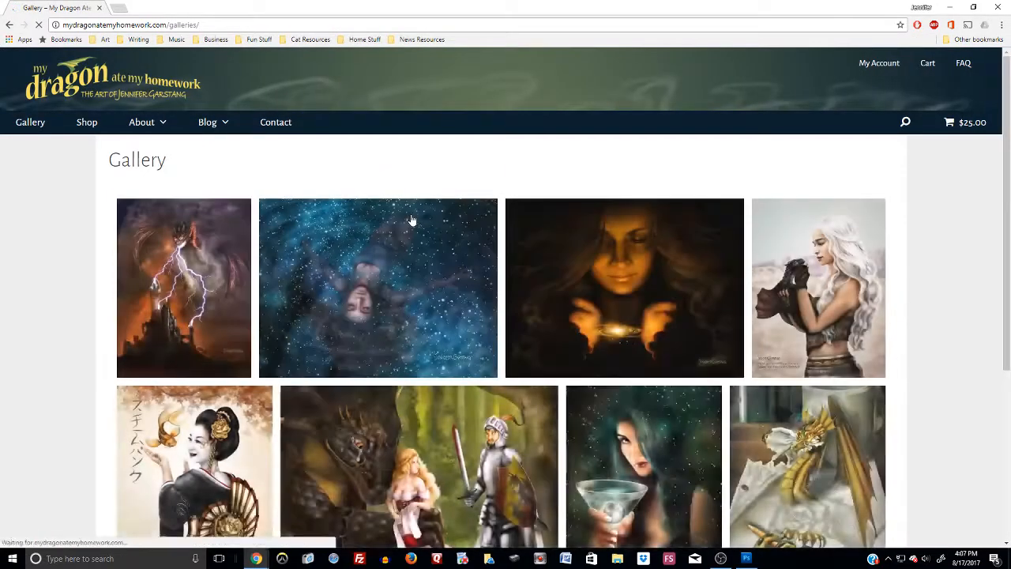
# Step: View the Misunderstanding painting of the dragon, maiden and knight enlarged, and return to Photoshop
pyautogui.scroll(-2, 413, 248)
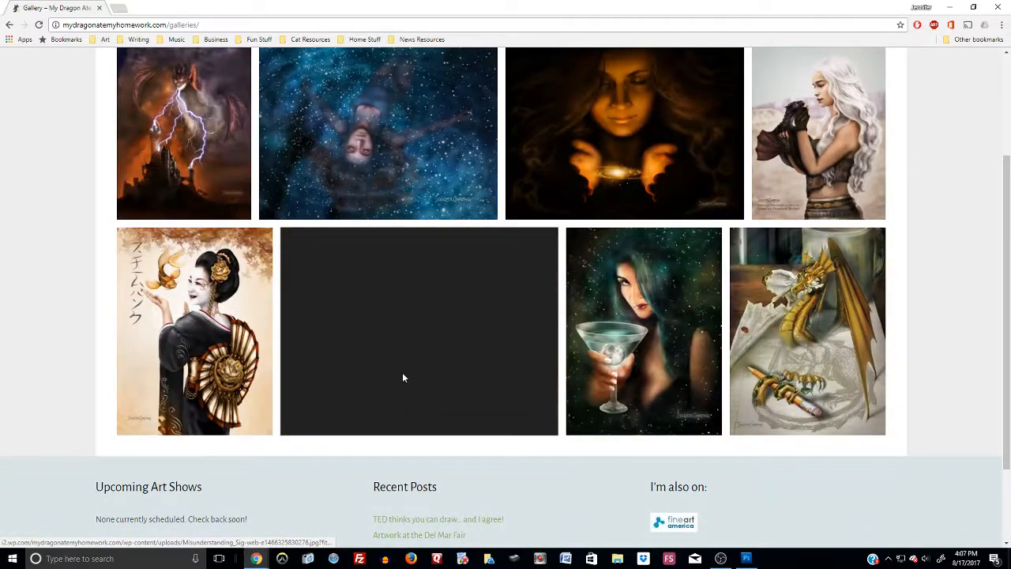
pyautogui.click(402, 378)
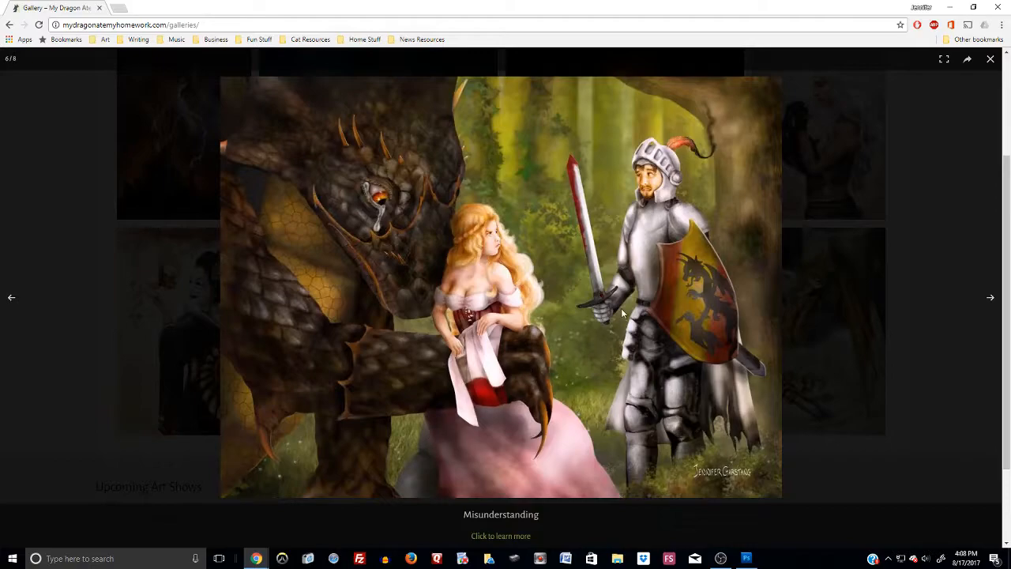
pyautogui.click(952, 8)
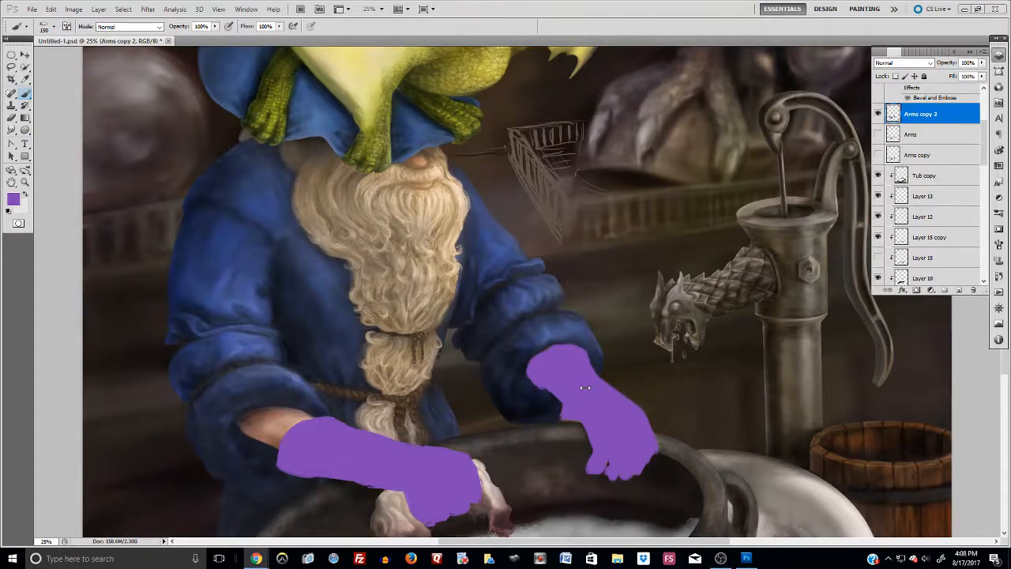
# Step: Paint dark cuff, fold and finger lines on the glove nearest the beard using purple 673992
pyautogui.doubleClick(957, 115)
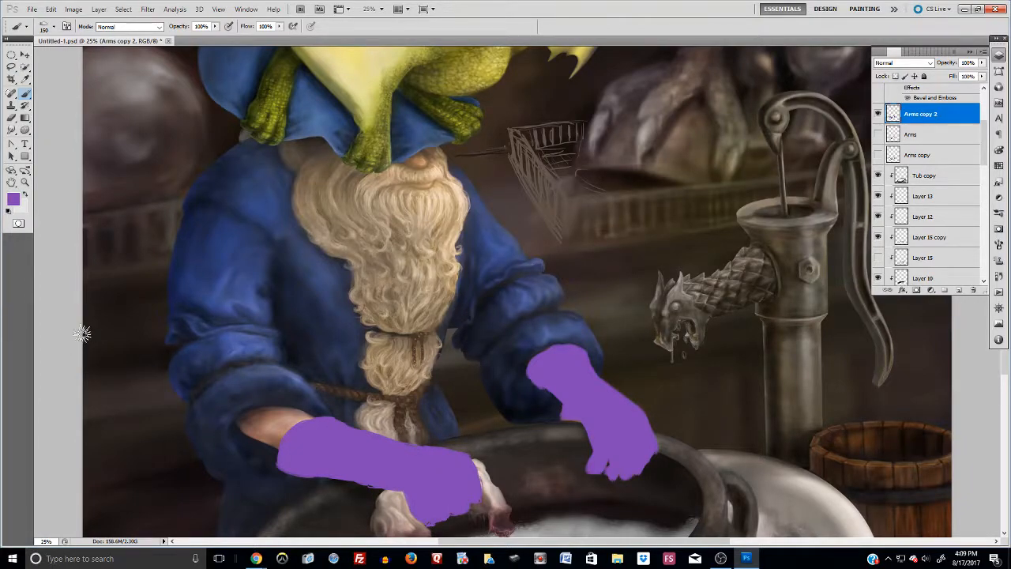
pyautogui.click(18, 203)
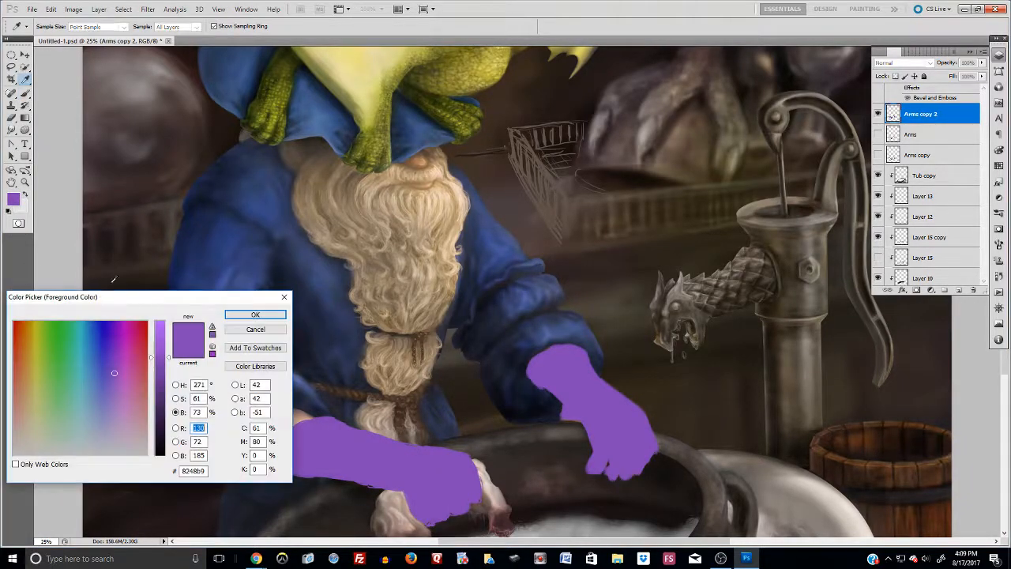
pyautogui.click(166, 380)
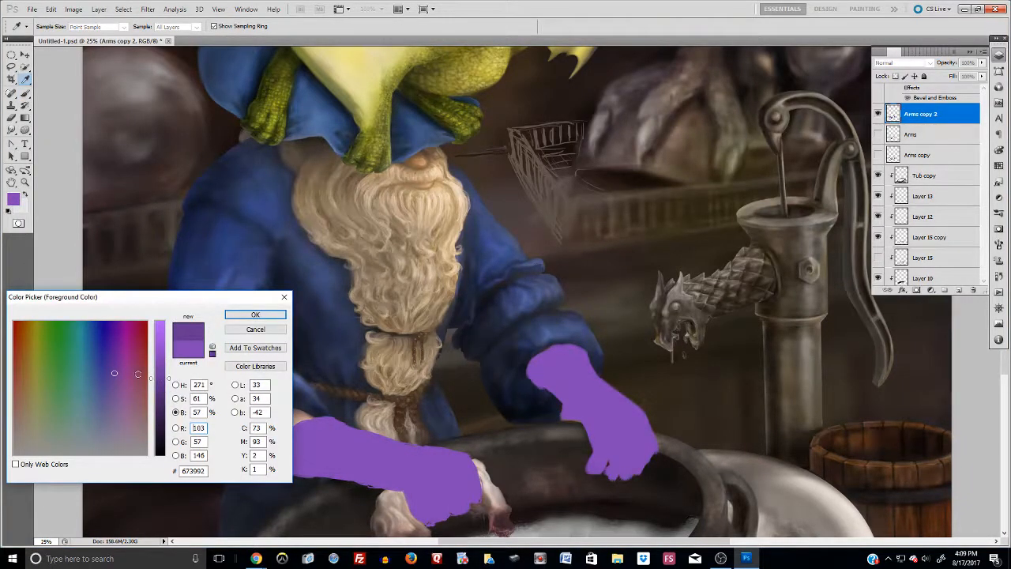
pyautogui.click(255, 314)
pyautogui.moveTo(321, 466)
pyautogui.mouseDown()
pyautogui.moveTo(347, 432)
pyautogui.moveTo(329, 439)
pyautogui.moveTo(322, 473)
pyautogui.mouseUp()
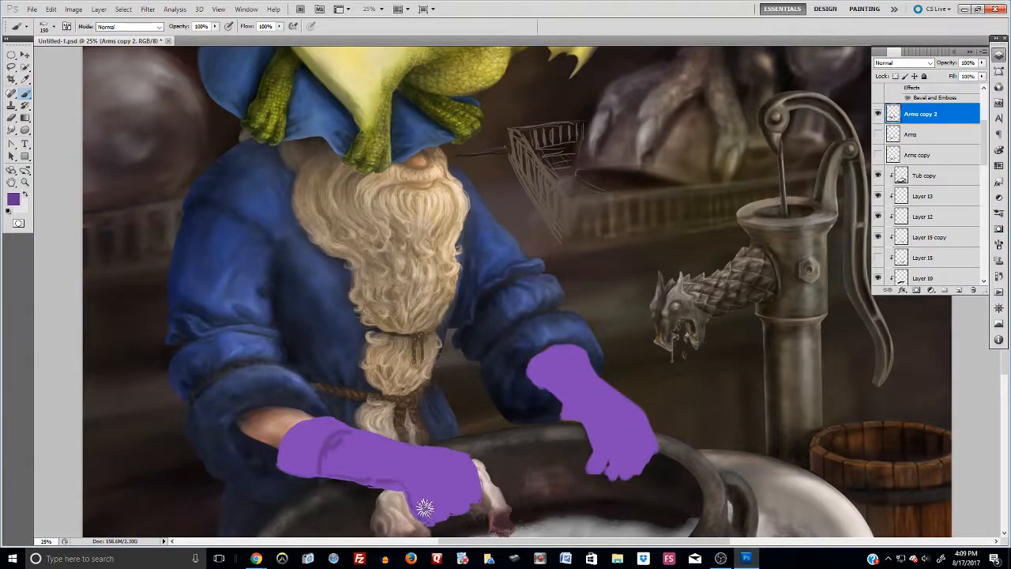
pyautogui.moveTo(435, 518); pyautogui.dragTo(414, 494)
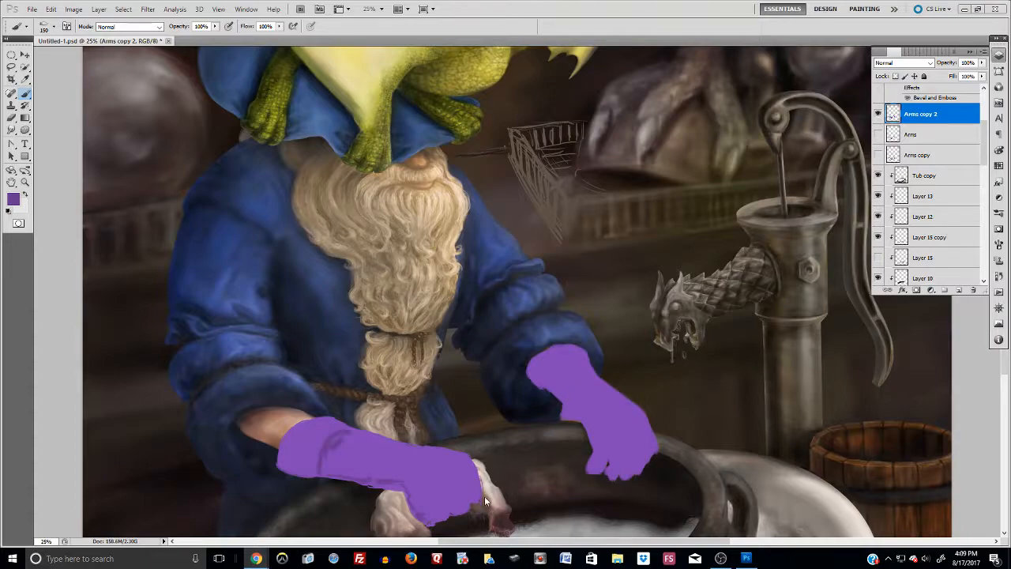
pyautogui.moveTo(447, 479)
pyautogui.mouseDown()
pyautogui.moveTo(471, 490)
pyautogui.moveTo(445, 482)
pyautogui.mouseUp()
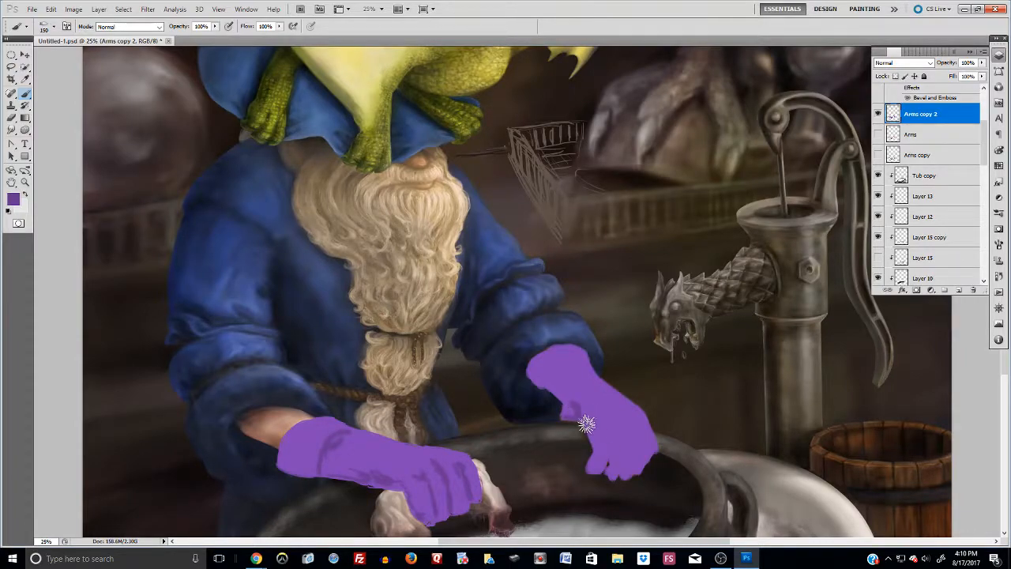
# Step: Paint dark folds and finger lines on the glove at the cauldron's rim, and shade the beard-side glove's cuff
pyautogui.moveTo(597, 446); pyautogui.dragTo(596, 455)
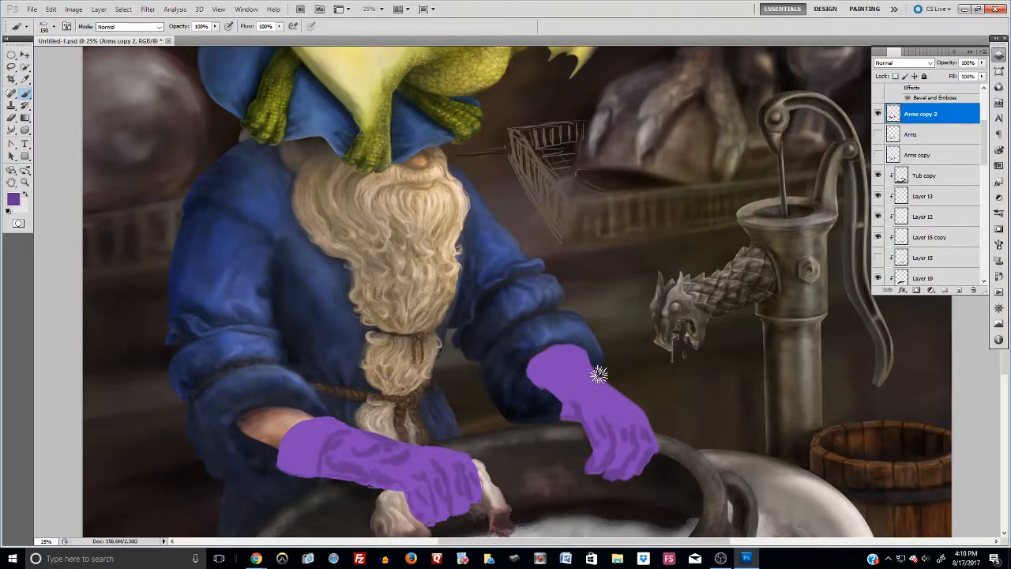
pyautogui.moveTo(551, 357); pyautogui.dragTo(598, 384)
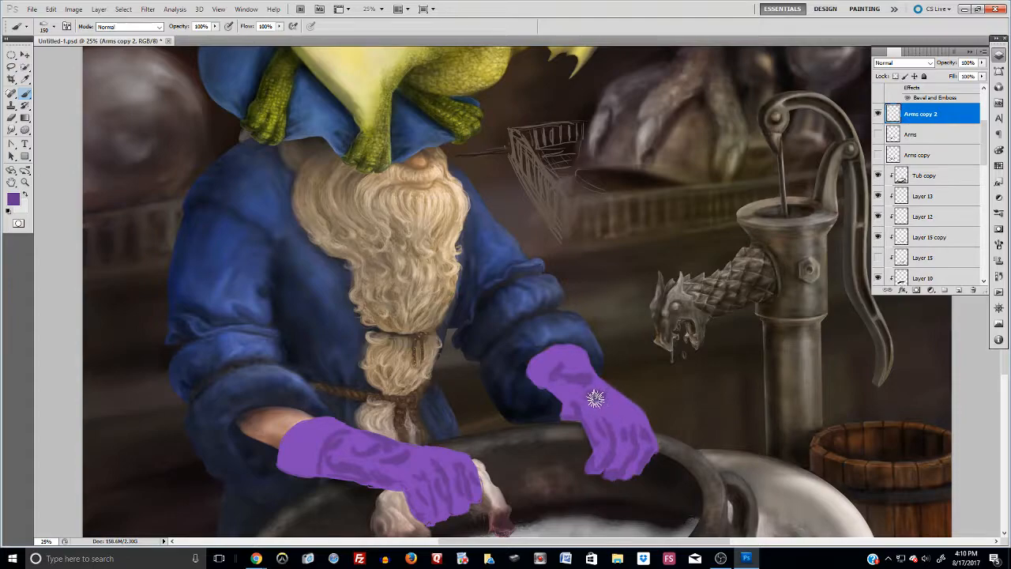
pyautogui.moveTo(293, 465)
pyautogui.mouseDown()
pyautogui.moveTo(307, 454)
pyautogui.moveTo(310, 463)
pyautogui.moveTo(291, 449)
pyautogui.moveTo(315, 460)
pyautogui.moveTo(311, 422)
pyautogui.moveTo(328, 427)
pyautogui.mouseUp()
pyautogui.moveTo(277, 454); pyautogui.dragTo(280, 460)
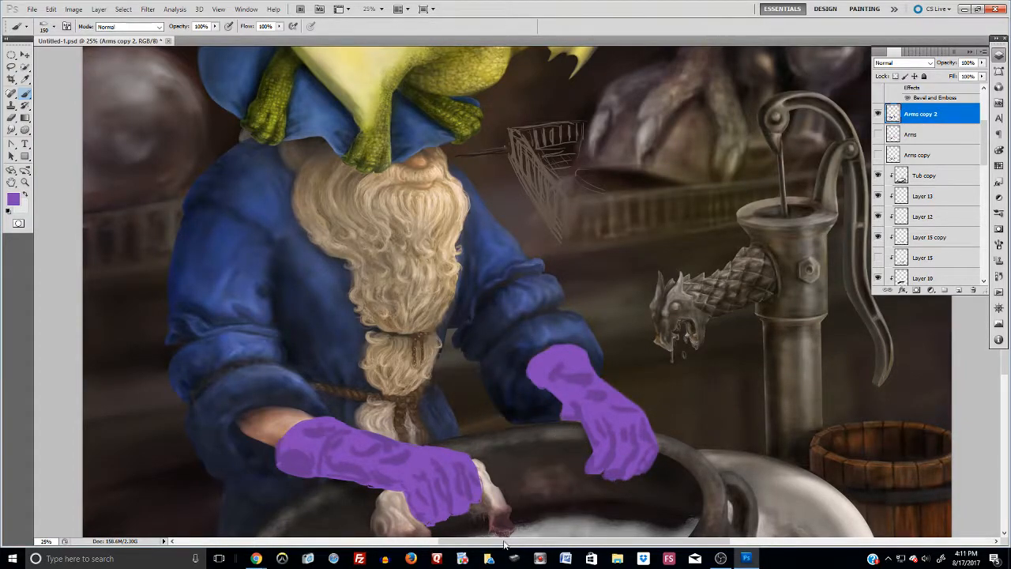
# Step: Paint soft highlights over the beard-side glove's folds and fingers in light purple a880ea with a smaller brush at 16% opacity
pyautogui.scroll(-4, 490, 395)
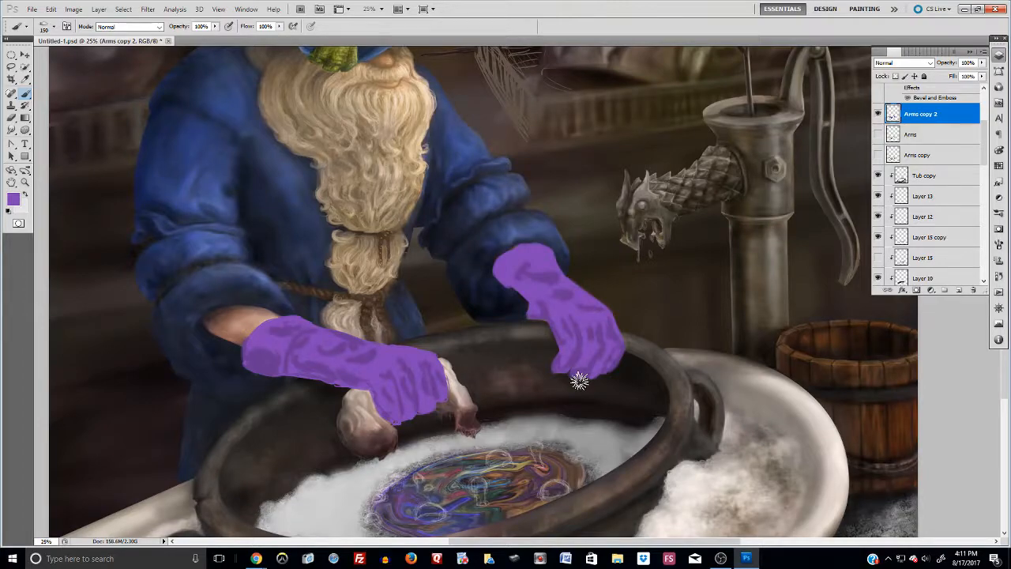
pyautogui.click(14, 200)
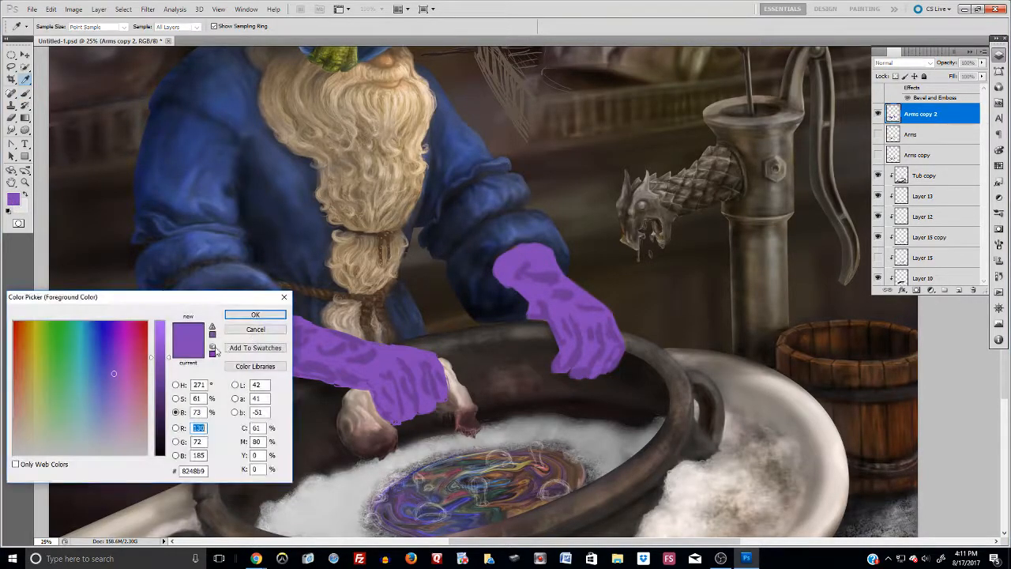
pyautogui.click(113, 391)
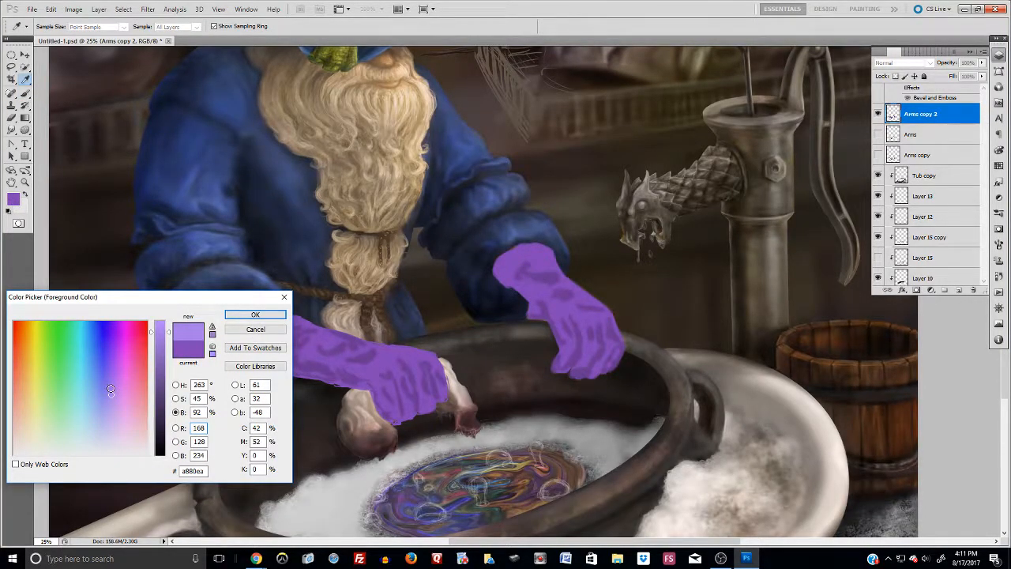
pyautogui.click(254, 315)
pyautogui.hotkey('ctrl', 'z')
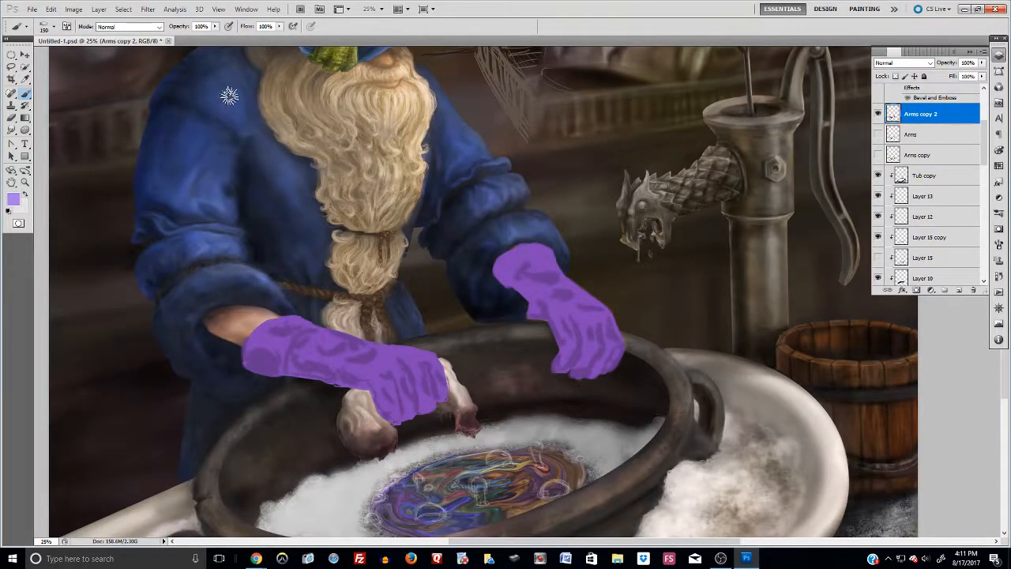
pyautogui.click(216, 27)
pyautogui.click(192, 38)
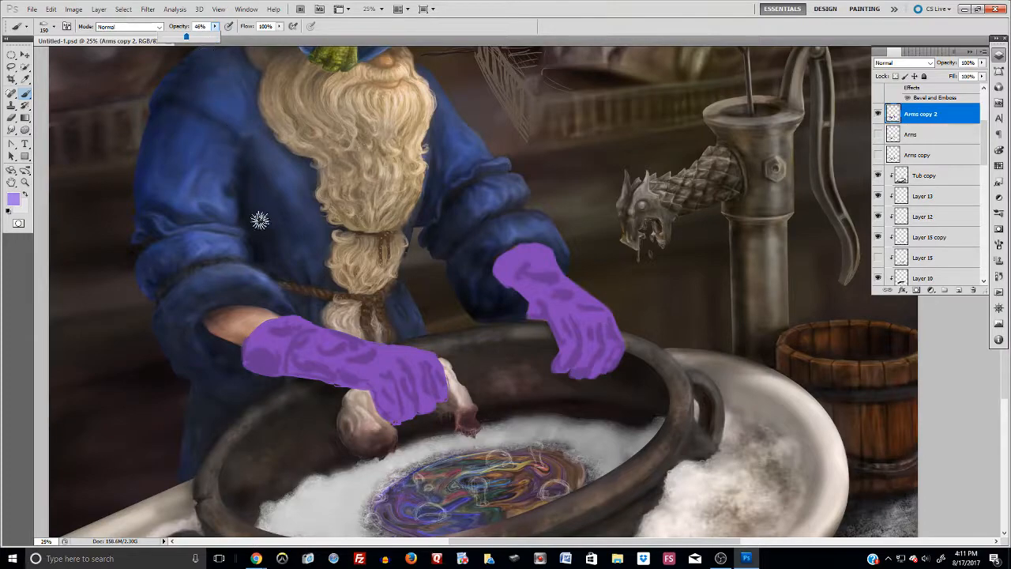
pyautogui.click(275, 330)
pyautogui.press('[')
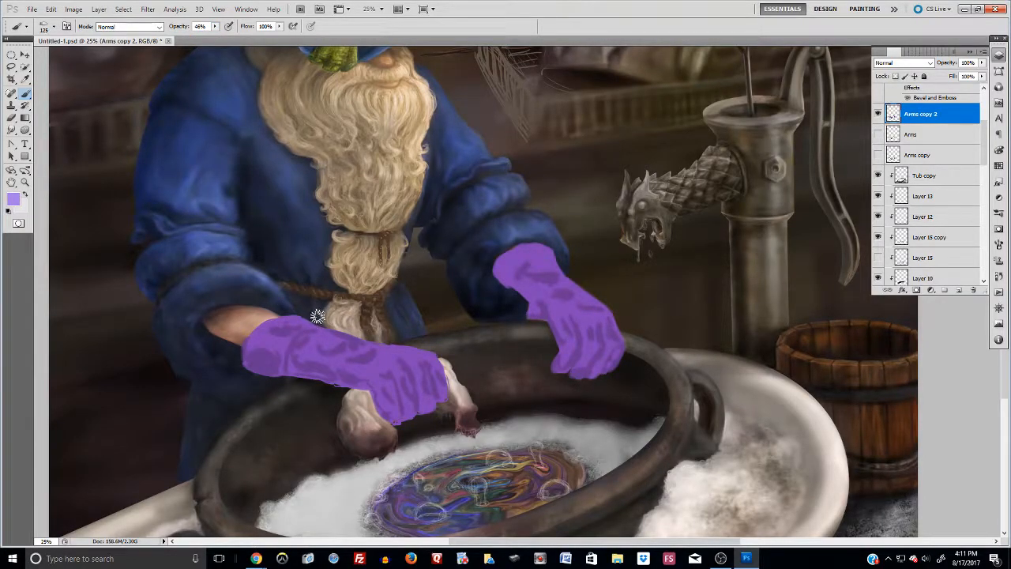
pyautogui.click(213, 27)
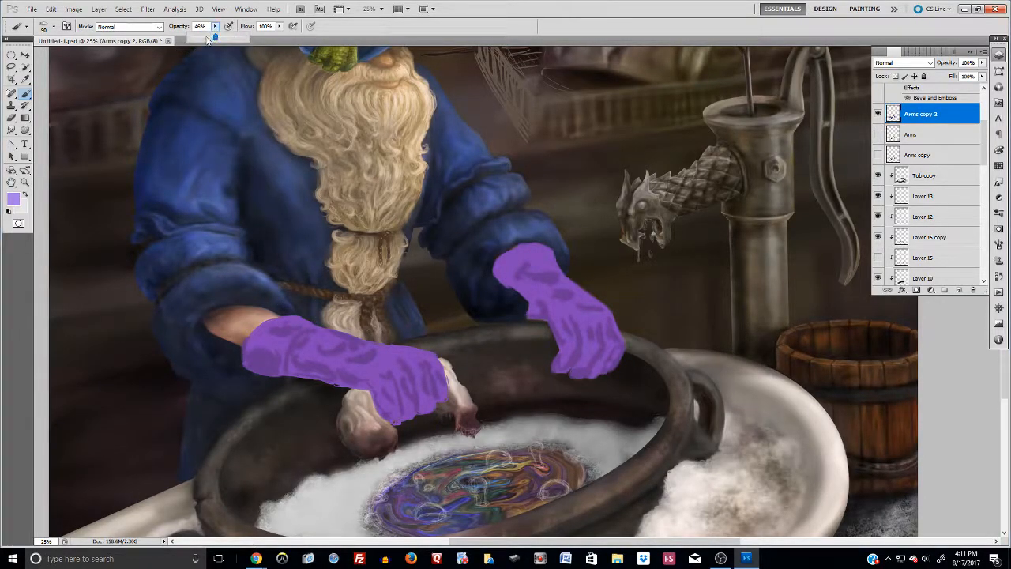
pyautogui.click(329, 347)
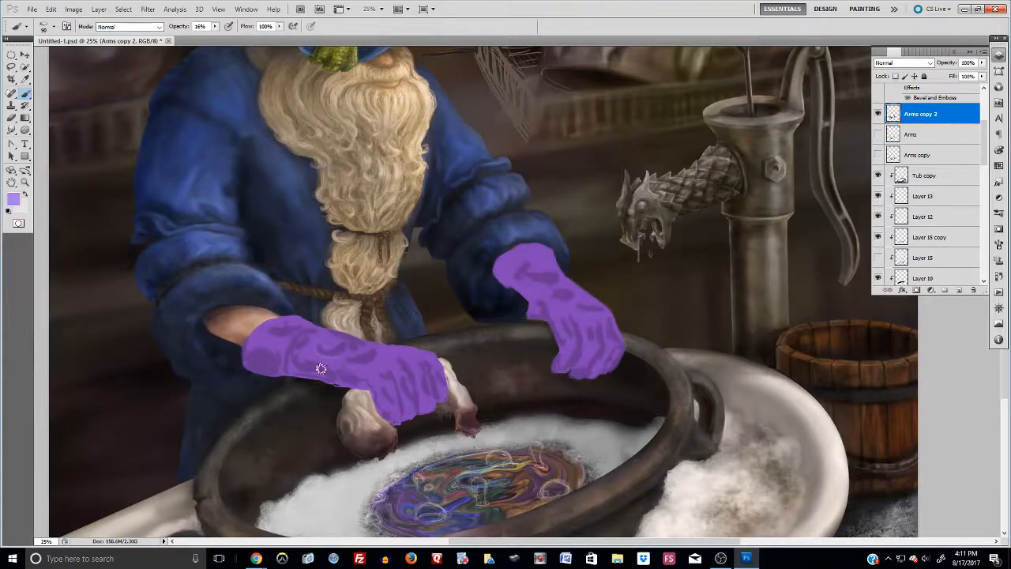
pyautogui.moveTo(304, 358); pyautogui.dragTo(325, 362)
pyautogui.moveTo(434, 407); pyautogui.dragTo(421, 411)
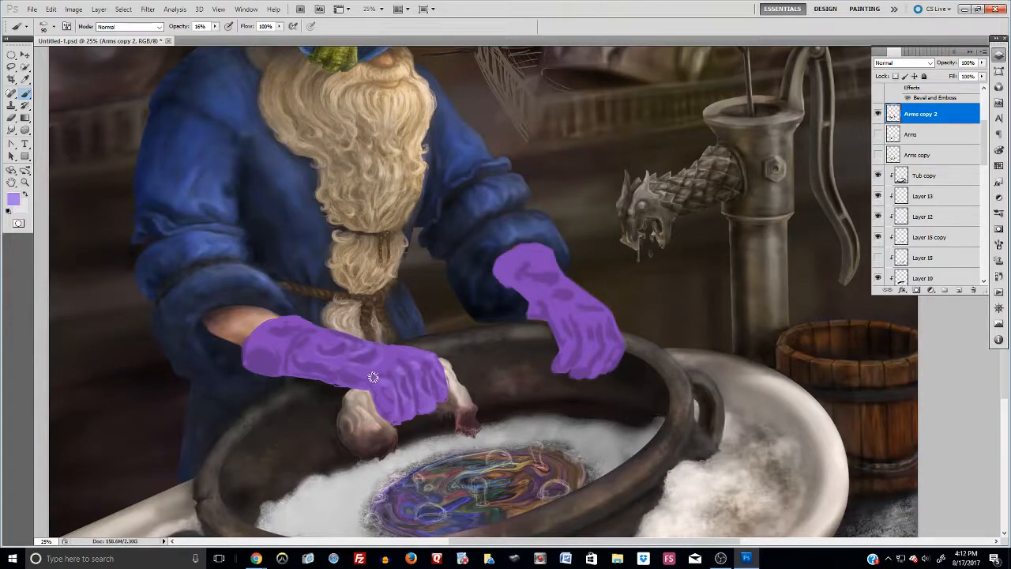
# Step: Paint the cuff edge of the glove at the cauldron's rim in sampled dark purple at 100% brush opacity
pyautogui.keyDown('alt'); pyautogui.click(551, 275); pyautogui.keyUp('alt')
pyautogui.click(215, 27)
pyautogui.moveTo(215, 37); pyautogui.dragTo(262, 37)
pyautogui.moveTo(512, 280)
pyautogui.mouseDown()
pyautogui.moveTo(549, 257)
pyautogui.moveTo(553, 265)
pyautogui.moveTo(533, 264)
pyautogui.mouseUp()
# Step: Paint highlights along the beard-side glove's cuff and forearm in pale, desaturated purple at 26% brush opacity
pyautogui.click(12, 200)
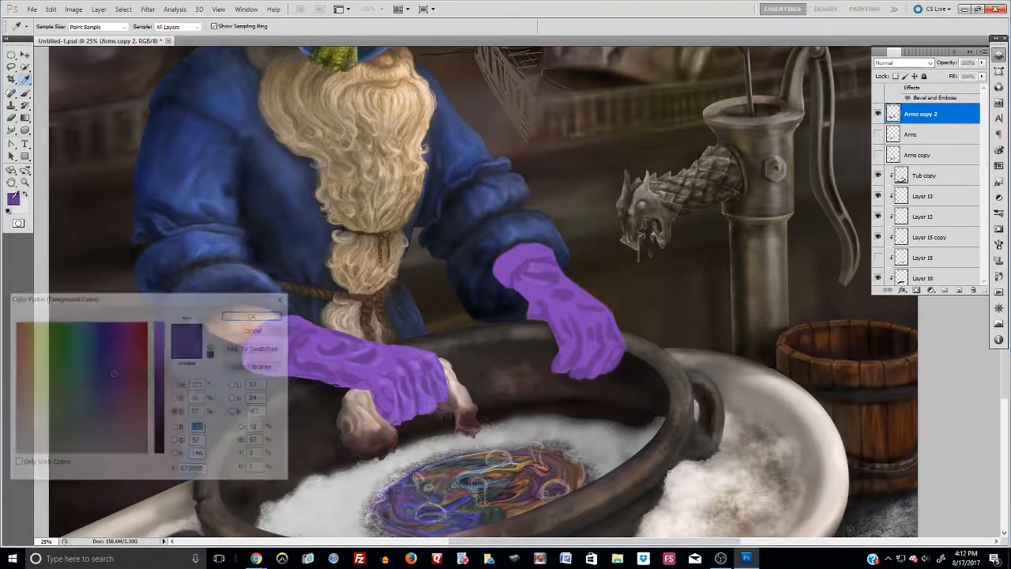
pyautogui.click(113, 412)
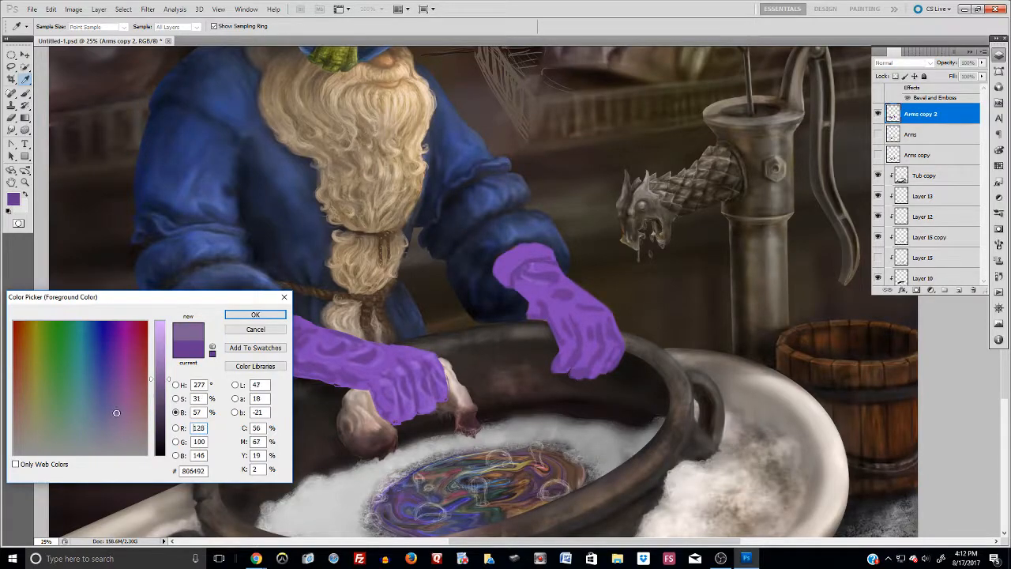
pyautogui.click(166, 340)
pyautogui.click(253, 315)
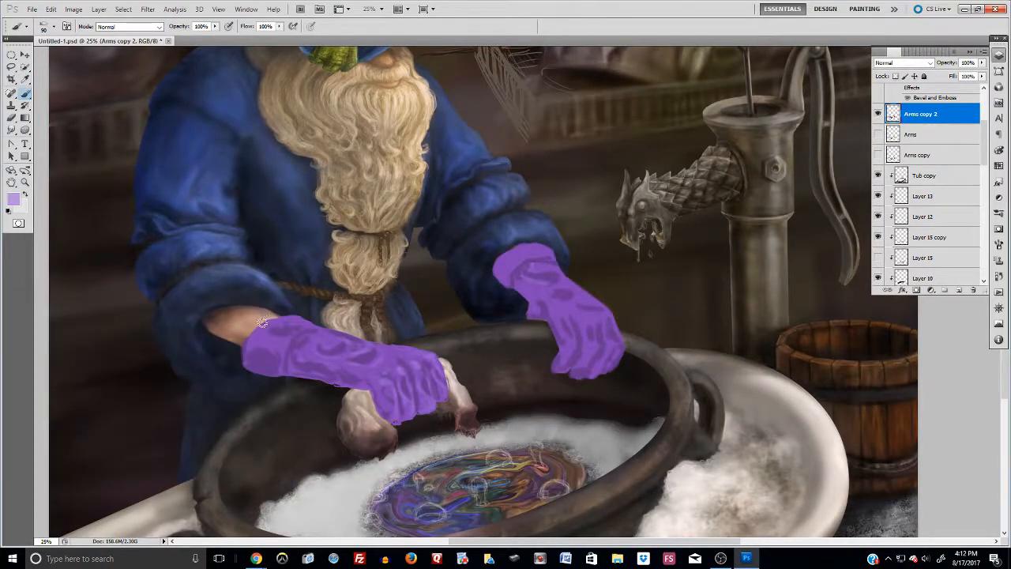
pyautogui.moveTo(214, 26); pyautogui.dragTo(185, 38)
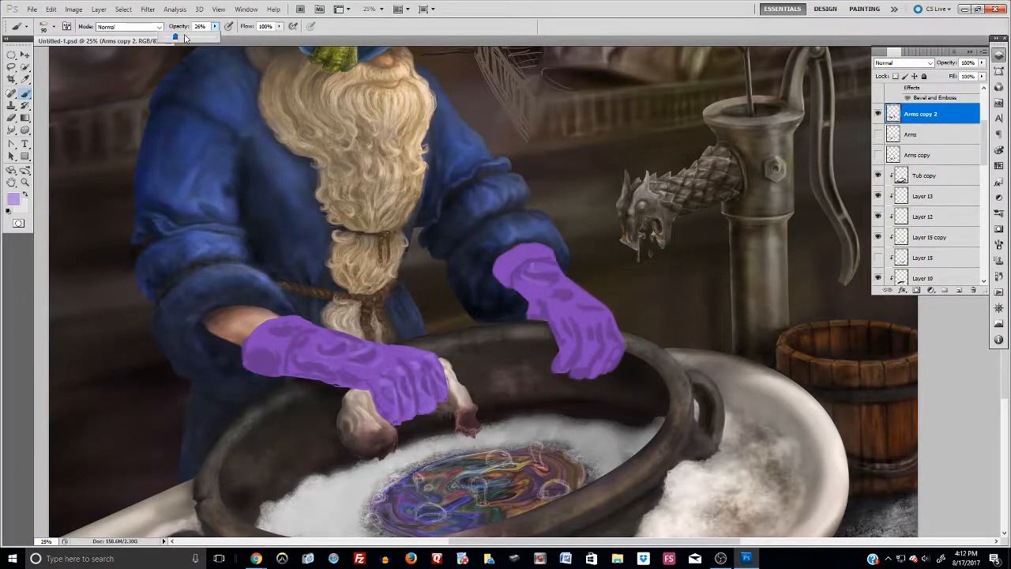
pyautogui.moveTo(261, 347)
pyautogui.mouseDown()
pyautogui.moveTo(293, 369)
pyautogui.moveTo(272, 364)
pyautogui.moveTo(279, 343)
pyautogui.moveTo(303, 330)
pyautogui.moveTo(353, 336)
pyautogui.moveTo(383, 375)
pyautogui.moveTo(318, 364)
pyautogui.mouseUp()
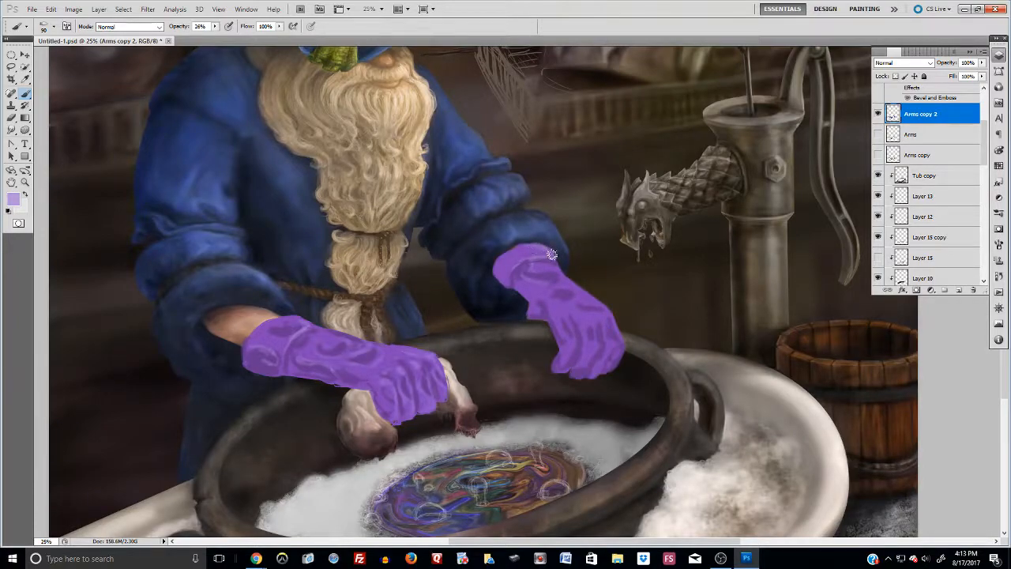
# Step: Shade the cuff of the glove at the cauldron's rim with purples sampled from its forearm
pyautogui.keyDown('alt'); pyautogui.click(558, 282); pyautogui.keyUp('alt')
pyautogui.keyDown('alt'); pyautogui.click(553, 274); pyautogui.keyUp('alt')
pyautogui.moveTo(507, 263)
pyautogui.mouseDown()
pyautogui.moveTo(502, 281)
pyautogui.moveTo(514, 277)
pyautogui.mouseUp()
# Step: Set the foreground colour to pale lavender c2a4eb and paint highlights on the glove at the cauldron's rim
pyautogui.click(12, 199)
pyautogui.click(166, 331)
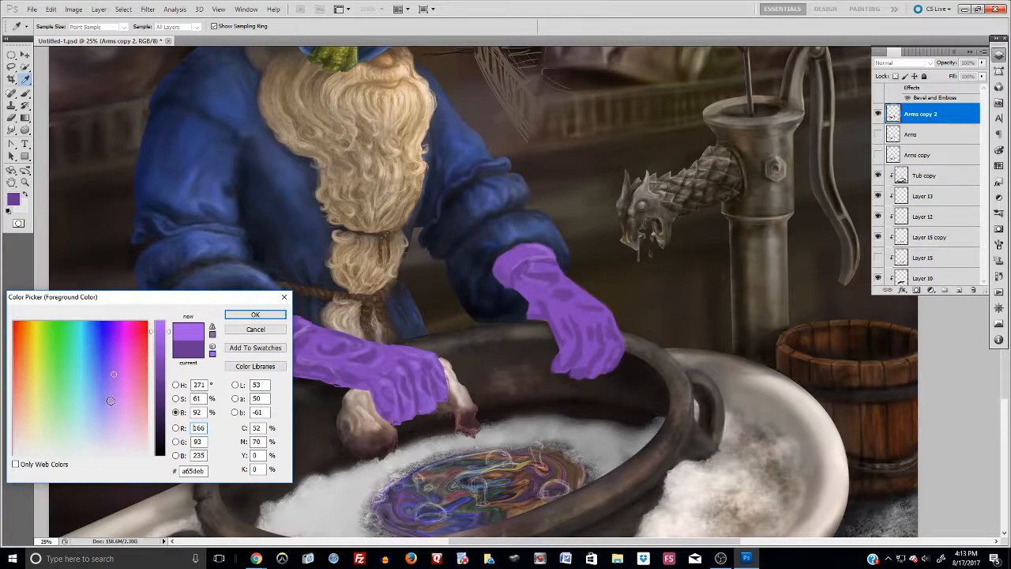
pyautogui.click(110, 409)
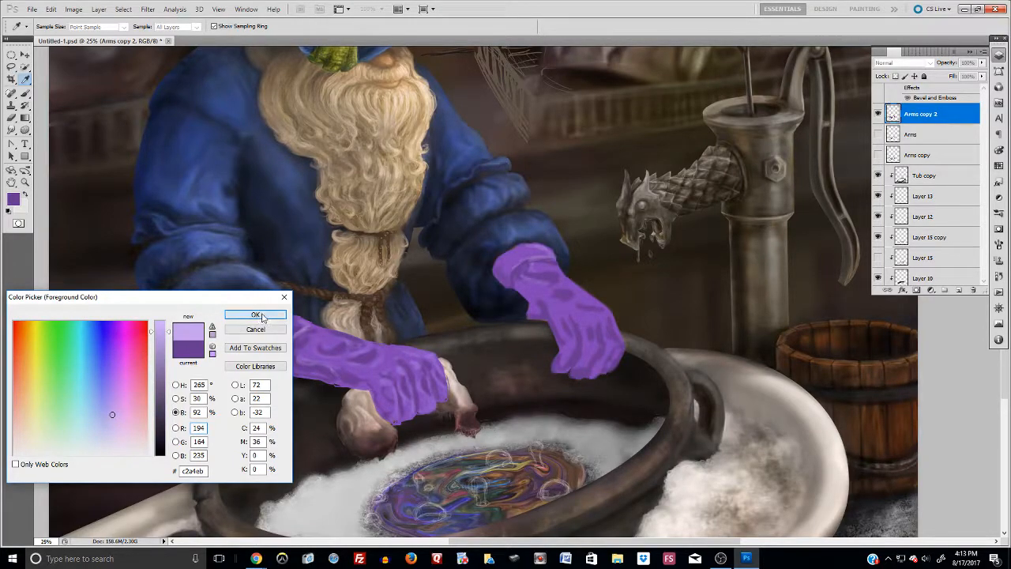
pyautogui.click(255, 314)
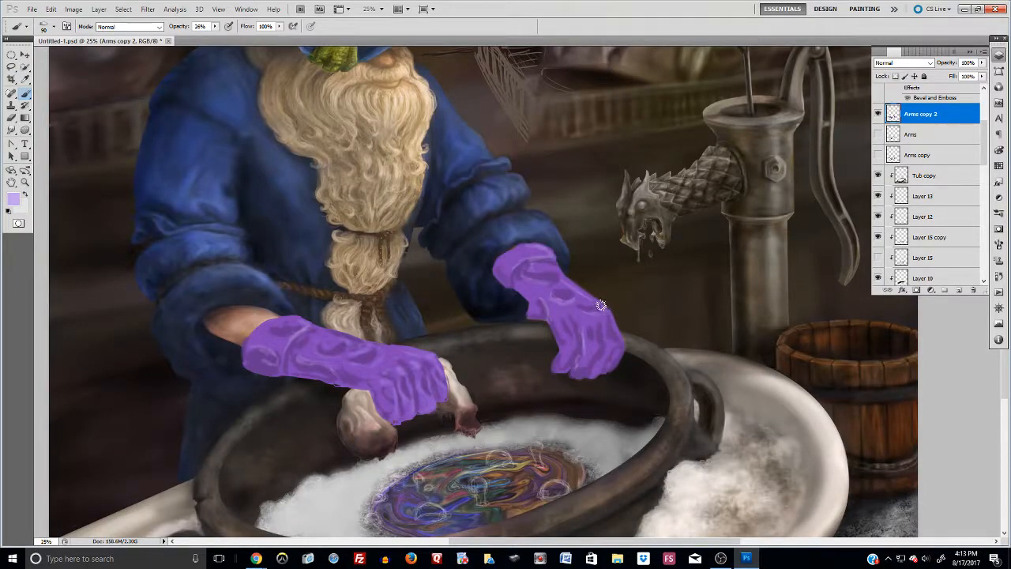
# Step: Blend purples sampled from the gloves over the backs of both hands and their knuckles
pyautogui.keyDown('alt'); pyautogui.click(558, 269); pyautogui.keyUp('alt')
pyautogui.keyDown('alt'); pyautogui.click(385, 382); pyautogui.keyUp('alt')
pyautogui.moveTo(398, 365); pyautogui.dragTo(379, 368)
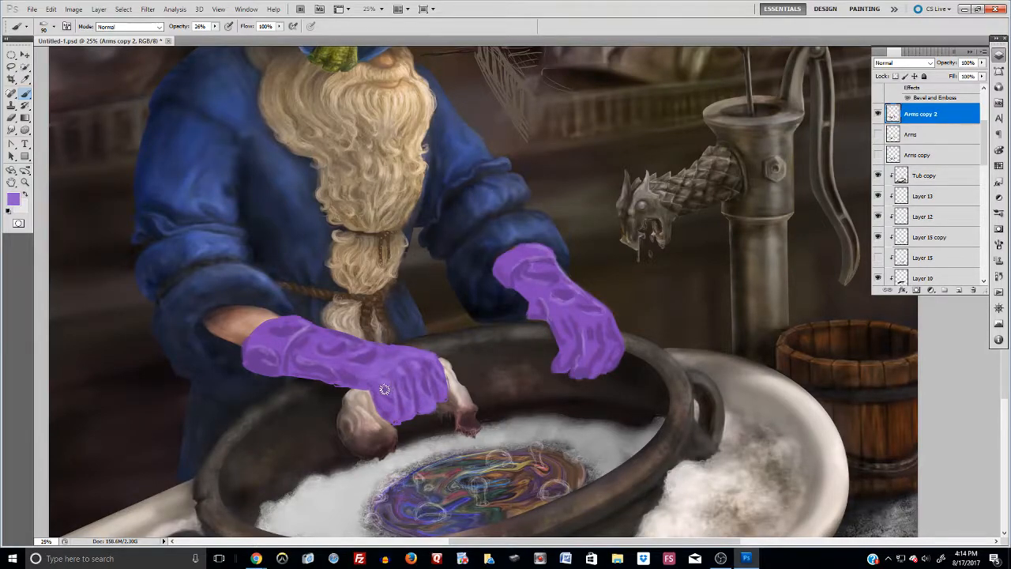
pyautogui.moveTo(580, 332)
pyautogui.mouseDown()
pyautogui.moveTo(568, 309)
pyautogui.moveTo(563, 328)
pyautogui.moveTo(588, 357)
pyautogui.moveTo(582, 332)
pyautogui.moveTo(563, 320)
pyautogui.moveTo(608, 330)
pyautogui.mouseUp()
pyautogui.keyDown('alt'); pyautogui.click(567, 308); pyautogui.keyUp('alt')
# Step: Check the gloves in the whole painting, toggle Arms copy 2 off and on, and show and select the Arms layer
pyautogui.hotkey('ctrl', '0')
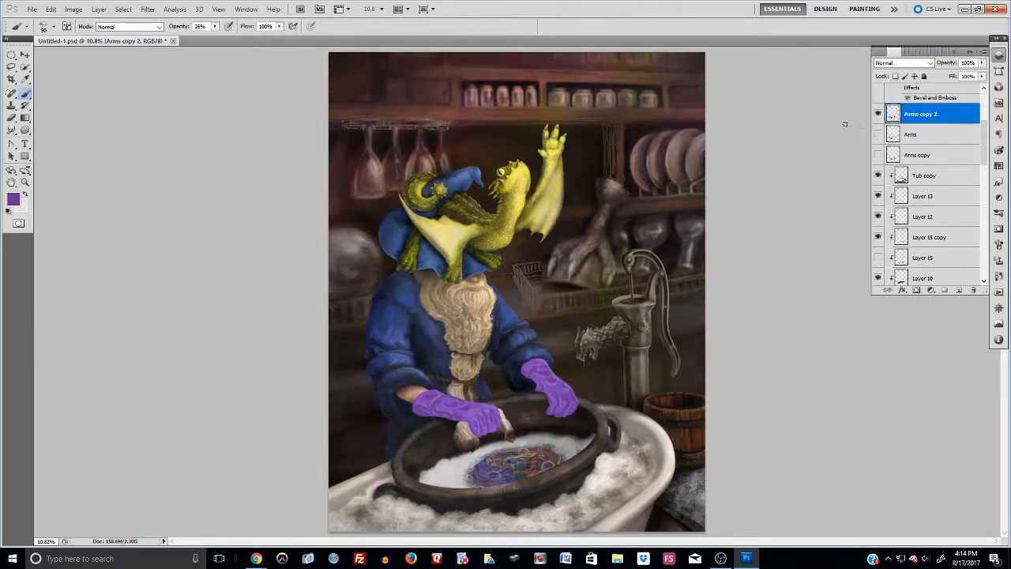
pyautogui.scroll(3, 509, 377)
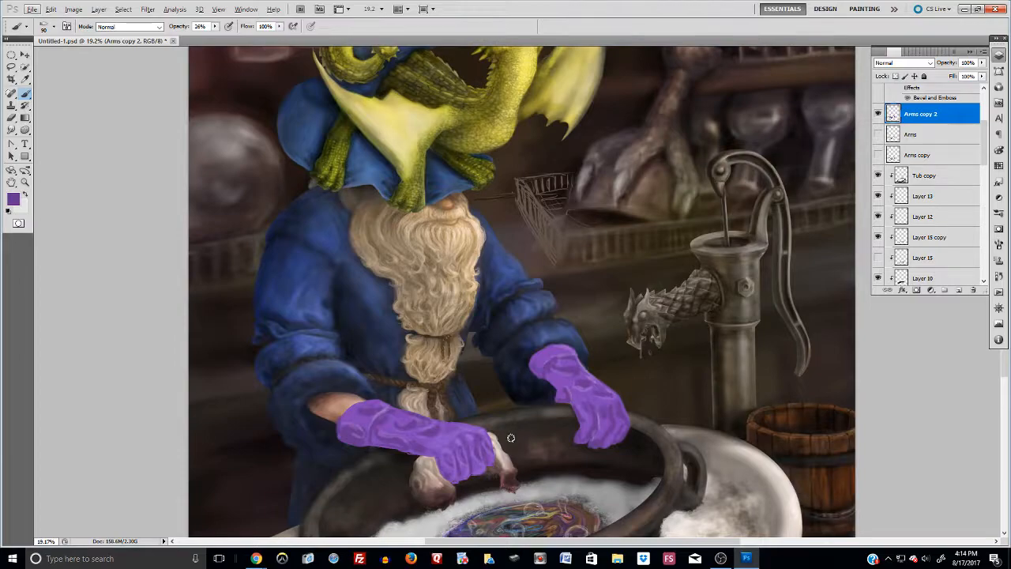
pyautogui.click(878, 115)
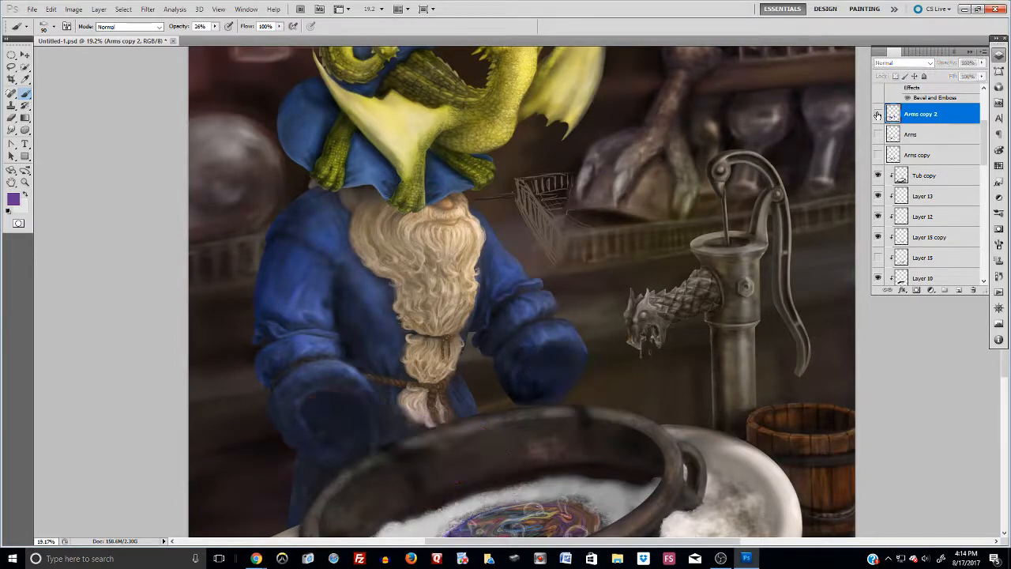
pyautogui.click(878, 115)
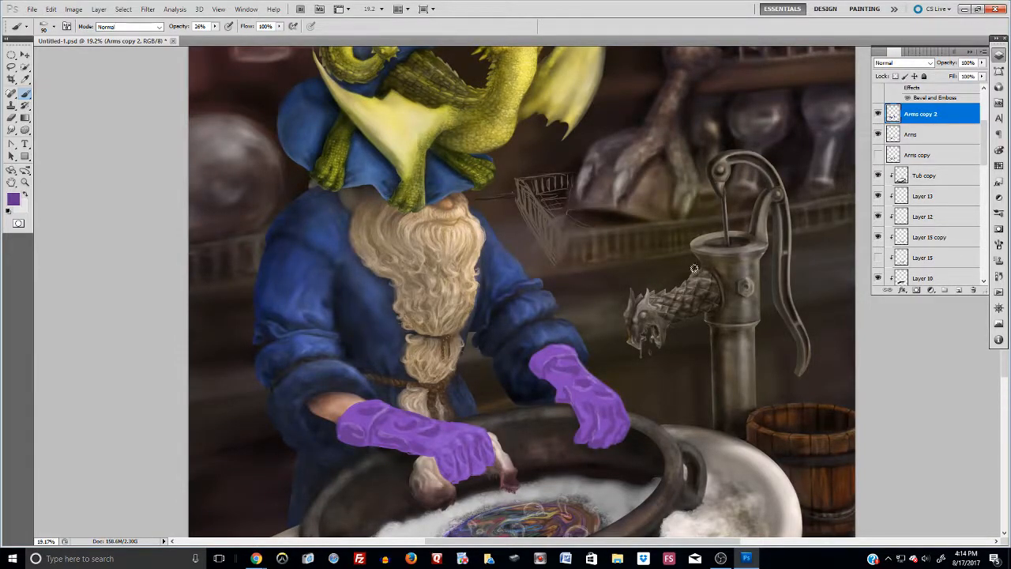
pyautogui.click(908, 135)
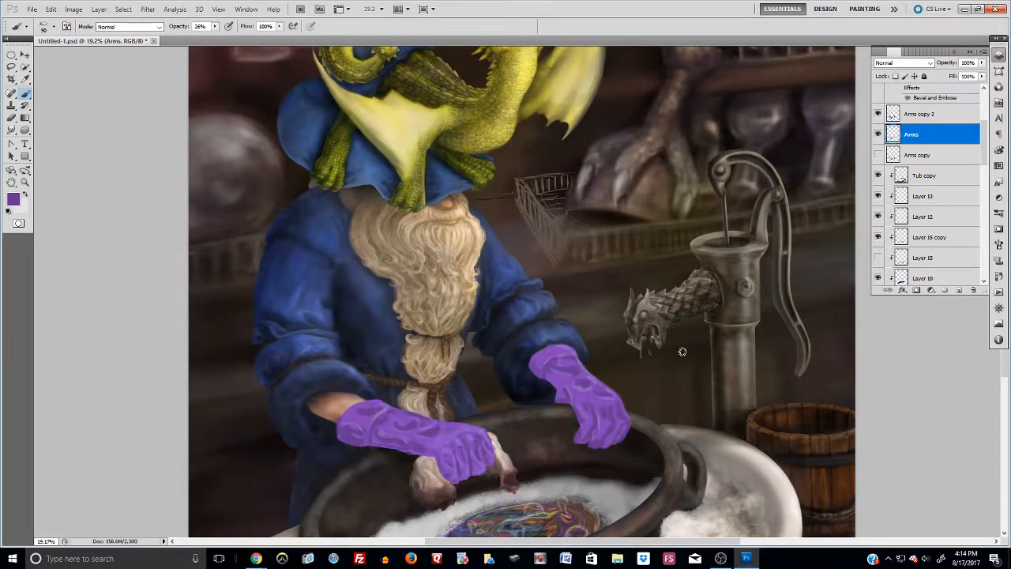
# Step: Merge the Wizard copy and Wizard layers into a single layer
pyautogui.scroll(-2, 954, 237)
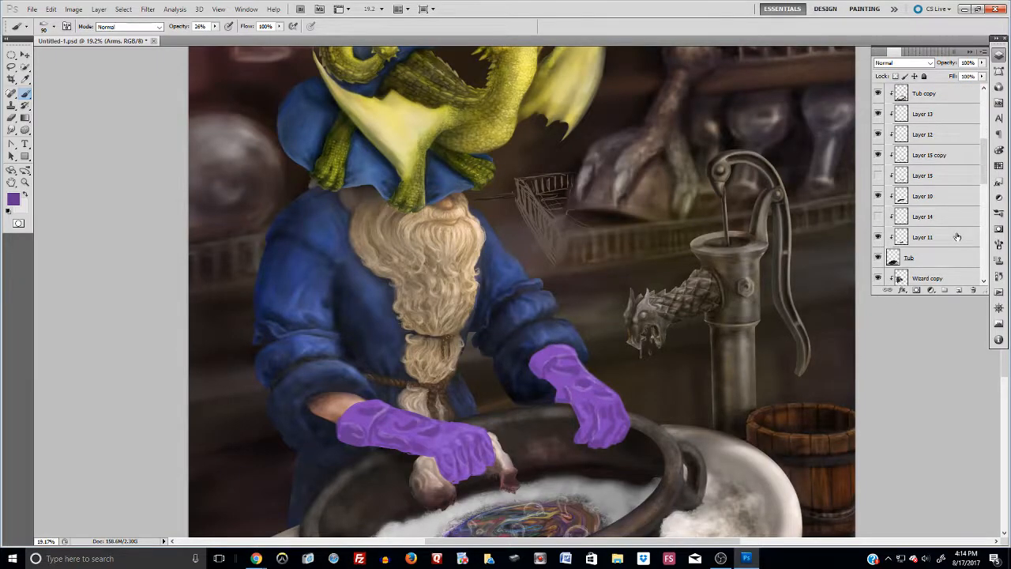
pyautogui.scroll(-2, 940, 237)
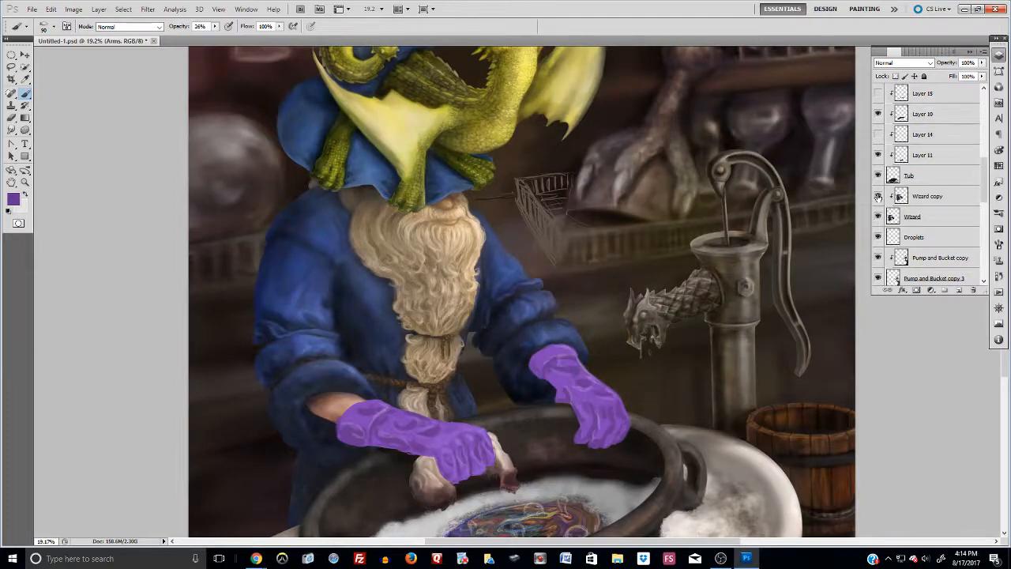
pyautogui.click(940, 205)
pyautogui.keyDown('shift'); pyautogui.click(939, 217); pyautogui.keyUp('shift')
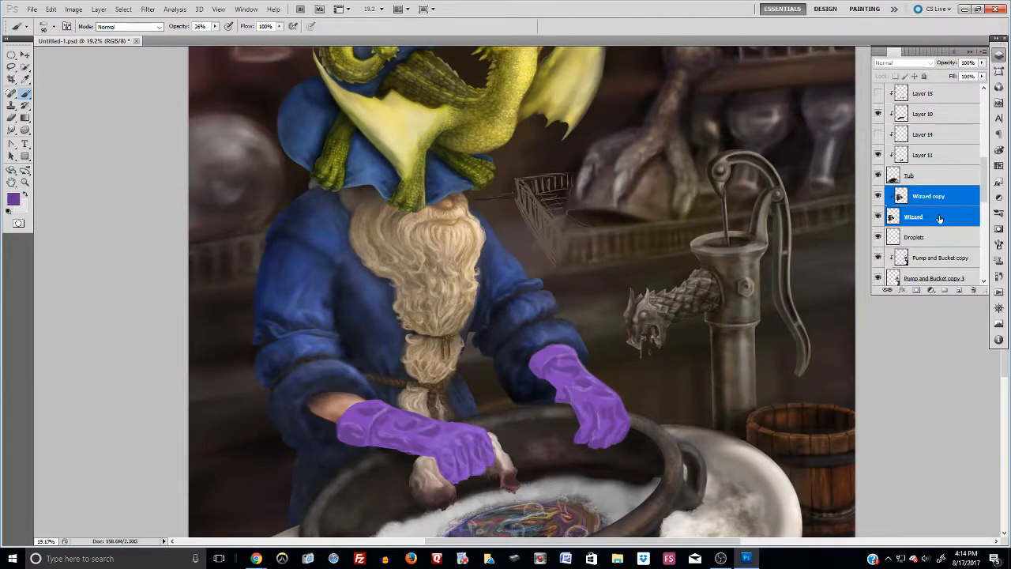
pyautogui.rightClick(938, 217)
pyautogui.click(931, 441)
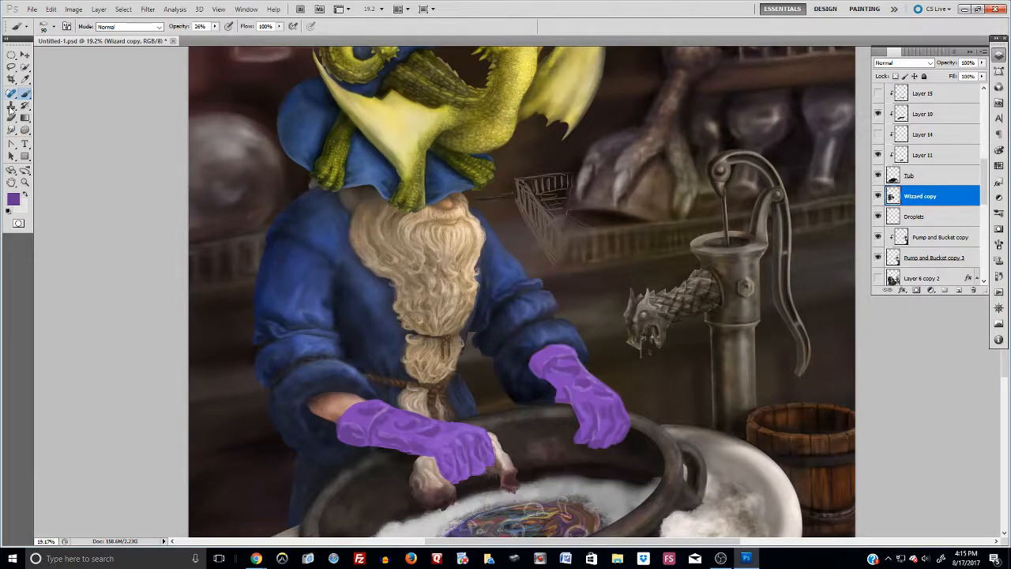
# Step: Open the merged Wizard copy layer in the Liquify filter and enlarge the view of the robe and sleeves
pyautogui.click(99, 9)
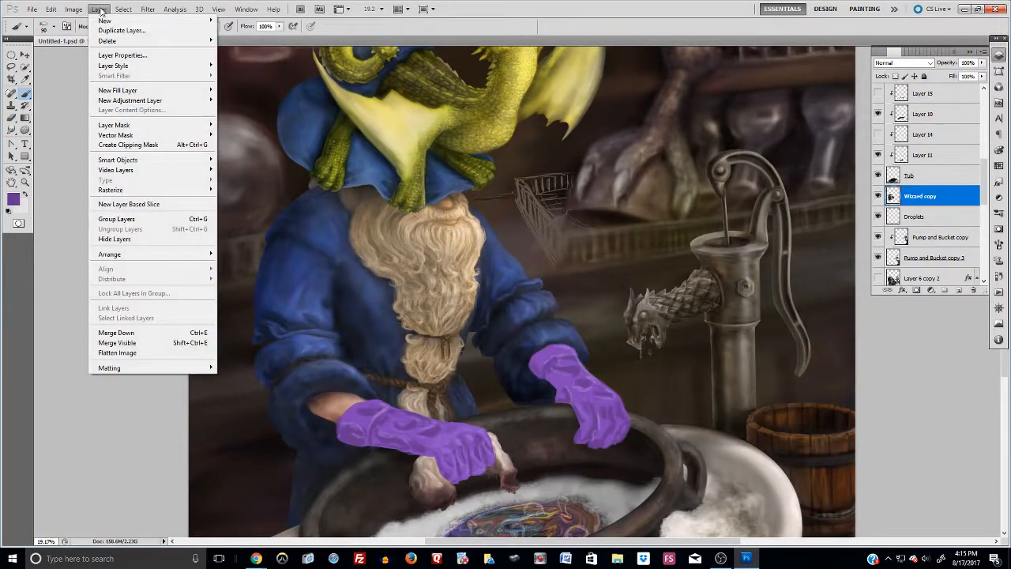
pyautogui.moveTo(118, 68)
pyautogui.moveTo(147, 10)
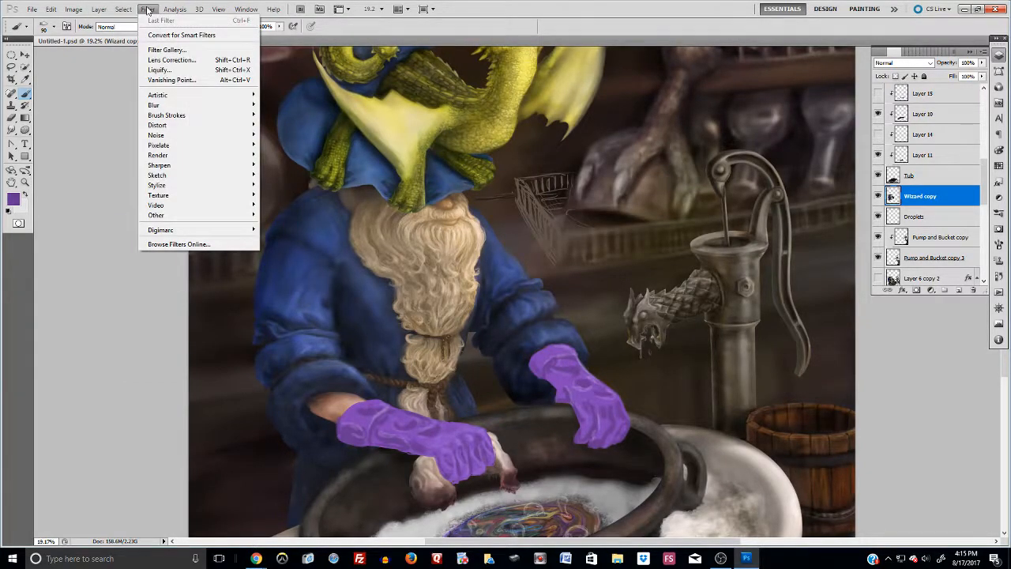
pyautogui.click(169, 70)
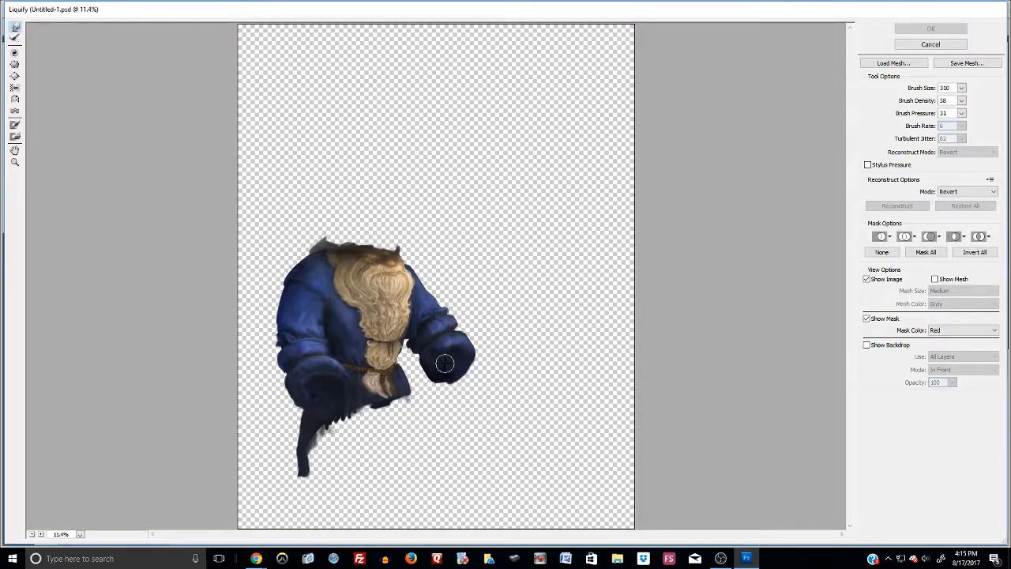
pyautogui.hotkey('ctrl', '+')
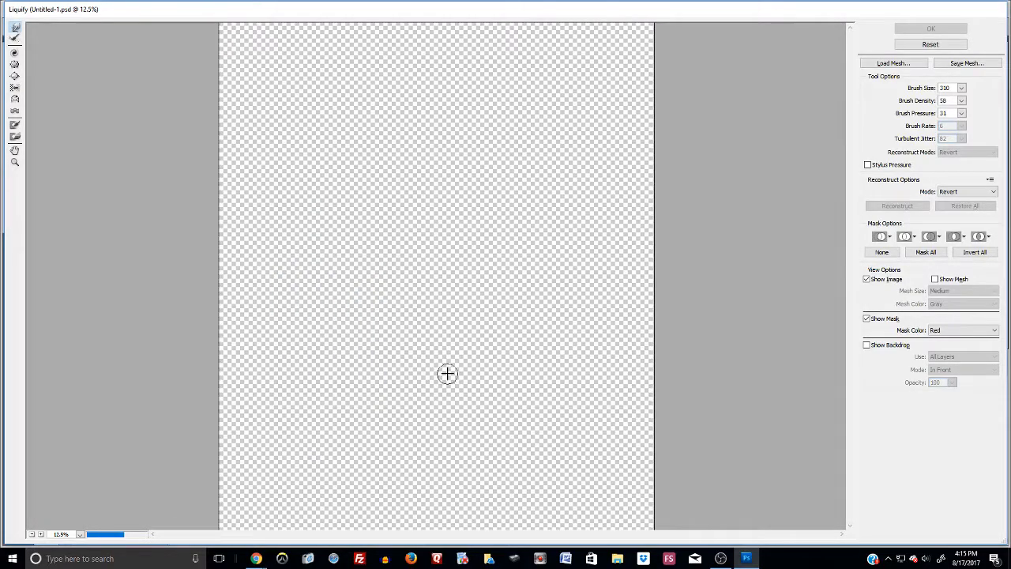
pyautogui.hotkey('ctrl', '+')
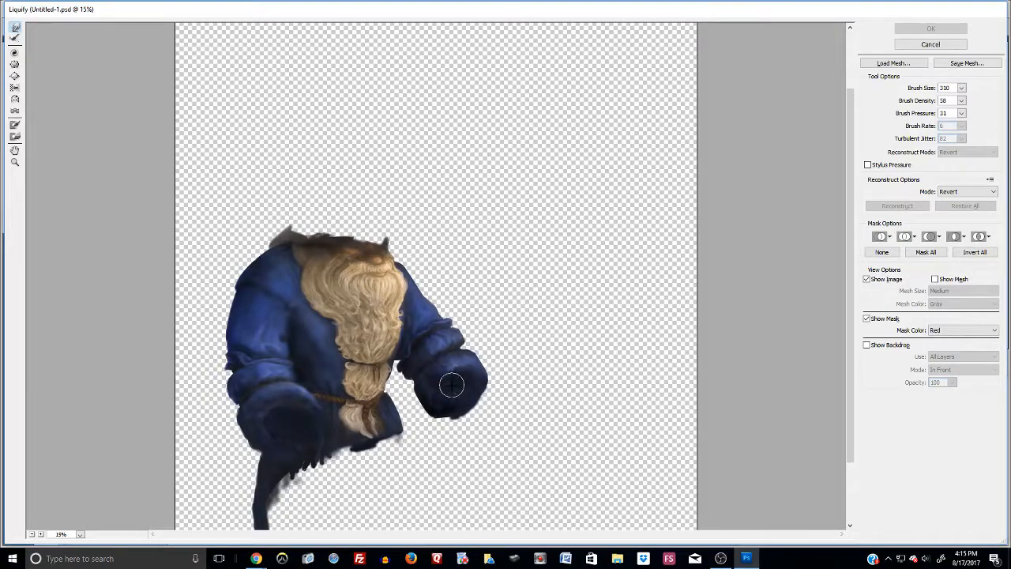
pyautogui.hotkey('ctrl', '+')
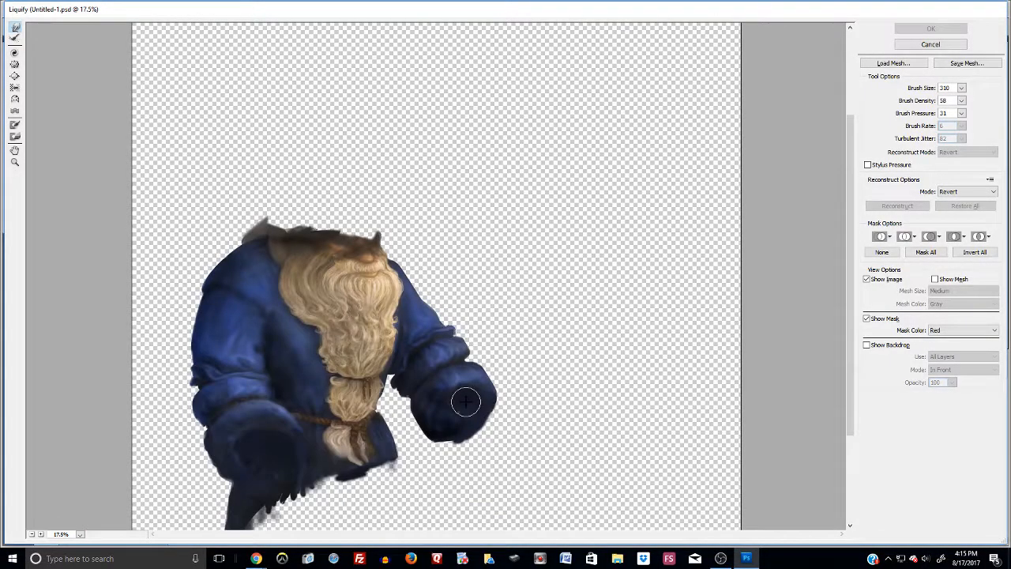
pyautogui.hotkey('ctrl', '+')
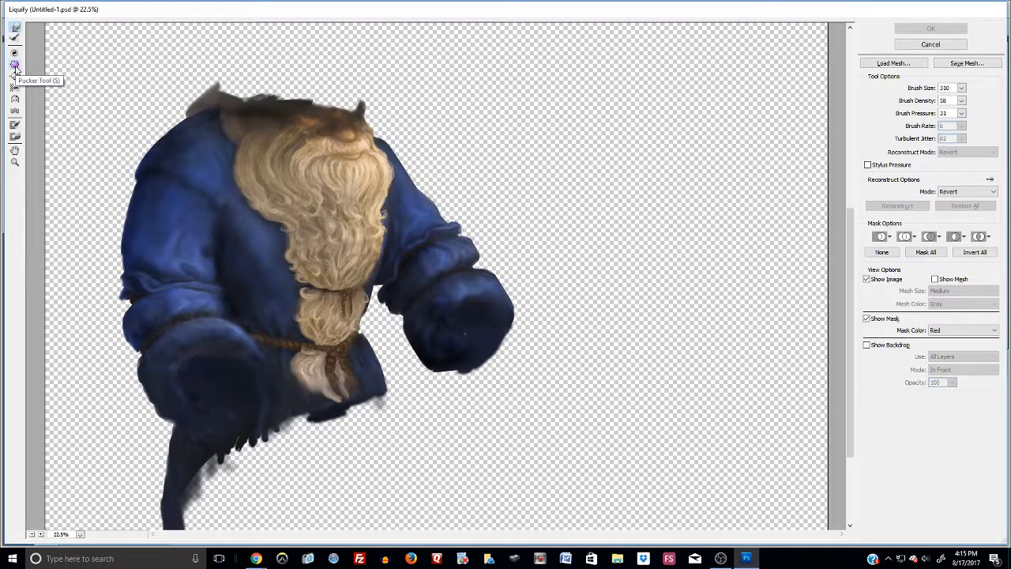
# Step: Set the Liquify brush size to 511, reshape the cuff of the sleeve nearest the pump, and apply the filter
pyautogui.moveTo(573, 211); pyautogui.dragTo(517, 224)
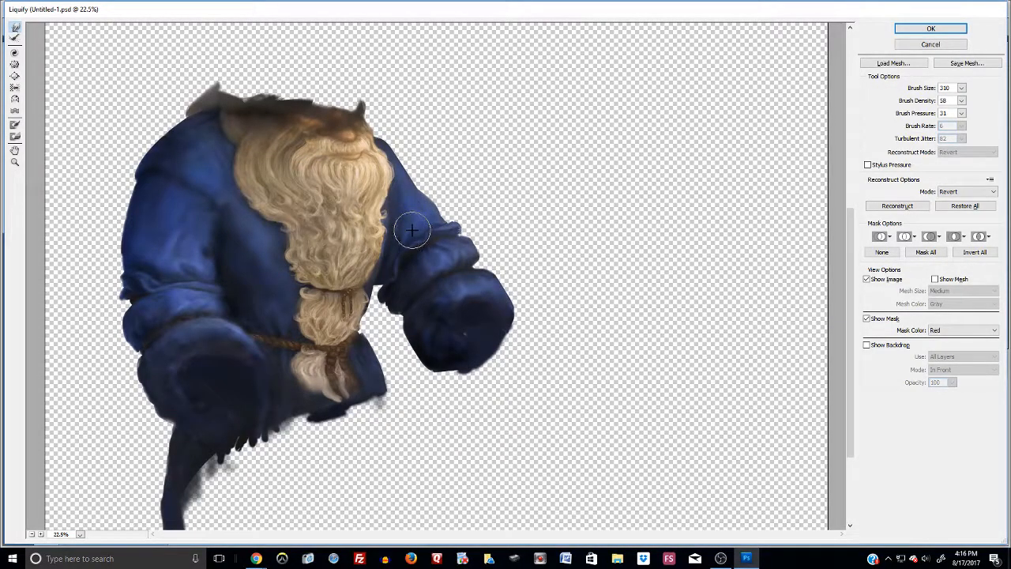
pyautogui.click(961, 88)
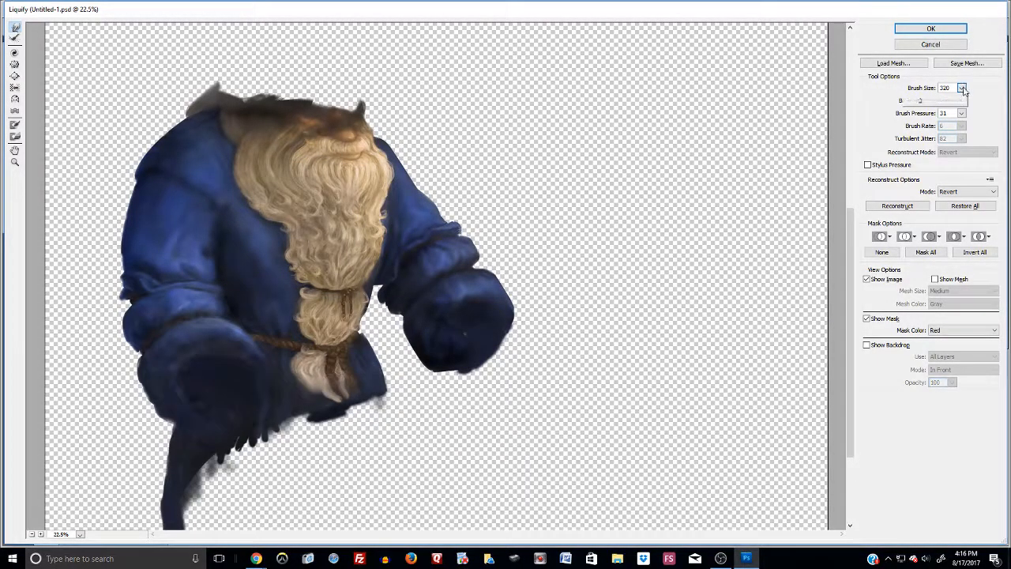
pyautogui.click(927, 102)
pyautogui.click(418, 209)
pyautogui.moveTo(418, 209)
pyautogui.mouseDown()
pyautogui.moveTo(436, 228)
pyautogui.moveTo(420, 239)
pyautogui.moveTo(409, 223)
pyautogui.moveTo(409, 269)
pyautogui.moveTo(394, 249)
pyautogui.moveTo(391, 279)
pyautogui.moveTo(420, 294)
pyautogui.moveTo(402, 310)
pyautogui.moveTo(392, 296)
pyautogui.moveTo(444, 300)
pyautogui.moveTo(437, 277)
pyautogui.moveTo(460, 257)
pyautogui.moveTo(468, 265)
pyautogui.moveTo(430, 293)
pyautogui.moveTo(422, 276)
pyautogui.moveTo(418, 309)
pyautogui.moveTo(437, 339)
pyautogui.moveTo(483, 330)
pyautogui.moveTo(470, 326)
pyautogui.moveTo(480, 332)
pyautogui.moveTo(472, 294)
pyautogui.moveTo(505, 324)
pyautogui.moveTo(499, 307)
pyautogui.moveTo(460, 385)
pyautogui.moveTo(441, 357)
pyautogui.moveTo(475, 383)
pyautogui.moveTo(487, 347)
pyautogui.moveTo(510, 359)
pyautogui.moveTo(490, 338)
pyautogui.moveTo(510, 366)
pyautogui.moveTo(485, 358)
pyautogui.moveTo(437, 380)
pyautogui.moveTo(443, 367)
pyautogui.moveTo(411, 365)
pyautogui.moveTo(449, 374)
pyautogui.moveTo(472, 355)
pyautogui.moveTo(456, 307)
pyautogui.moveTo(442, 314)
pyautogui.moveTo(445, 270)
pyautogui.moveTo(428, 230)
pyautogui.moveTo(405, 204)
pyautogui.moveTo(401, 213)
pyautogui.moveTo(417, 217)
pyautogui.moveTo(425, 205)
pyautogui.moveTo(445, 228)
pyautogui.moveTo(449, 198)
pyautogui.moveTo(431, 153)
pyautogui.moveTo(427, 185)
pyautogui.moveTo(444, 189)
pyautogui.moveTo(425, 198)
pyautogui.moveTo(417, 174)
pyautogui.mouseUp()
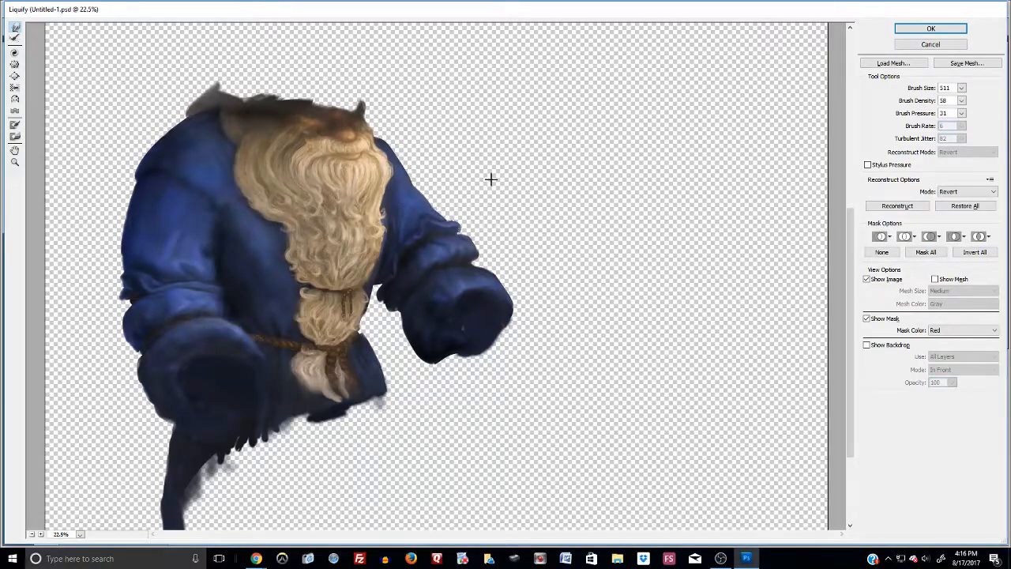
pyautogui.moveTo(412, 171)
pyautogui.mouseDown()
pyautogui.moveTo(449, 197)
pyautogui.moveTo(433, 193)
pyautogui.moveTo(444, 229)
pyautogui.moveTo(399, 268)
pyautogui.moveTo(398, 255)
pyautogui.moveTo(422, 252)
pyautogui.moveTo(405, 241)
pyautogui.moveTo(433, 225)
pyautogui.moveTo(419, 211)
pyautogui.moveTo(437, 234)
pyautogui.moveTo(393, 284)
pyautogui.moveTo(404, 310)
pyautogui.moveTo(381, 303)
pyautogui.moveTo(433, 313)
pyautogui.moveTo(435, 361)
pyautogui.moveTo(394, 333)
pyautogui.moveTo(386, 291)
pyautogui.moveTo(418, 331)
pyautogui.moveTo(414, 357)
pyautogui.moveTo(356, 297)
pyautogui.moveTo(371, 297)
pyautogui.moveTo(413, 332)
pyautogui.moveTo(417, 320)
pyautogui.moveTo(435, 351)
pyautogui.moveTo(429, 364)
pyautogui.moveTo(454, 326)
pyautogui.moveTo(410, 276)
pyautogui.moveTo(481, 320)
pyautogui.mouseUp()
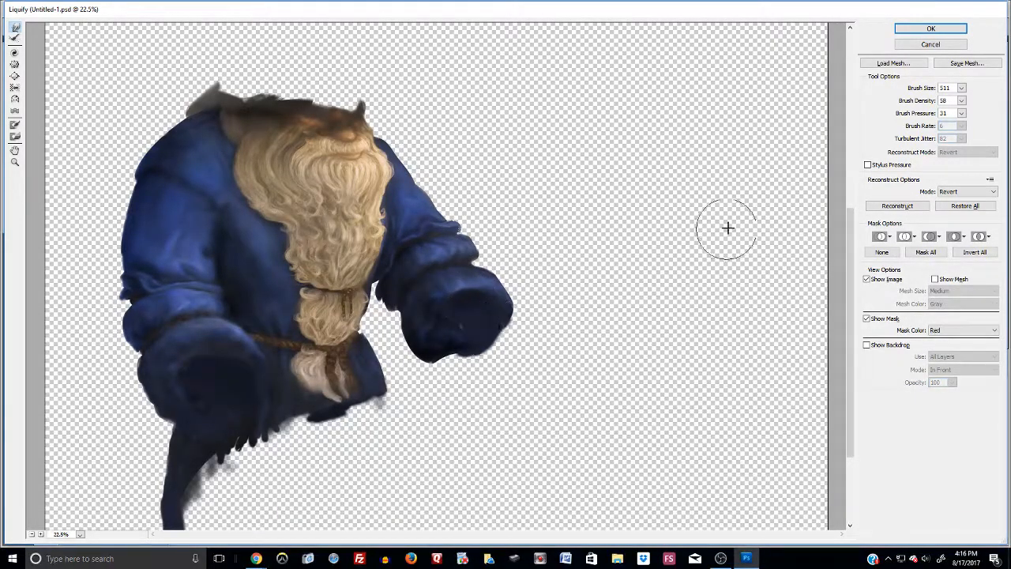
pyautogui.click(942, 30)
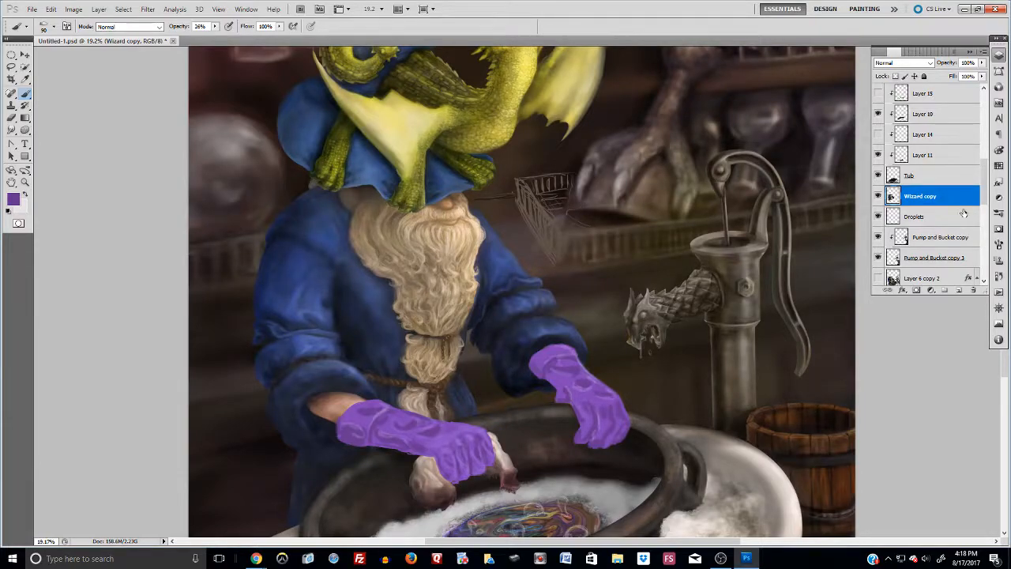
# Step: Select the Arms layer, hide Arms copy 2, and open the bare arms in the Liquify filter
pyautogui.scroll(5, 921, 206)
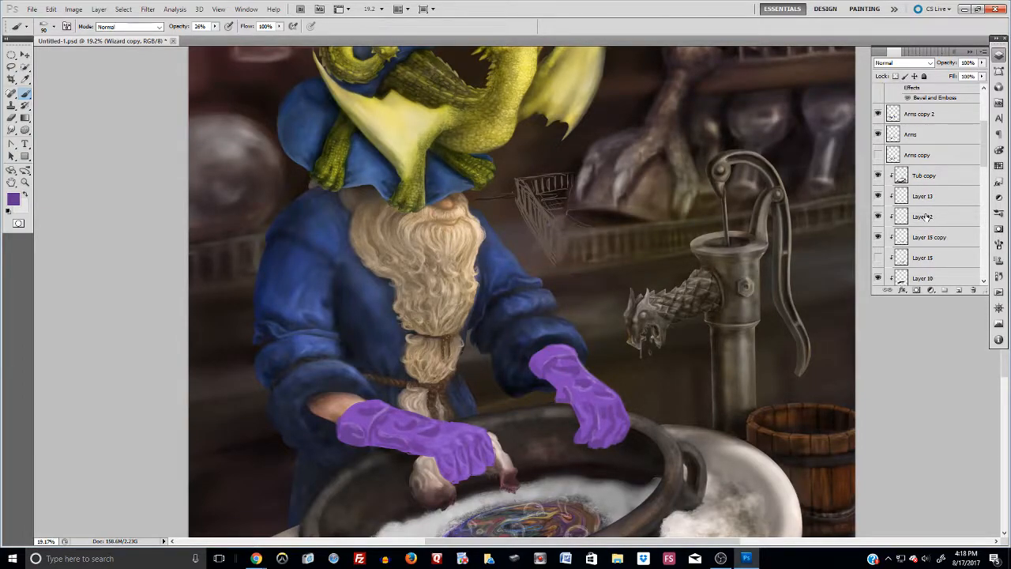
pyautogui.scroll(4, 923, 210)
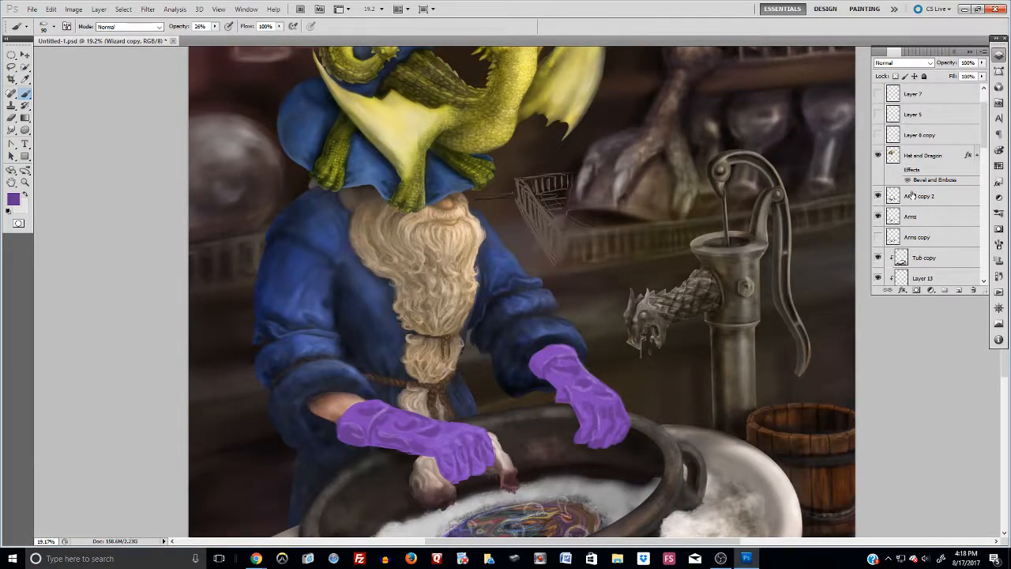
pyautogui.click(910, 215)
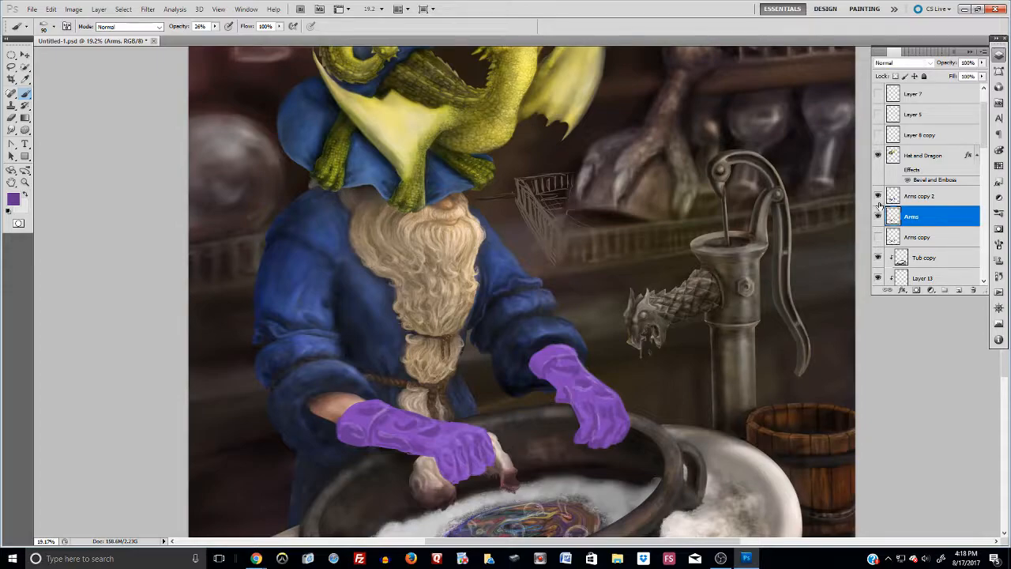
pyautogui.click(878, 199)
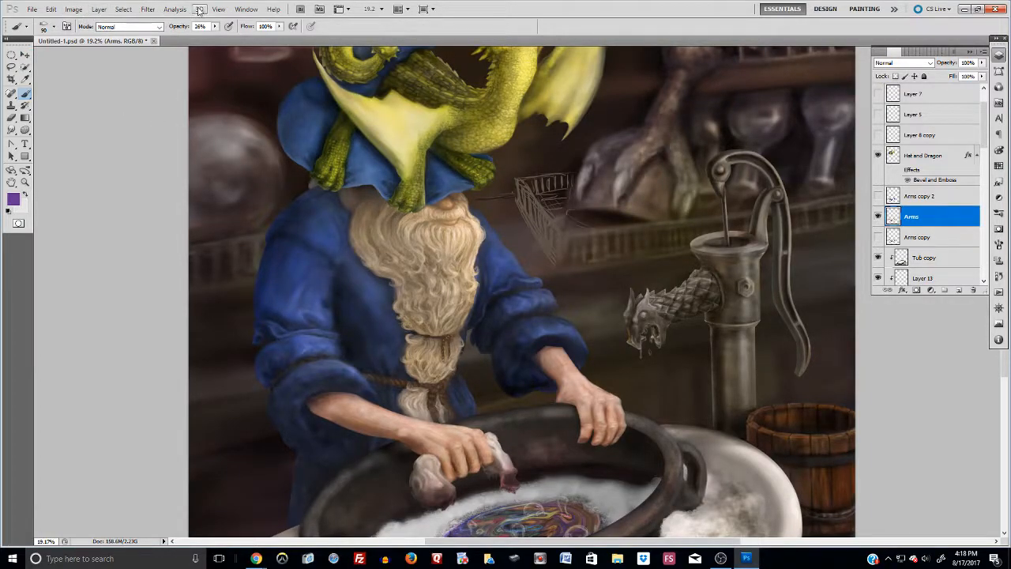
pyautogui.click(148, 9)
pyautogui.click(158, 71)
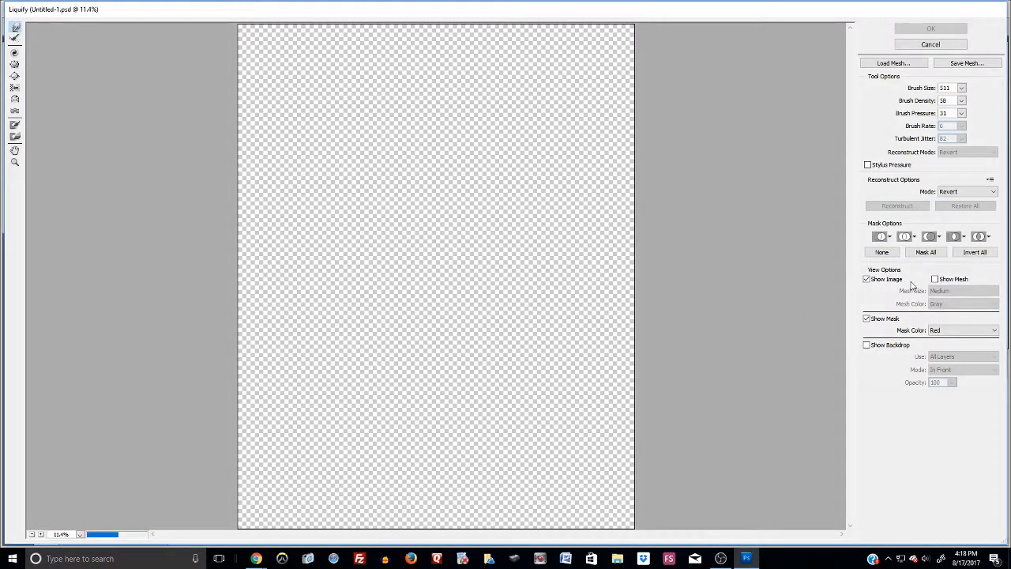
# Step: Show the backdrop of all layers in Liquify and warp the forearm nearest the pump where it meets the sleeve
pyautogui.click(867, 346)
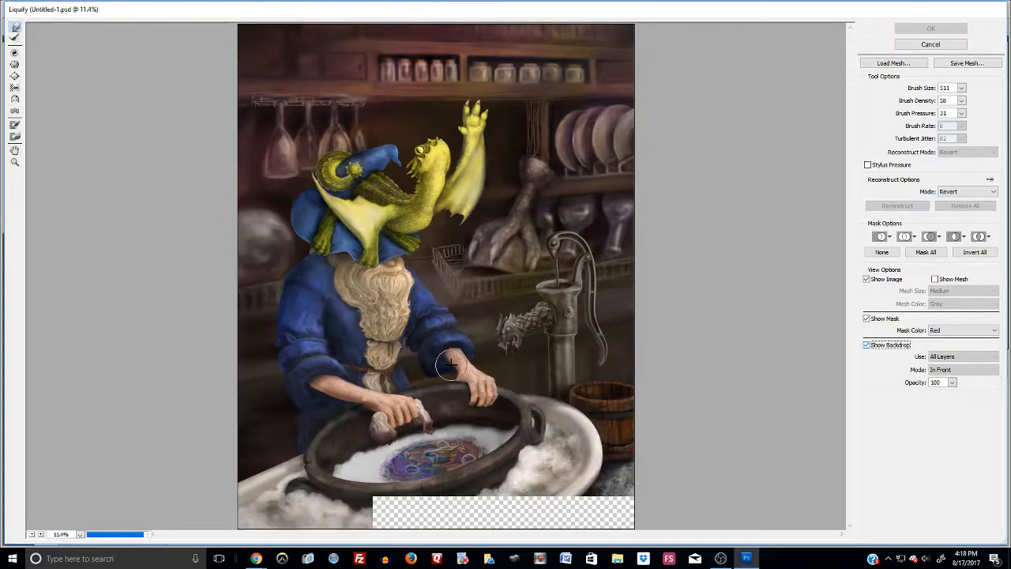
pyautogui.scroll(2, 451, 369)
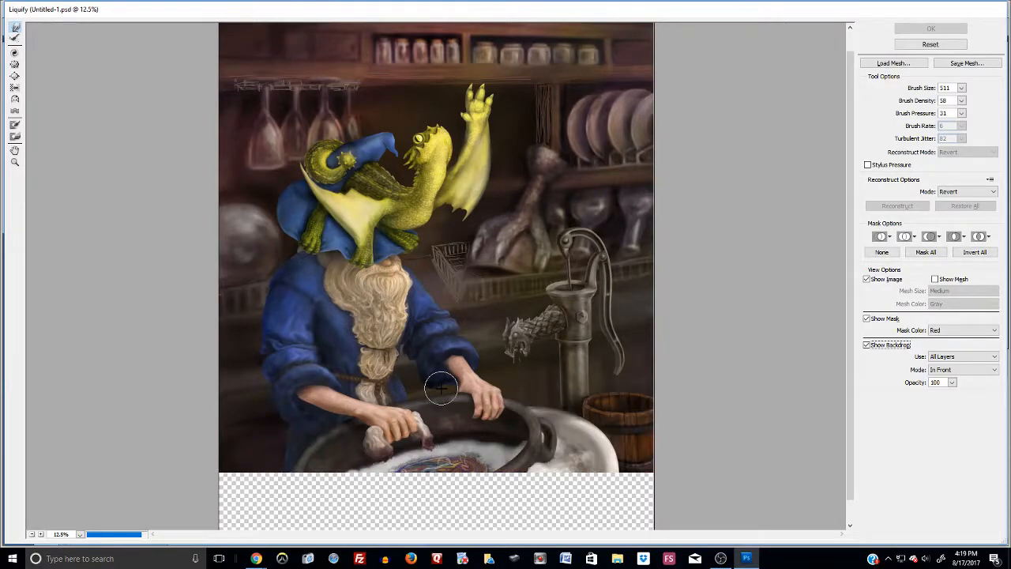
pyautogui.scroll(1, 440, 388)
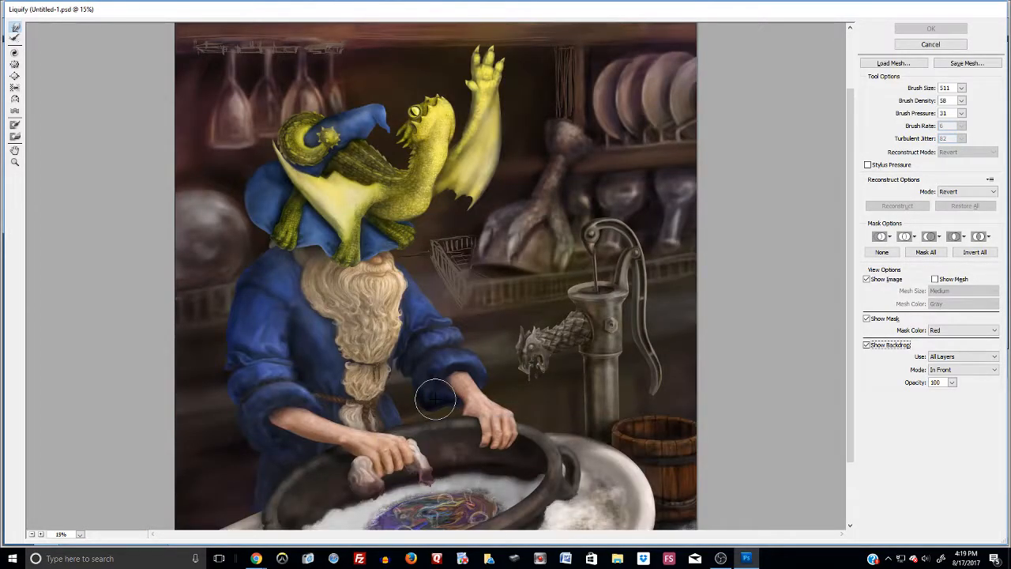
pyautogui.scroll(1, 435, 400)
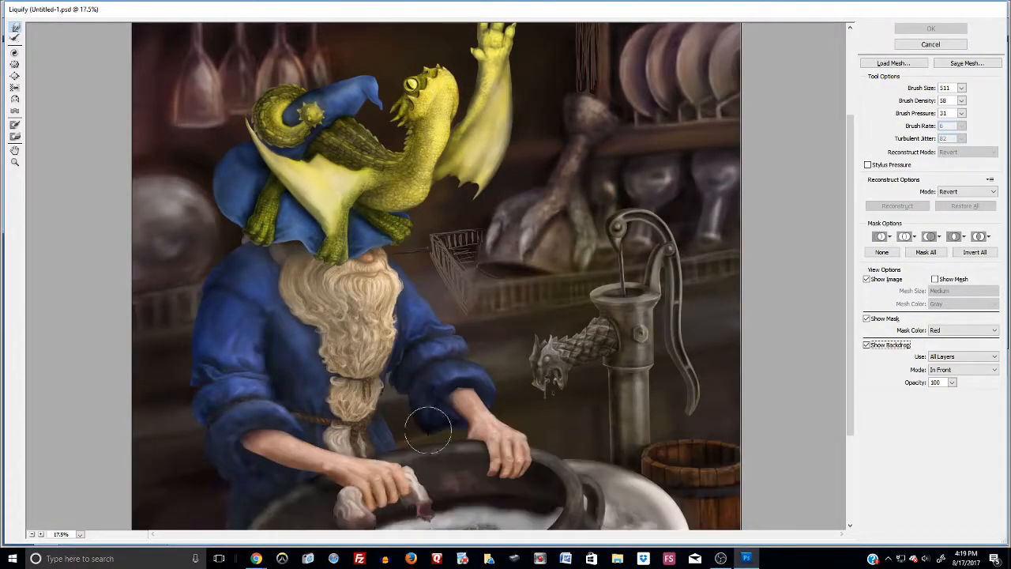
pyautogui.scroll(1, 438, 476)
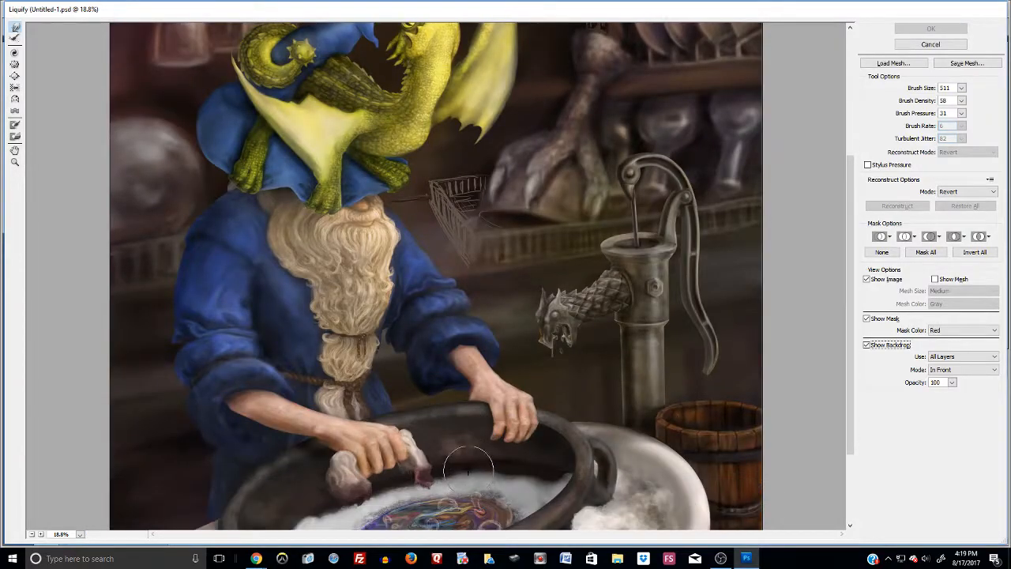
pyautogui.scroll(1, 464, 454)
pyautogui.scroll(1, 467, 456)
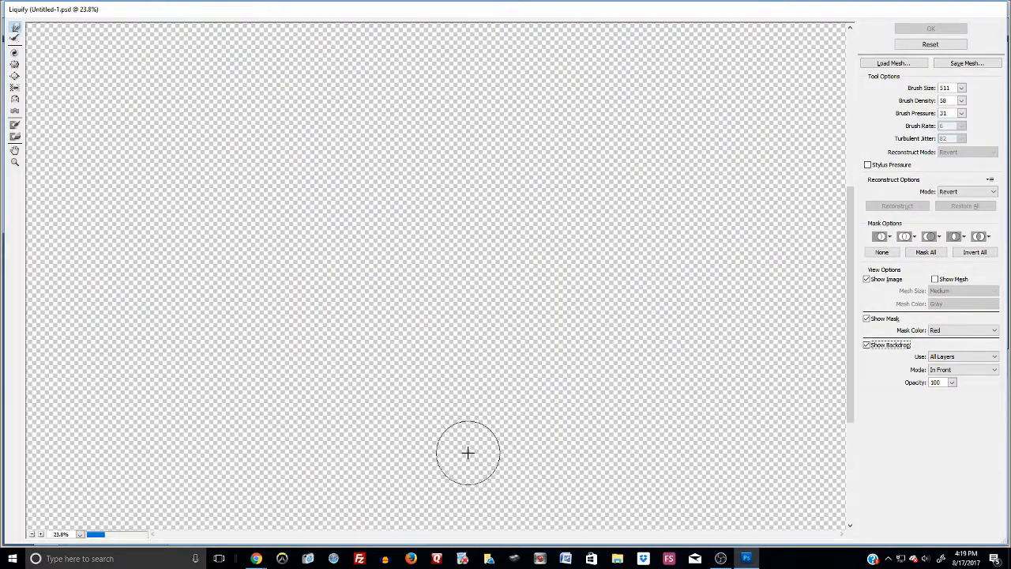
pyautogui.scroll(1, 466, 455)
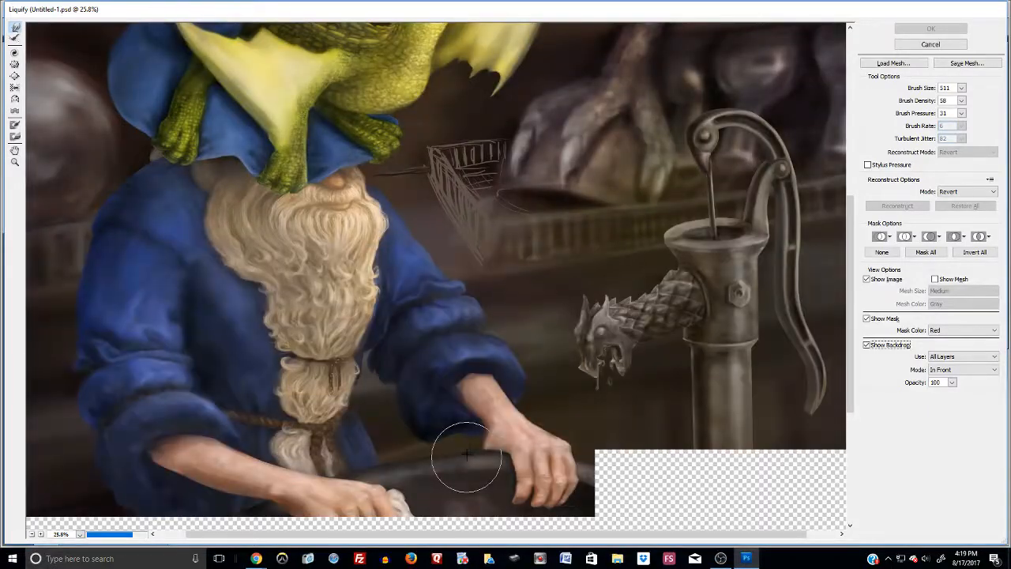
pyautogui.moveTo(468, 380)
pyautogui.mouseDown()
pyautogui.moveTo(458, 372)
pyautogui.moveTo(491, 391)
pyautogui.mouseUp()
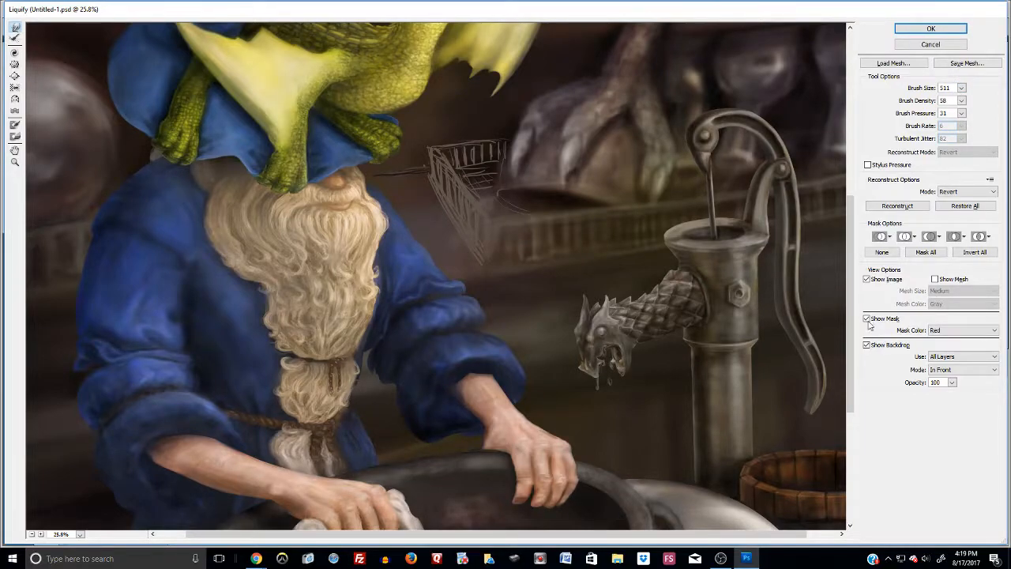
# Step: Hide the backdrop, stretch the end of that forearm up toward the sleeve, apply Liquify, and show Arms copy 2 again
pyautogui.click(866, 345)
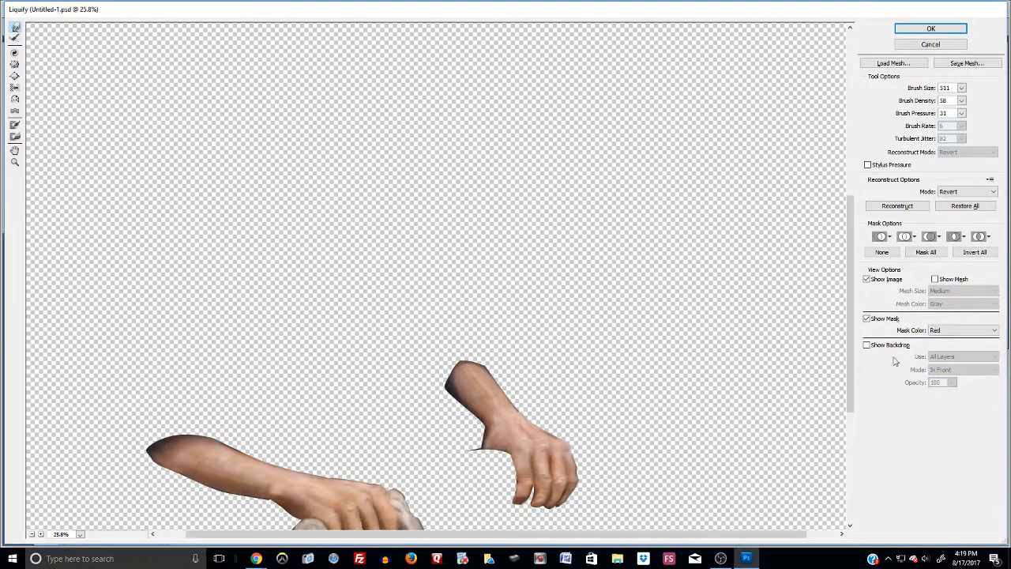
pyautogui.click(867, 345)
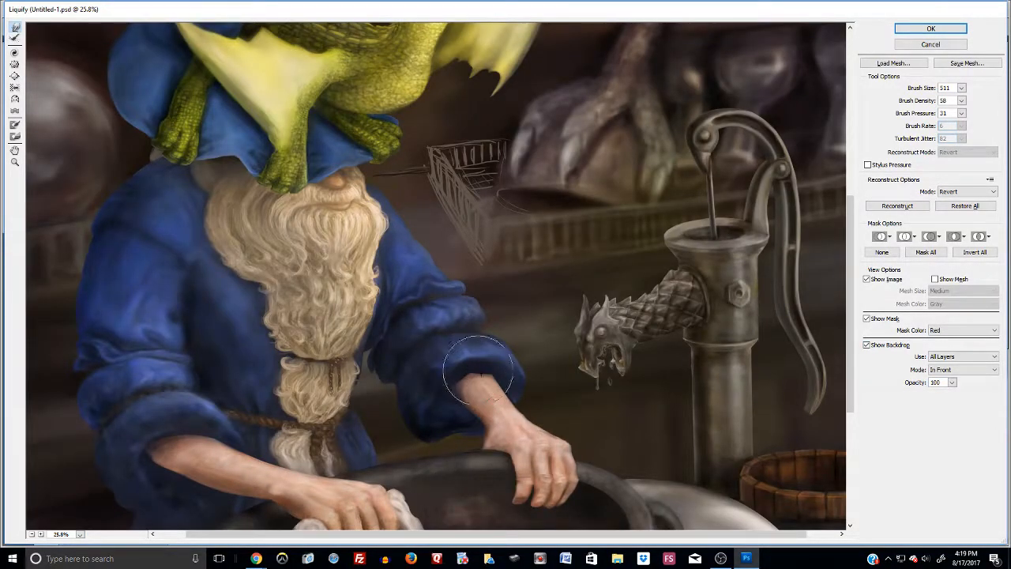
pyautogui.click(866, 345)
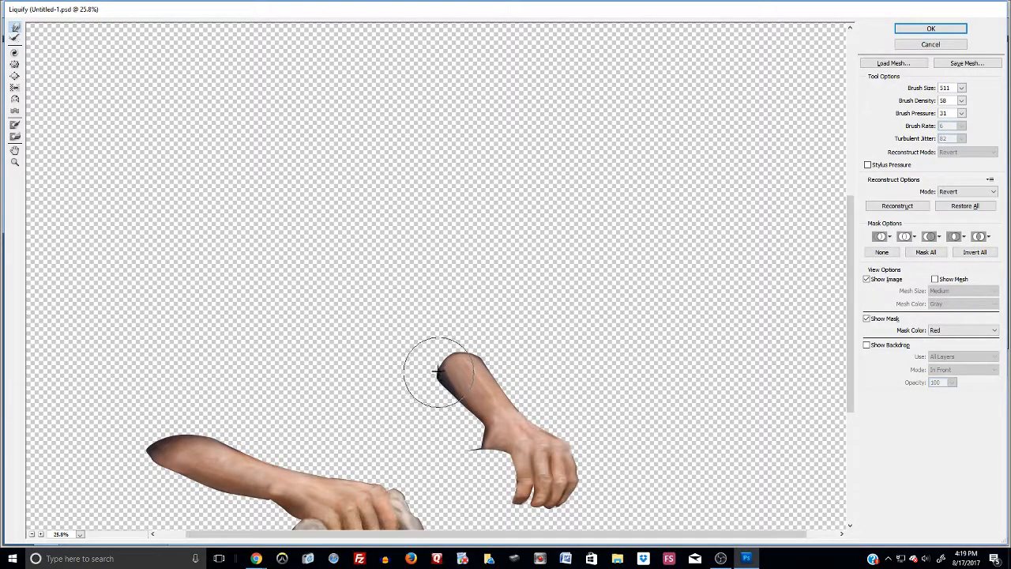
pyautogui.moveTo(470, 344)
pyautogui.mouseDown()
pyautogui.moveTo(446, 333)
pyautogui.moveTo(444, 383)
pyautogui.moveTo(428, 365)
pyautogui.moveTo(494, 369)
pyautogui.moveTo(458, 330)
pyautogui.mouseUp()
pyautogui.click(963, 29)
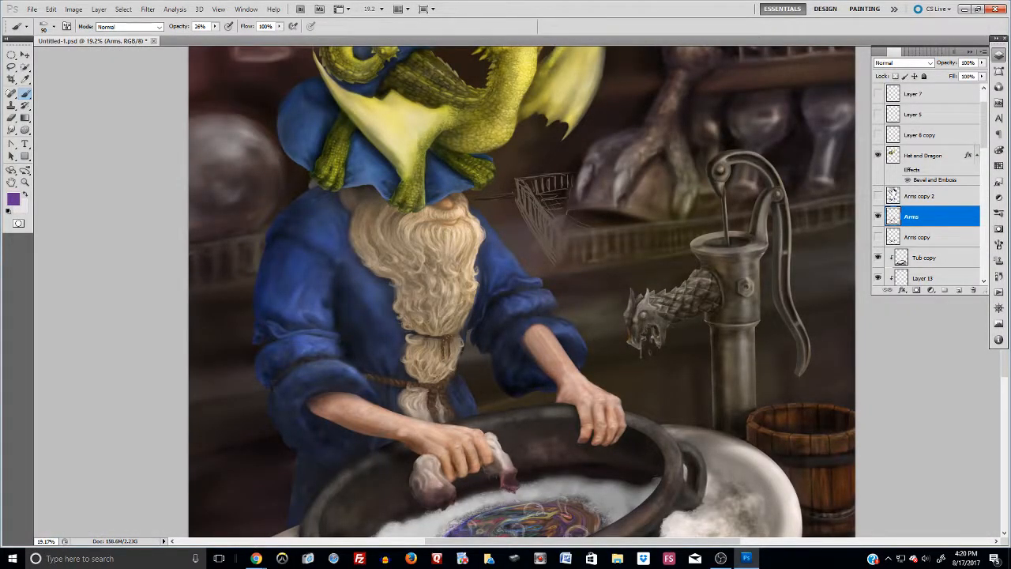
pyautogui.click(878, 196)
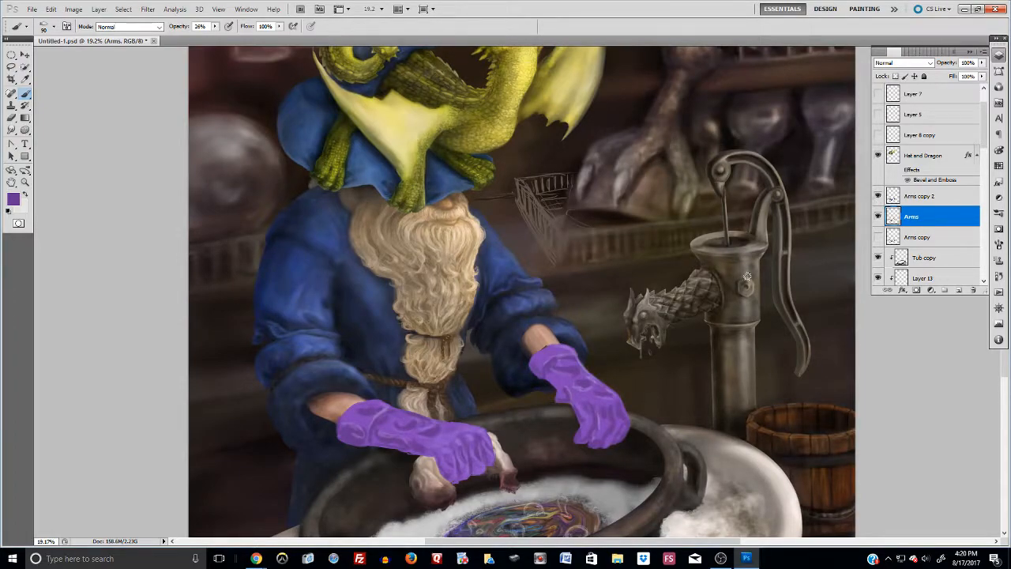
pyautogui.scroll(5, 543, 344)
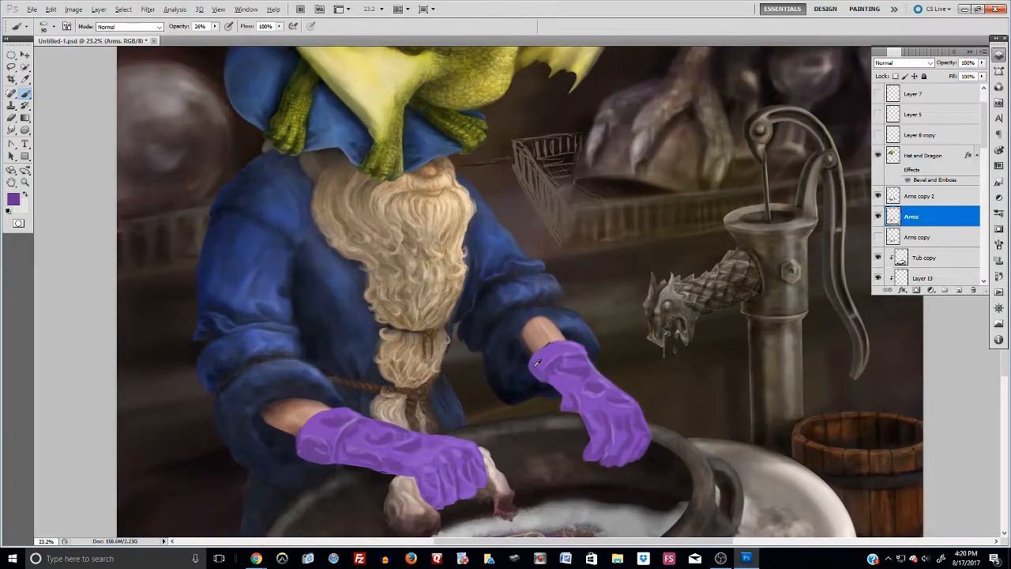
# Step: Try erasing the sleeve end of the bare forearm nearest the pump on the Arms layer
pyautogui.scroll(-1, 537, 362)
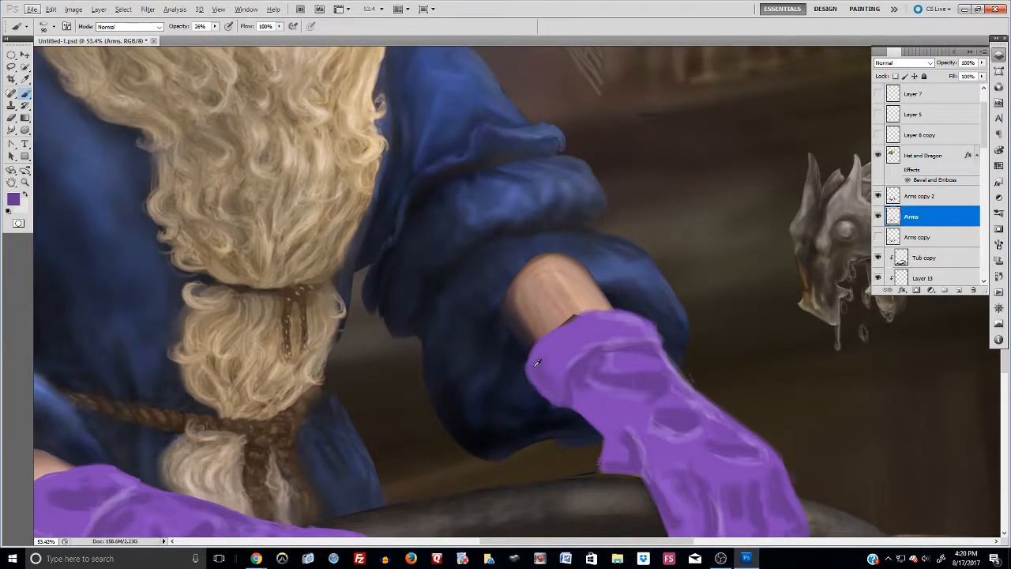
pyautogui.click(12, 118)
pyautogui.moveTo(519, 271)
pyautogui.mouseDown()
pyautogui.moveTo(508, 293)
pyautogui.moveTo(535, 263)
pyautogui.moveTo(532, 255)
pyautogui.moveTo(511, 273)
pyautogui.moveTo(531, 254)
pyautogui.moveTo(590, 257)
pyautogui.moveTo(564, 259)
pyautogui.moveTo(598, 274)
pyautogui.moveTo(534, 266)
pyautogui.moveTo(518, 280)
pyautogui.moveTo(549, 267)
pyautogui.moveTo(489, 304)
pyautogui.moveTo(536, 269)
pyautogui.moveTo(470, 334)
pyautogui.moveTo(546, 250)
pyautogui.moveTo(483, 323)
pyautogui.moveTo(528, 273)
pyautogui.moveTo(503, 291)
pyautogui.moveTo(551, 264)
pyautogui.mouseUp()
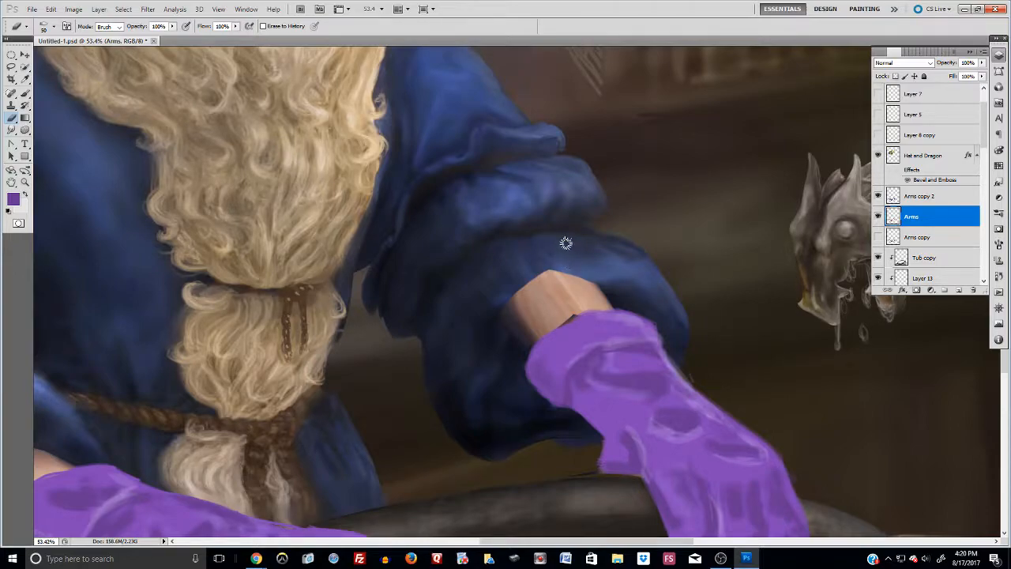
pyautogui.scroll(-3, 527, 295)
pyautogui.scroll(-4, 521, 319)
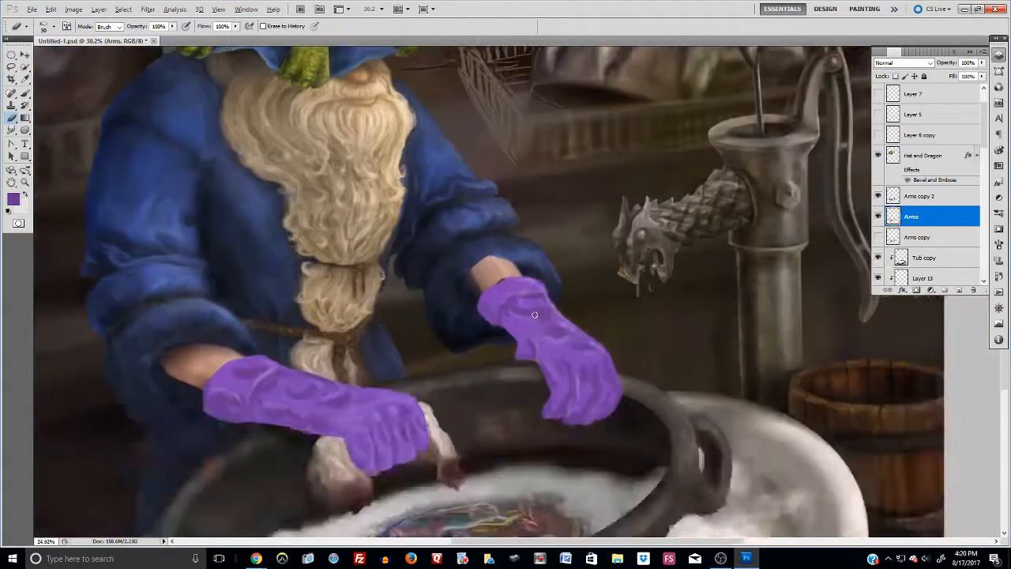
# Step: Undo the forearm erasure by stepping through the edit history, keeping the stretched forearm on the Arms layer
pyautogui.press('alt')
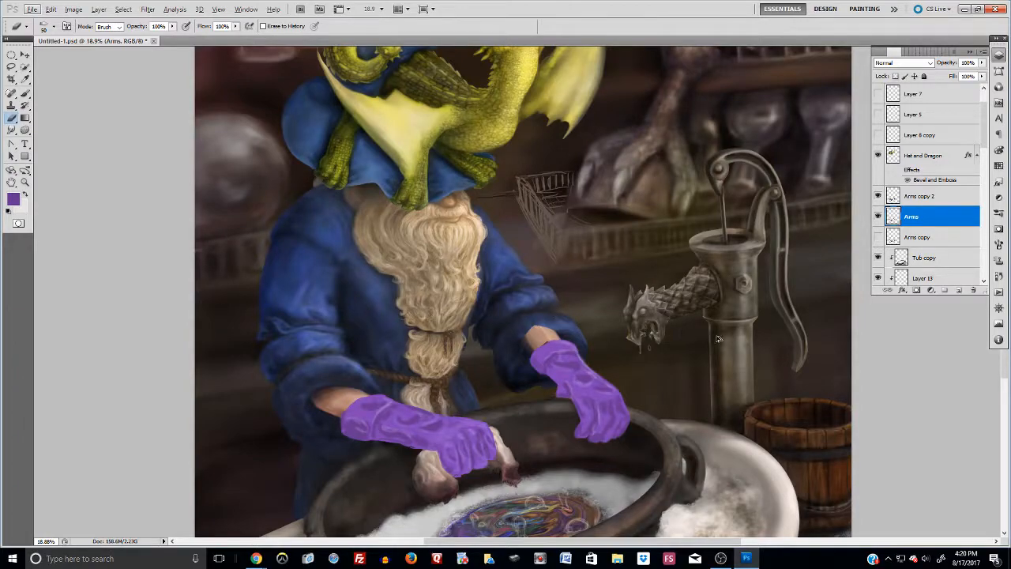
pyautogui.hotkey('ctrl', 'alt', 'z')
pyautogui.hotkey('ctrl', 'alt', 'z')
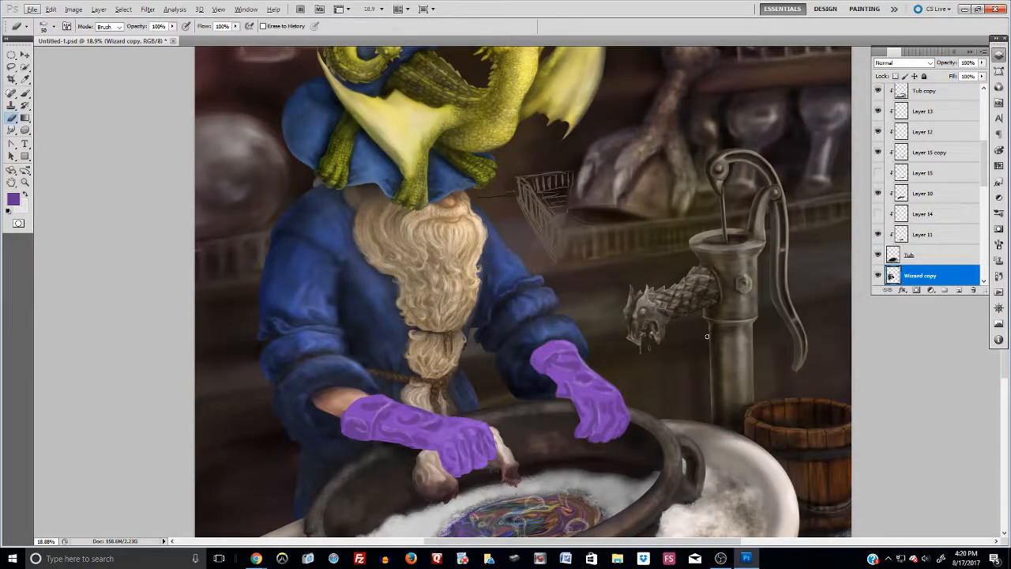
pyautogui.hotkey('ctrl', 'alt', 'z')
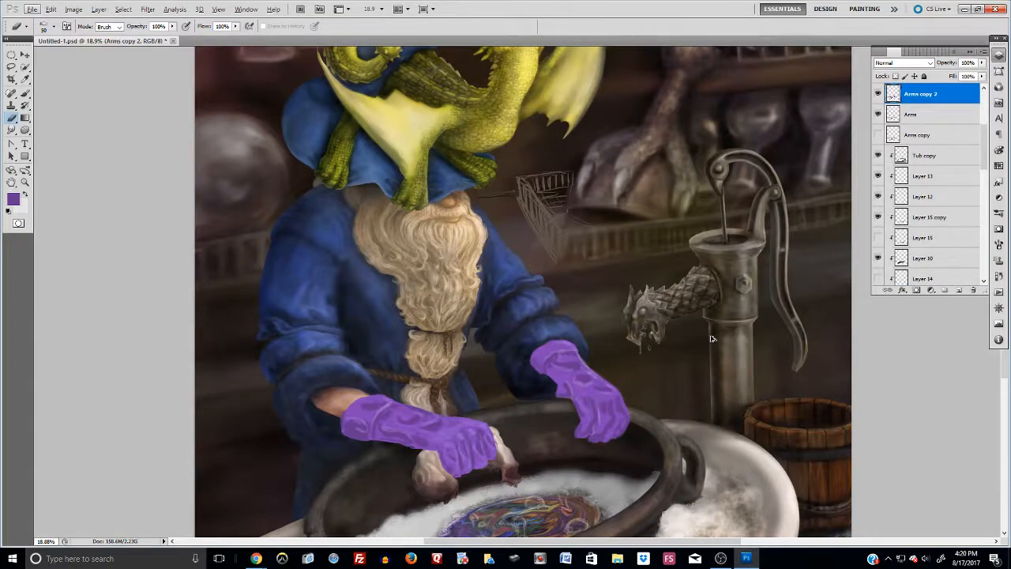
pyautogui.click(51, 9)
pyautogui.click(73, 41)
pyautogui.click(51, 8)
pyautogui.click(52, 8)
pyautogui.click(53, 9)
pyautogui.click(50, 5)
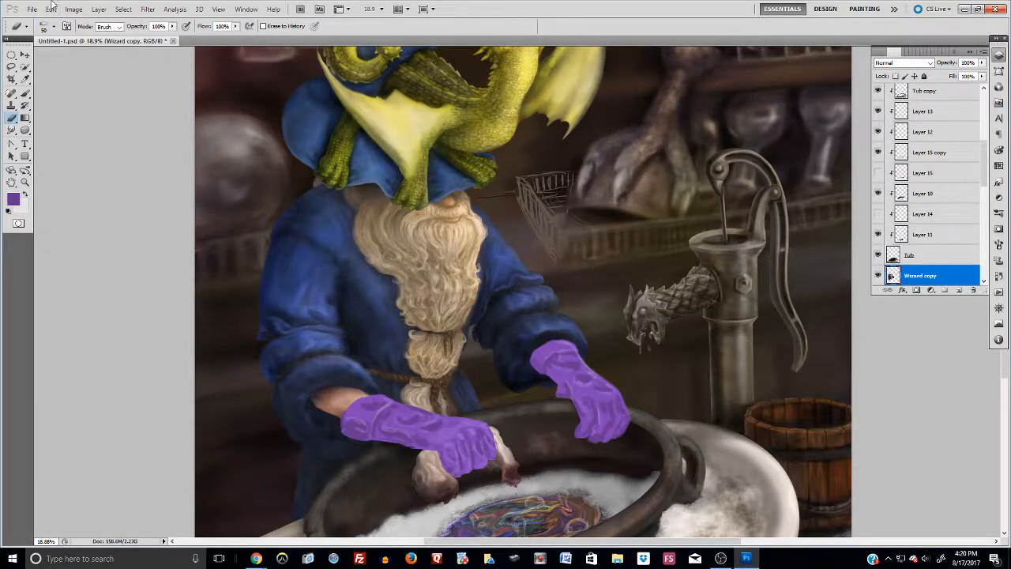
pyautogui.hotkey('ctrl', 'alt', 'z')
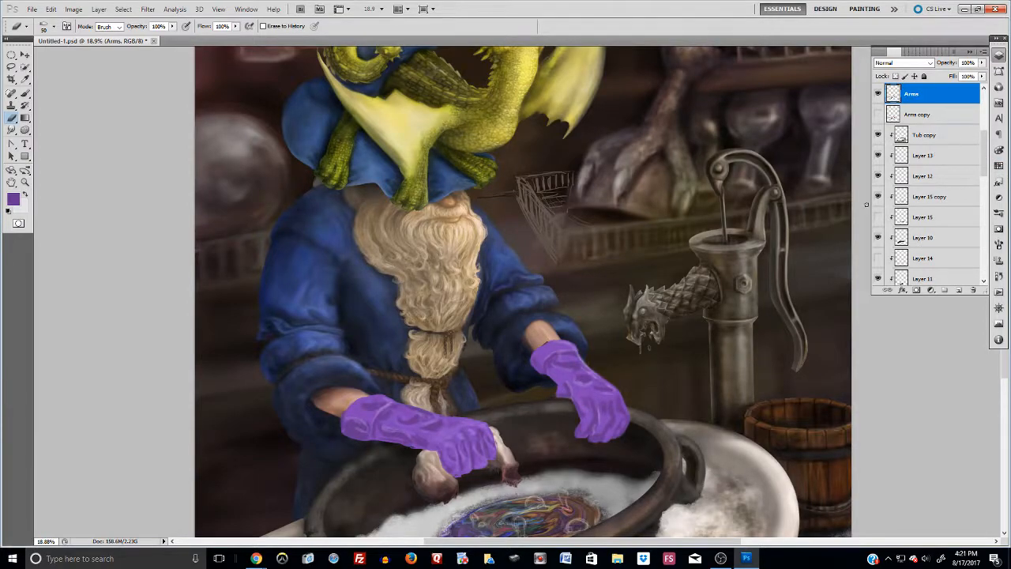
# Step: Select the Wizard copy layer and draw an elliptical selection around the sleeve nearest the pump
pyautogui.scroll(-3, 948, 195)
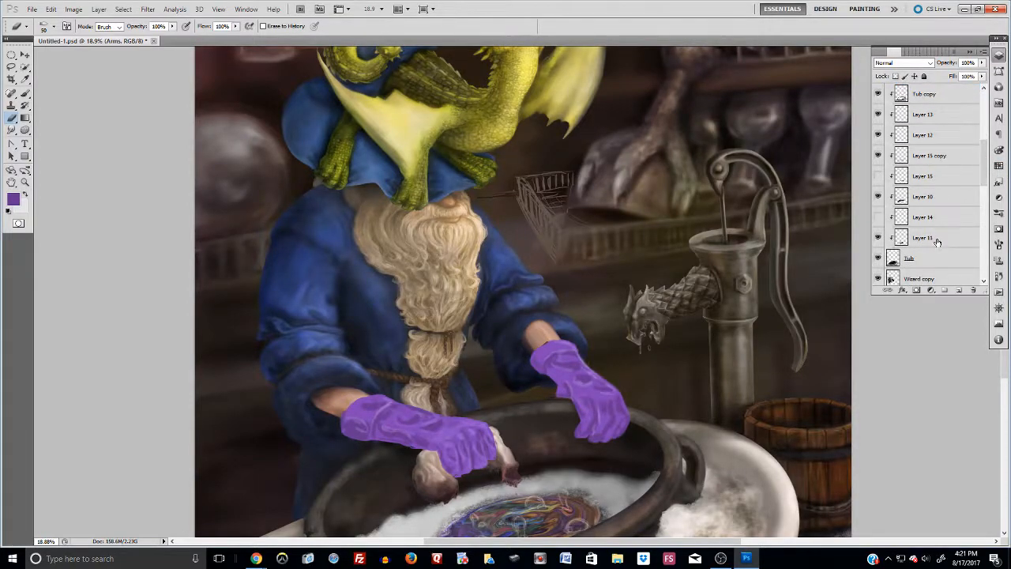
pyautogui.click(929, 221)
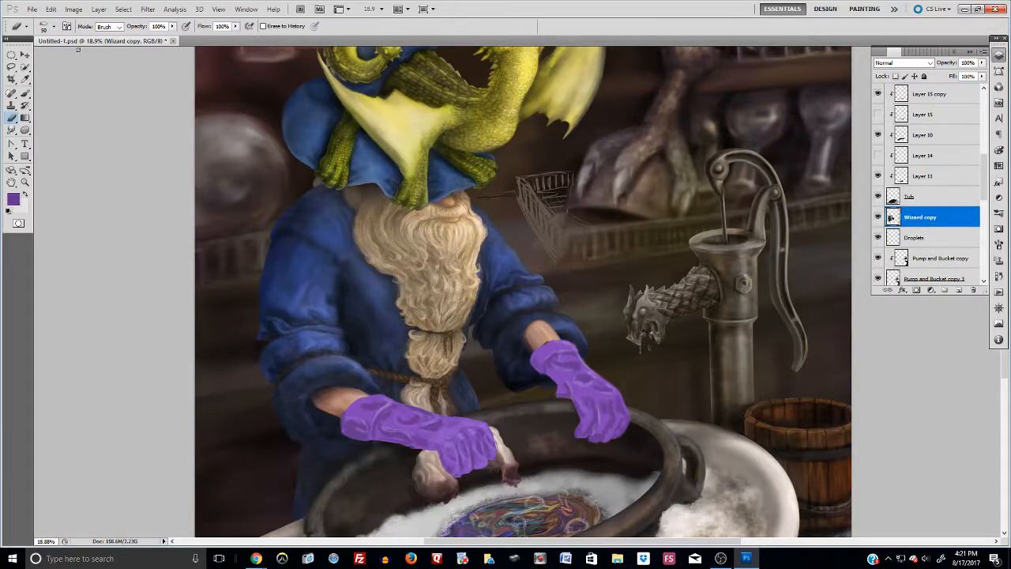
pyautogui.click(13, 56)
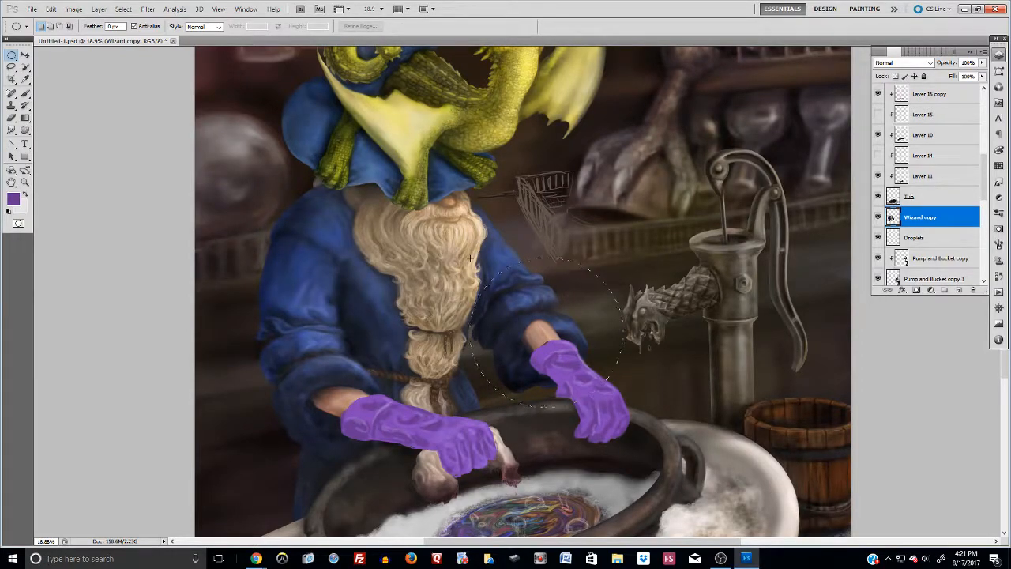
pyautogui.hotkey('ctrl', 'z')
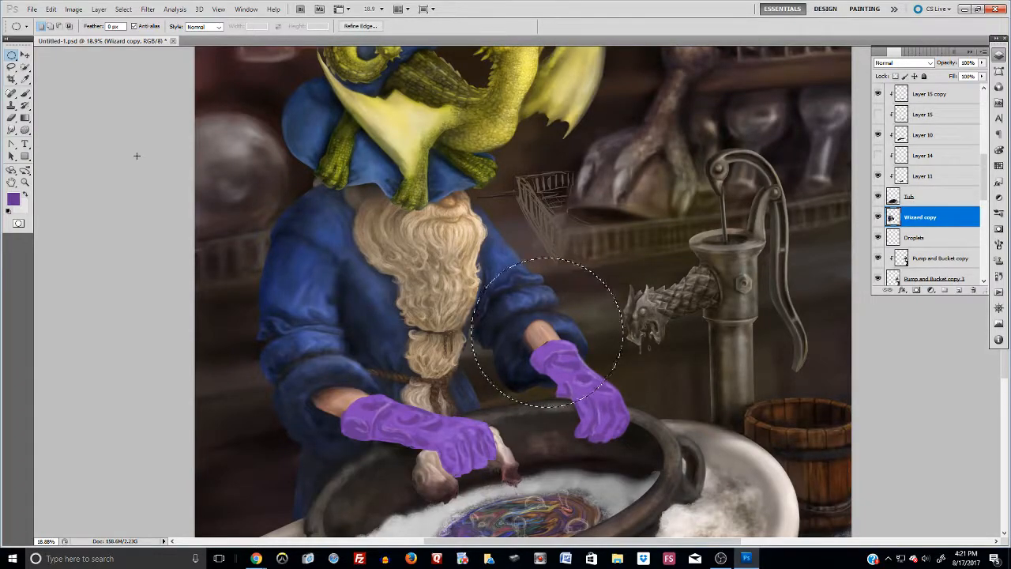
pyautogui.click(24, 55)
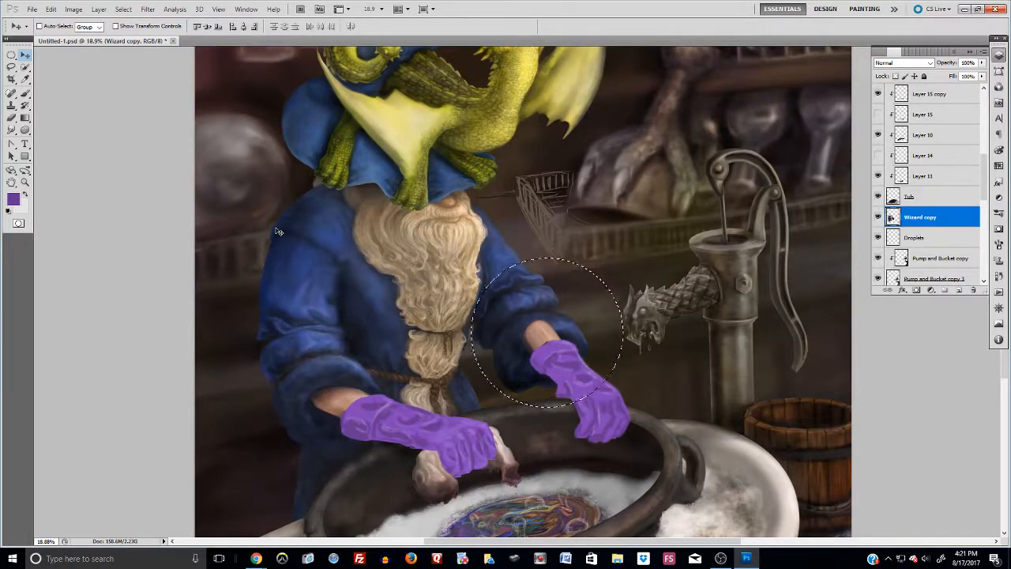
# Step: Start a Warp transform on the selected sleeve and pull its lower edge and cuff upward
pyautogui.click(50, 9)
pyautogui.moveTo(87, 214)
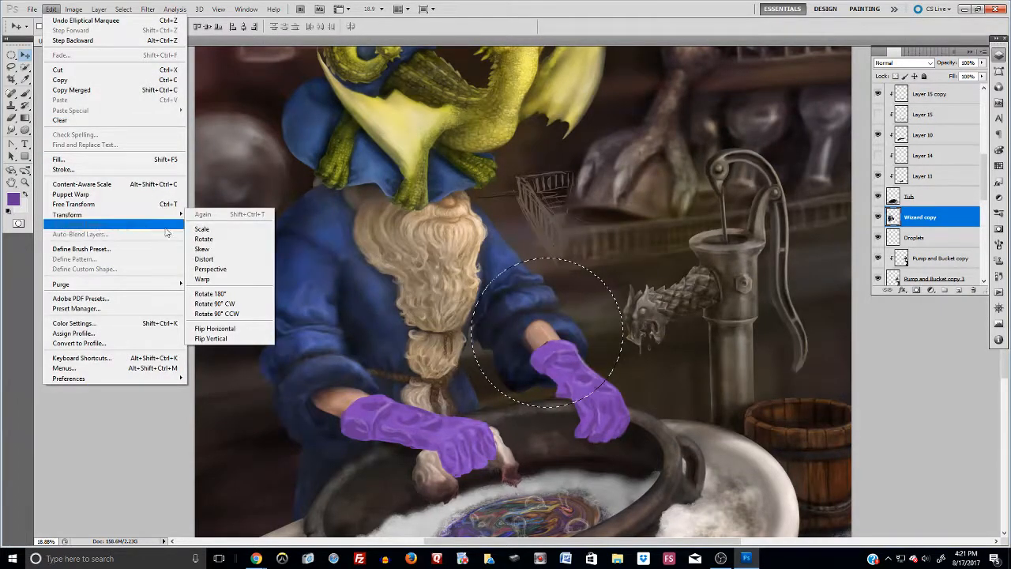
pyautogui.click(213, 278)
pyautogui.moveTo(536, 363); pyautogui.dragTo(531, 353)
pyautogui.moveTo(522, 258); pyautogui.dragTo(508, 239)
pyautogui.moveTo(518, 404); pyautogui.dragTo(506, 379)
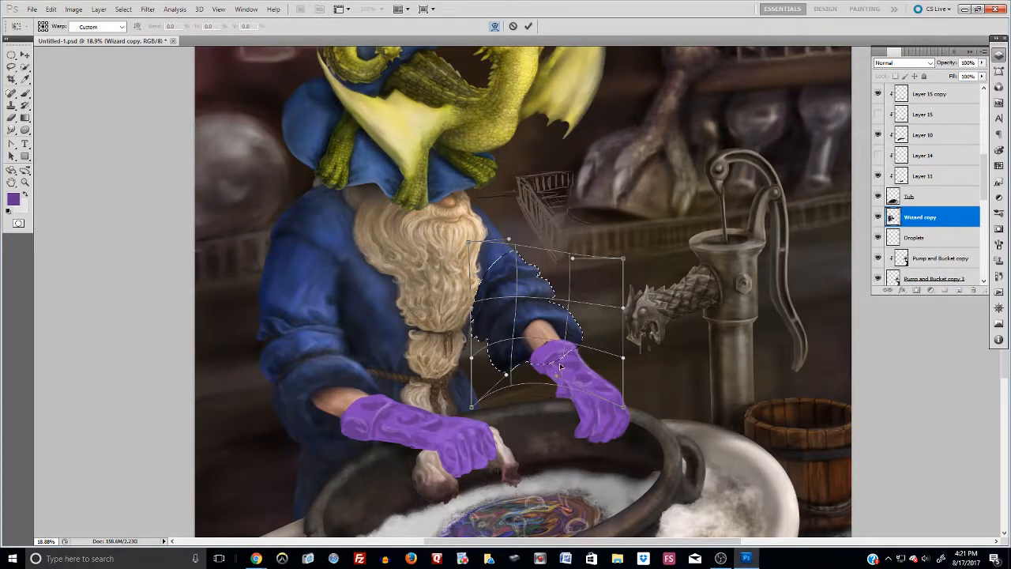
pyautogui.moveTo(569, 346)
pyautogui.mouseDown()
pyautogui.moveTo(571, 336)
pyautogui.moveTo(564, 346)
pyautogui.mouseUp()
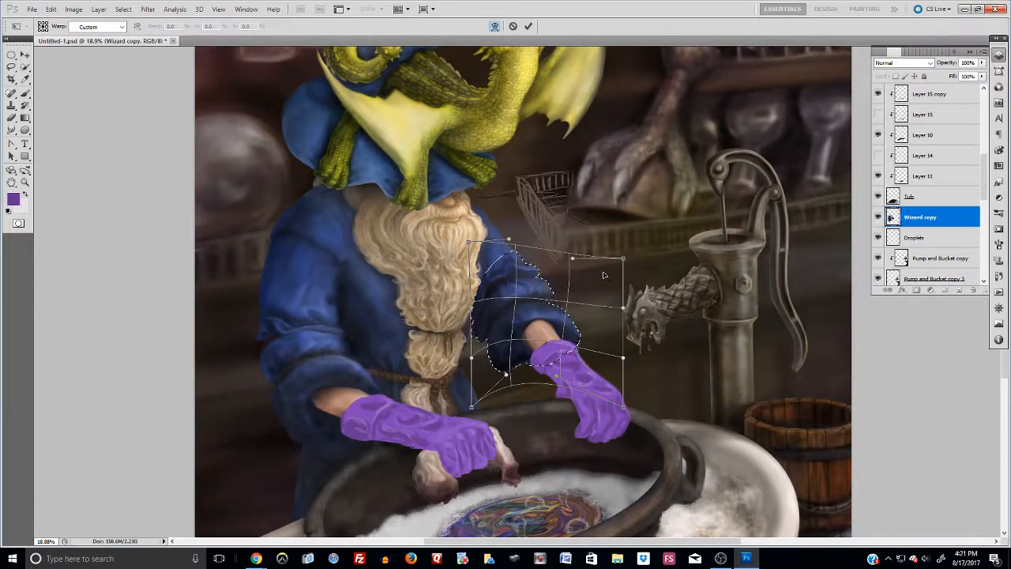
# Step: Refine the sleeve warp along its upper edge and under the cuff, apply it, and deselect
pyautogui.moveTo(572, 258); pyautogui.dragTo(575, 245)
pyautogui.moveTo(566, 307); pyautogui.dragTo(565, 298)
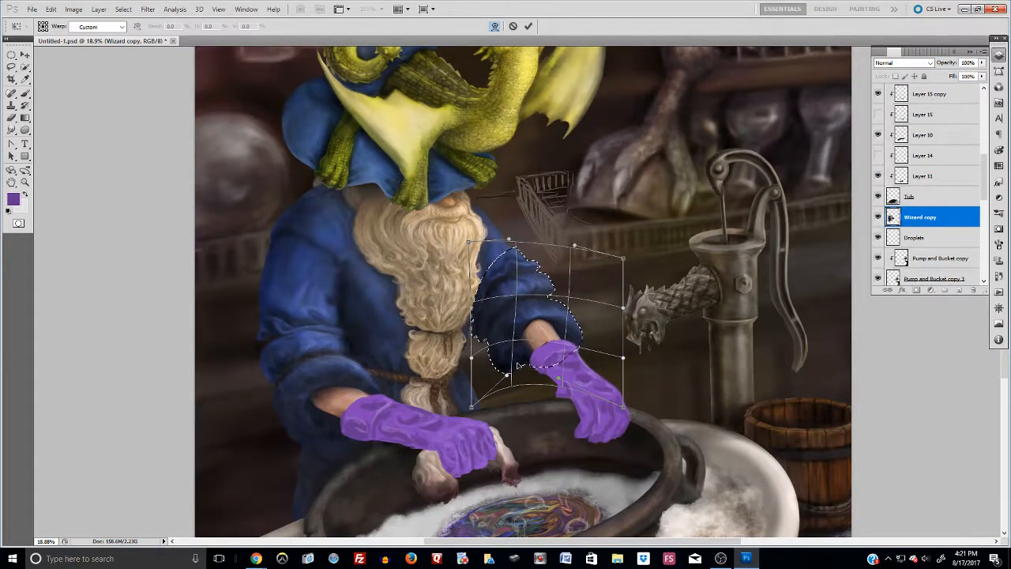
pyautogui.moveTo(472, 408); pyautogui.dragTo(489, 402)
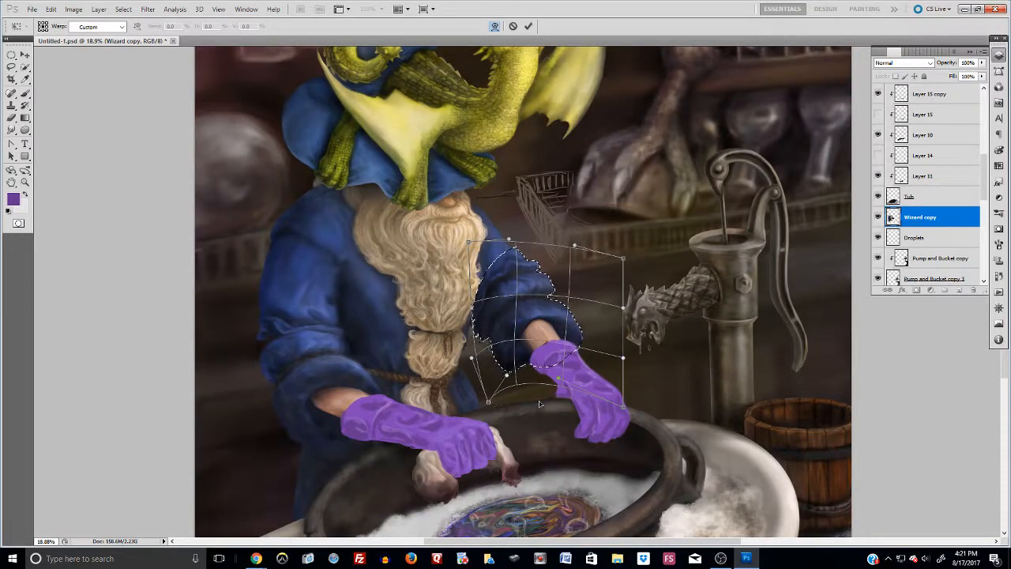
pyautogui.moveTo(558, 380); pyautogui.dragTo(560, 416)
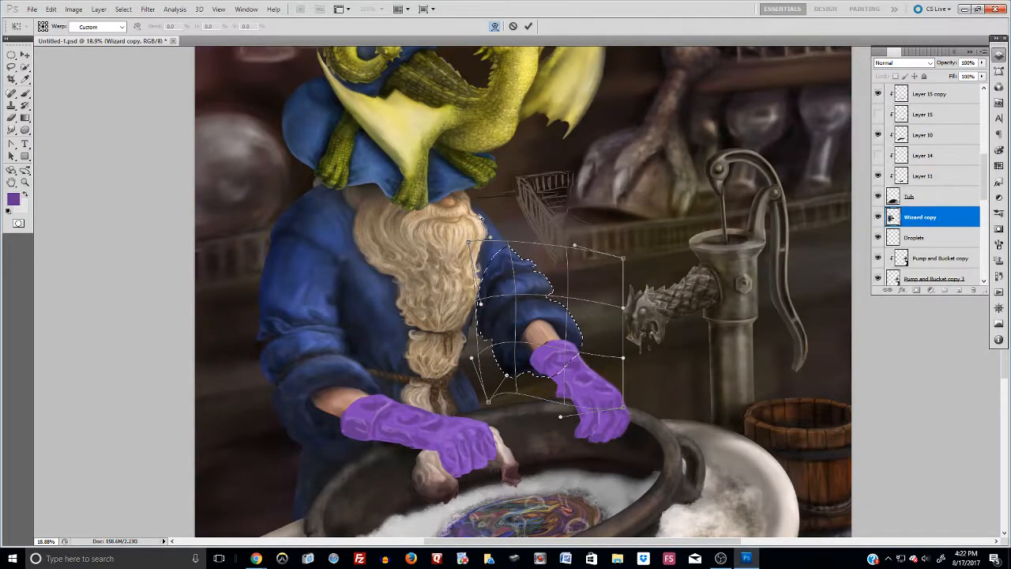
pyautogui.click(530, 26)
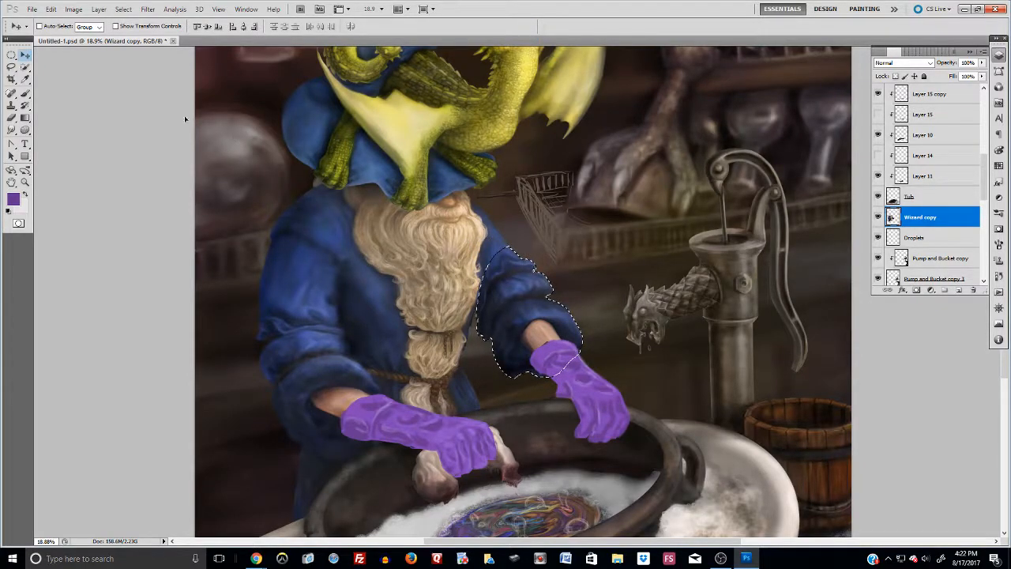
pyautogui.press('m')
pyautogui.click(213, 188)
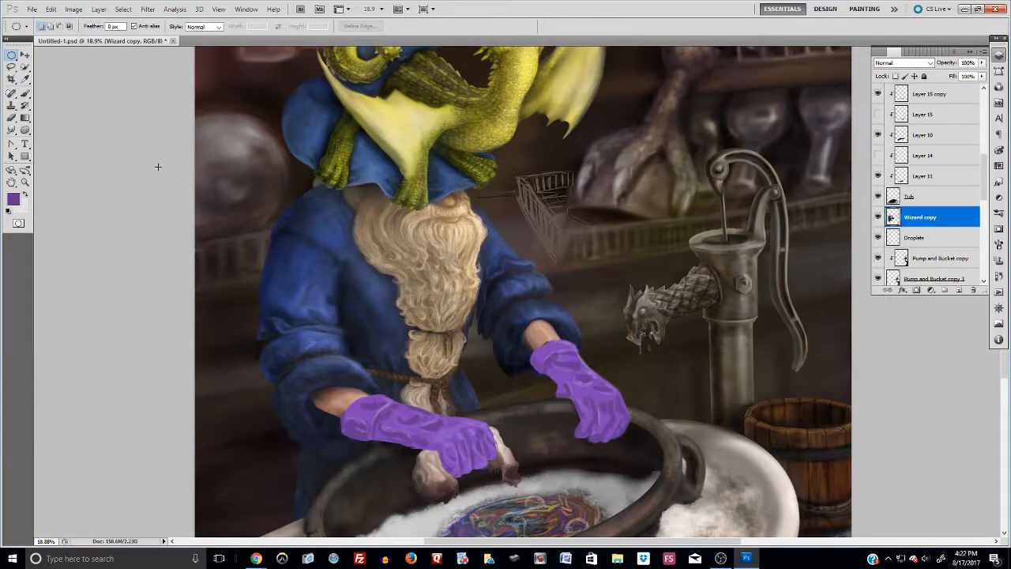
# Step: Sample a dark shadow color from the sleeve and paint beneath the cuff nearest the pump in Behind mode at 100% opacity
pyautogui.click(12, 129)
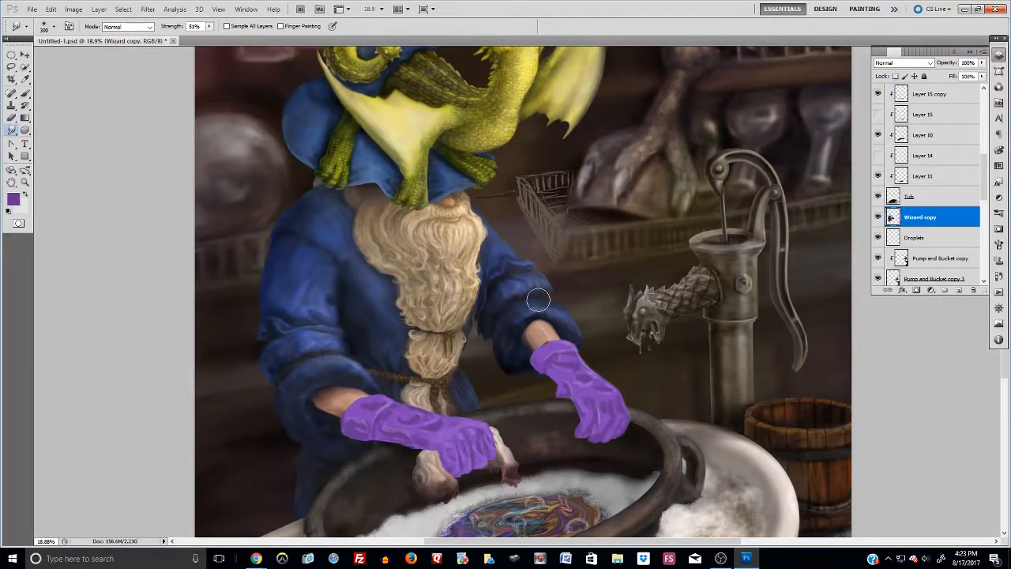
pyautogui.click(26, 93)
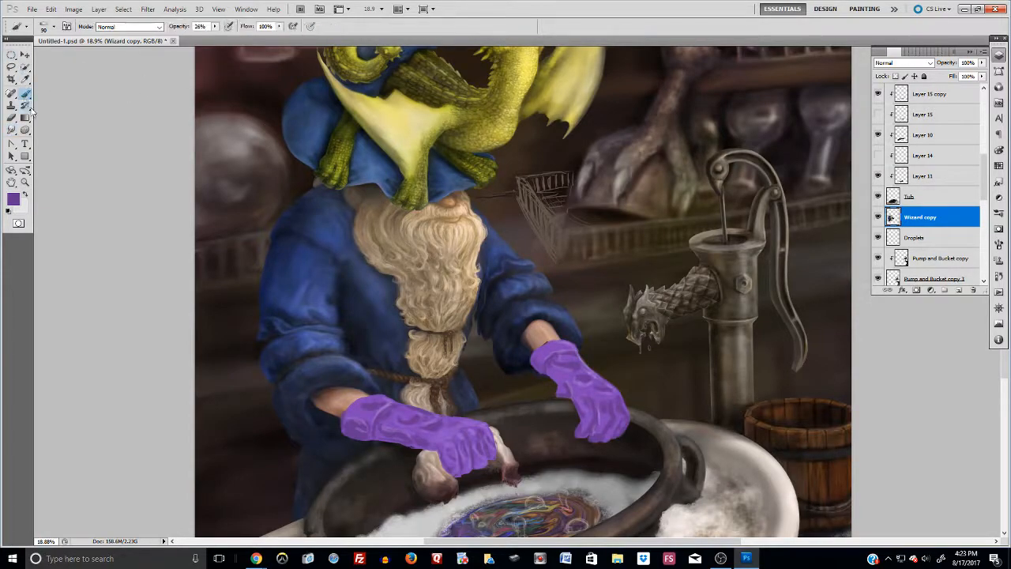
pyautogui.click(12, 202)
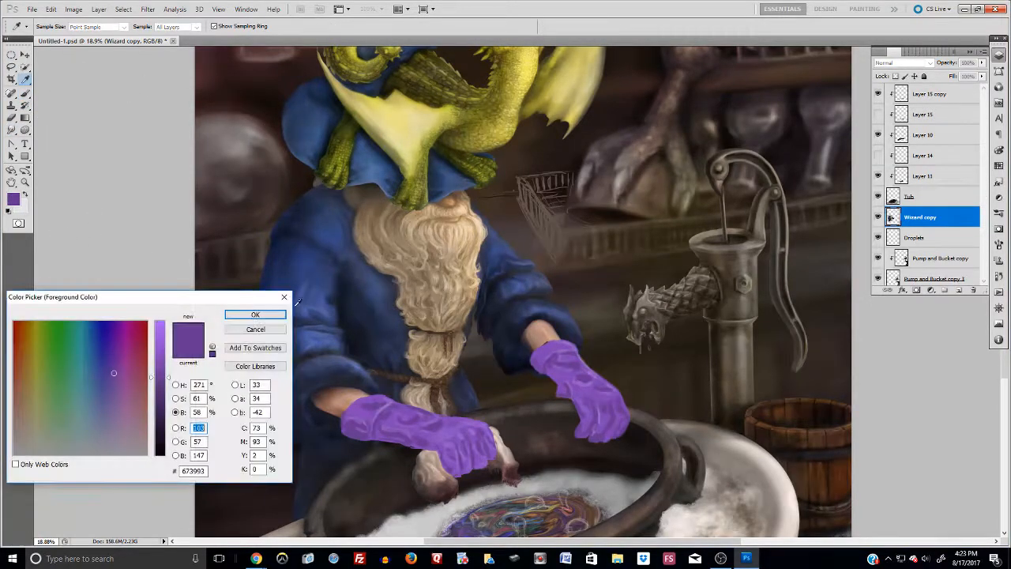
pyautogui.click(503, 356)
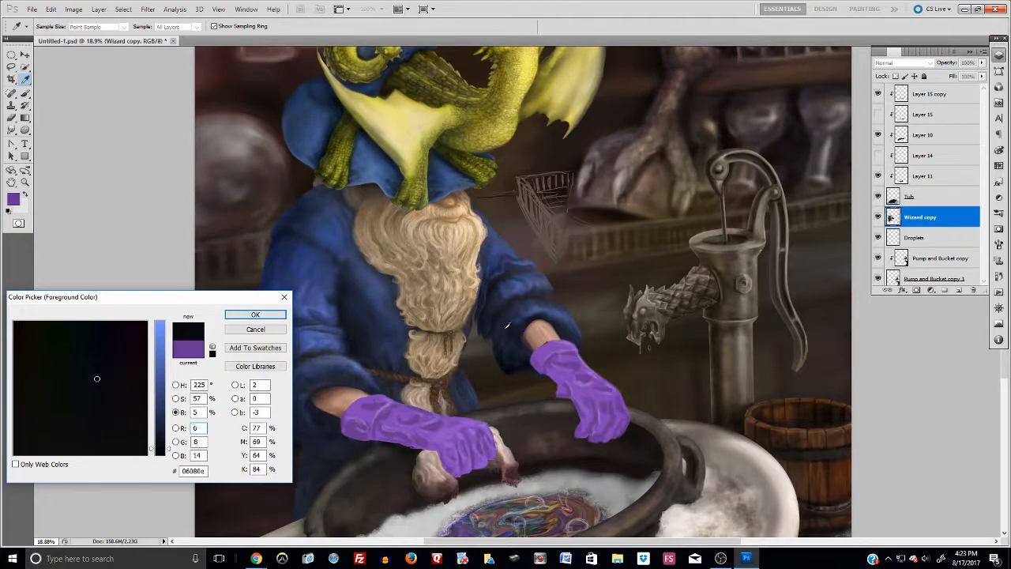
pyautogui.click(269, 314)
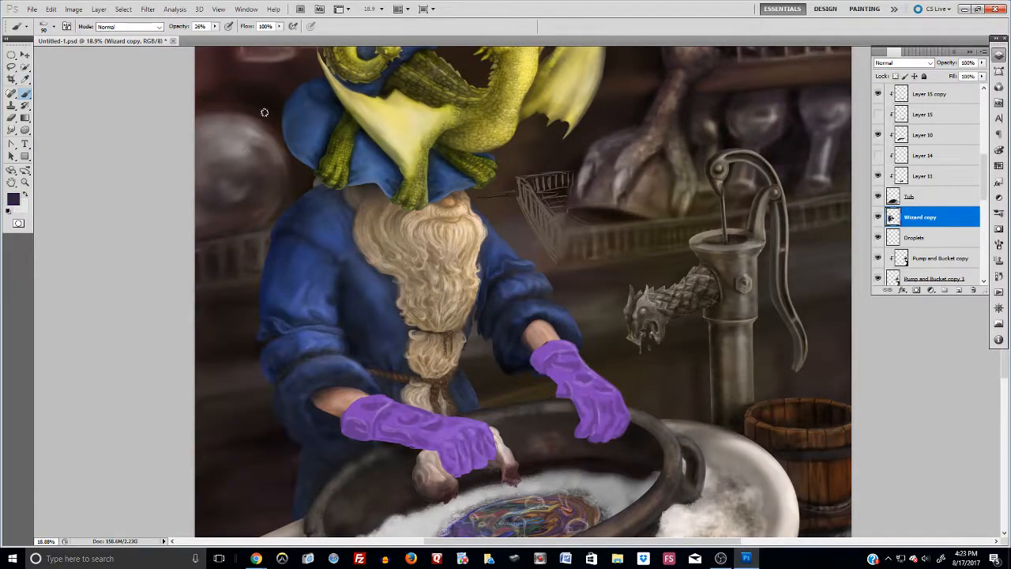
pyautogui.click(157, 27)
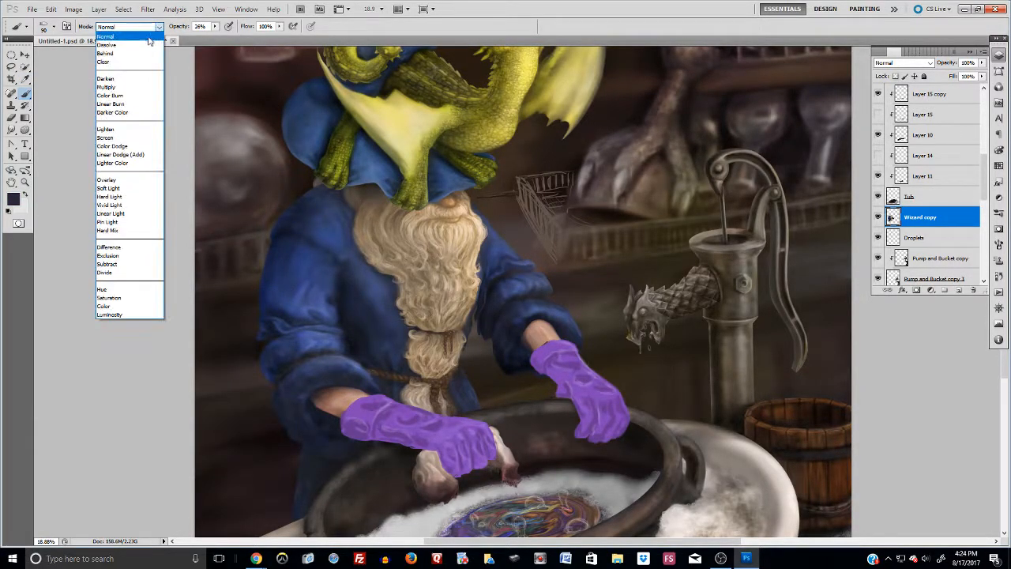
pyautogui.click(126, 57)
pyautogui.moveTo(215, 26); pyautogui.dragTo(516, 368)
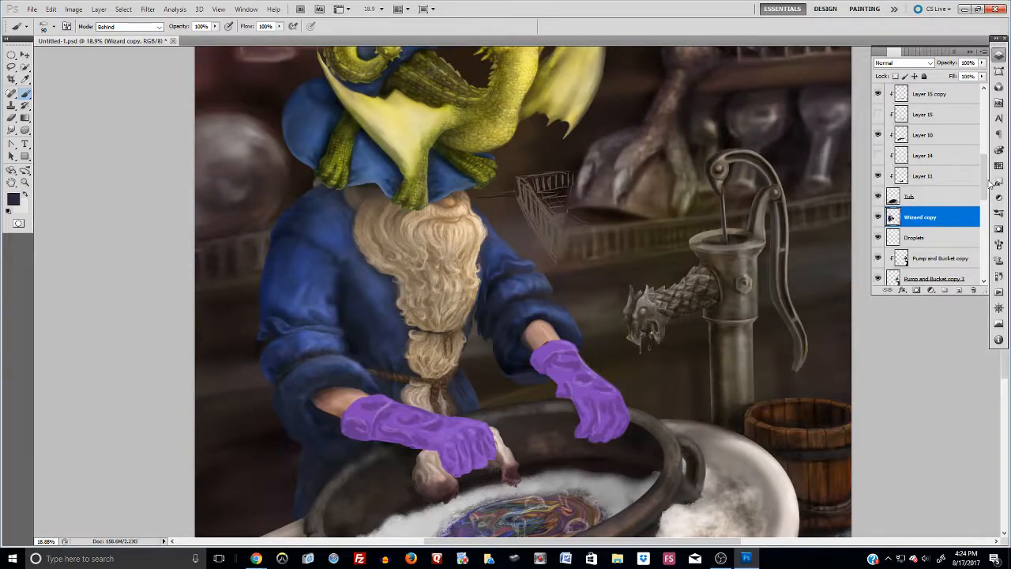
# Step: Select the Arms layer and draw an elliptical selection around the forearm and gloved hand nearest the pump
pyautogui.scroll(3, 989, 184)
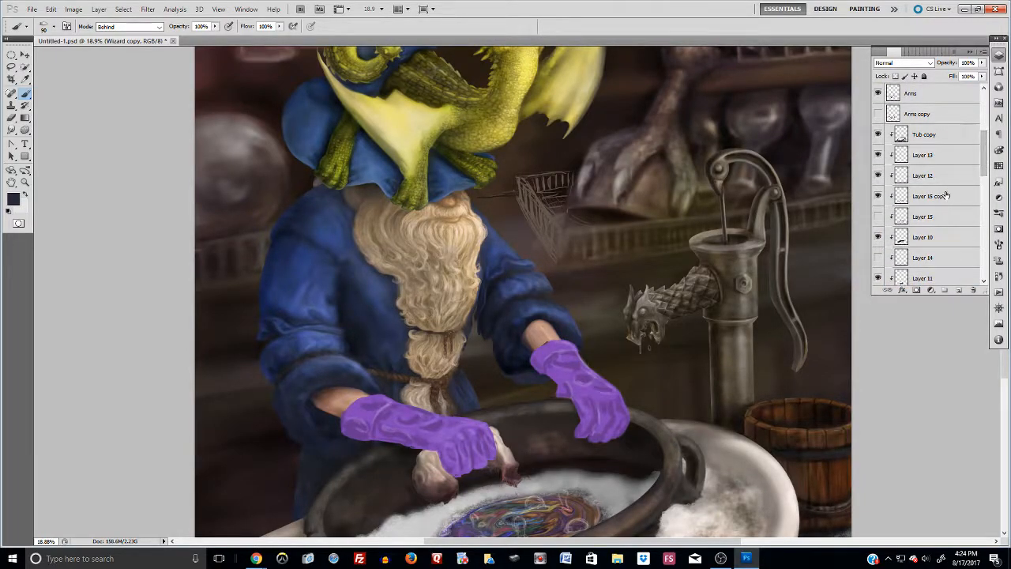
pyautogui.click(933, 95)
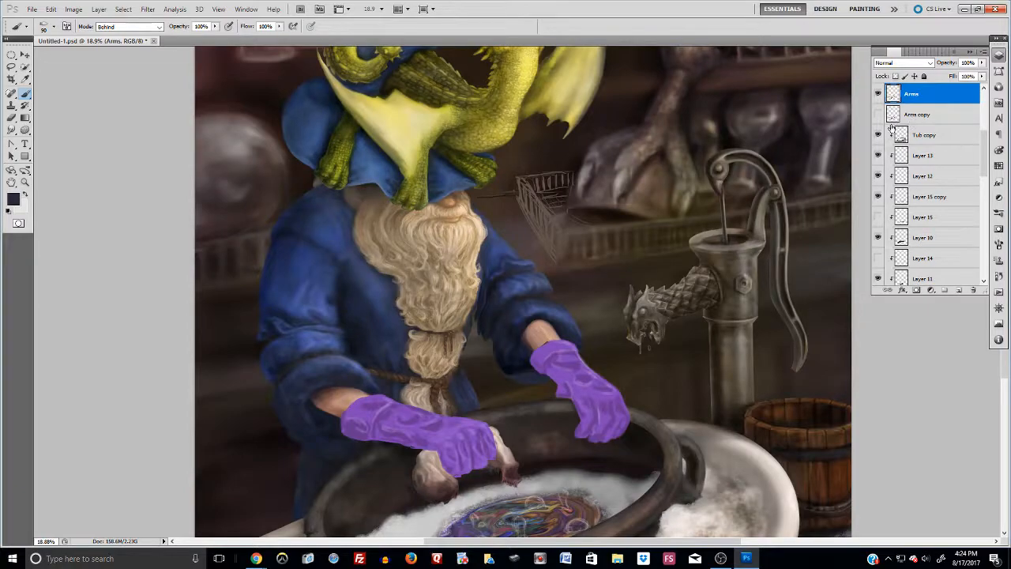
pyautogui.click(25, 55)
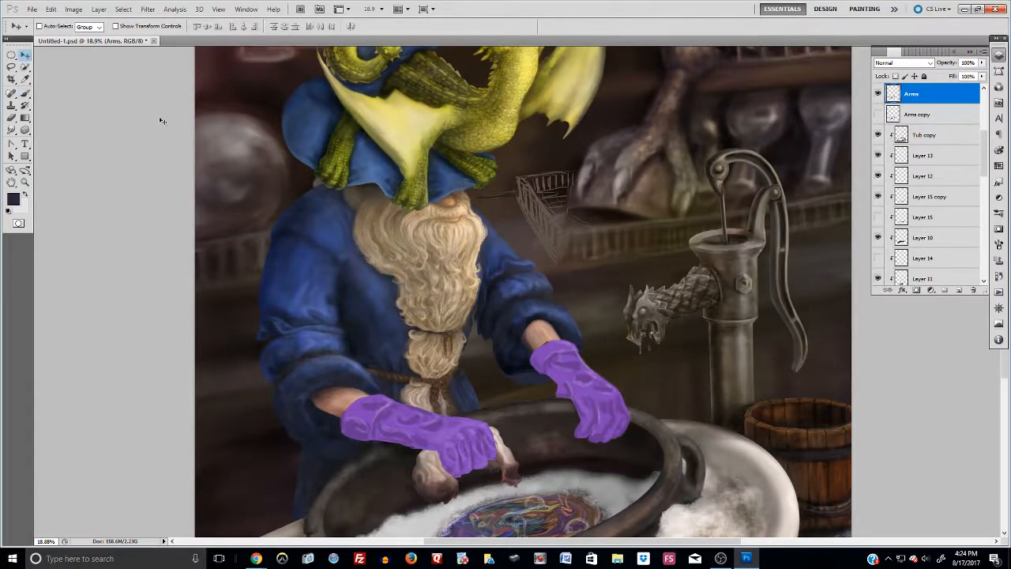
pyautogui.click(13, 57)
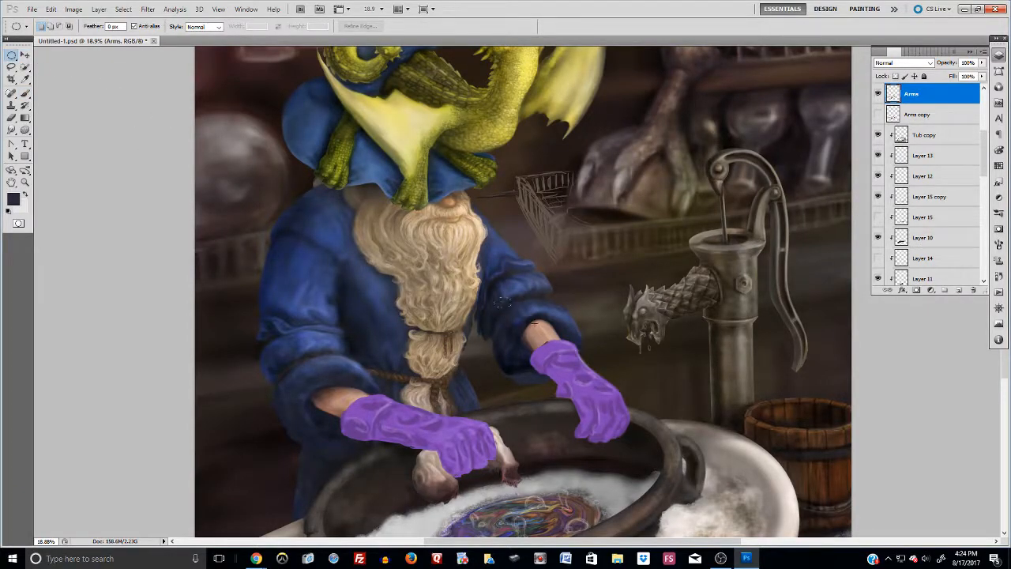
pyautogui.moveTo(671, 478); pyautogui.dragTo(662, 480)
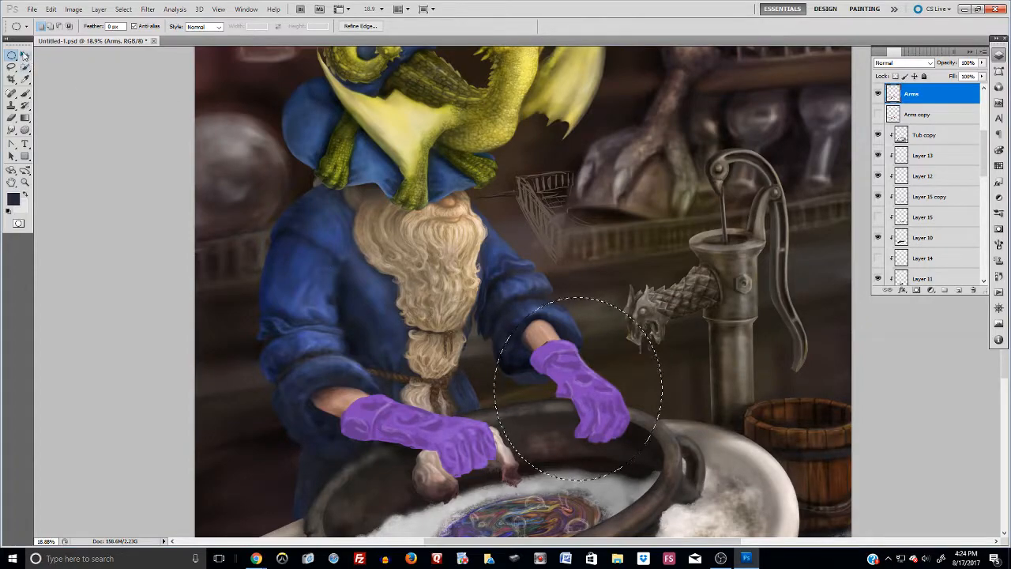
# Step: Try scaling the selected forearm and glove nearest the pump to 96.83% height and nudging them toward the cuff, then deselect
pyautogui.click(25, 55)
pyautogui.hotkey('ctrl', 't')
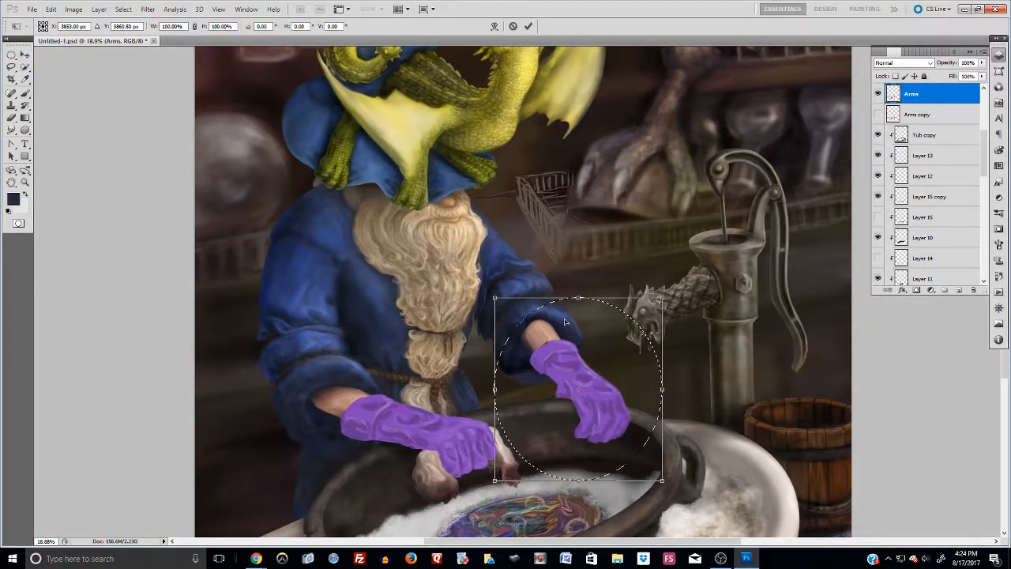
pyautogui.moveTo(577, 298); pyautogui.dragTo(578, 303)
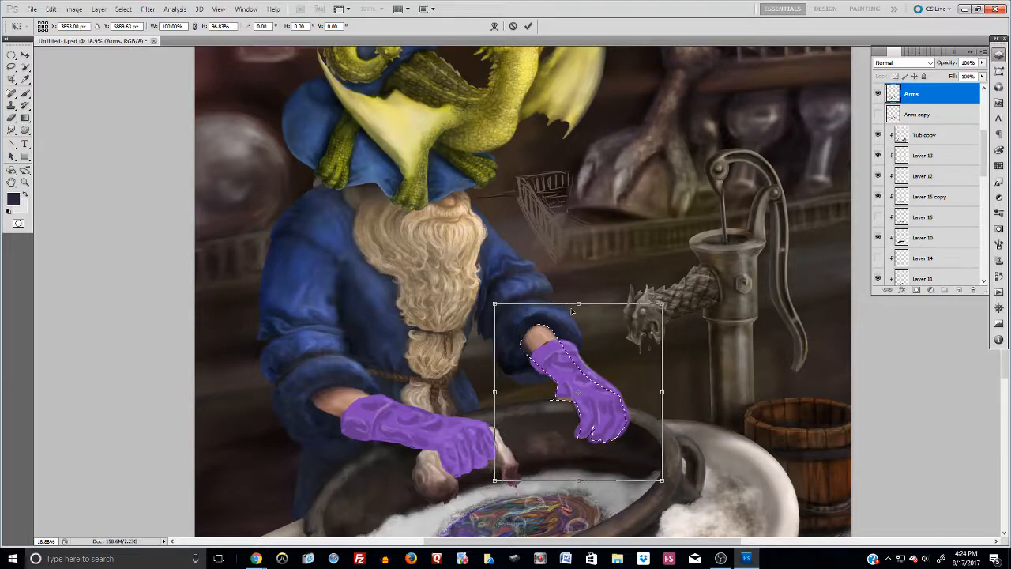
pyautogui.moveTo(541, 341); pyautogui.dragTo(539, 337)
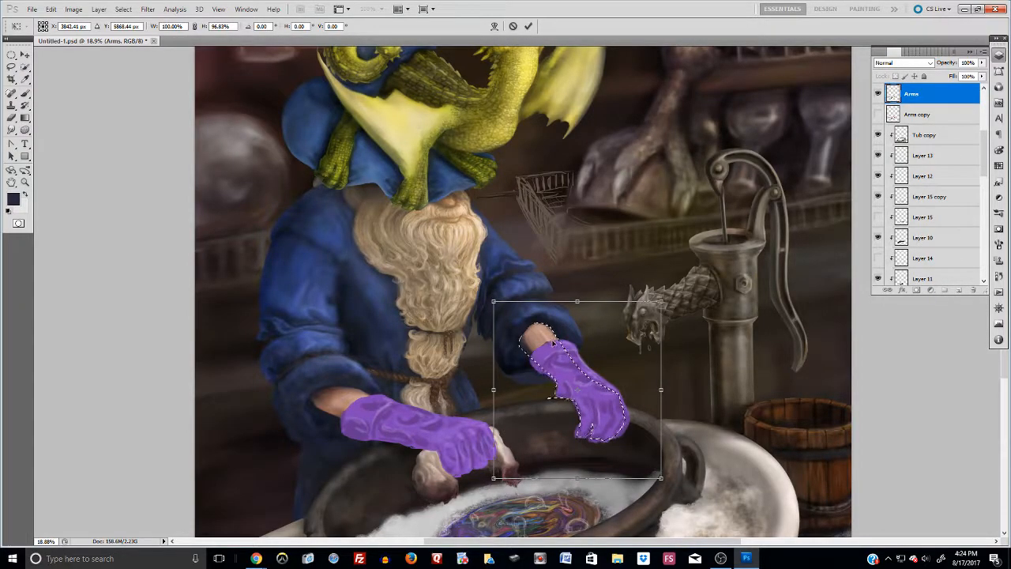
pyautogui.press('Right')
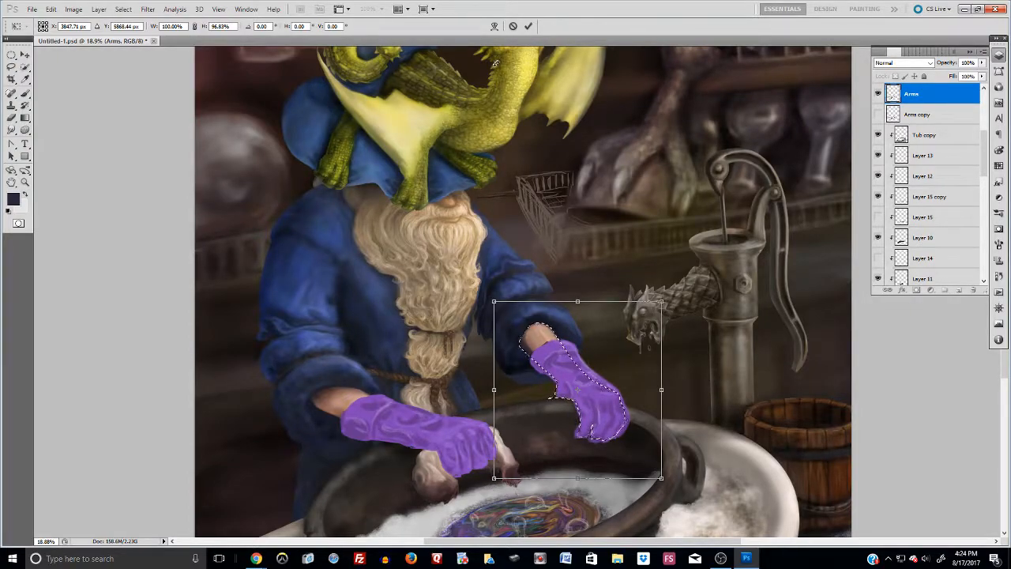
pyautogui.click(529, 26)
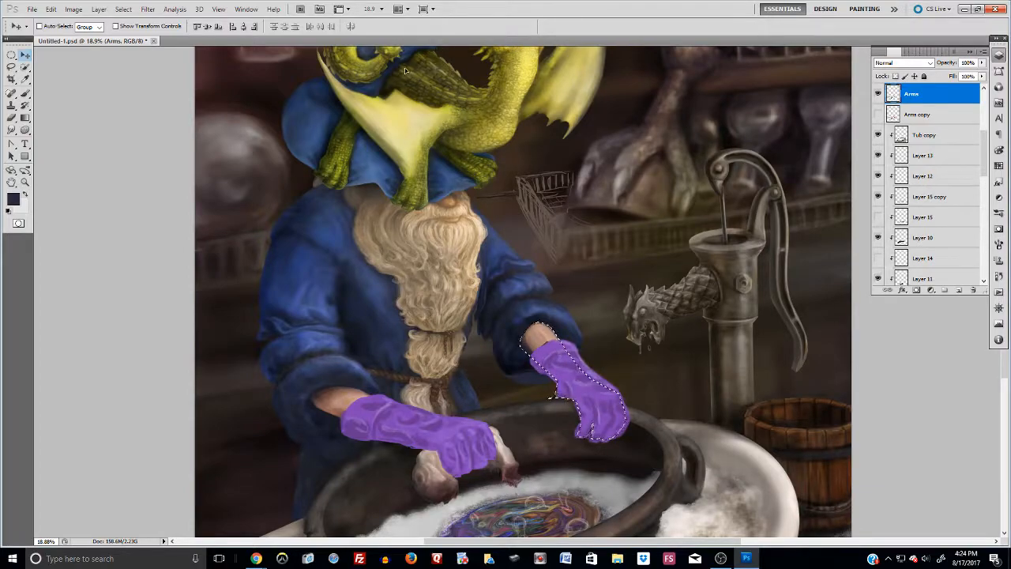
pyautogui.press('m')
pyautogui.hotkey('ctrl', 'd')
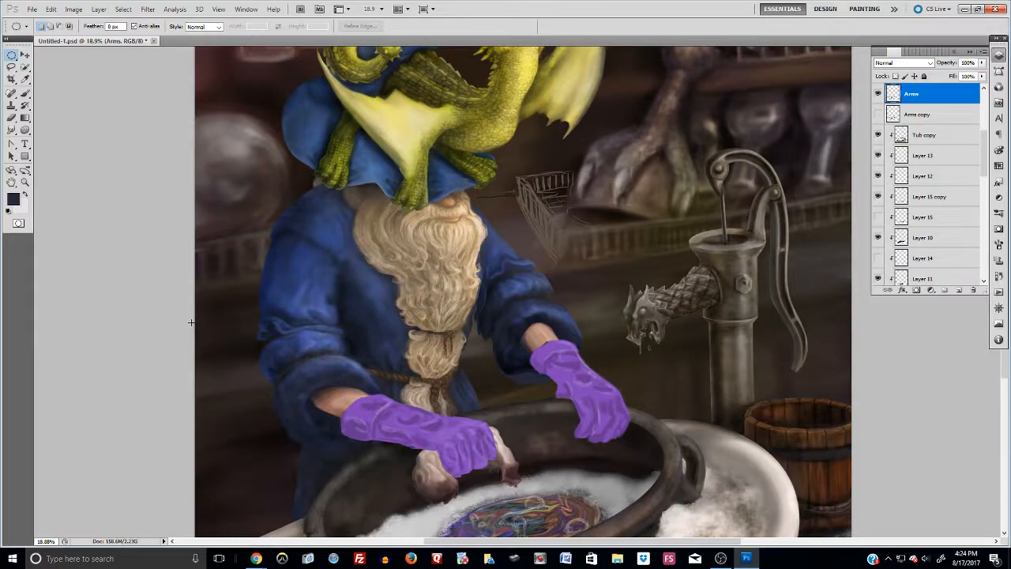
# Step: Undo the last transform of the forearm nearest the pump and clear the elliptical selection
pyautogui.hotkey('ctrl', 'alt', 'z')
pyautogui.hotkey('ctrl', 'alt', 'z')
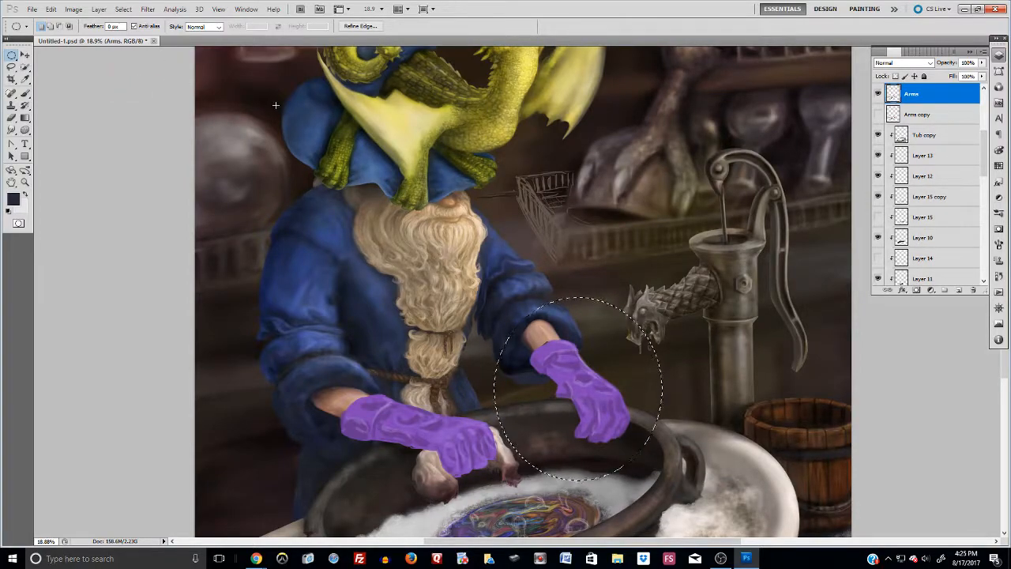
pyautogui.hotkey('ctrl', 'd')
# Step: Darken the forearm just below the cuff nearest the pump using the Burn tool on Midtones, reducing the brush to 80
pyautogui.click(12, 118)
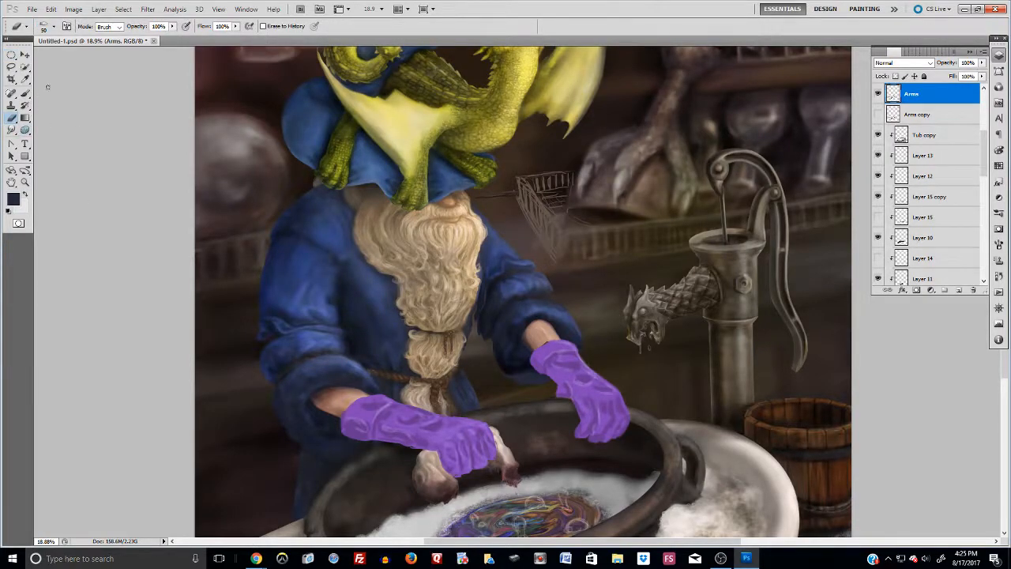
pyautogui.moveTo(24, 132); pyautogui.dragTo(83, 140)
pyautogui.click(126, 29)
pyautogui.click(129, 46)
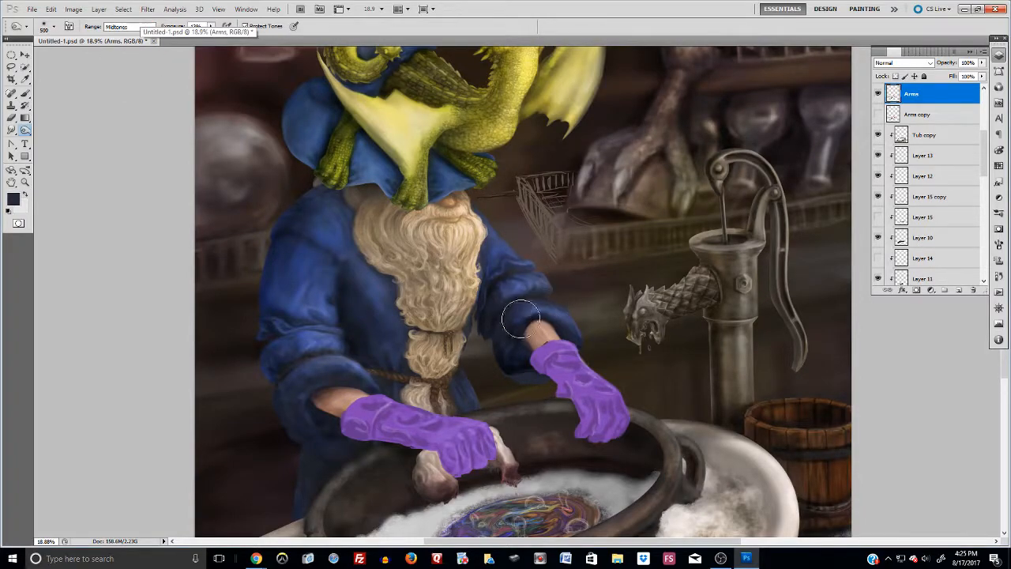
pyautogui.moveTo(533, 303)
pyautogui.mouseDown()
pyautogui.moveTo(516, 321)
pyautogui.moveTo(560, 310)
pyautogui.mouseUp()
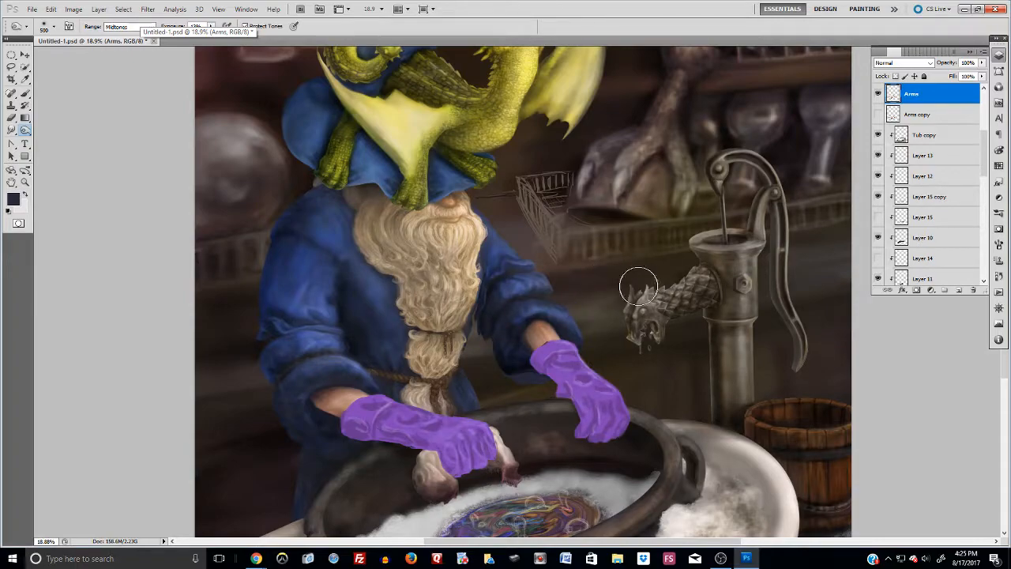
pyautogui.press('[')
pyautogui.press('[')
pyautogui.press('[')
pyautogui.press('[')
pyautogui.press('[')
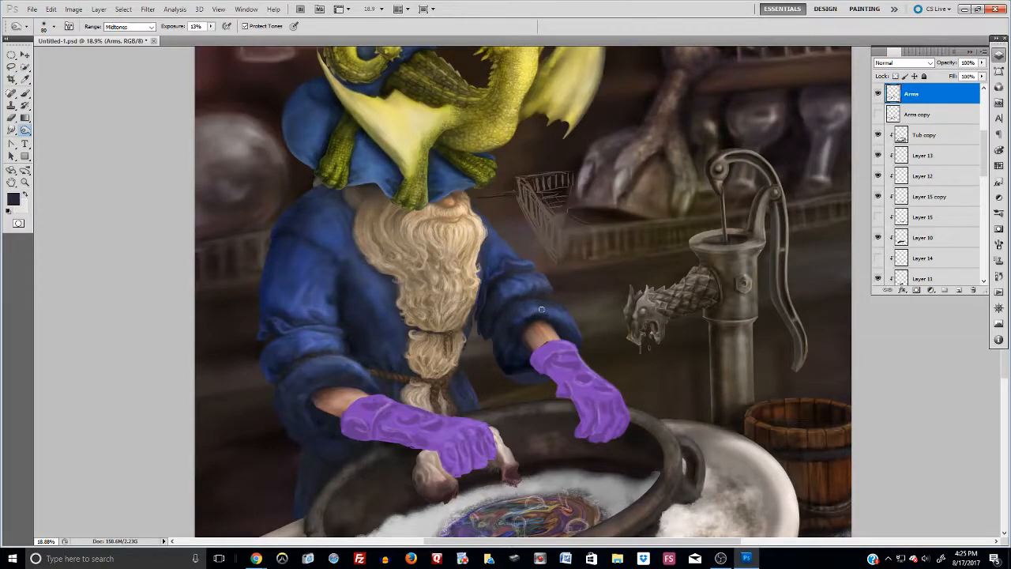
# Step: Switch to the Eraser on the Arms layer and enlarge its brush to 150
pyautogui.click(23, 94)
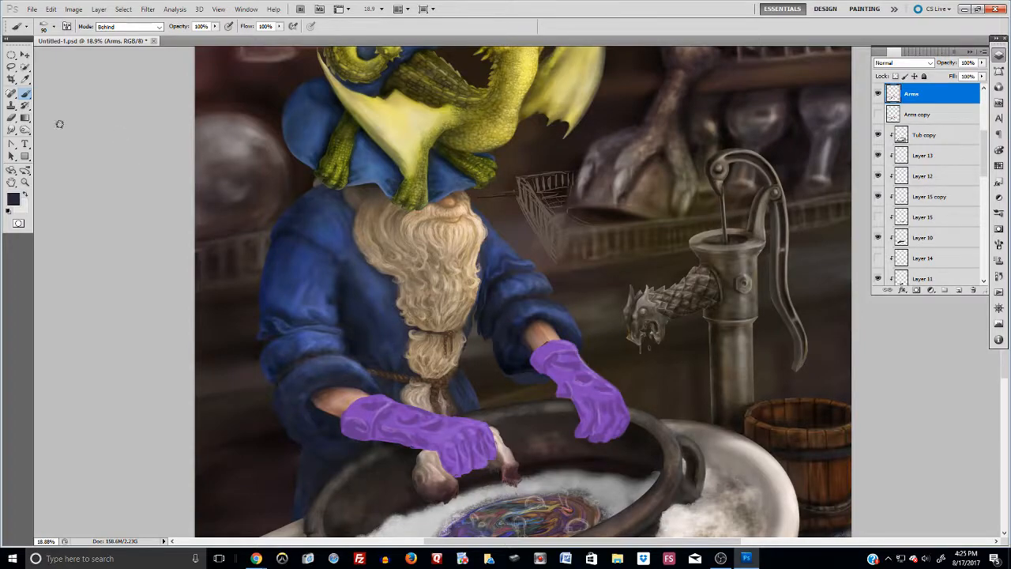
pyautogui.click(12, 118)
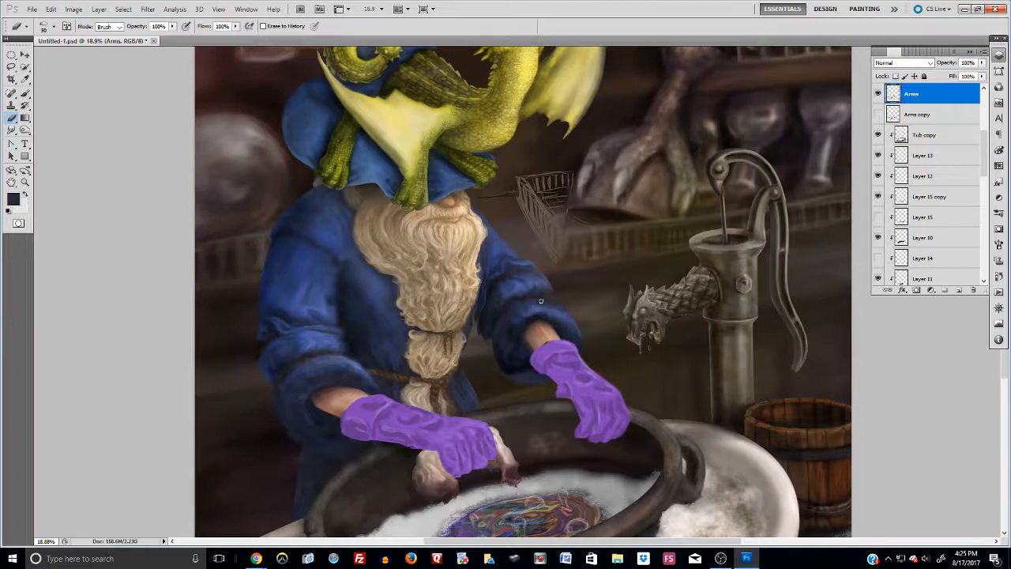
pyautogui.press(']')
pyautogui.press(']')
pyautogui.press(']')
pyautogui.press(']')
pyautogui.press(']')
pyautogui.press(']')
# Step: Select the Wizard copy layer and burn the folds of the sleeve nearest the pump on Midtones at 13% exposure
pyautogui.moveTo(983, 157); pyautogui.dragTo(985, 216)
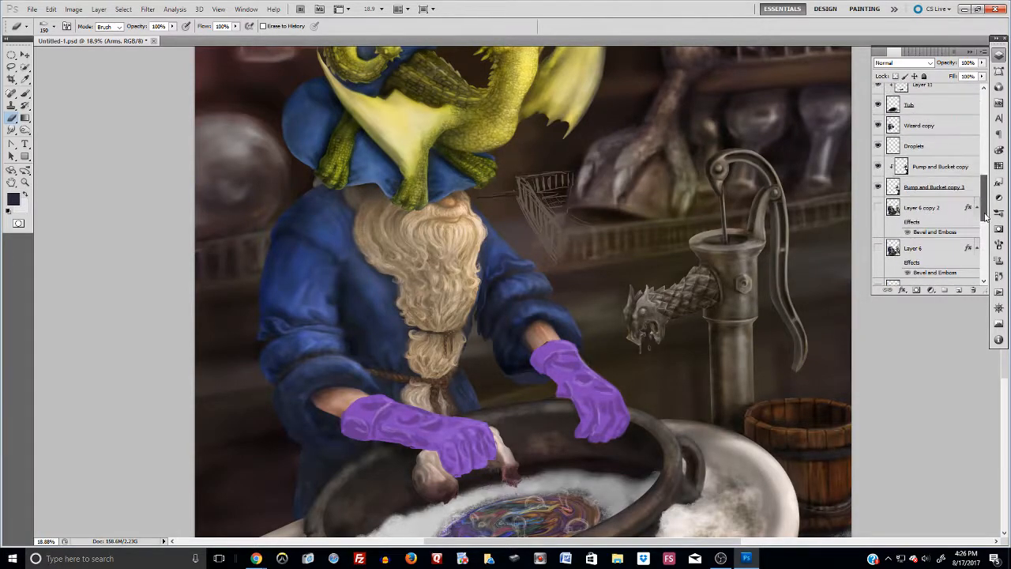
pyautogui.click(925, 125)
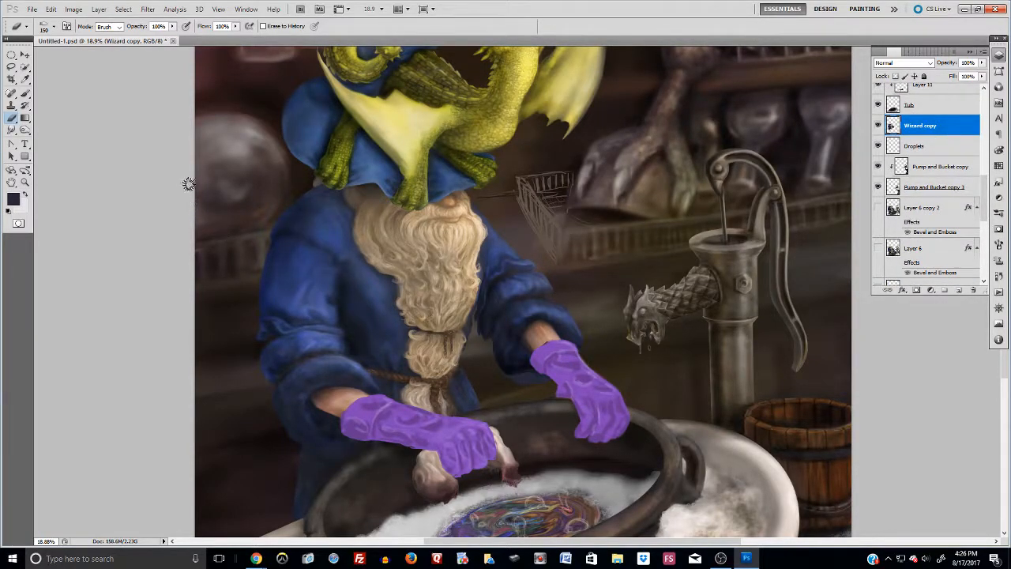
pyautogui.click(26, 95)
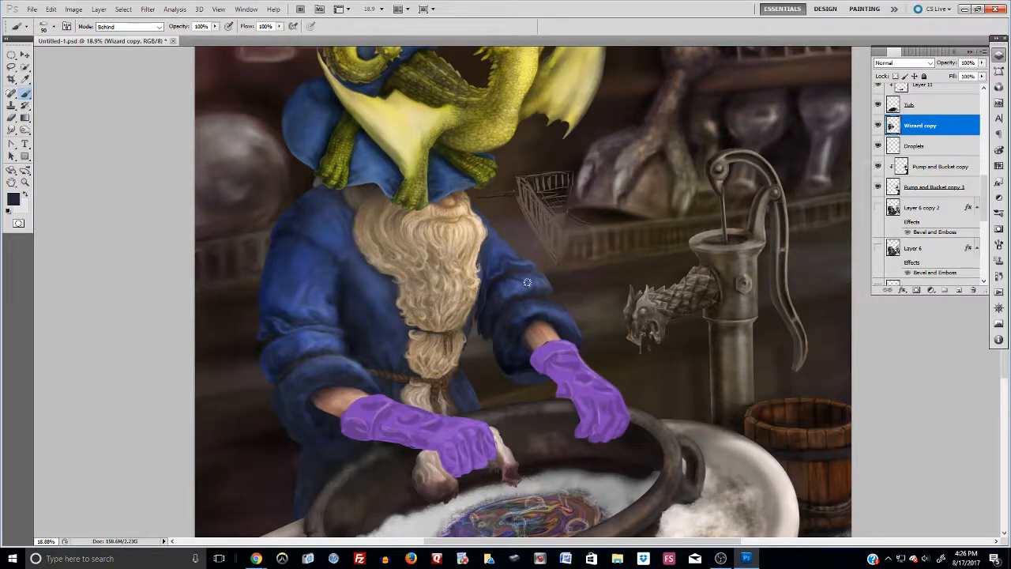
pyautogui.scroll(3, 526, 282)
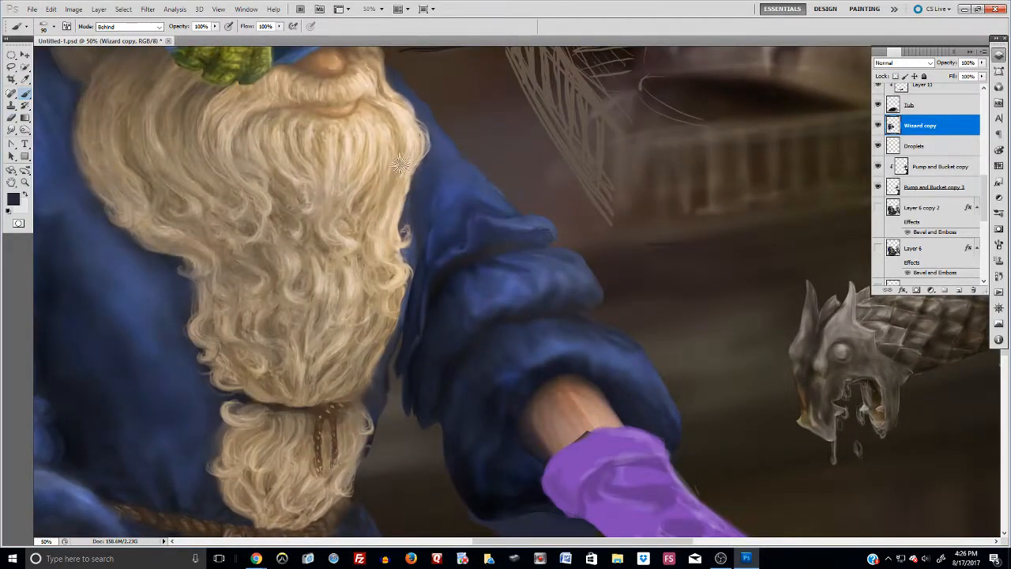
pyautogui.click(25, 129)
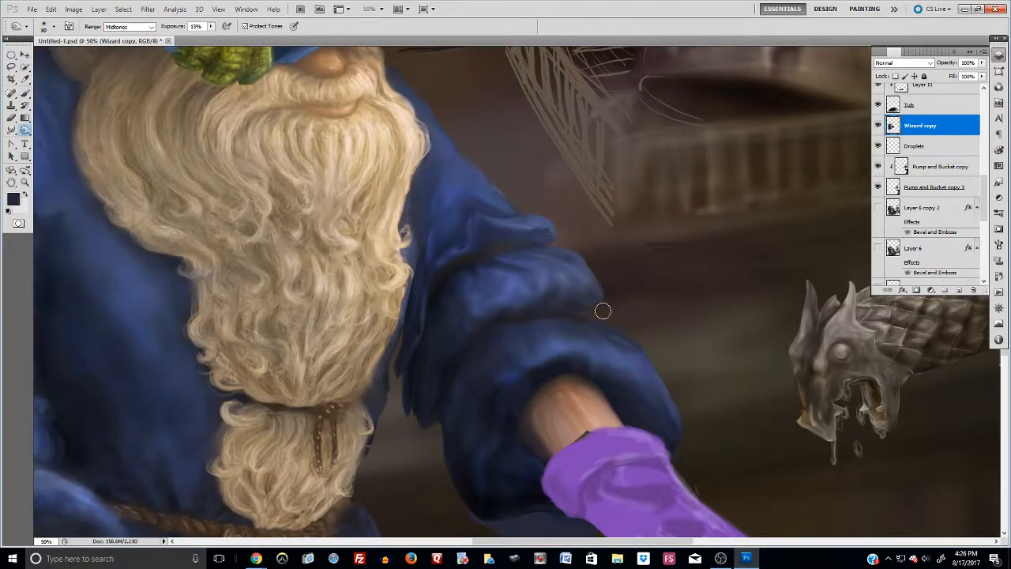
pyautogui.moveTo(570, 345)
pyautogui.mouseDown()
pyautogui.moveTo(540, 360)
pyautogui.moveTo(557, 343)
pyautogui.moveTo(512, 376)
pyautogui.moveTo(498, 370)
pyautogui.moveTo(504, 388)
pyautogui.moveTo(511, 354)
pyautogui.moveTo(607, 353)
pyautogui.moveTo(589, 334)
pyautogui.moveTo(563, 333)
pyautogui.moveTo(591, 337)
pyautogui.moveTo(574, 343)
pyautogui.moveTo(624, 339)
pyautogui.moveTo(629, 354)
pyautogui.moveTo(598, 338)
pyautogui.moveTo(623, 336)
pyautogui.moveTo(612, 331)
pyautogui.moveTo(652, 342)
pyautogui.moveTo(679, 396)
pyautogui.moveTo(658, 365)
pyautogui.moveTo(614, 350)
pyautogui.moveTo(676, 365)
pyautogui.moveTo(618, 322)
pyautogui.moveTo(657, 374)
pyautogui.moveTo(645, 393)
pyautogui.moveTo(620, 371)
pyautogui.moveTo(646, 338)
pyautogui.moveTo(628, 332)
pyautogui.moveTo(664, 349)
pyautogui.moveTo(627, 367)
pyautogui.moveTo(522, 345)
pyautogui.moveTo(633, 297)
pyautogui.moveTo(546, 331)
pyautogui.moveTo(597, 335)
pyautogui.moveTo(549, 343)
pyautogui.moveTo(660, 341)
pyautogui.moveTo(567, 269)
pyautogui.mouseUp()
pyautogui.scroll(-3, 516, 293)
pyautogui.press('alt')
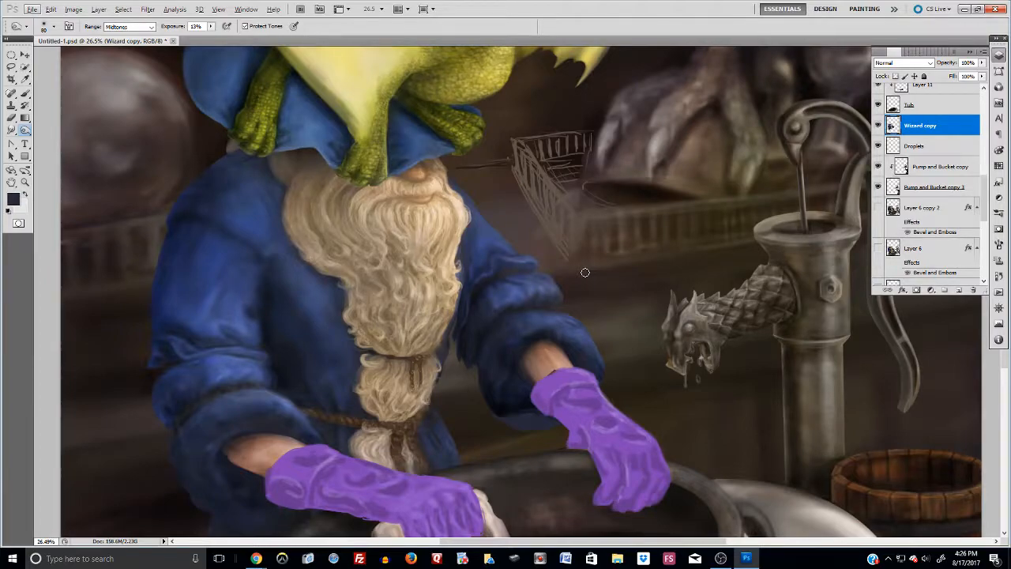
# Step: Blend the shadowed underside of the sleeve nearest the pump with the Mixer Brush, sampling the sleeve's dark color and reducing the brush to 50
pyautogui.press('alt')
pyautogui.moveTo(25, 94); pyautogui.dragTo(79, 127)
pyautogui.keyDown('alt'); pyautogui.click(518, 406); pyautogui.keyUp('alt')
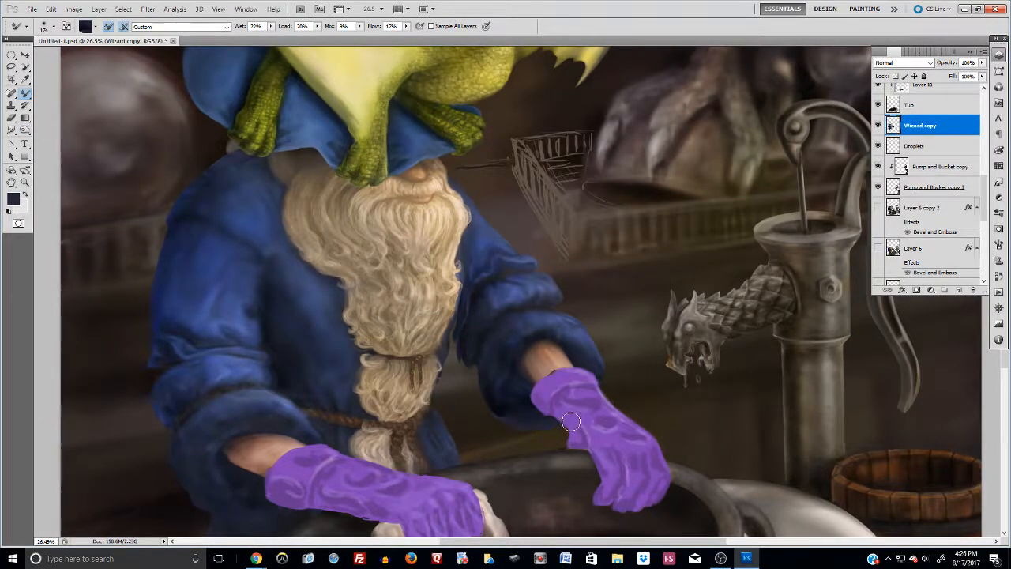
pyautogui.press('[')
pyautogui.press('[')
pyautogui.press('[')
pyautogui.press('[')
pyautogui.press('[')
pyautogui.press('[')
pyautogui.press('[')
pyautogui.press('[')
pyautogui.hotkey('ctrl', '-')
pyautogui.hotkey('ctrl', '-')
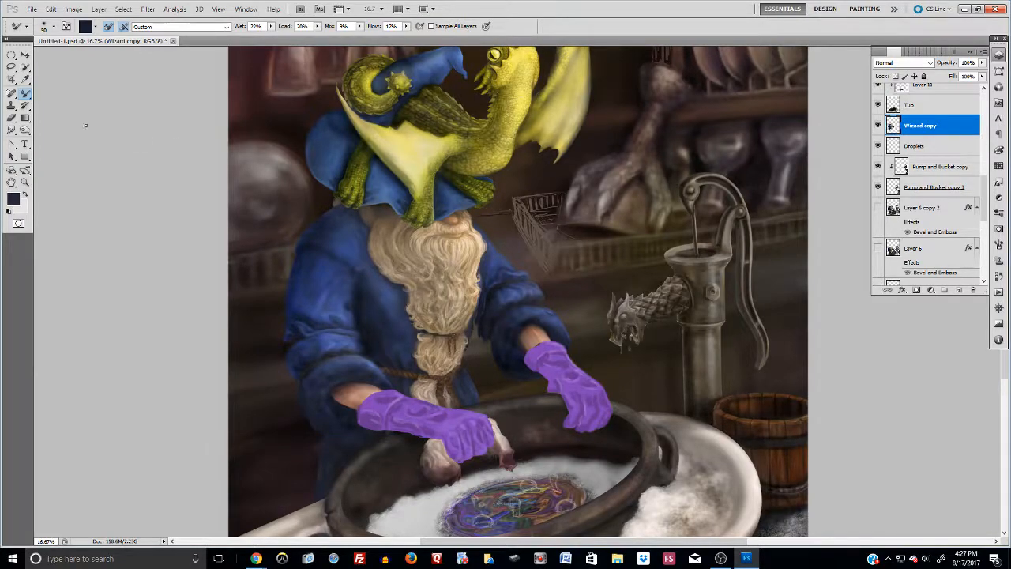
# Step: Draw an elliptical selection around the sleeve nearest the pump and apply a Warp transform that pulls its corners and underside inward
pyautogui.click(11, 55)
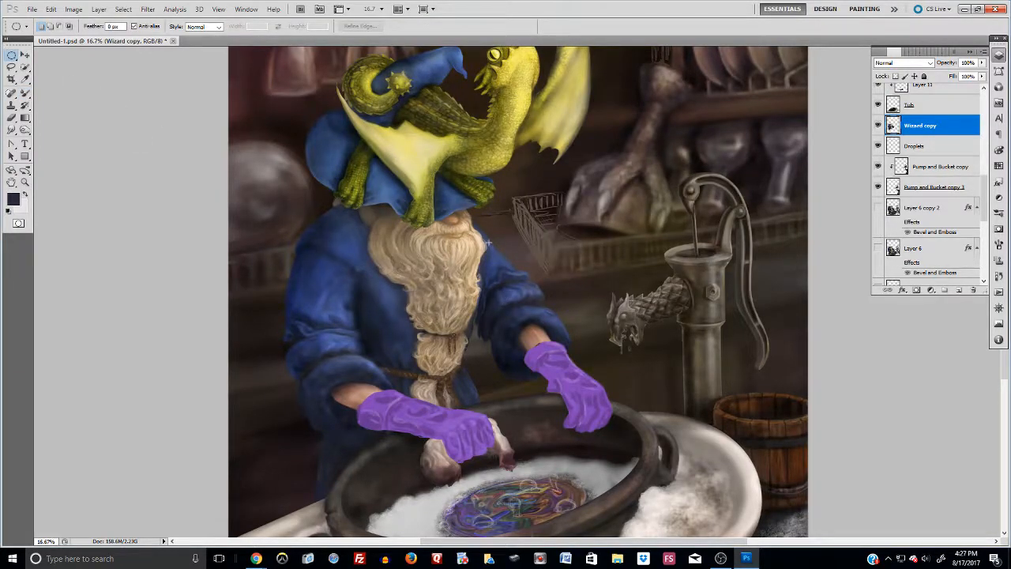
pyautogui.moveTo(540, 387); pyautogui.dragTo(544, 389)
pyautogui.click(51, 9)
pyautogui.moveTo(71, 215)
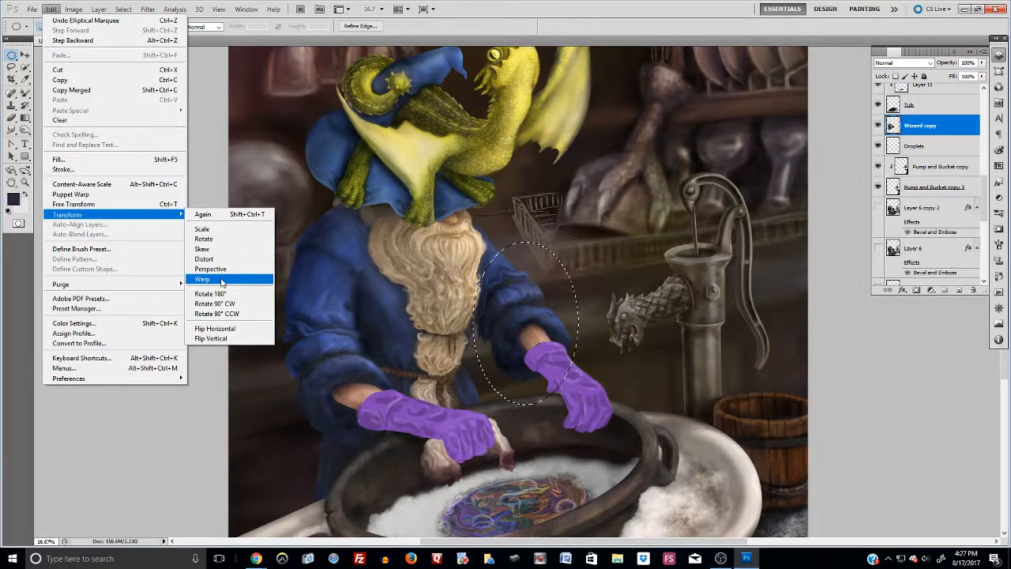
pyautogui.click(237, 281)
pyautogui.moveTo(465, 358); pyautogui.dragTo(506, 335)
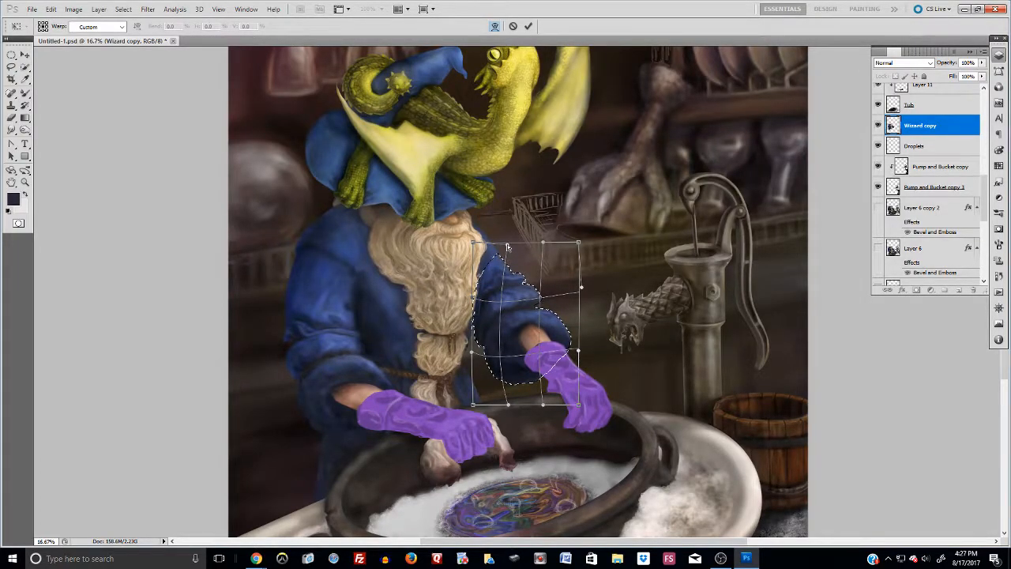
pyautogui.moveTo(579, 245); pyautogui.dragTo(564, 249)
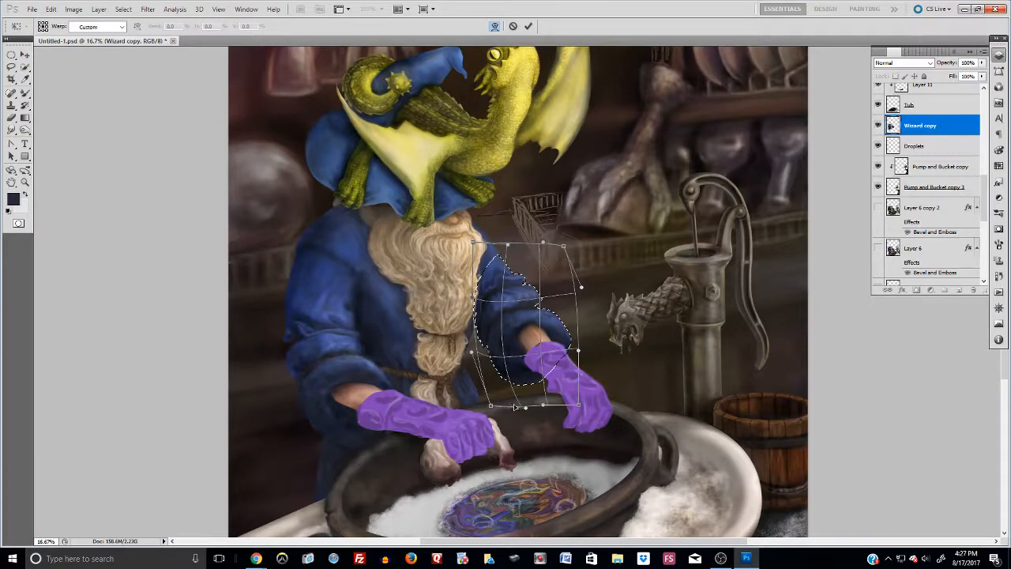
pyautogui.click(529, 26)
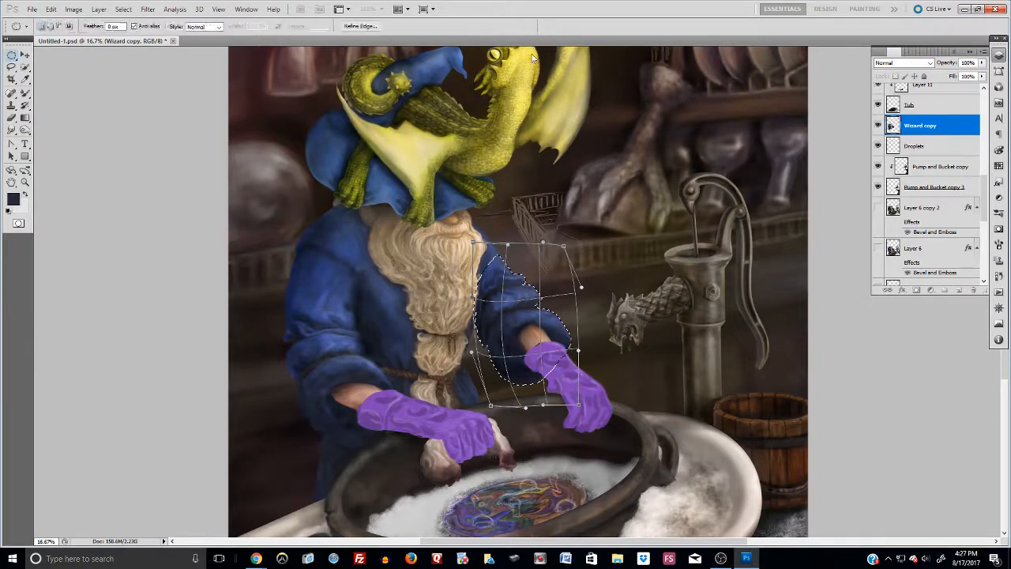
# Step: Review the warped sleeve against the whole painting and clear its selection
pyautogui.scroll(-5, 517, 328)
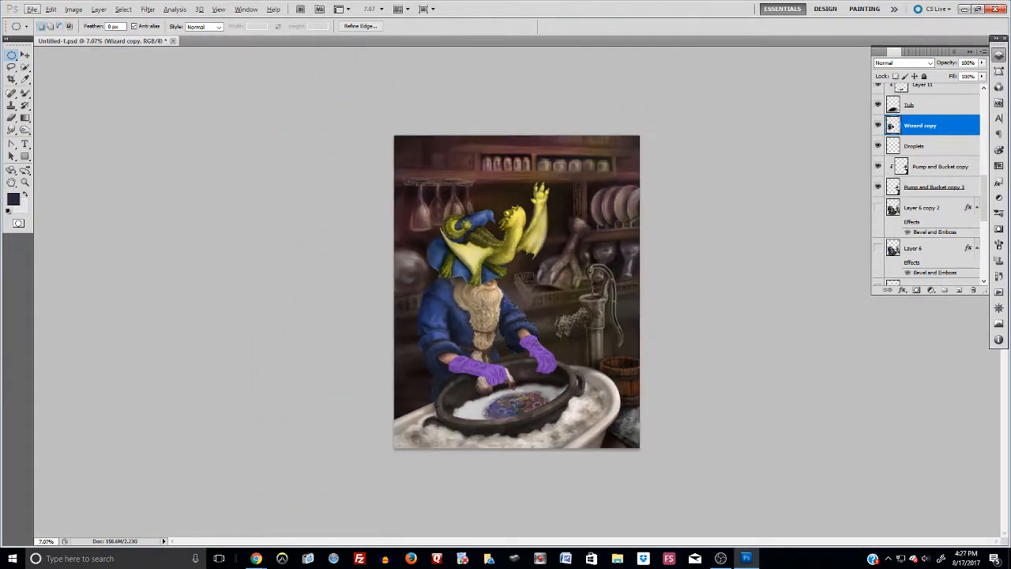
pyautogui.hotkey('ctrl', 'h')
pyautogui.hotkey('ctrl', 'd')
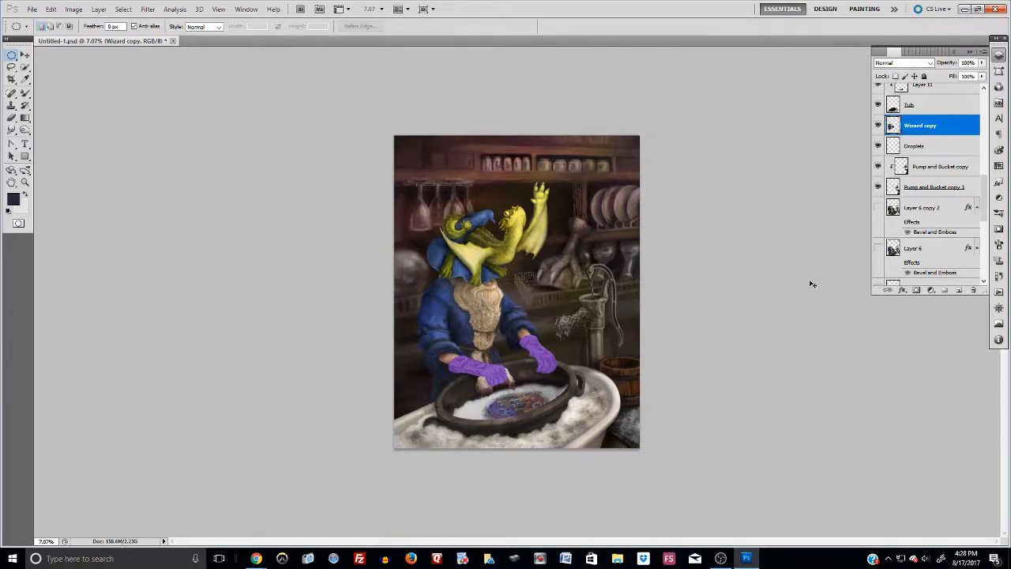
pyautogui.hotkey('ctrl', 'shift', 'd')
pyautogui.hotkey('ctrl', 'alt', 'z')
pyautogui.hotkey('ctrl', 'alt', 'z')
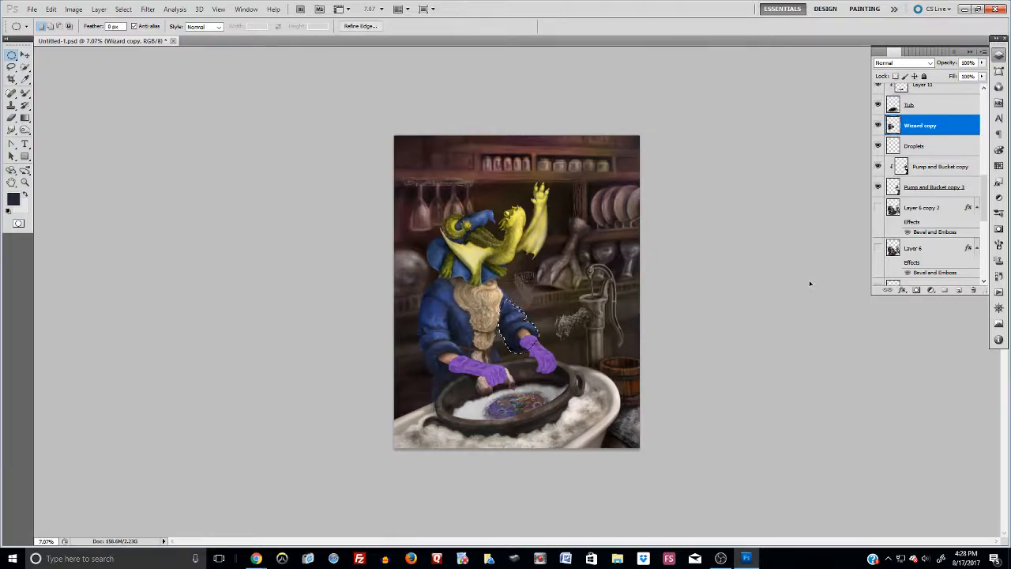
pyautogui.hotkey('ctrl', 'd')
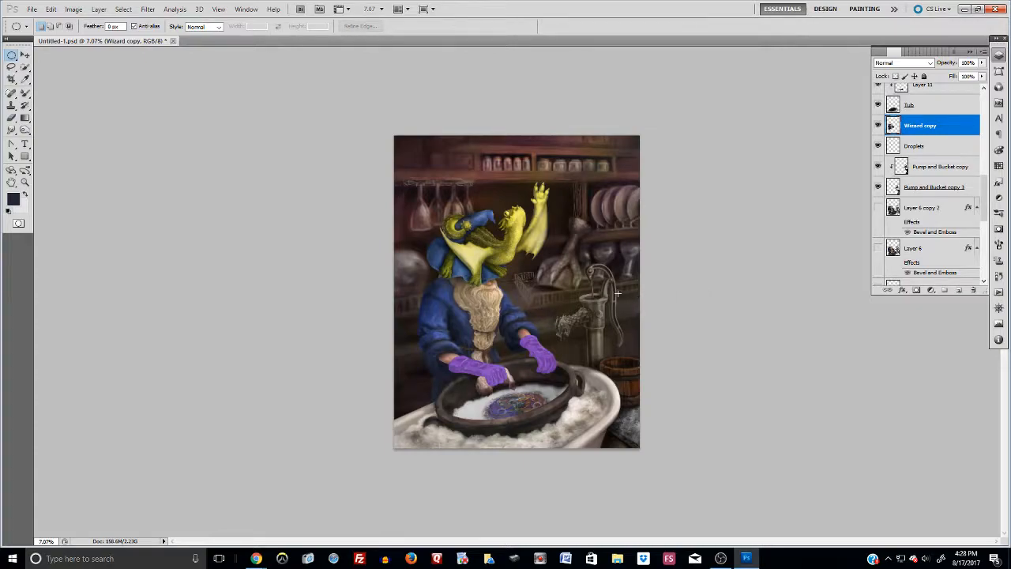
# Step: On the Arms layer, make an elliptical selection around the forearm nearest the pump and shift it slightly deeper into its sleeve
pyautogui.scroll(15, 570, 365)
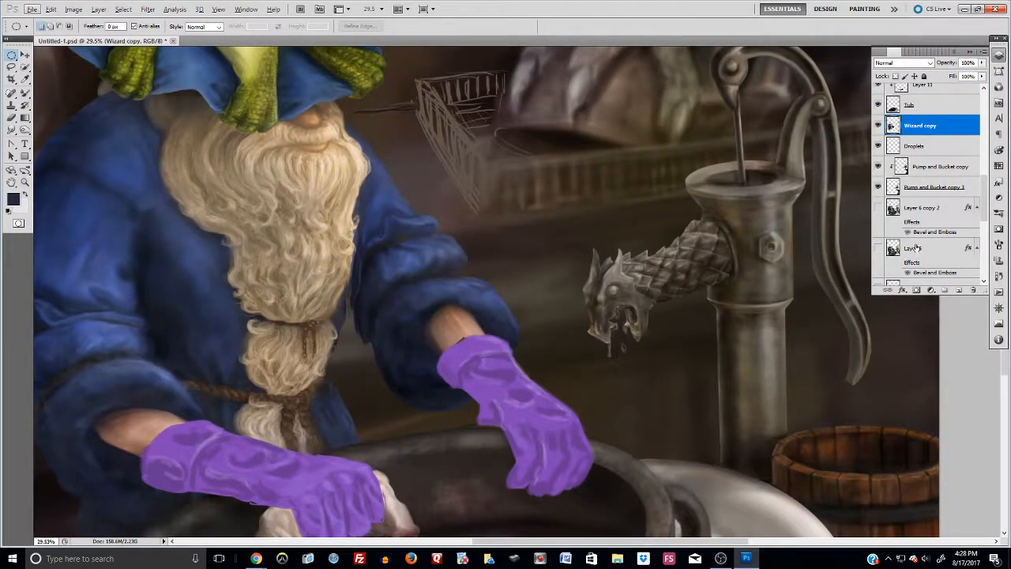
pyautogui.scroll(3, 921, 229)
pyautogui.scroll(2, 919, 213)
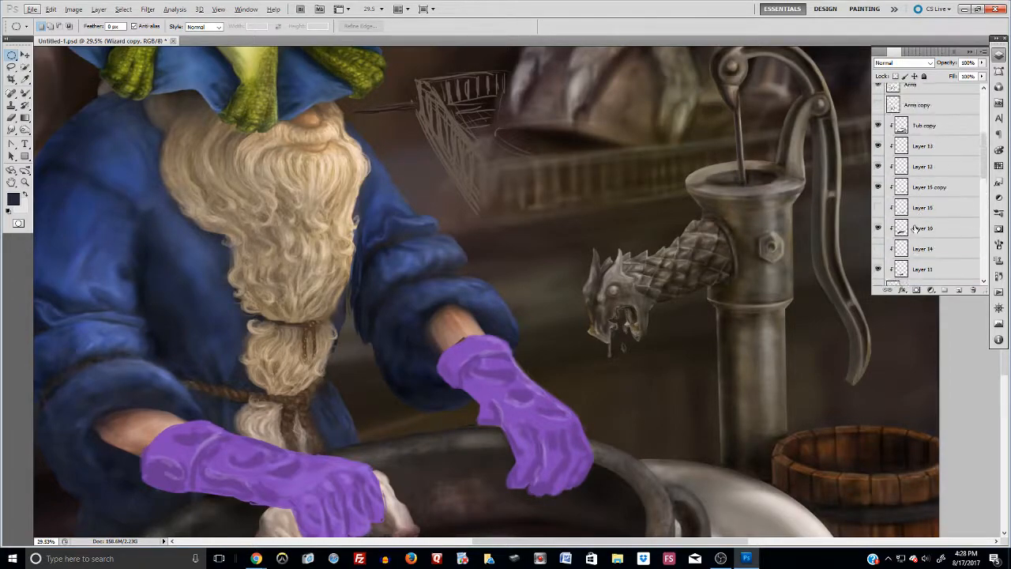
pyautogui.click(926, 94)
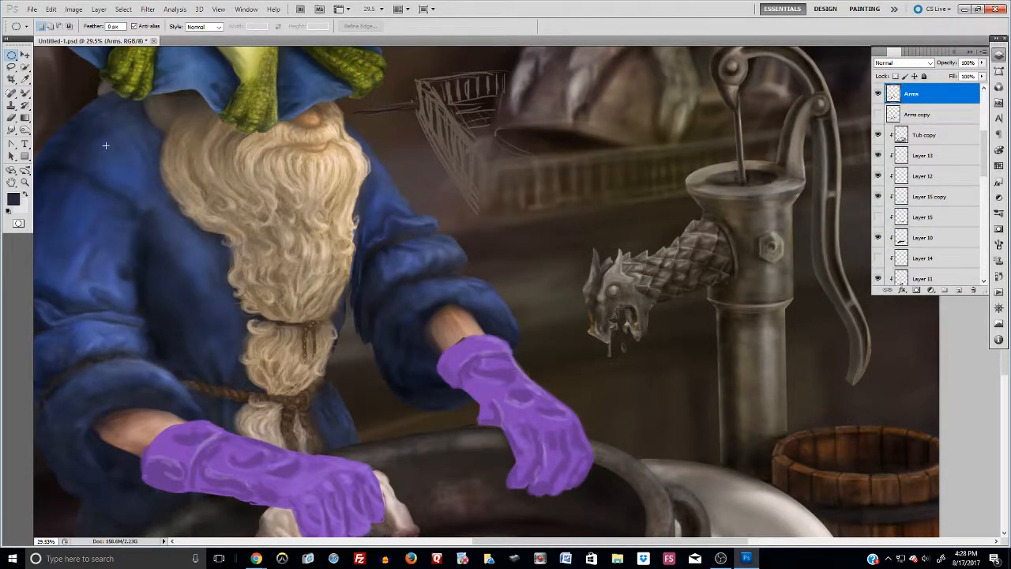
pyautogui.click(24, 56)
pyautogui.moveTo(444, 330); pyautogui.dragTo(437, 332)
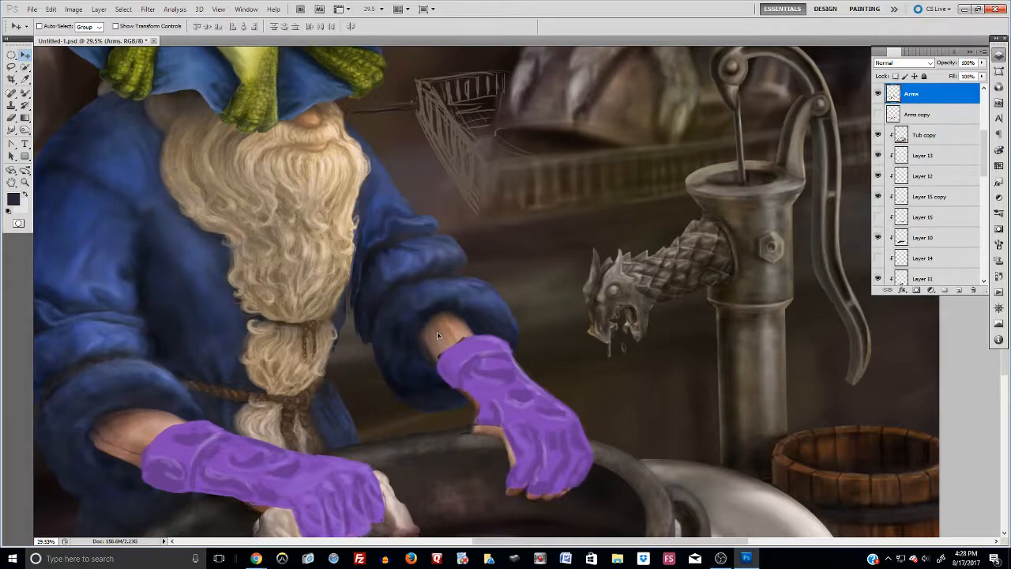
pyautogui.click(11, 56)
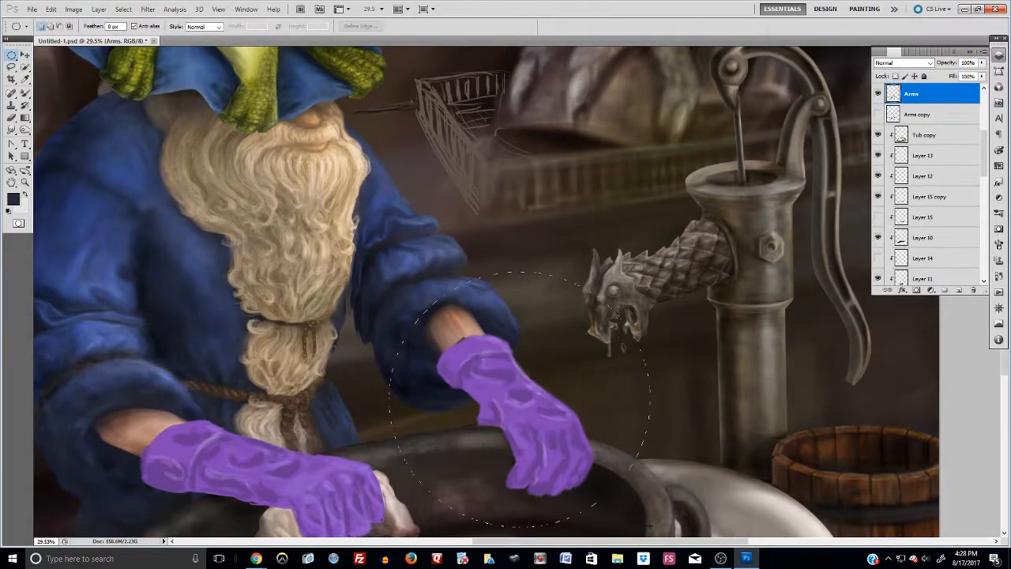
pyautogui.press('v')
pyautogui.moveTo(456, 336); pyautogui.dragTo(449, 337)
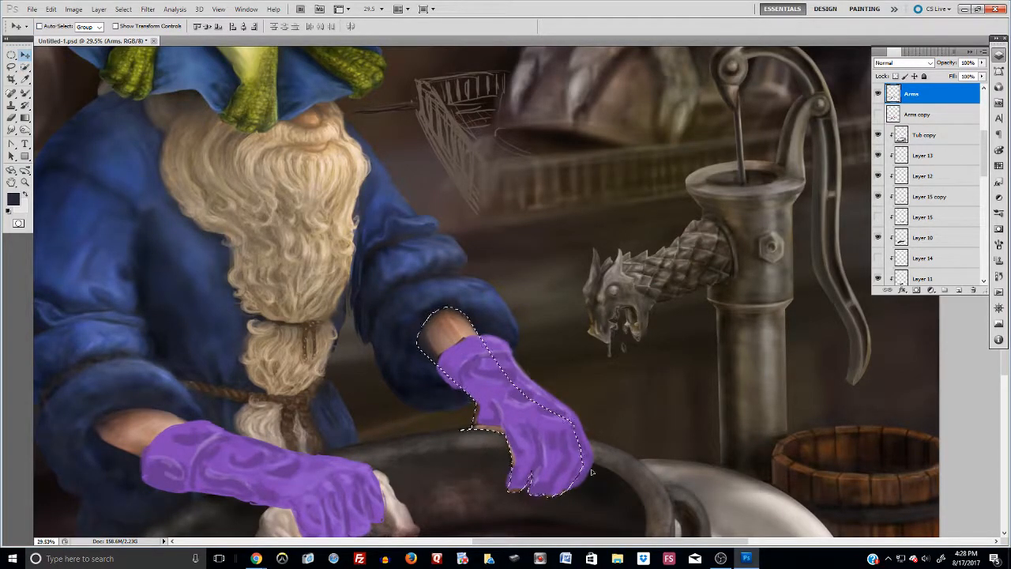
# Step: Rotate the selected forearm by -2.61° with Free Transform, nudge it up behind the glove, and clear the selection
pyautogui.hotkey('ctrl', 't')
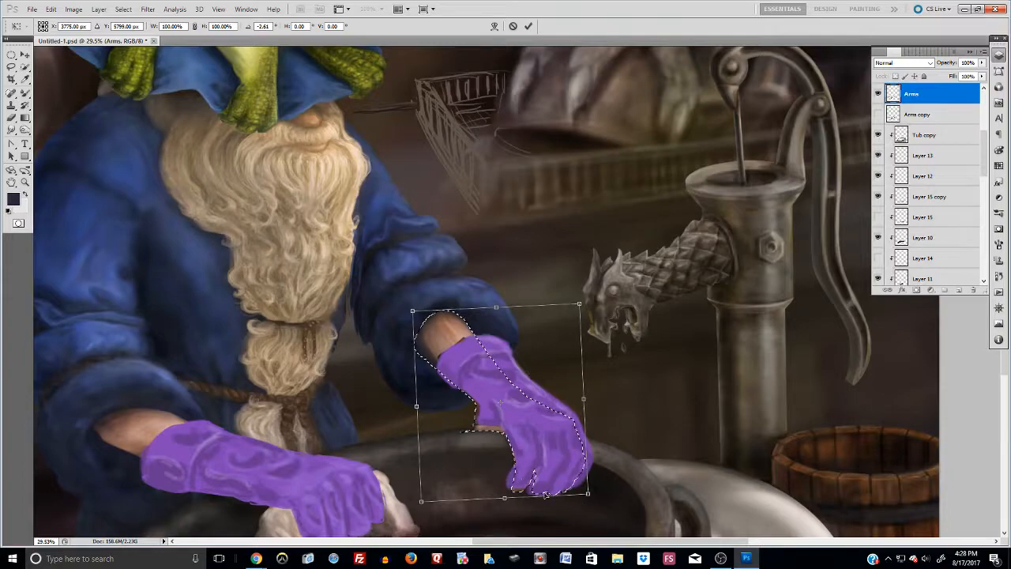
pyautogui.moveTo(529, 460); pyautogui.dragTo(531, 462)
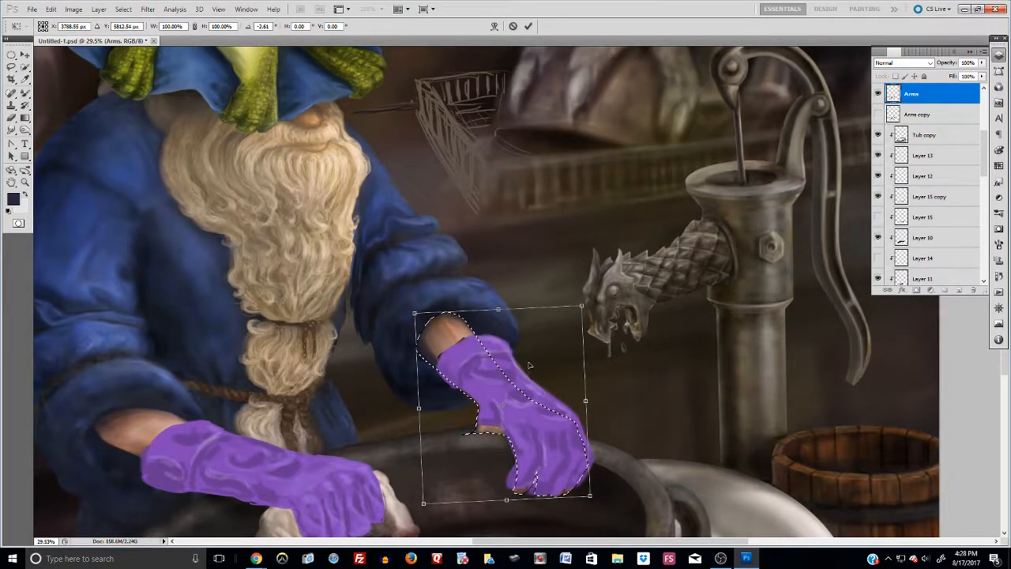
pyautogui.hotkey('shift', 'Up')
pyautogui.hotkey('shift', 'Up')
pyautogui.hotkey('shift', 'Up')
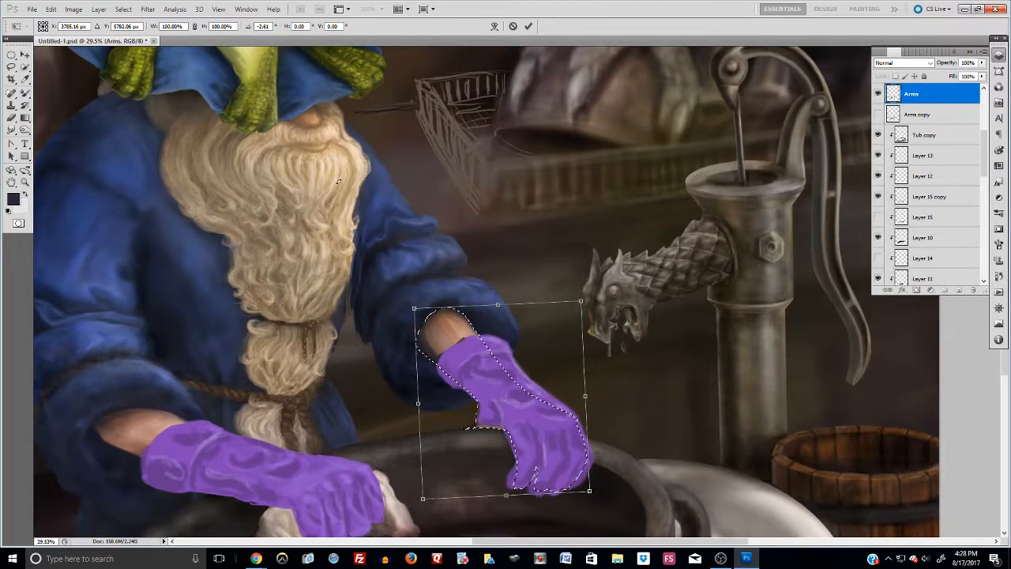
pyautogui.click(529, 27)
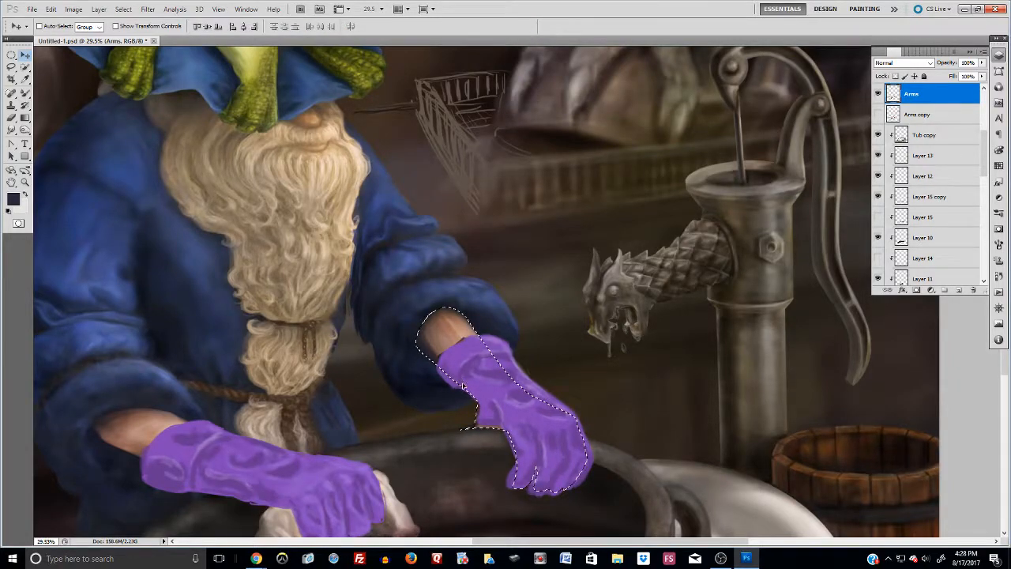
pyautogui.click(11, 54)
pyautogui.hotkey('ctrl', 'd')
pyautogui.hotkey('ctrl', '0')
pyautogui.scroll(-3, 226, 425)
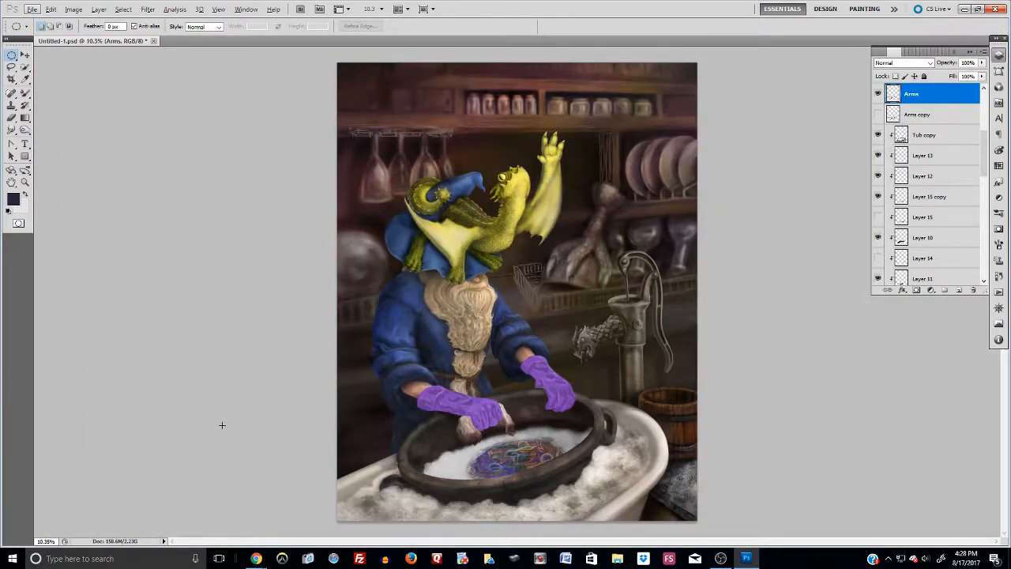
pyautogui.scroll(3, 411, 513)
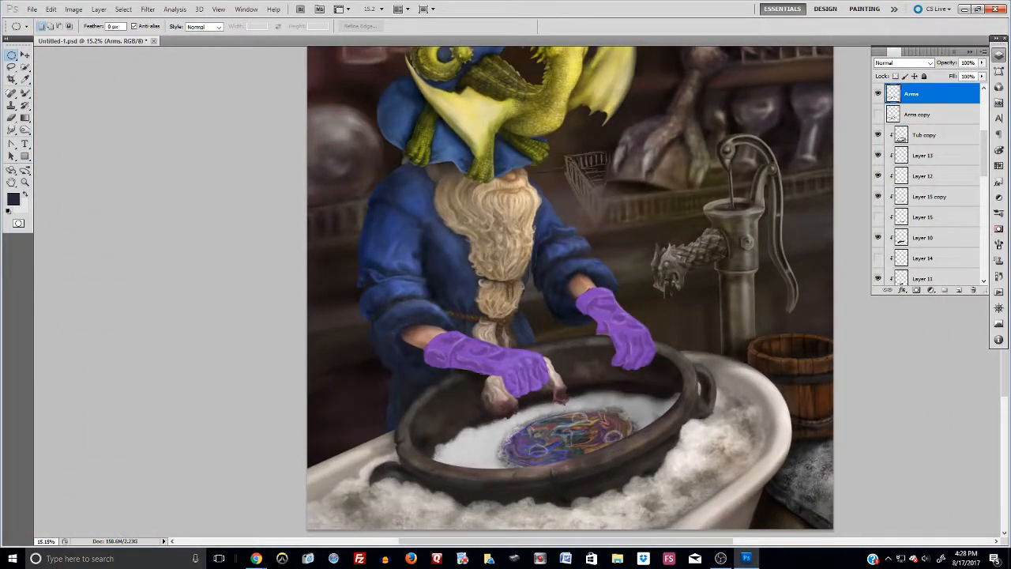
# Step: On the Arms copy 2 layer, select the glove nearest the pump with an ellipse, nudge it slightly up and toward the wizard, and deselect
pyautogui.scroll(2, 941, 171)
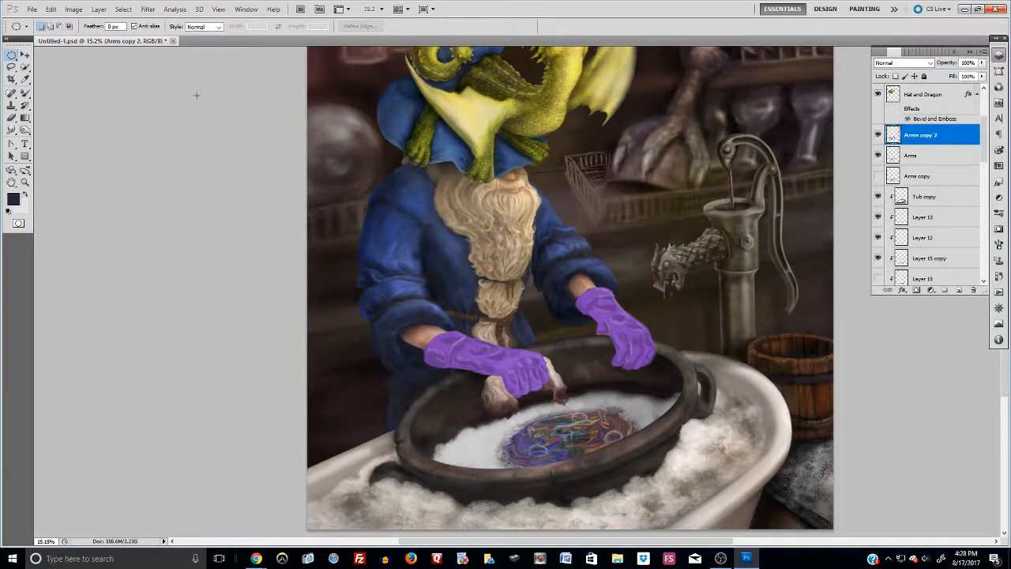
pyautogui.moveTo(712, 369); pyautogui.dragTo(725, 386)
pyautogui.click(25, 54)
pyautogui.press('Left')
pyautogui.press('Left')
pyautogui.press('Left')
pyautogui.press('Up')
pyautogui.press('Up')
pyautogui.press('Left')
pyautogui.press('Left')
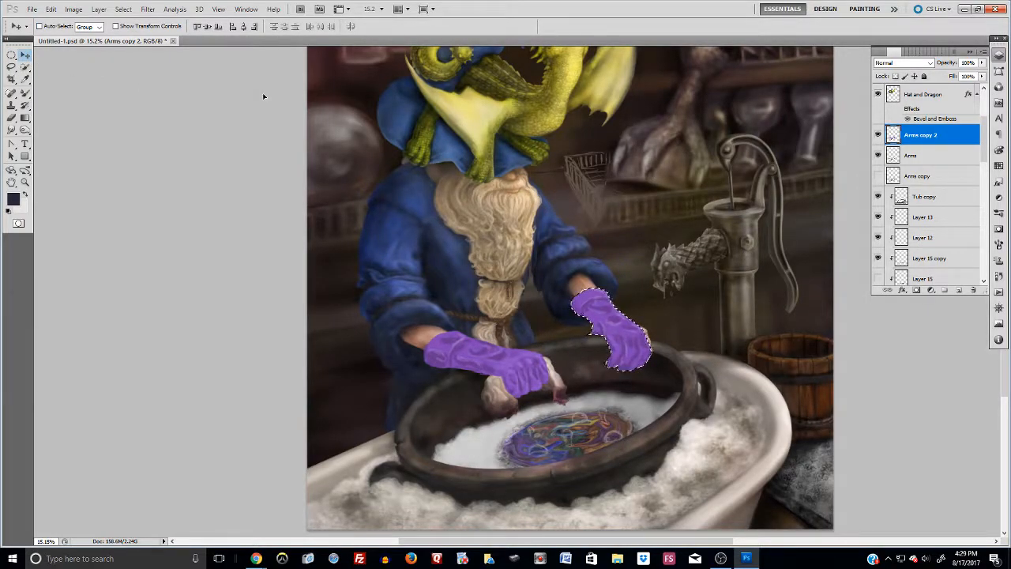
pyautogui.press('Right')
pyautogui.press('Right')
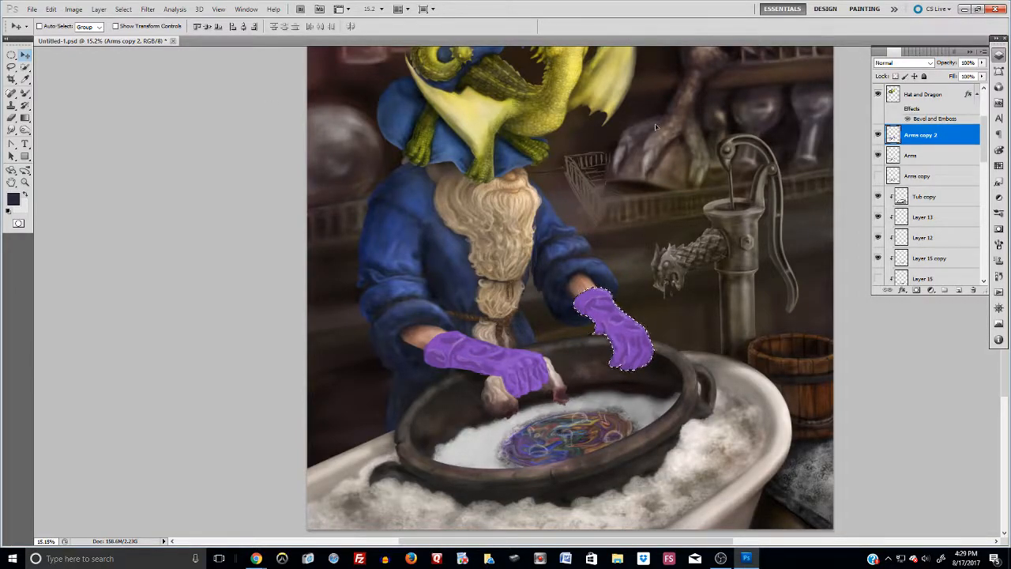
pyautogui.press('m')
pyautogui.hotkey('ctrl', 'd')
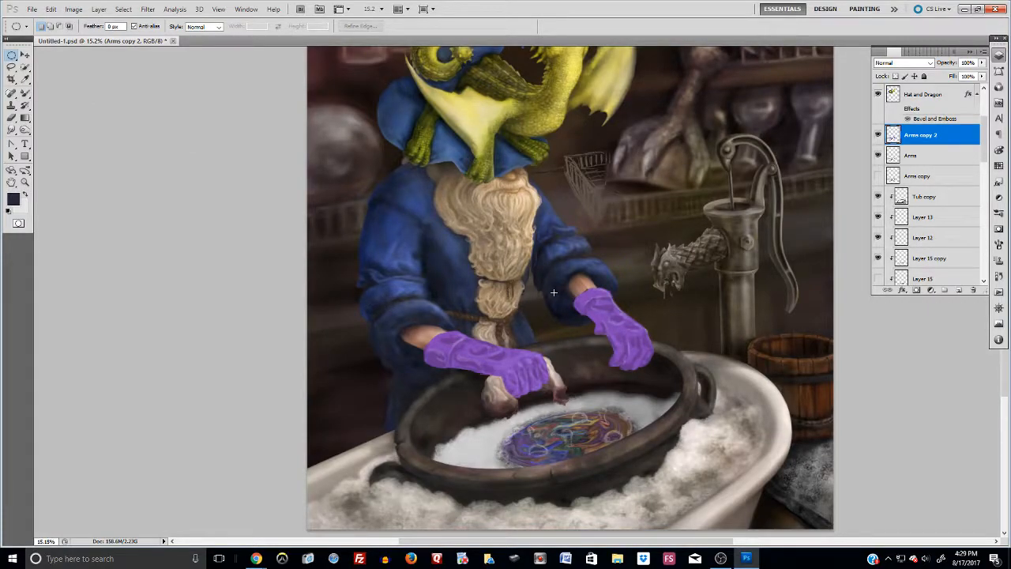
# Step: Widen the cuff of the glove nearest the pump with the Smudge tool at size 700 and 51% strength, and trim its edge with the Eraser
pyautogui.scroll(5, 564, 285)
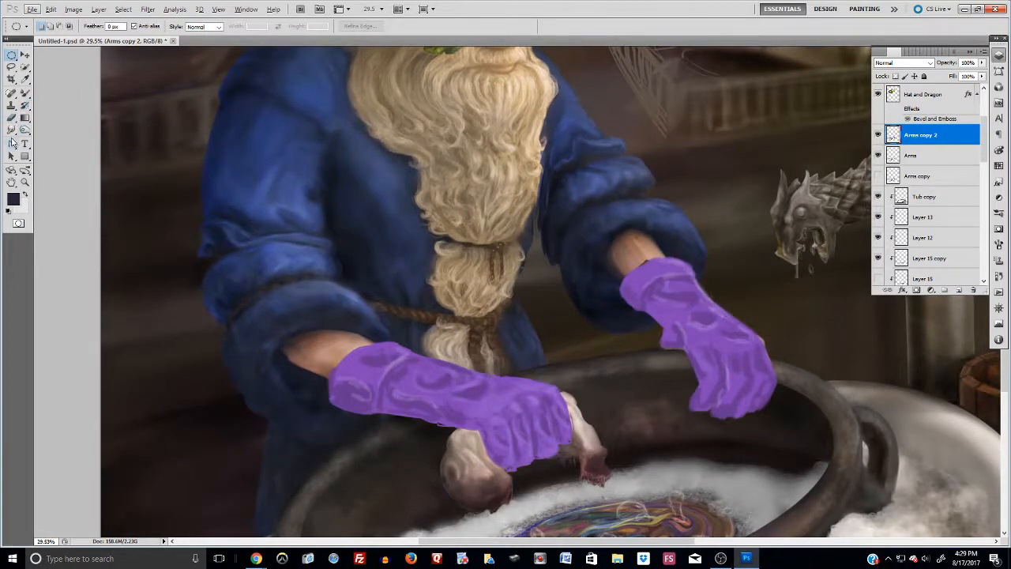
pyautogui.click(12, 131)
pyautogui.moveTo(621, 296)
pyautogui.mouseDown()
pyautogui.moveTo(671, 267)
pyautogui.moveTo(629, 267)
pyautogui.moveTo(649, 267)
pyautogui.moveTo(648, 256)
pyautogui.moveTo(666, 251)
pyautogui.moveTo(644, 269)
pyautogui.moveTo(678, 258)
pyautogui.moveTo(671, 268)
pyautogui.moveTo(672, 254)
pyautogui.moveTo(682, 260)
pyautogui.moveTo(657, 262)
pyautogui.moveTo(665, 254)
pyautogui.moveTo(687, 266)
pyautogui.moveTo(675, 260)
pyautogui.moveTo(704, 255)
pyautogui.moveTo(647, 277)
pyautogui.moveTo(635, 267)
pyautogui.moveTo(671, 250)
pyautogui.mouseUp()
pyautogui.press(']')
pyautogui.press(']')
pyautogui.press(']')
pyautogui.press(']')
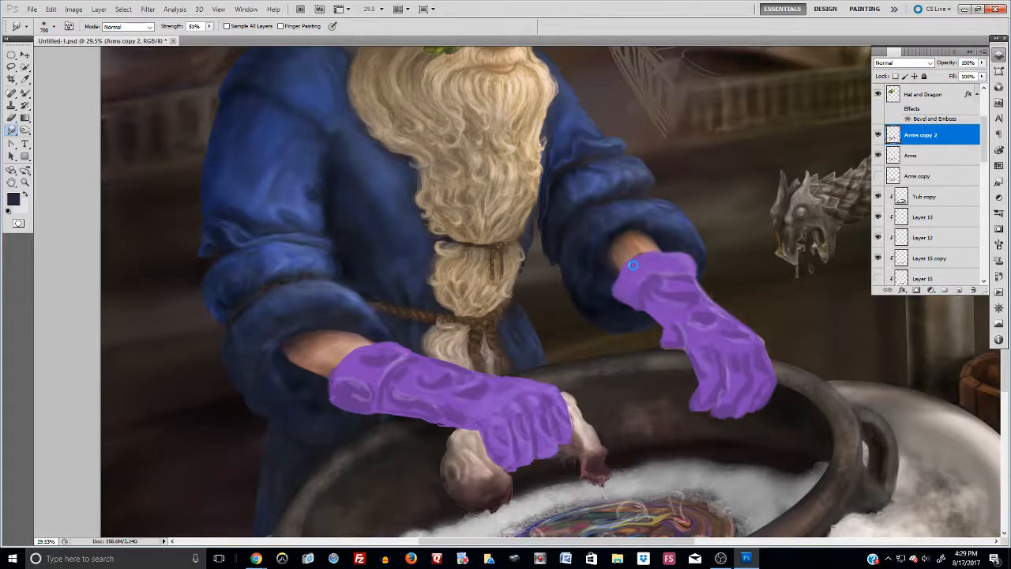
pyautogui.moveTo(703, 261); pyautogui.dragTo(709, 267)
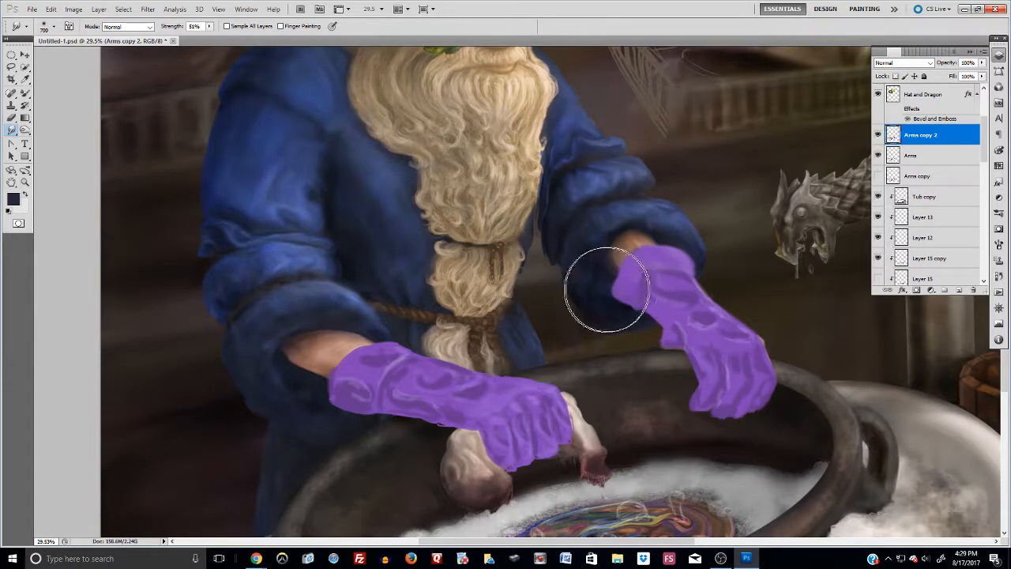
pyautogui.moveTo(676, 275); pyautogui.dragTo(688, 268)
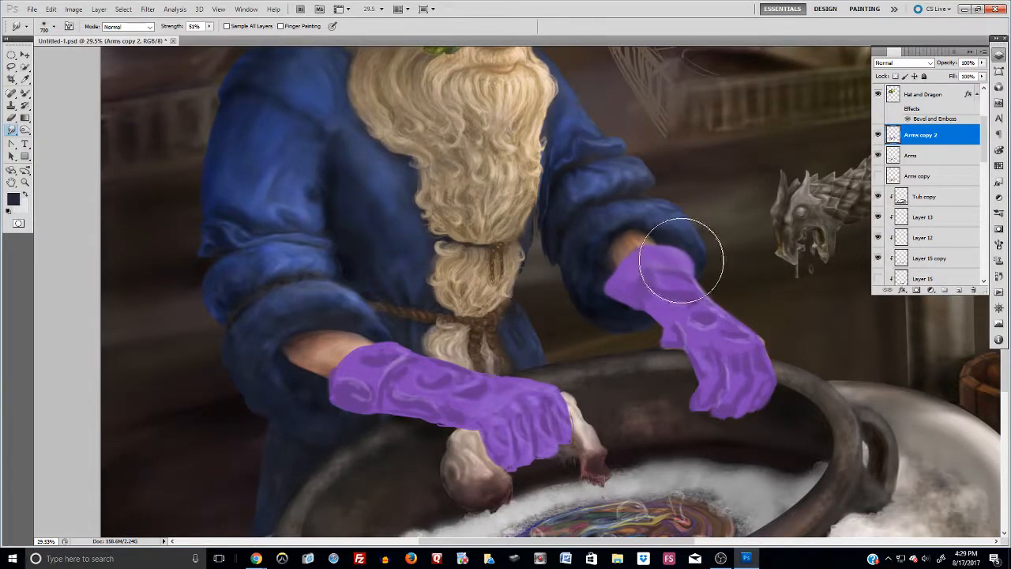
pyautogui.moveTo(689, 237); pyautogui.dragTo(706, 245)
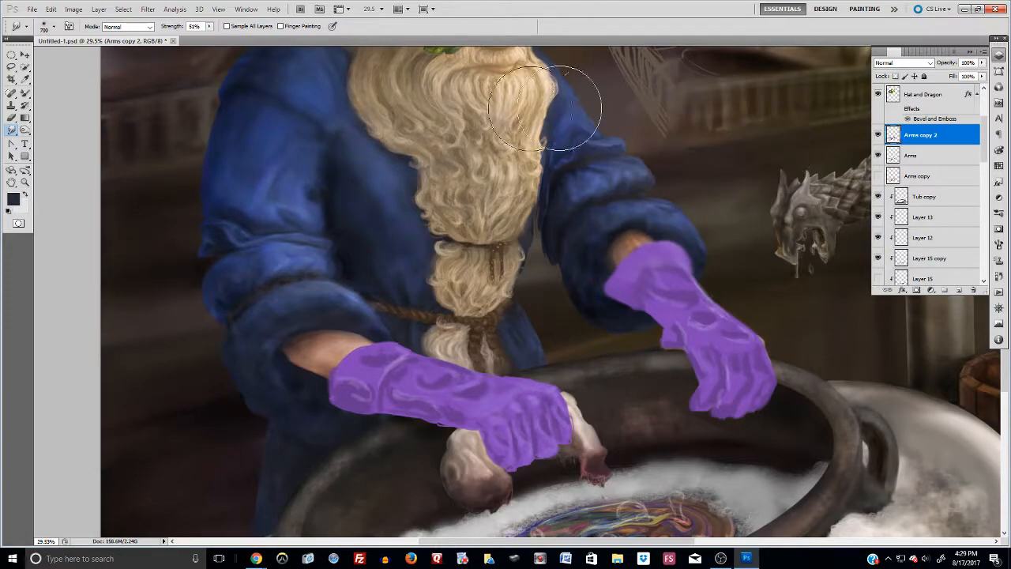
pyautogui.click(11, 119)
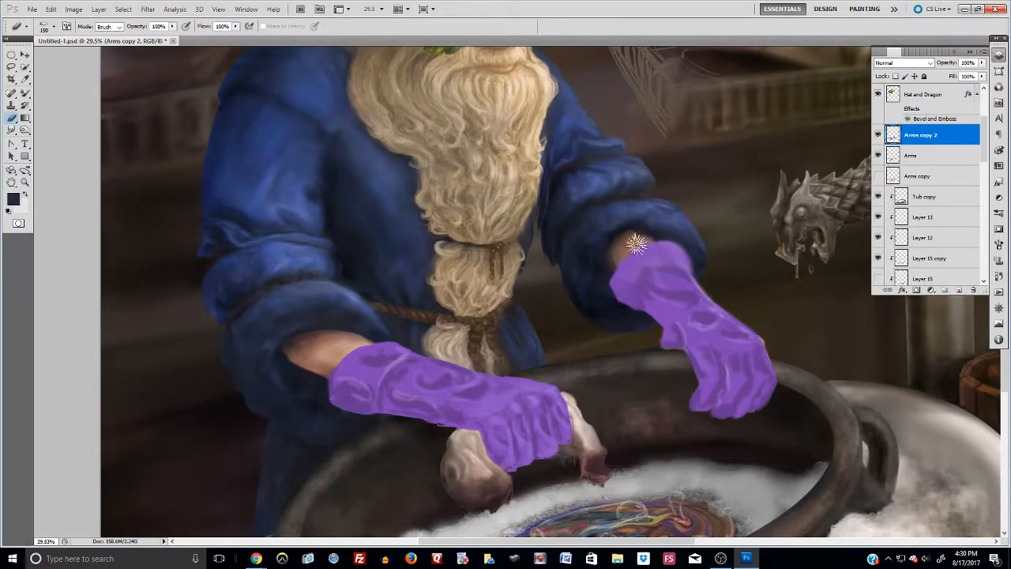
pyautogui.moveTo(651, 237)
pyautogui.mouseDown()
pyautogui.moveTo(707, 255)
pyautogui.moveTo(693, 241)
pyautogui.moveTo(697, 257)
pyautogui.moveTo(686, 235)
pyautogui.moveTo(720, 261)
pyautogui.mouseUp()
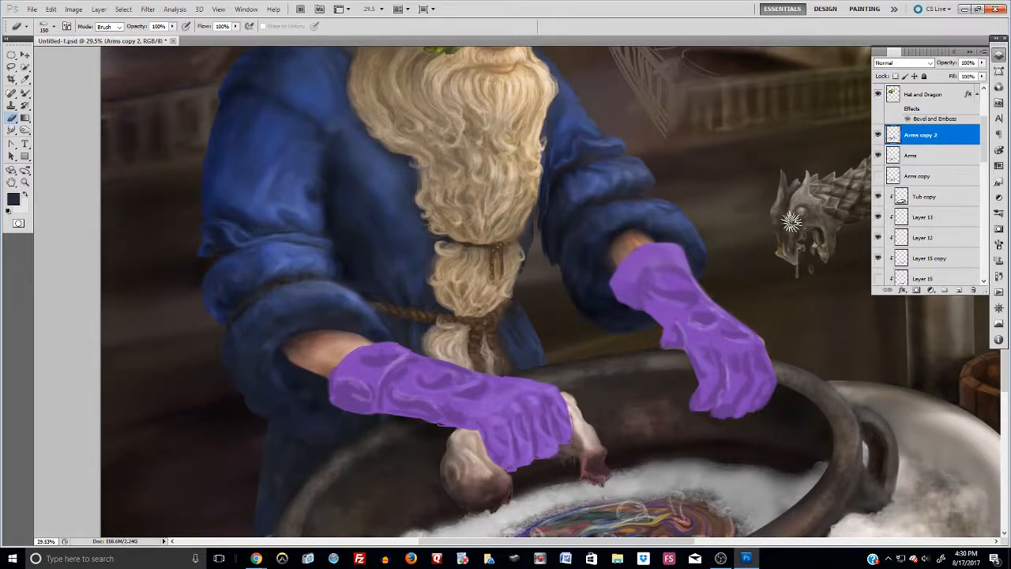
# Step: Fill out the outer edge of the glove nearest the pump in sampled purple, using the Brush tool in Behind mode at size 100
pyautogui.press('b')
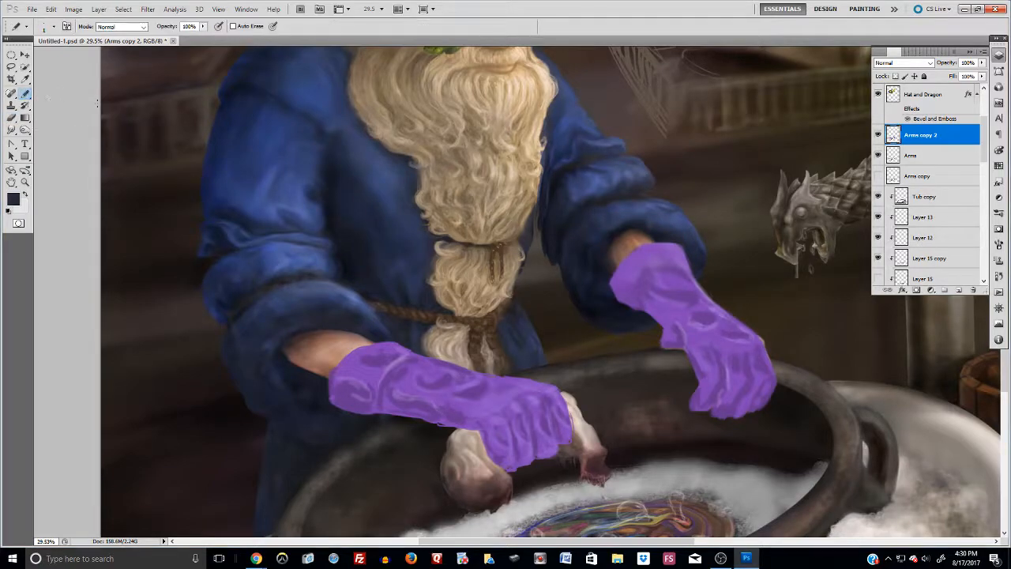
pyautogui.keyDown('alt'); pyautogui.click(680, 281); pyautogui.keyUp('alt')
pyautogui.click(53, 28)
pyautogui.click(72, 196)
pyautogui.rightClick(25, 93)
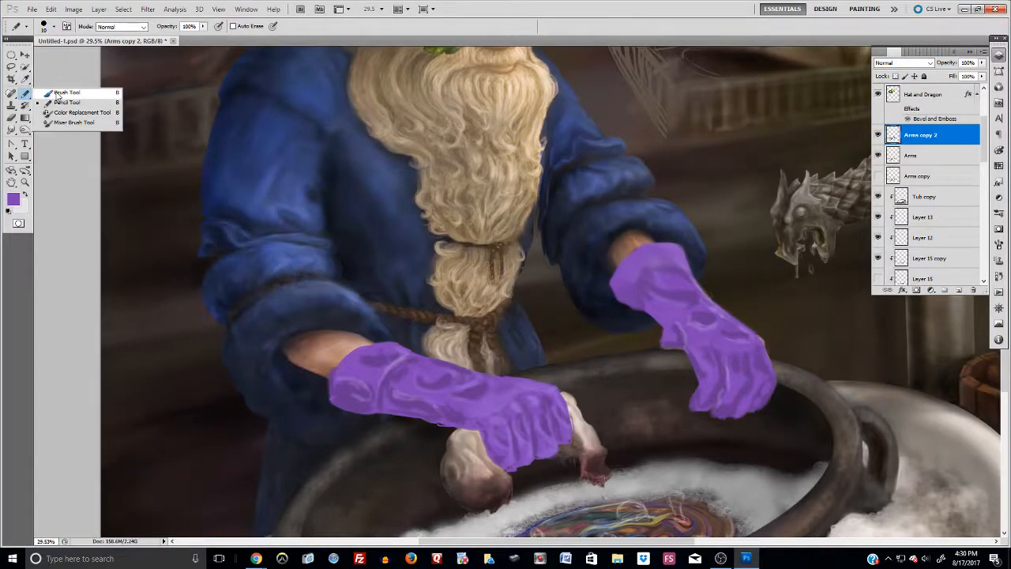
pyautogui.click(57, 92)
pyautogui.press(']')
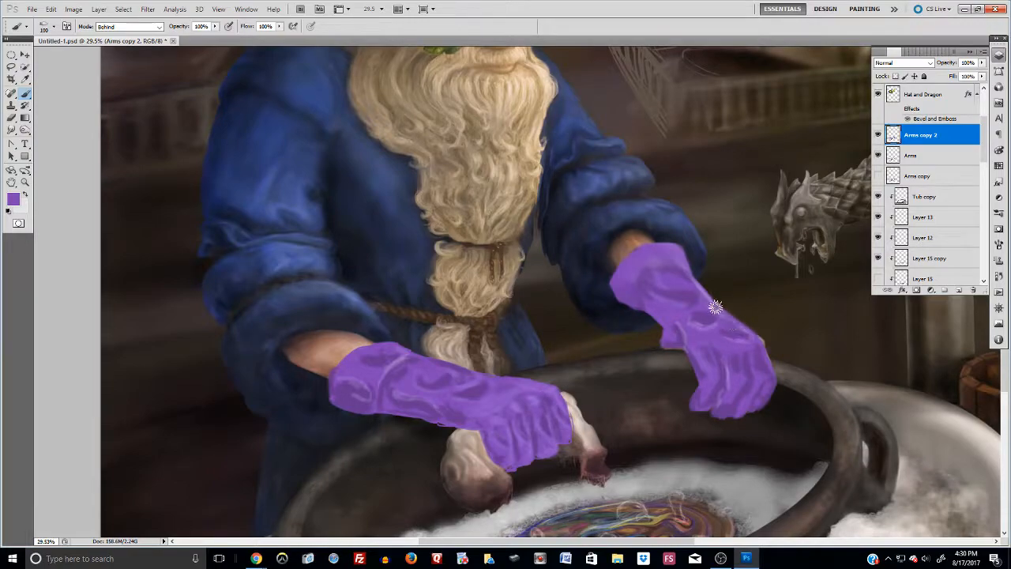
pyautogui.moveTo(722, 304); pyautogui.dragTo(766, 348)
# Step: Return the brush to Normal mode and paint darker purple shading at the wrist of the glove nearest the pump
pyautogui.click(128, 27)
pyautogui.click(132, 37)
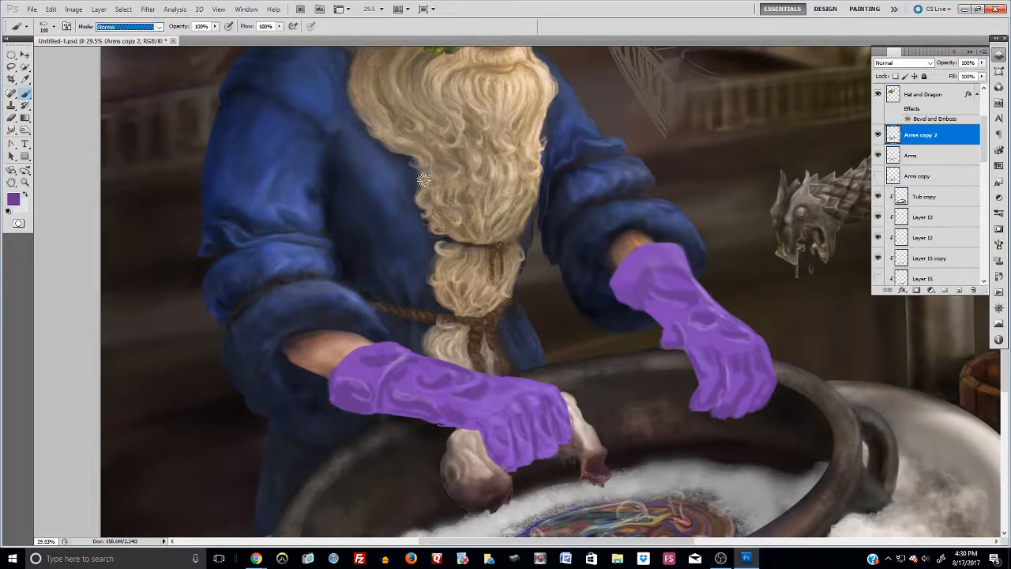
pyautogui.moveTo(665, 328)
pyautogui.mouseDown()
pyautogui.moveTo(683, 316)
pyautogui.moveTo(670, 316)
pyautogui.mouseUp()
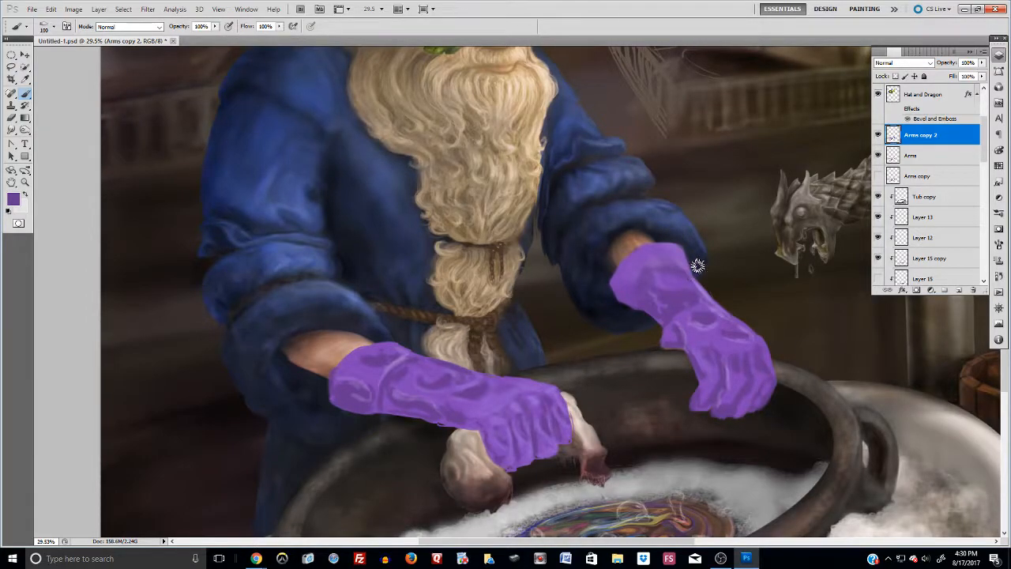
# Step: Repaint the cuff and wrist folds of the glove nearest the pump at 27% opacity, sampling light and dark purples from the glove
pyautogui.keyDown('alt'); pyautogui.click(697, 312); pyautogui.keyUp('alt')
pyautogui.click(215, 27)
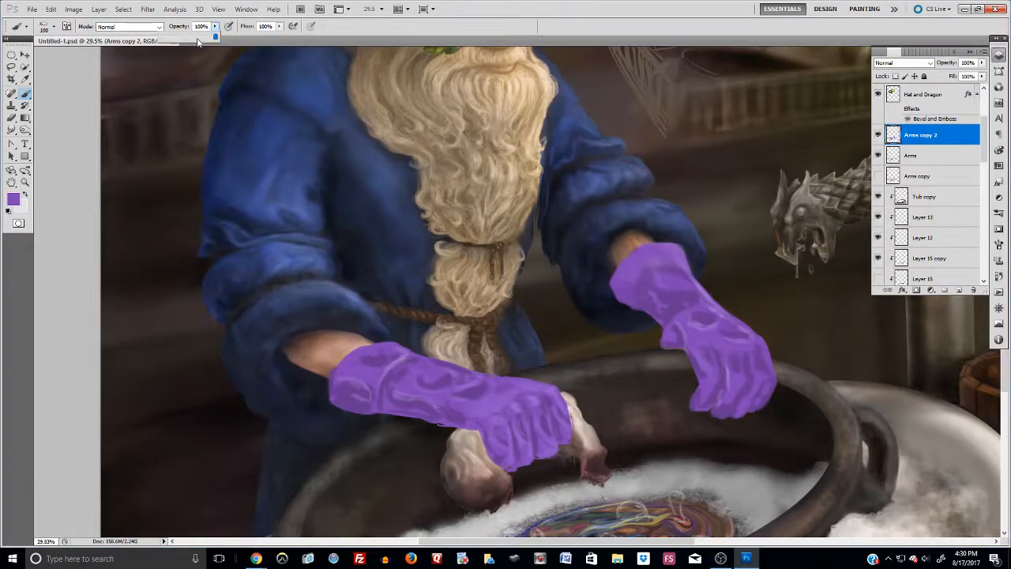
pyautogui.click(680, 285)
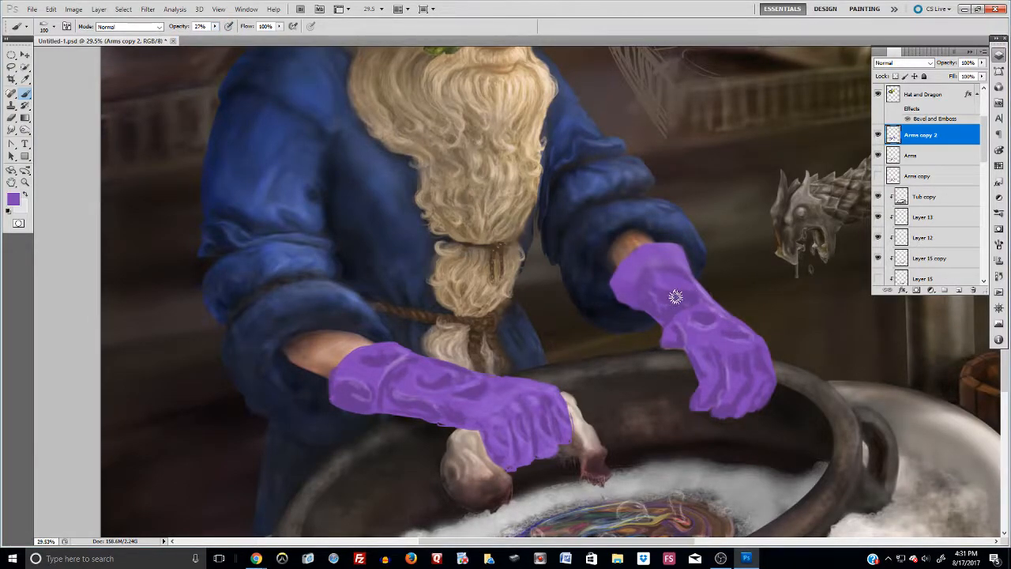
pyautogui.moveTo(706, 305); pyautogui.dragTo(673, 299)
pyautogui.keyDown('alt'); pyautogui.click(677, 333); pyautogui.keyUp('alt')
pyautogui.keyDown('alt'); pyautogui.click(683, 326); pyautogui.keyUp('alt')
pyautogui.keyDown('alt'); pyautogui.click(743, 342); pyautogui.keyUp('alt')
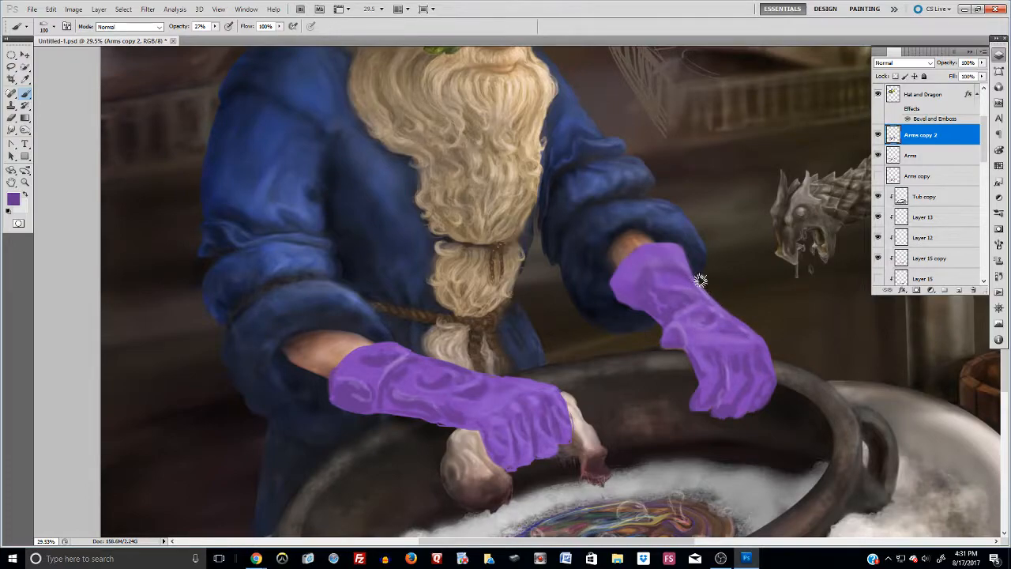
pyautogui.keyDown('alt'); pyautogui.click(678, 287); pyautogui.keyUp('alt')
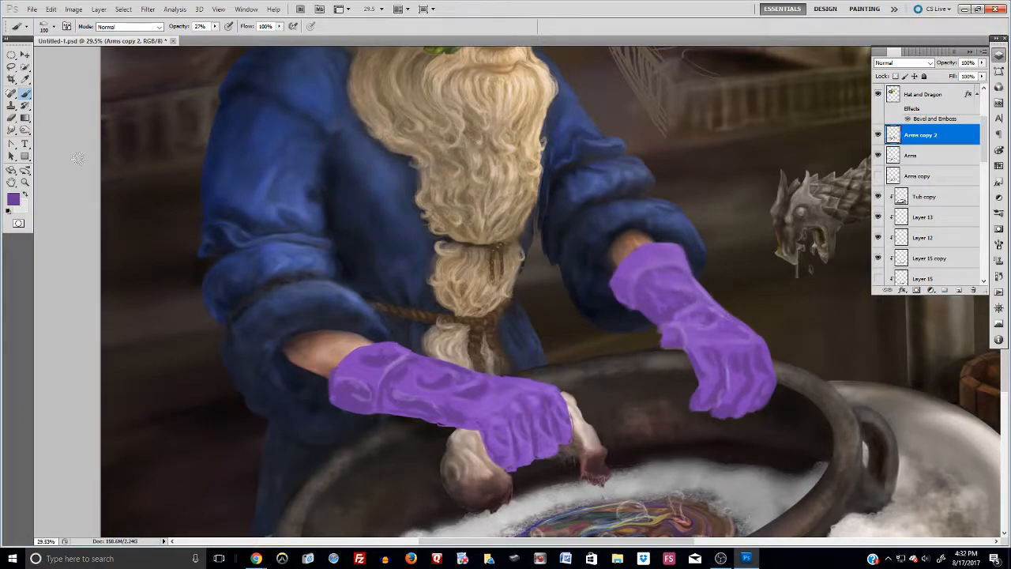
# Step: Smudge the cuff edges of the glove nearest the pump with the Smudge tool at size 175 and 51% strength
pyautogui.click(11, 118)
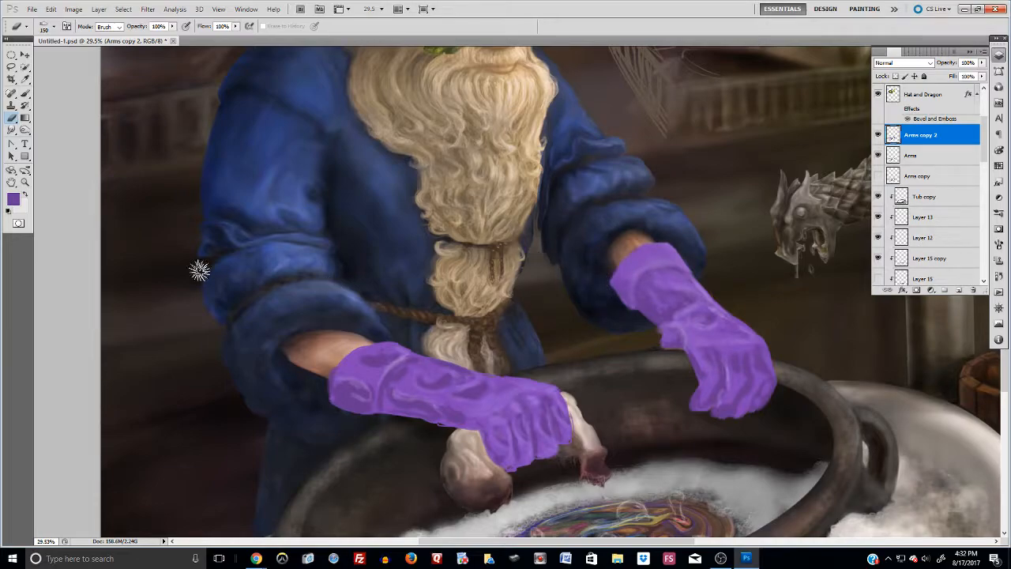
pyautogui.click(13, 131)
pyautogui.press('[')
pyautogui.press('[')
pyautogui.press('[')
pyautogui.press('[')
pyautogui.press('[')
pyautogui.press('[')
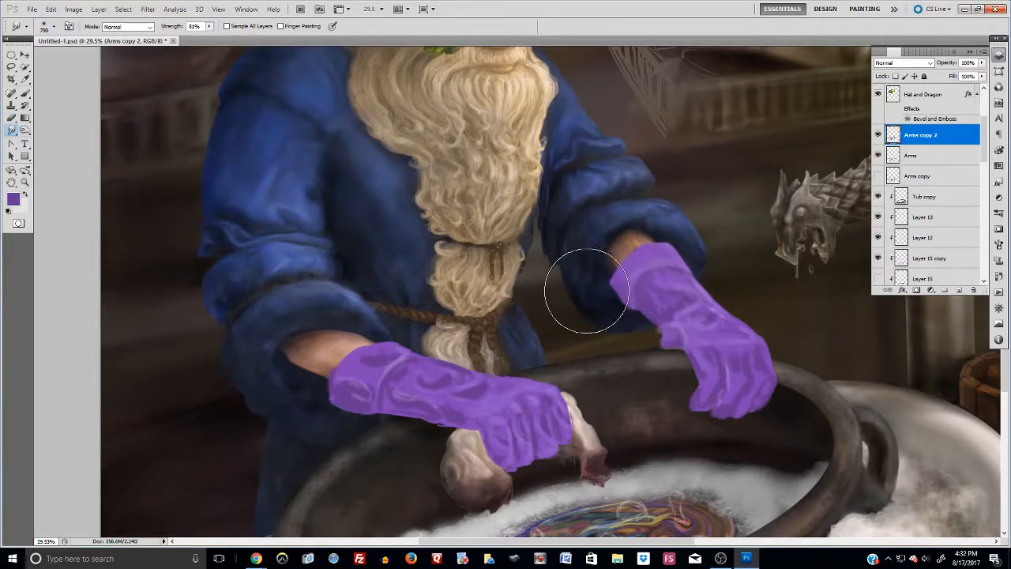
pyautogui.press('[')
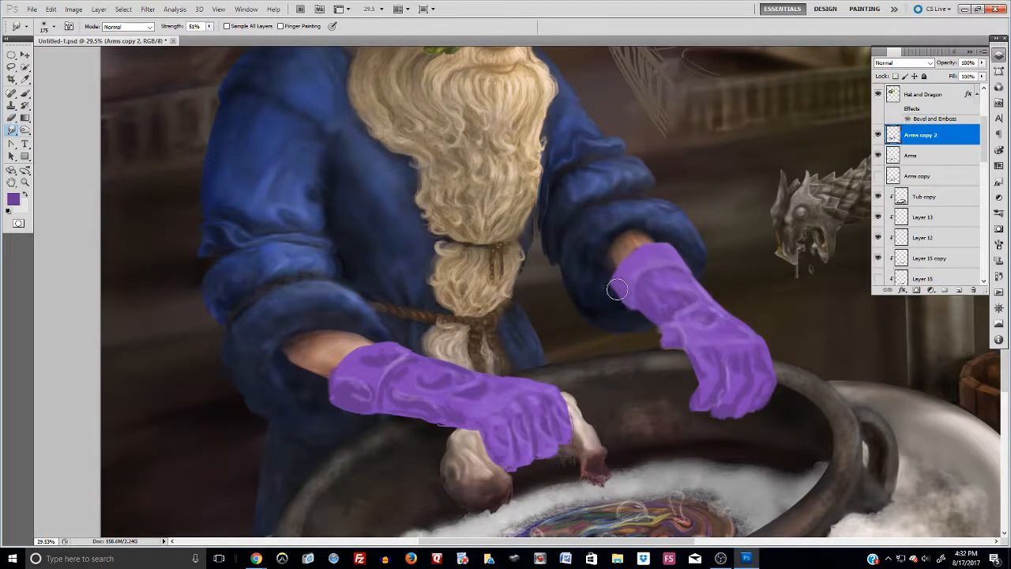
pyautogui.moveTo(612, 286)
pyautogui.mouseDown()
pyautogui.moveTo(651, 260)
pyautogui.moveTo(622, 297)
pyautogui.mouseUp()
pyautogui.moveTo(678, 242)
pyautogui.mouseDown()
pyautogui.moveTo(746, 257)
pyautogui.moveTo(661, 246)
pyautogui.moveTo(692, 251)
pyautogui.moveTo(687, 259)
pyautogui.moveTo(675, 236)
pyautogui.moveTo(604, 283)
pyautogui.moveTo(686, 253)
pyautogui.mouseUp()
# Step: Check both gloves against the whole painting and up close
pyautogui.hotkey('ctrl', '-')
pyautogui.hotkey('ctrl', '-')
pyautogui.hotkey('ctrl', '-')
pyautogui.hotkey('ctrl', '-')
pyautogui.hotkey('ctrl', '-')
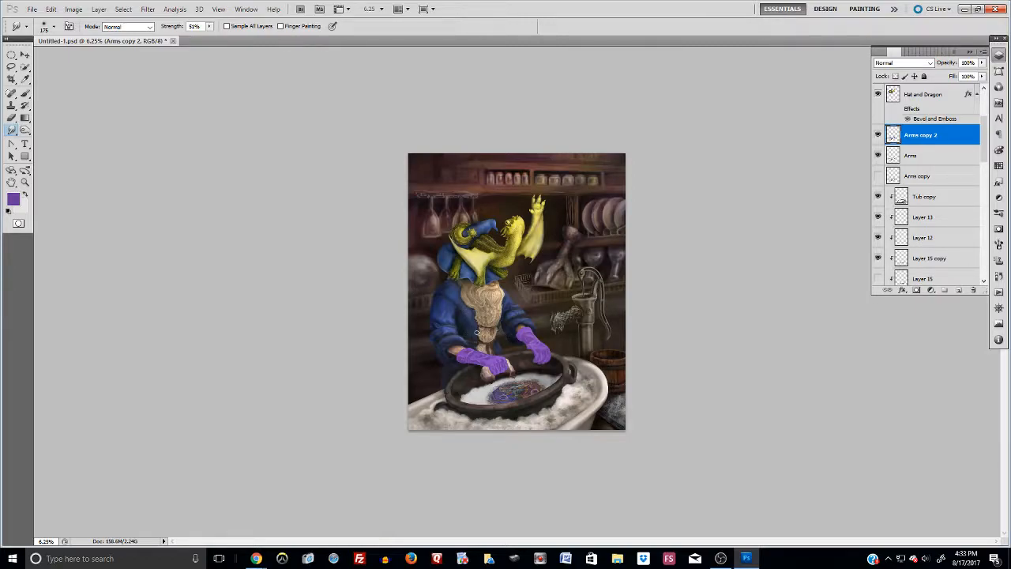
pyautogui.hotkey('ctrl', '+')
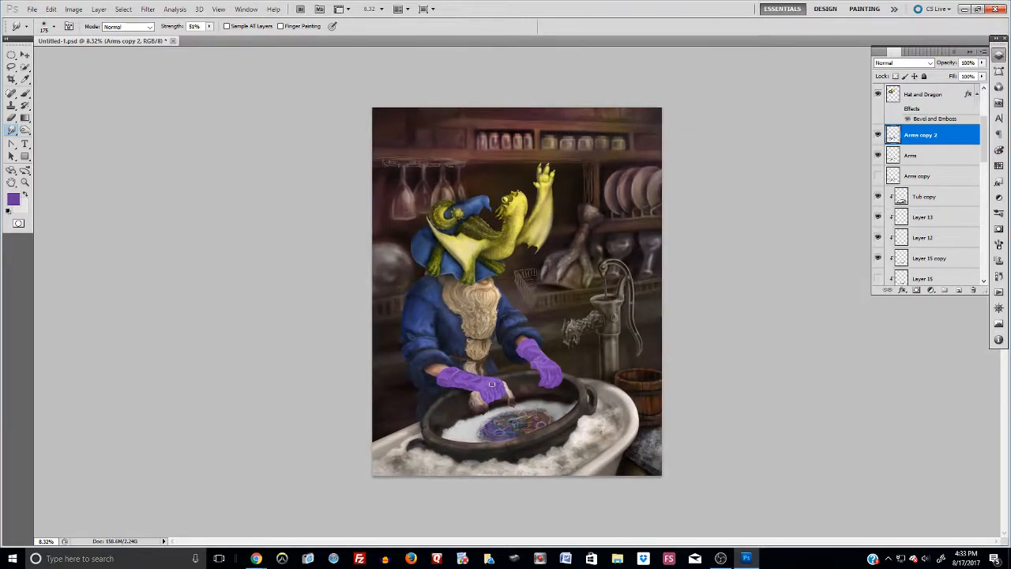
pyautogui.scroll(5, 491, 385)
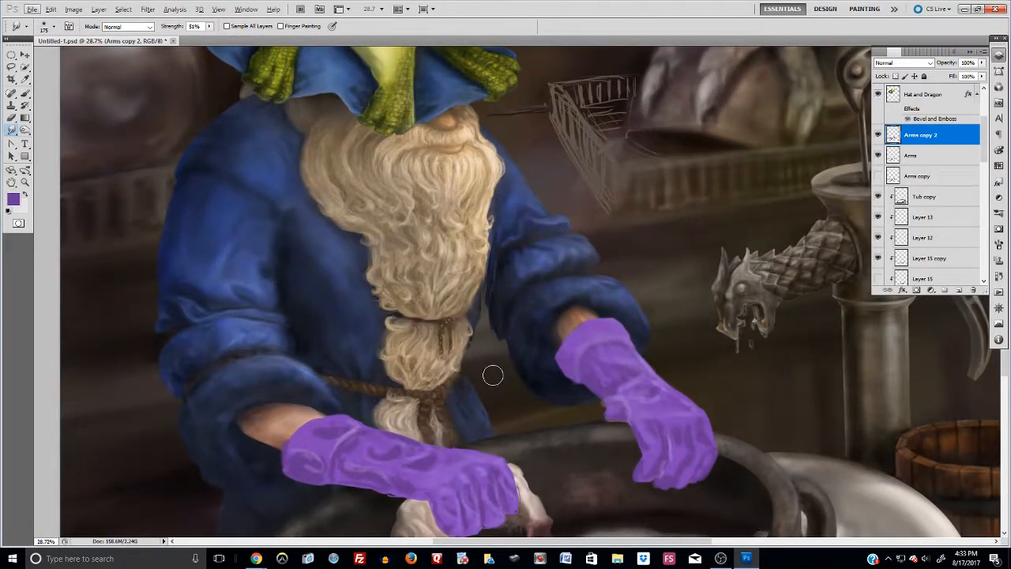
pyautogui.scroll(-3, 492, 376)
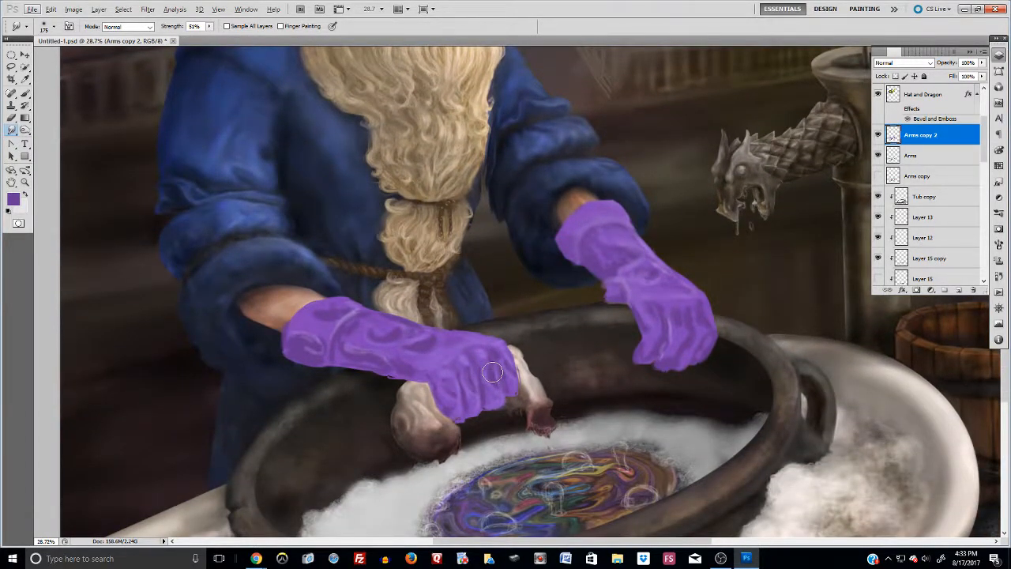
# Step: Desaturate the purple of both gloves with the Sponge tool at size 900 and 100% flow
pyautogui.click(24, 131)
pyautogui.moveTo(24, 131); pyautogui.dragTo(72, 155)
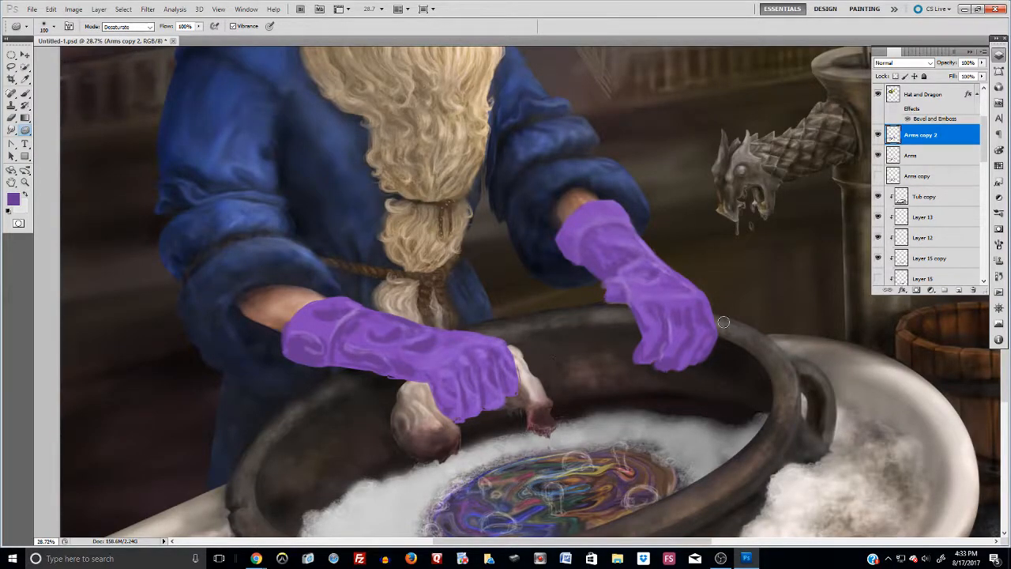
pyautogui.press(']')
pyautogui.press(']')
pyautogui.press(']')
pyautogui.press(']')
pyautogui.press(']')
pyautogui.press(']')
pyautogui.press(']')
pyautogui.press(']')
pyautogui.press(']')
pyautogui.press(']')
pyautogui.moveTo(480, 413); pyautogui.dragTo(328, 345)
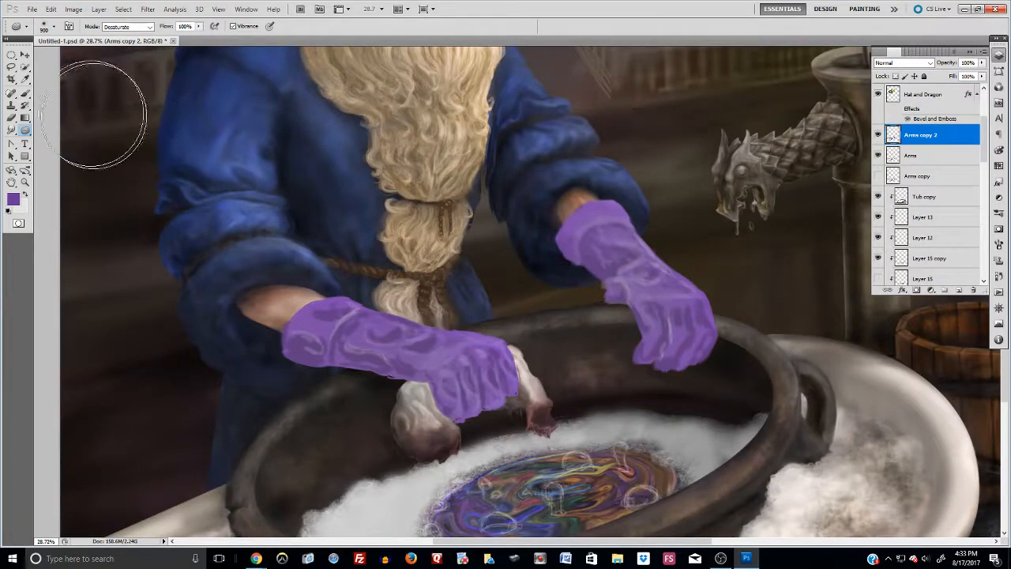
# Step: Blend the folds and fingers of the glove nearest the pump with the Mixer Brush at size 50, 22% wet and 17% flow
pyautogui.click(26, 94)
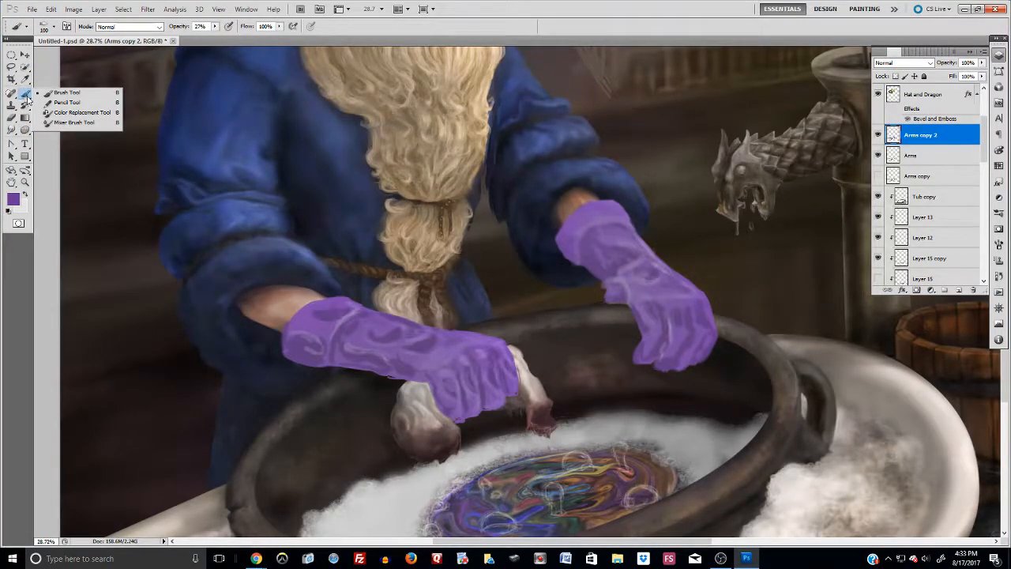
pyautogui.click(74, 123)
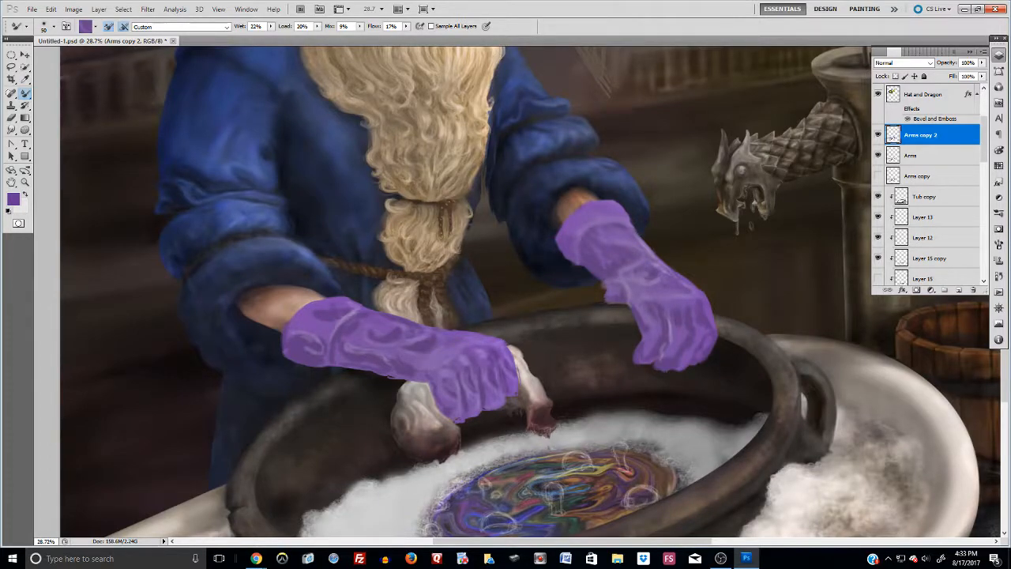
pyautogui.hotkey('alt', 'Tab')
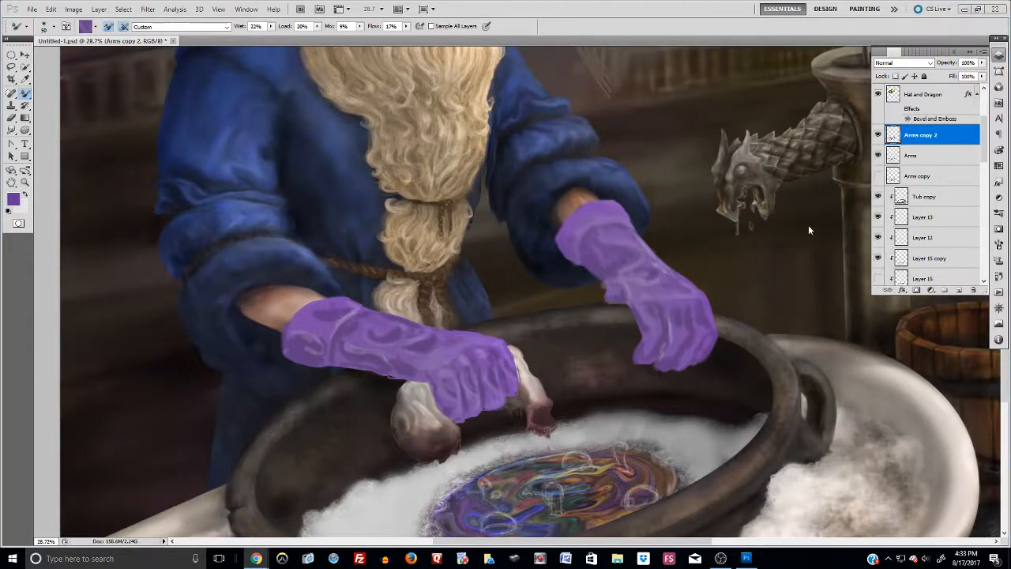
pyautogui.hotkey('alt', 'Tab')
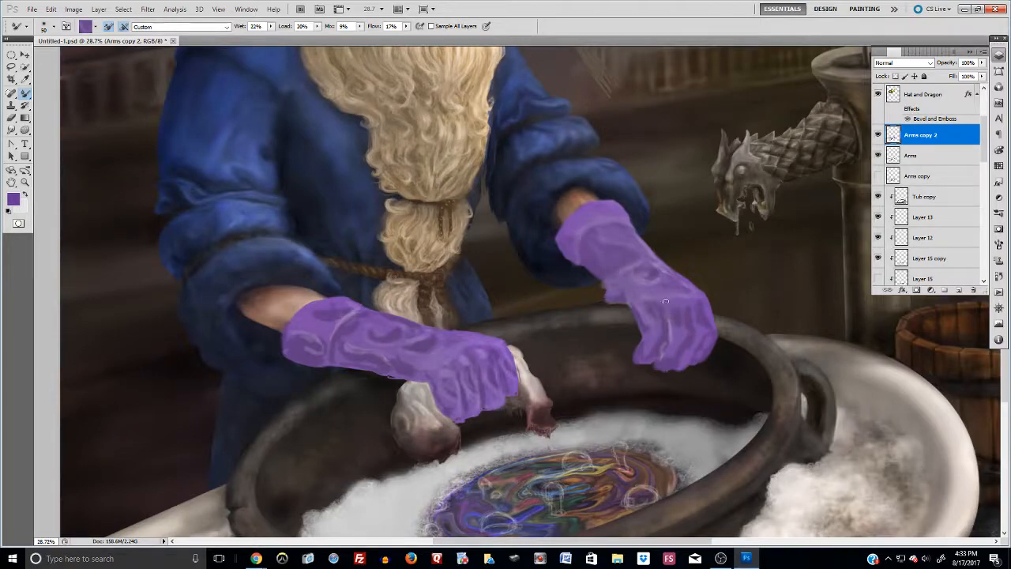
pyautogui.moveTo(674, 299); pyautogui.dragTo(678, 317)
pyautogui.moveTo(647, 284); pyautogui.dragTo(660, 274)
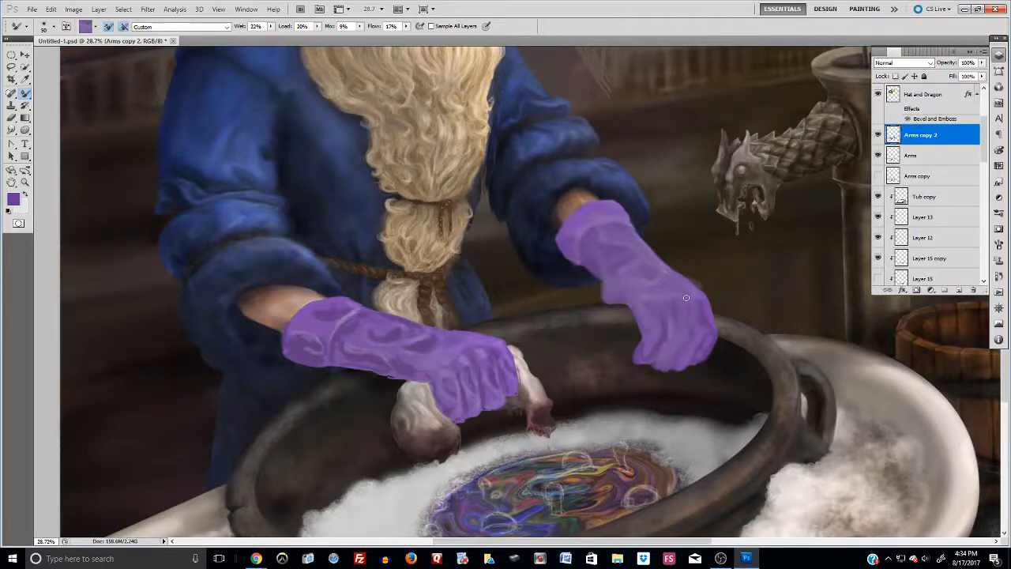
pyautogui.moveTo(699, 297)
pyautogui.mouseDown()
pyautogui.moveTo(712, 331)
pyautogui.moveTo(696, 356)
pyautogui.mouseUp()
# Step: Shade between the fingers of the glove nearest the pump with the Burn tool at size 40, midtones, 13% exposure, alternating with dodging
pyautogui.moveTo(24, 129); pyautogui.dragTo(73, 140)
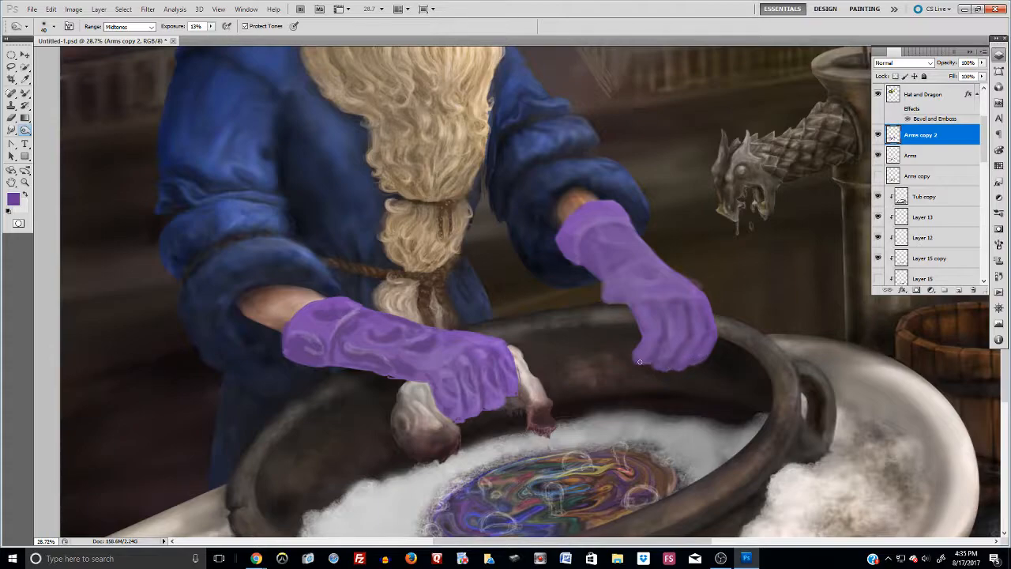
pyautogui.moveTo(634, 354); pyautogui.dragTo(650, 351)
pyautogui.moveTo(687, 308); pyautogui.dragTo(688, 320)
pyautogui.press('alt')
pyautogui.press('alt')
pyautogui.press('alt')
pyautogui.press('alt')
pyautogui.moveTo(655, 321); pyautogui.dragTo(658, 332)
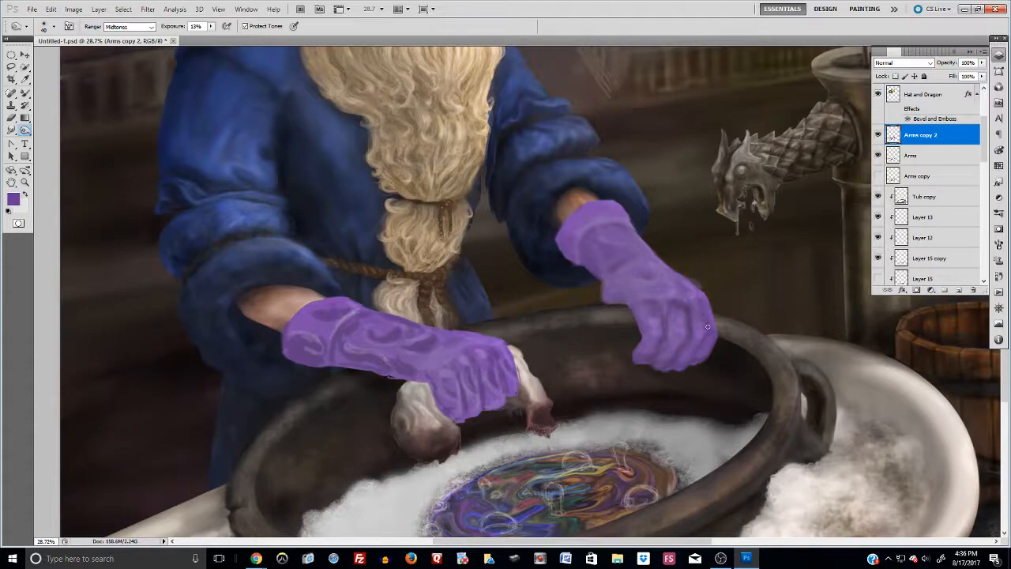
# Step: Burn and dodge the outer edge and fingertips of the glove nearest the pump
pyautogui.moveTo(705, 313)
pyautogui.mouseDown()
pyautogui.moveTo(682, 364)
pyautogui.moveTo(699, 349)
pyautogui.moveTo(677, 370)
pyautogui.mouseUp()
pyautogui.press('alt')
pyautogui.moveTo(704, 359); pyautogui.dragTo(707, 354)
pyautogui.moveTo(644, 364); pyautogui.dragTo(638, 354)
# Step: Blend sampled purples over the knuckles of the glove nearest the pump with the Mixer Brush, and burn shading into its fingertips
pyautogui.hotkey('ctrl', '-')
pyautogui.hotkey('ctrl', '-')
pyautogui.hotkey('ctrl', '-')
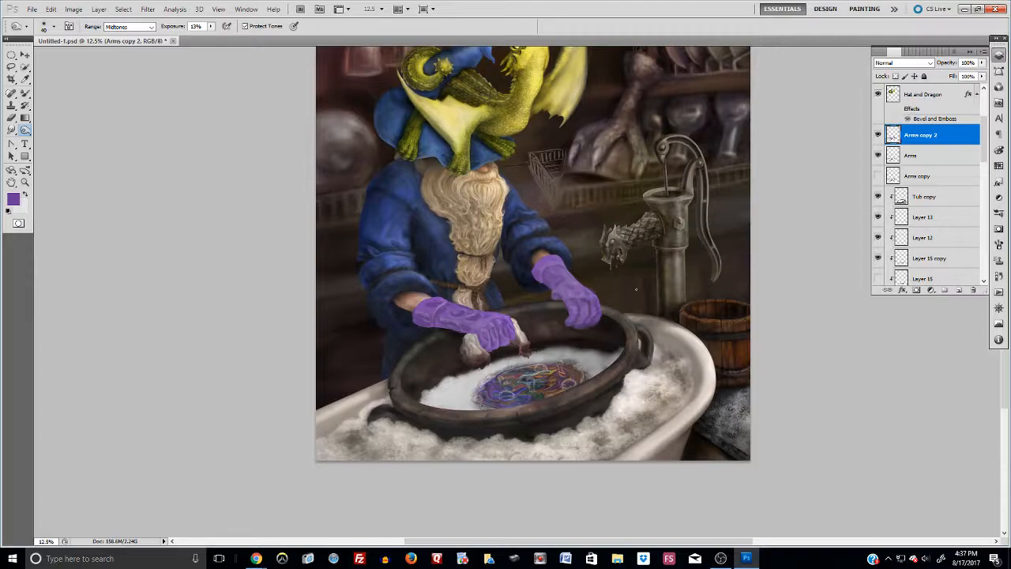
pyautogui.hotkey('ctrl', '+')
pyautogui.hotkey('ctrl', '+')
pyautogui.hotkey('ctrl', '+')
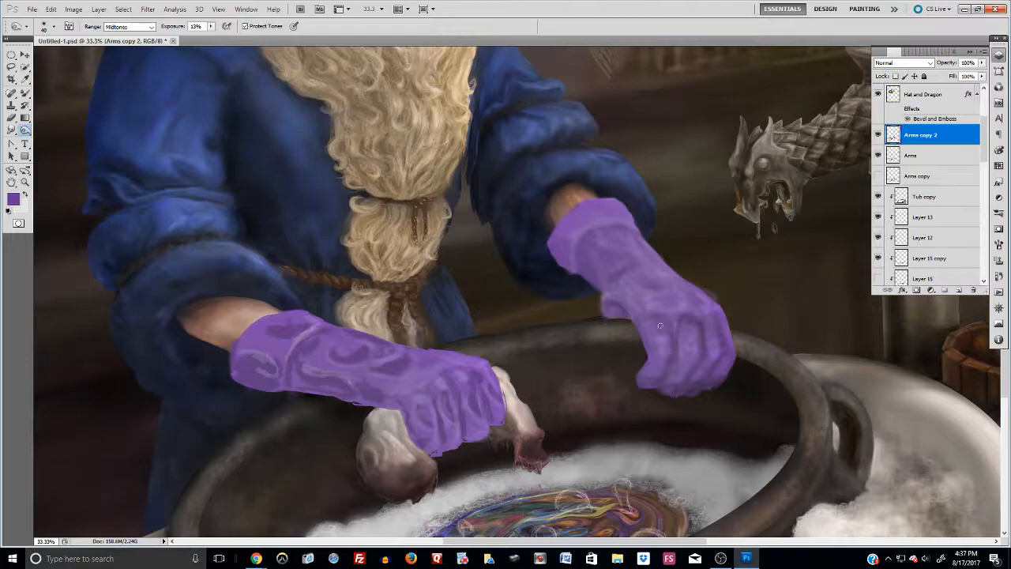
pyautogui.moveTo(25, 92); pyautogui.dragTo(50, 128)
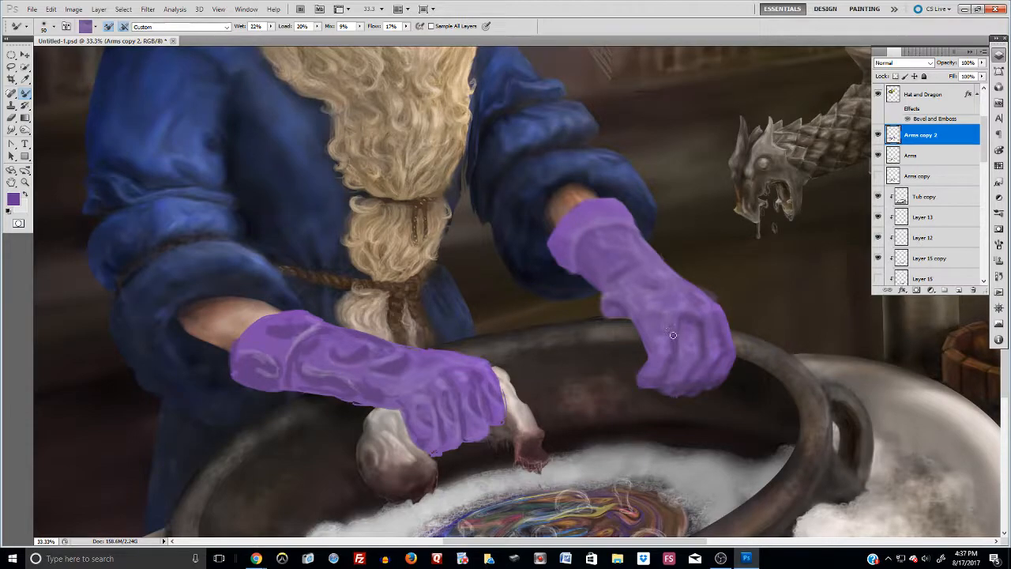
pyautogui.keyDown('alt'); pyautogui.click(689, 316); pyautogui.keyUp('alt')
pyautogui.moveTo(704, 327); pyautogui.dragTo(693, 330)
pyautogui.keyDown('alt'); pyautogui.click(677, 348); pyautogui.keyUp('alt')
pyautogui.keyDown('alt'); pyautogui.click(668, 326); pyautogui.keyUp('alt')
pyautogui.keyDown('alt'); pyautogui.click(686, 323); pyautogui.keyUp('alt')
pyautogui.moveTo(693, 331); pyautogui.dragTo(681, 332)
pyautogui.keyDown('alt'); pyautogui.click(686, 316); pyautogui.keyUp('alt')
pyautogui.moveTo(679, 319); pyautogui.dragTo(685, 333)
pyautogui.click(24, 129)
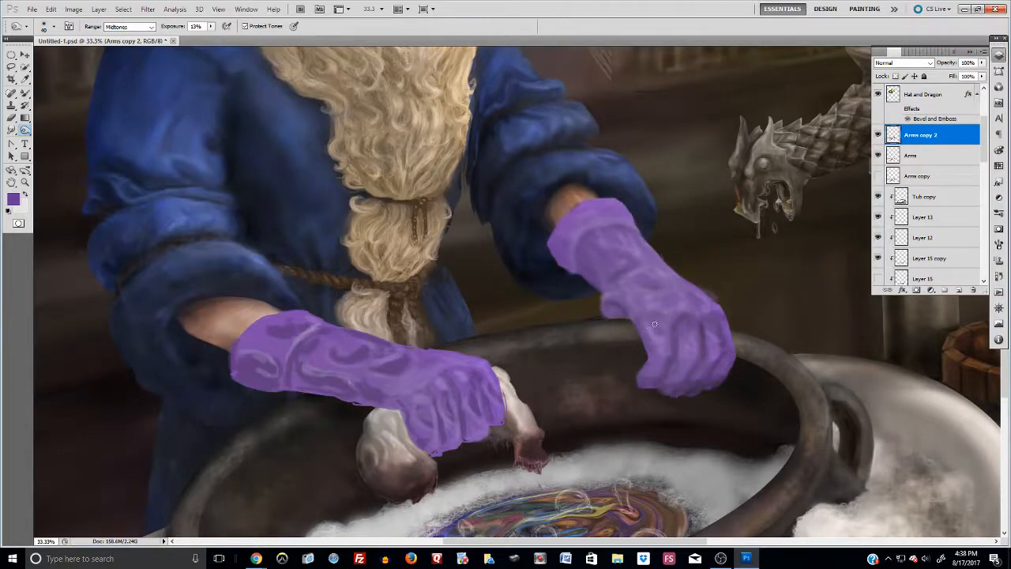
pyautogui.moveTo(661, 371); pyautogui.dragTo(655, 384)
pyautogui.click(148, 8)
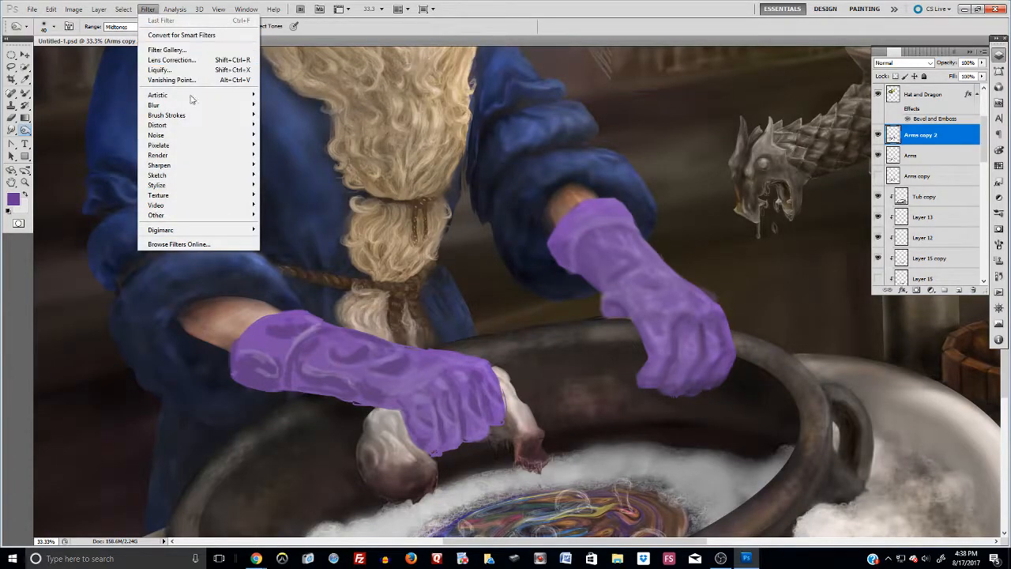
pyautogui.moveTo(193, 98)
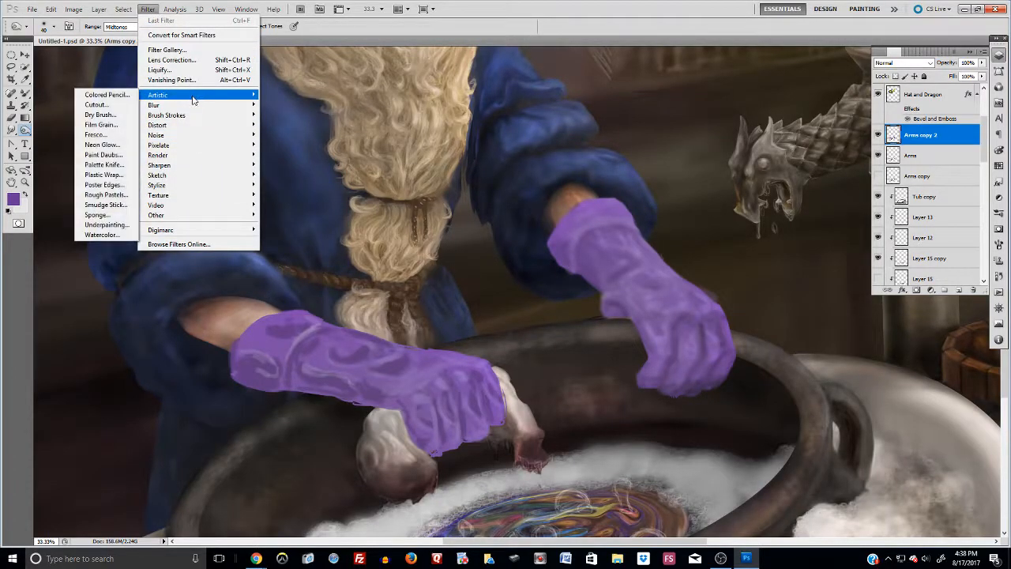
pyautogui.click(105, 174)
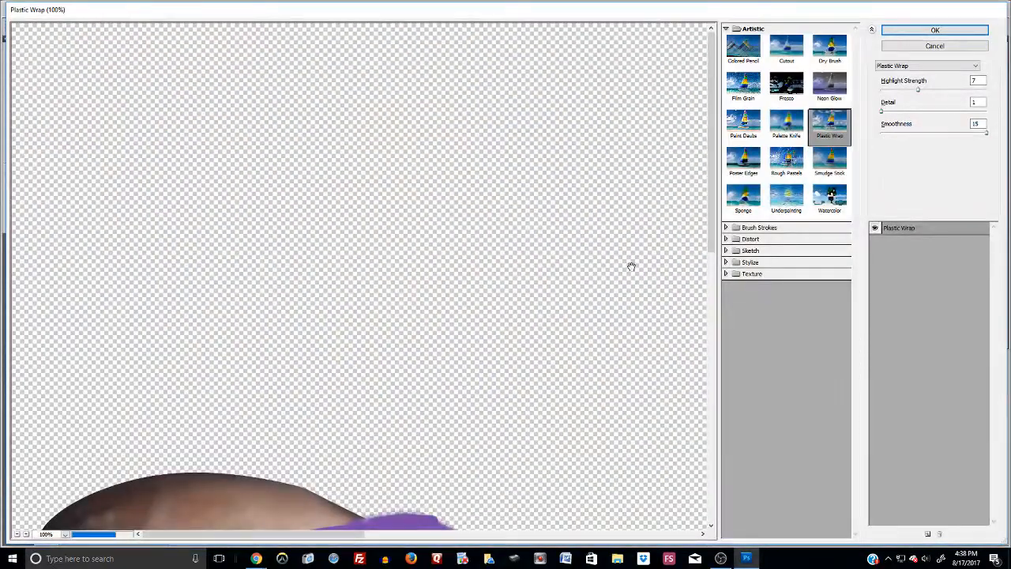
pyautogui.moveTo(714, 241); pyautogui.dragTo(656, 348)
pyautogui.moveTo(365, 540); pyautogui.dragTo(447, 546)
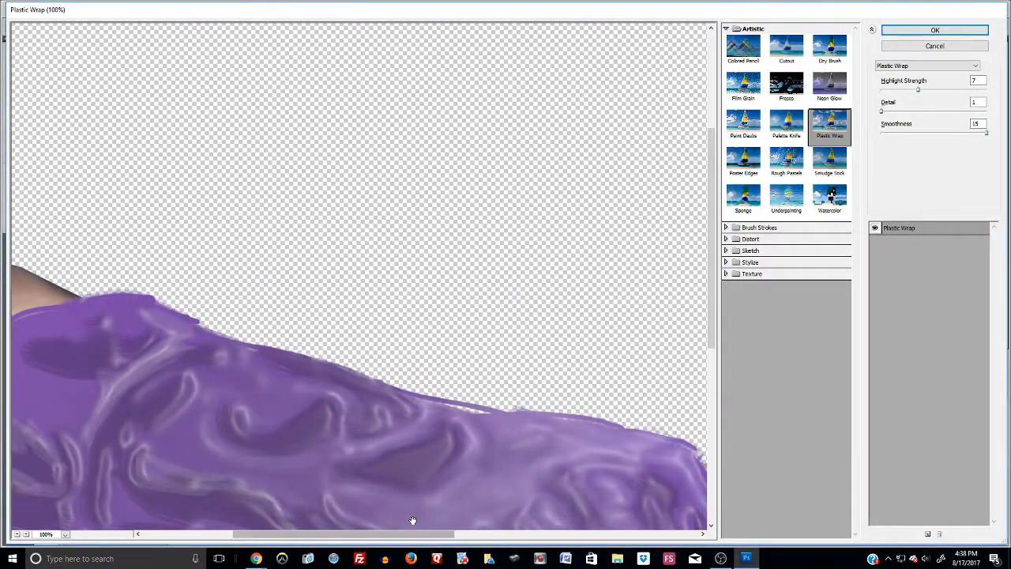
pyautogui.scroll(-1, 485, 285)
pyautogui.scroll(-1, 551, 343)
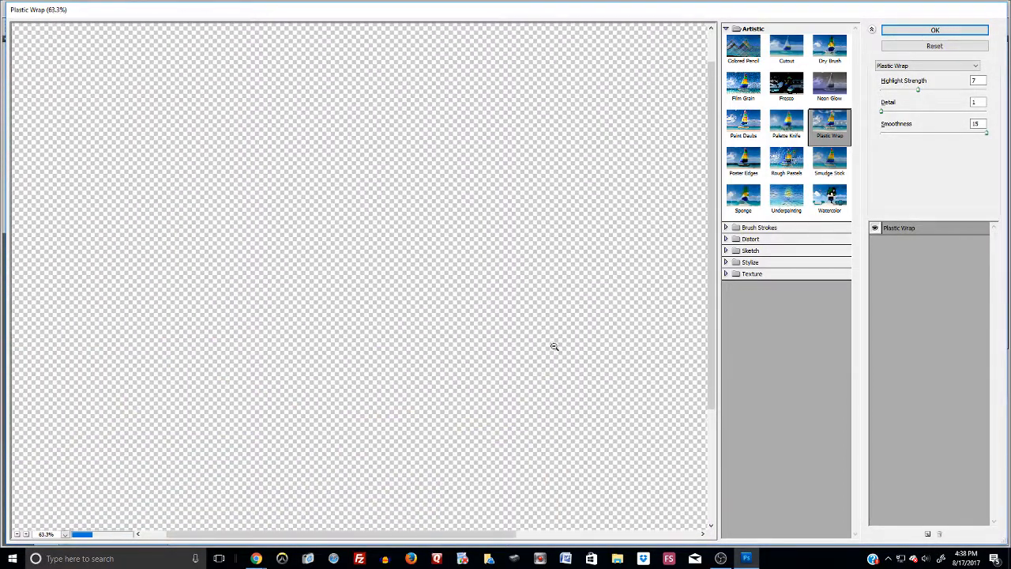
pyautogui.moveTo(506, 536); pyautogui.dragTo(712, 546)
pyautogui.scroll(-1, 669, 450)
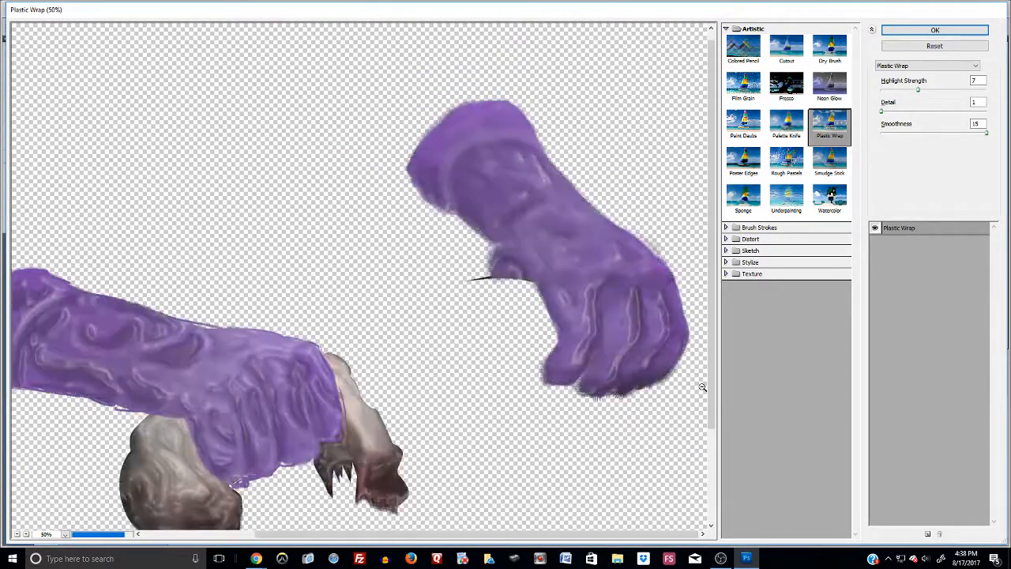
pyautogui.moveTo(918, 89); pyautogui.dragTo(885, 91)
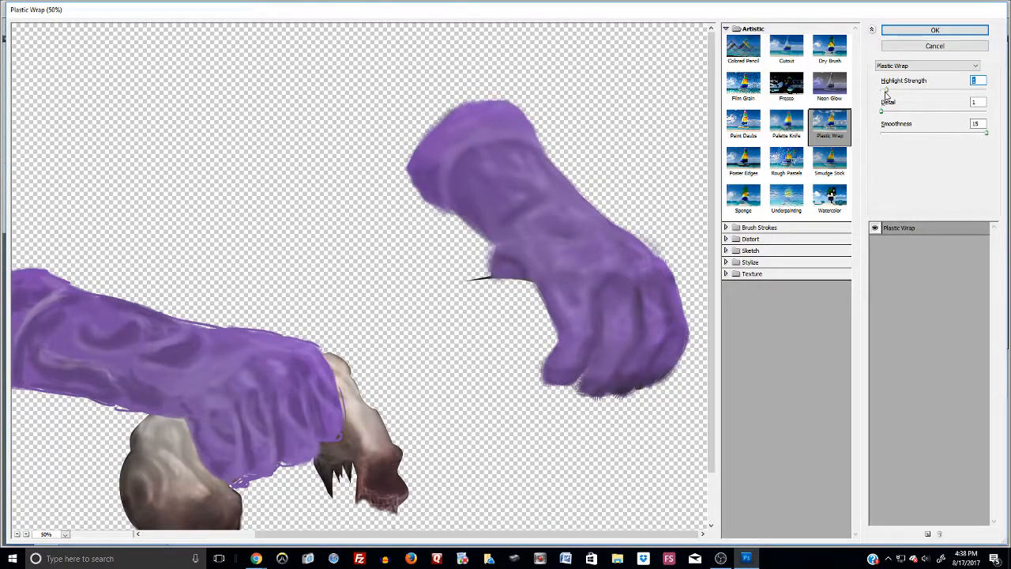
pyautogui.click(891, 133)
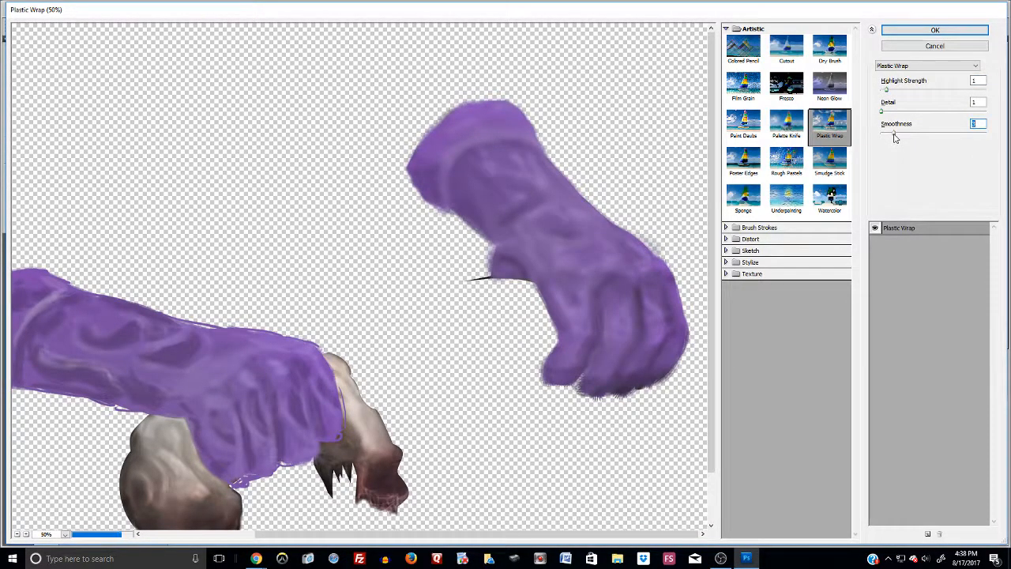
pyautogui.moveTo(895, 138); pyautogui.dragTo(1000, 133)
pyautogui.click(893, 92)
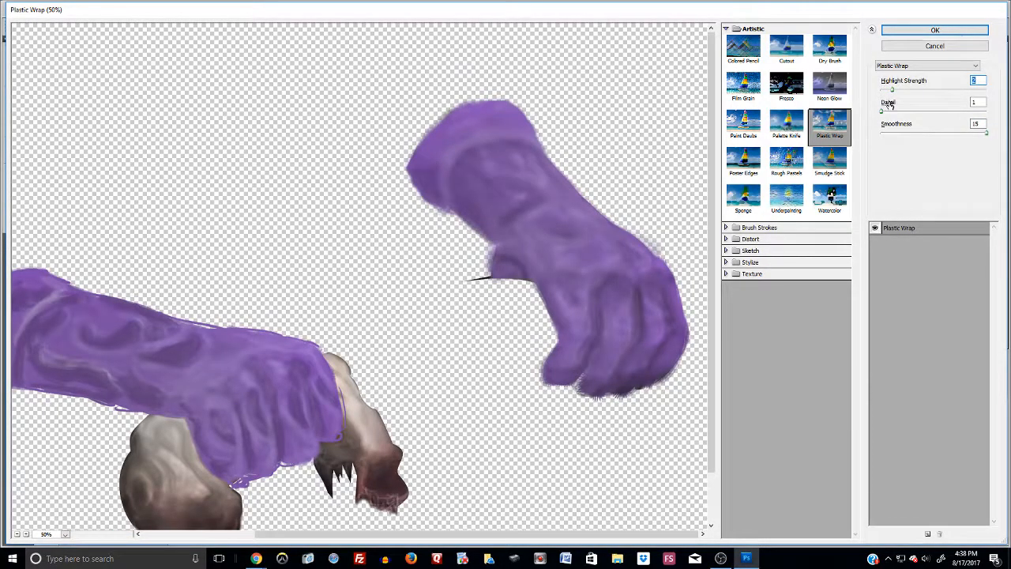
pyautogui.moveTo(884, 111); pyautogui.dragTo(991, 119)
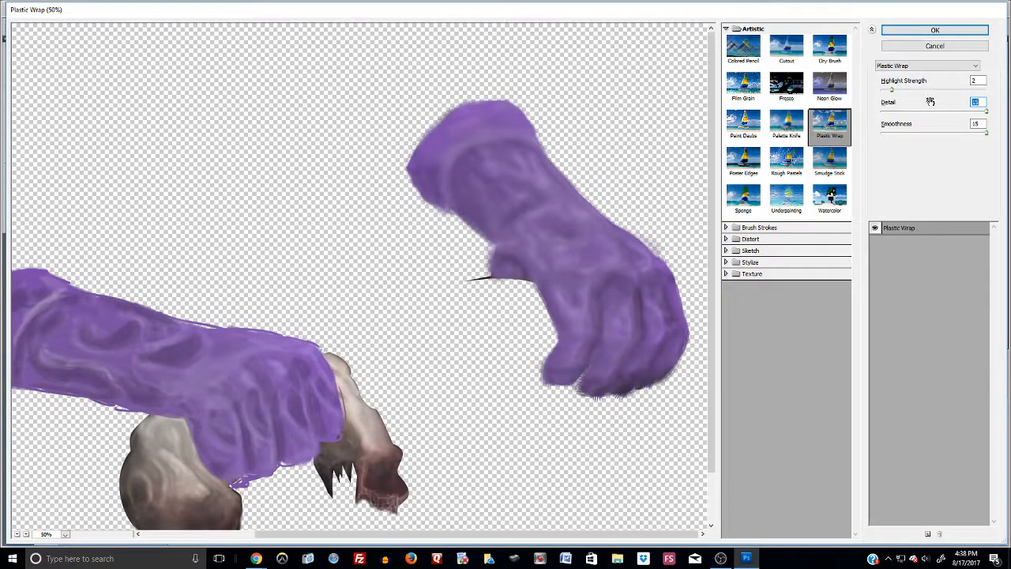
pyautogui.click(933, 47)
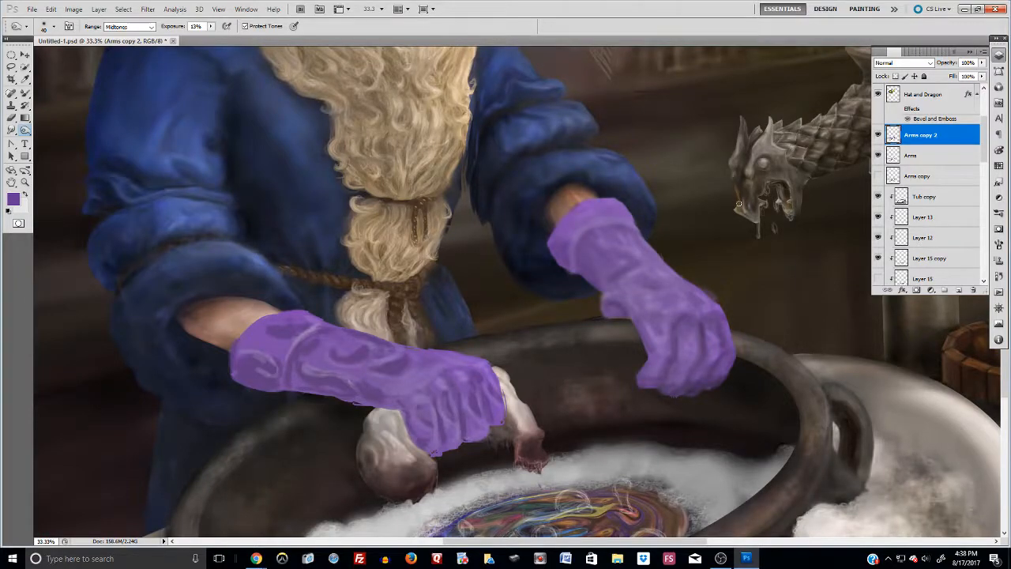
# Step: Smooth the wrist and cuff of the glove nearest the pump with the Mixer Brush, sampling purples from the glove
pyautogui.click(25, 93)
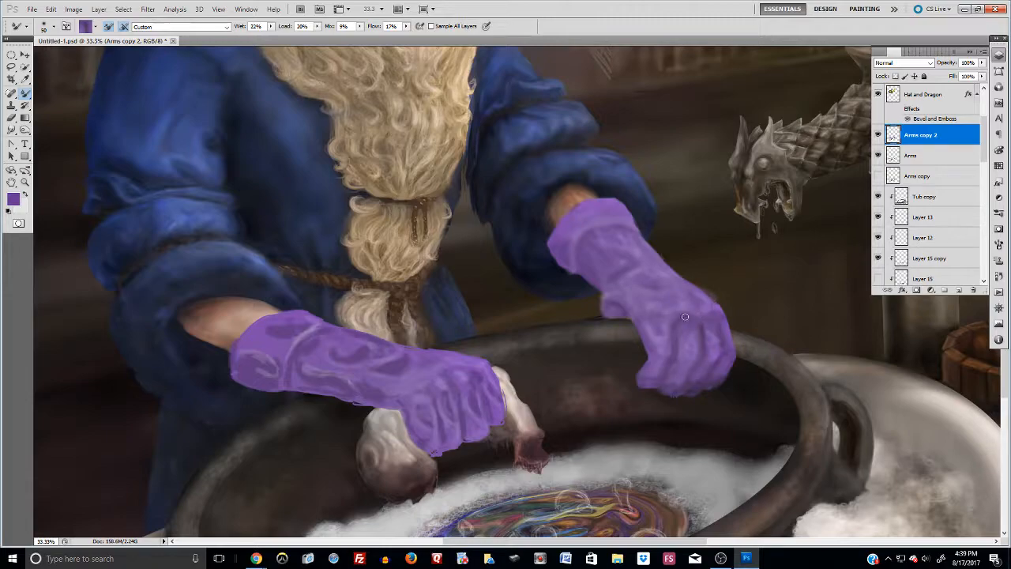
pyautogui.keyDown('alt'); pyautogui.click(651, 306); pyautogui.keyUp('alt')
pyautogui.moveTo(631, 239); pyautogui.dragTo(623, 239)
pyautogui.keyDown('alt'); pyautogui.click(662, 306); pyautogui.keyUp('alt')
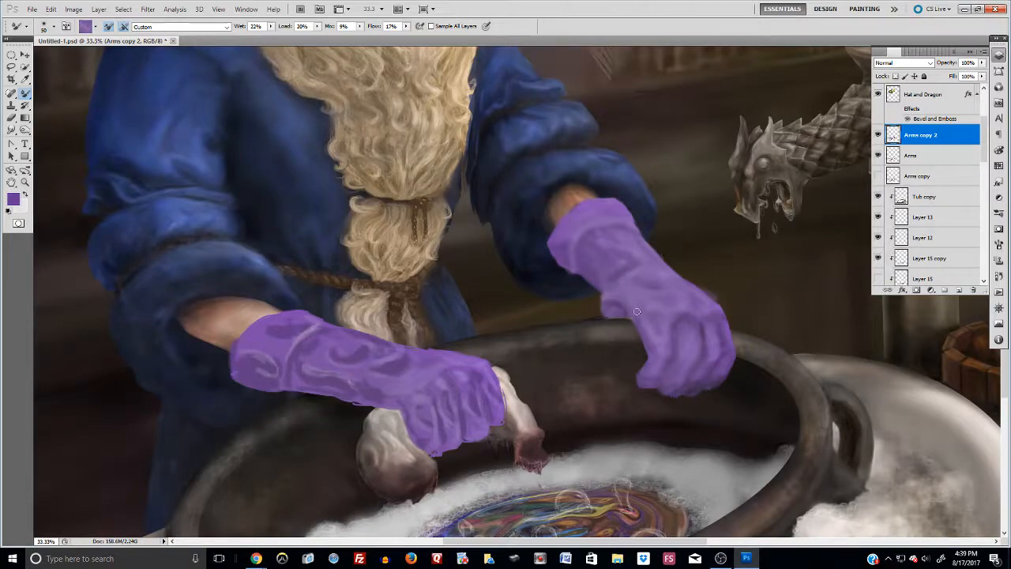
pyautogui.keyDown('alt'); pyautogui.click(618, 267); pyautogui.keyUp('alt')
pyautogui.moveTo(618, 271); pyautogui.dragTo(615, 260)
pyautogui.moveTo(614, 212); pyautogui.dragTo(595, 213)
# Step: Blend the fingertips and knuckles of the glove nearest the pump with sampled purples, using the Mixer Brush
pyautogui.keyDown('alt'); pyautogui.click(700, 386); pyautogui.keyUp('alt')
pyautogui.moveTo(675, 387); pyautogui.dragTo(676, 392)
pyautogui.keyDown('alt'); pyautogui.click(659, 340); pyautogui.keyUp('alt')
pyautogui.moveTo(676, 327); pyautogui.dragTo(715, 335)
# Step: Burn the midtones across the glove nearest the pump at 13% exposure, using a large soft brush up to 1300 px
pyautogui.click(26, 130)
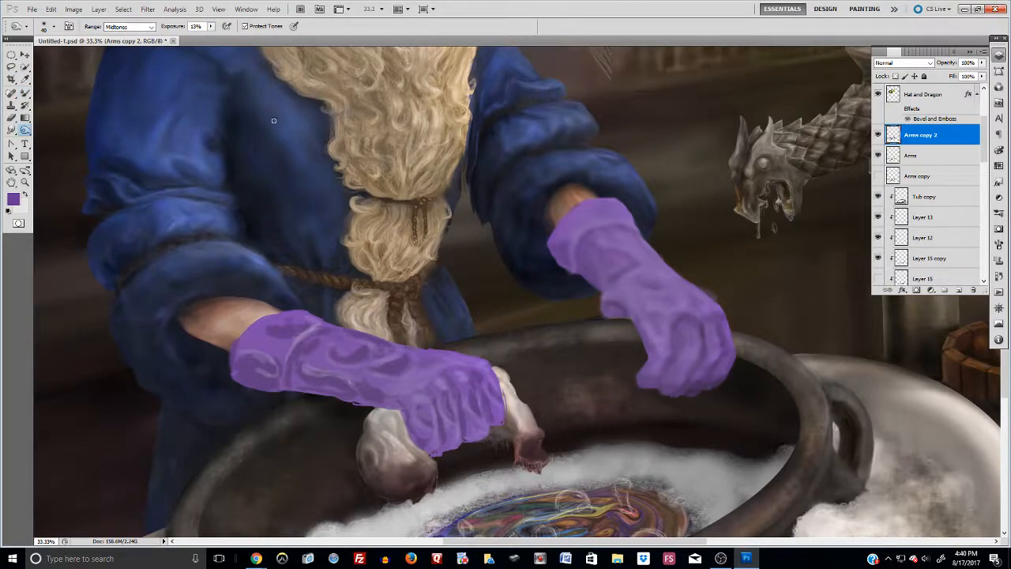
pyautogui.press(']')
pyautogui.press(']')
pyautogui.press(']')
pyautogui.press(']')
pyautogui.press(']')
pyautogui.press(']')
pyautogui.press(']')
pyautogui.press(']')
pyautogui.press(']')
pyautogui.press(']')
pyautogui.press(']')
pyautogui.press(']')
pyautogui.press(']')
pyautogui.press(']')
pyautogui.press(']')
pyautogui.press(']')
pyautogui.press(']')
pyautogui.press(']')
pyautogui.press(']')
pyautogui.press(']')
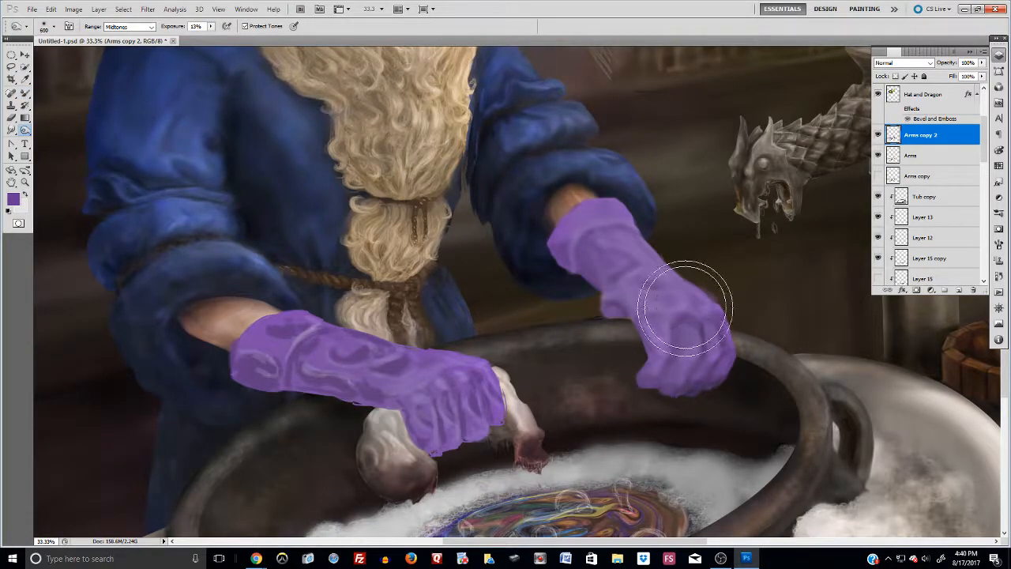
pyautogui.click(660, 310)
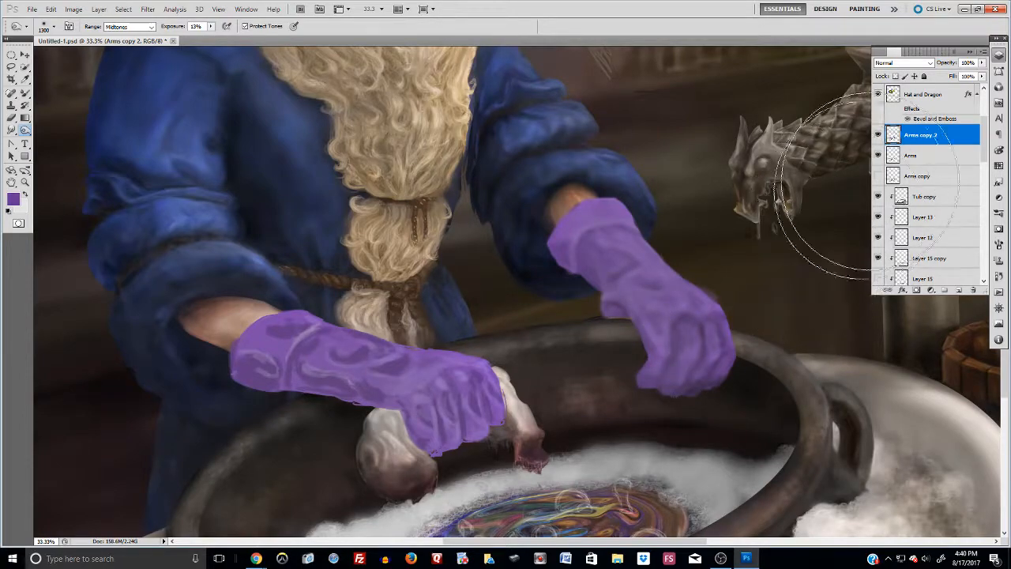
# Step: Burn the glove nearest the pump with the 1300 px brush, using the Shadows, Highlights and Midtones ranges in turn
pyautogui.click(128, 27)
pyautogui.click(118, 35)
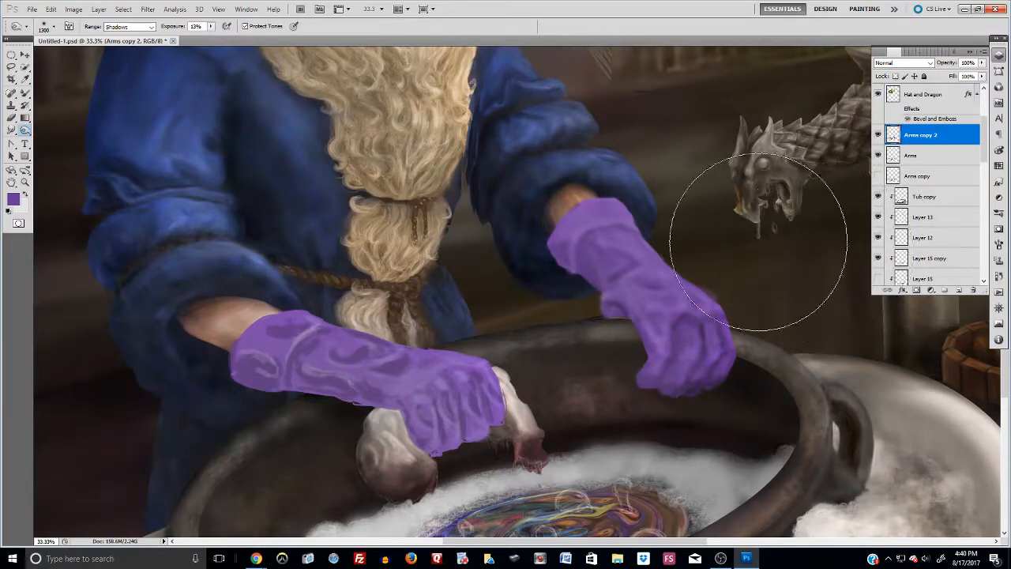
pyautogui.click(144, 27)
pyautogui.click(122, 38)
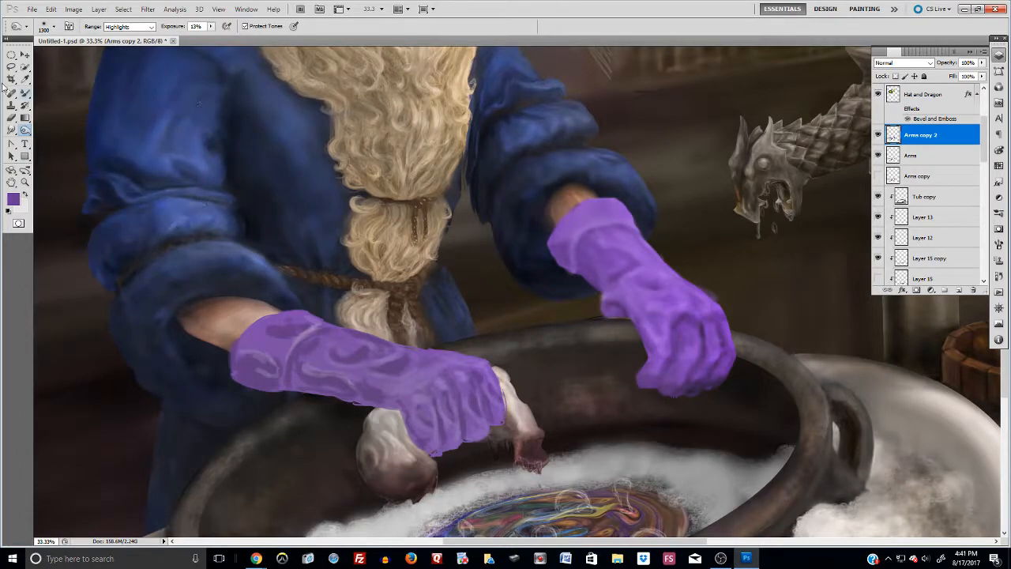
pyautogui.click(126, 26)
pyautogui.click(118, 45)
pyautogui.moveTo(728, 377)
pyautogui.mouseDown()
pyautogui.moveTo(730, 252)
pyautogui.moveTo(701, 241)
pyautogui.moveTo(738, 364)
pyautogui.moveTo(823, 281)
pyautogui.moveTo(737, 309)
pyautogui.moveTo(710, 363)
pyautogui.moveTo(606, 275)
pyautogui.moveTo(732, 393)
pyautogui.moveTo(802, 305)
pyautogui.moveTo(722, 242)
pyautogui.moveTo(700, 249)
pyautogui.moveTo(815, 295)
pyautogui.mouseUp()
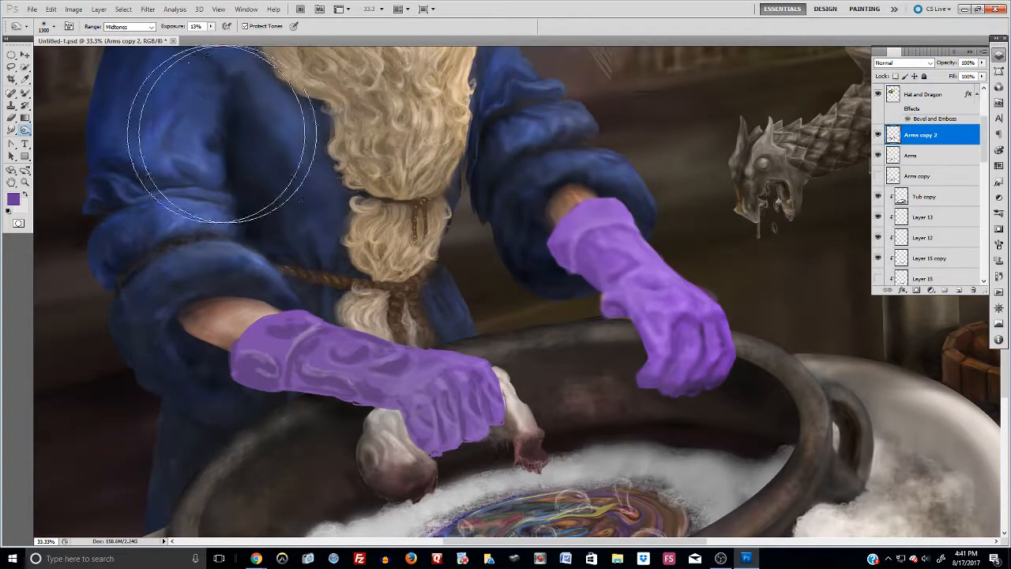
# Step: Desaturate the glove nearest the pump with the Sponge at 100% flow, and blend its outer fingertips with the Mixer Brush
pyautogui.click(25, 130)
pyautogui.click(59, 151)
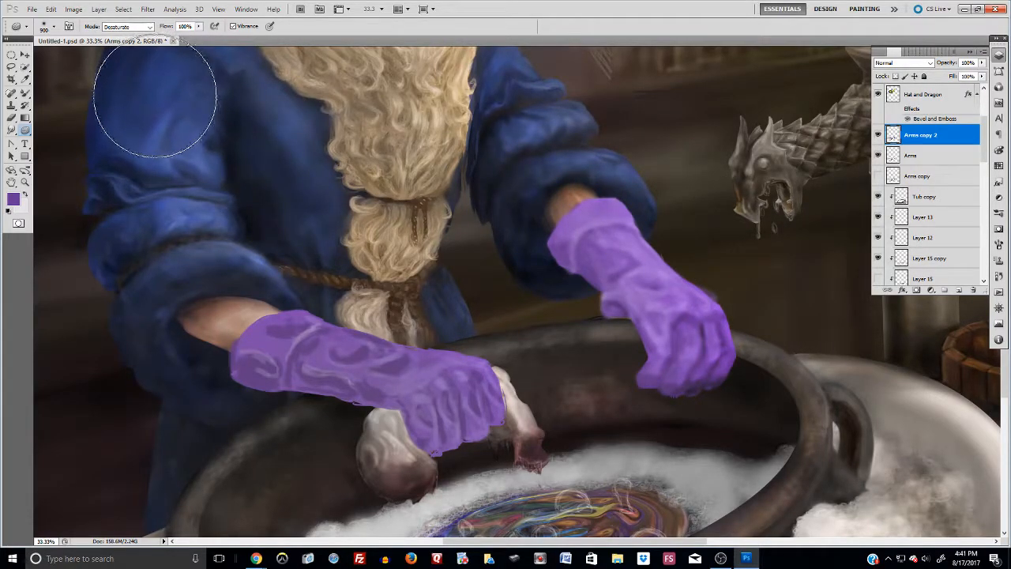
pyautogui.click(25, 92)
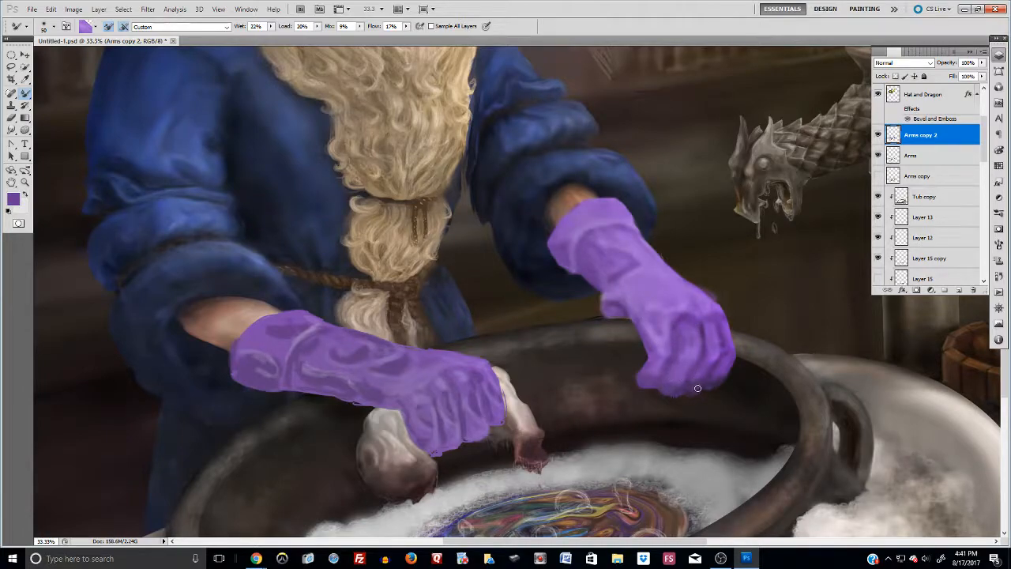
pyautogui.moveTo(711, 381); pyautogui.dragTo(725, 352)
# Step: Smudge the thumb edge, knuckles, wrist fold and cuff of the glove nearest the pump at 51% strength
pyautogui.click(12, 130)
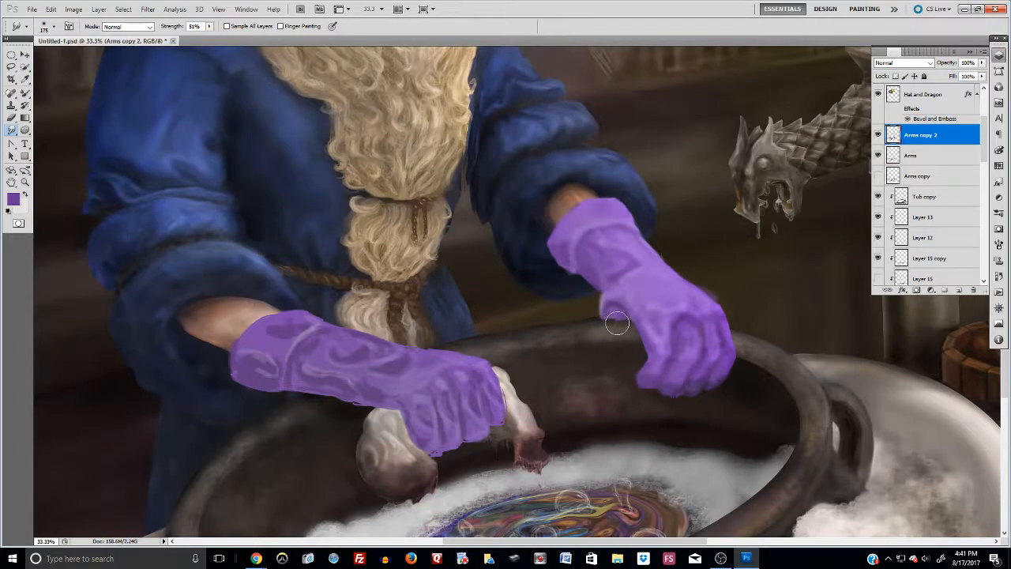
pyautogui.moveTo(618, 323); pyautogui.dragTo(624, 319)
pyautogui.moveTo(623, 319); pyautogui.dragTo(625, 308)
pyautogui.moveTo(634, 307)
pyautogui.mouseDown()
pyautogui.moveTo(607, 303)
pyautogui.moveTo(621, 302)
pyautogui.mouseUp()
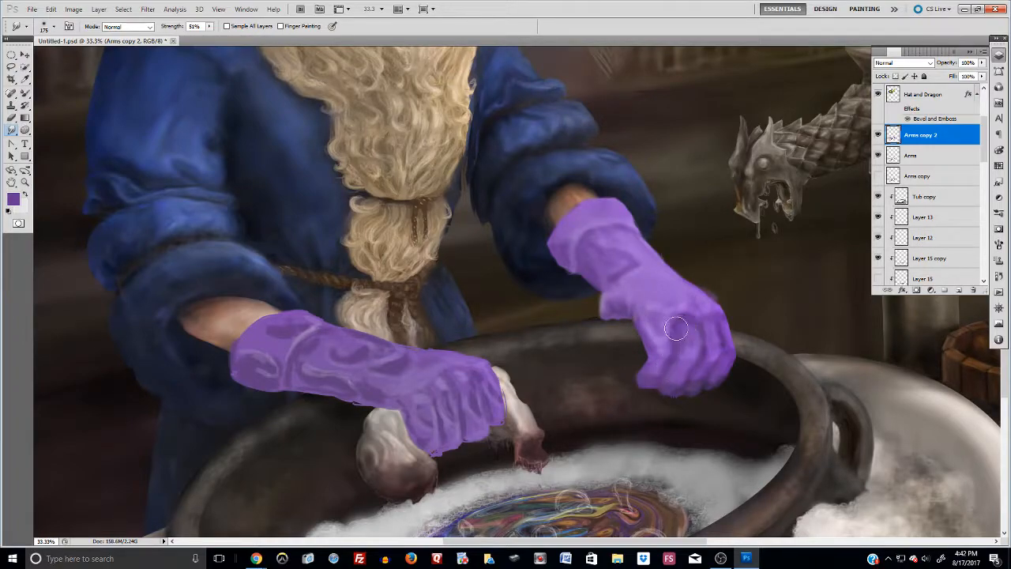
pyautogui.moveTo(675, 336)
pyautogui.mouseDown()
pyautogui.moveTo(666, 368)
pyautogui.moveTo(675, 369)
pyautogui.moveTo(669, 363)
pyautogui.moveTo(683, 349)
pyautogui.moveTo(660, 368)
pyautogui.moveTo(679, 334)
pyautogui.moveTo(669, 337)
pyautogui.moveTo(676, 319)
pyautogui.moveTo(688, 315)
pyautogui.moveTo(670, 327)
pyautogui.moveTo(674, 338)
pyautogui.moveTo(697, 326)
pyautogui.moveTo(703, 338)
pyautogui.moveTo(743, 333)
pyautogui.moveTo(716, 354)
pyautogui.moveTo(699, 319)
pyautogui.moveTo(713, 315)
pyautogui.moveTo(666, 303)
pyautogui.moveTo(701, 304)
pyautogui.moveTo(667, 315)
pyautogui.moveTo(676, 326)
pyautogui.moveTo(683, 312)
pyautogui.moveTo(698, 319)
pyautogui.moveTo(668, 338)
pyautogui.mouseUp()
pyautogui.moveTo(634, 285)
pyautogui.mouseDown()
pyautogui.moveTo(599, 277)
pyautogui.moveTo(596, 257)
pyautogui.moveTo(635, 257)
pyautogui.moveTo(617, 261)
pyautogui.mouseUp()
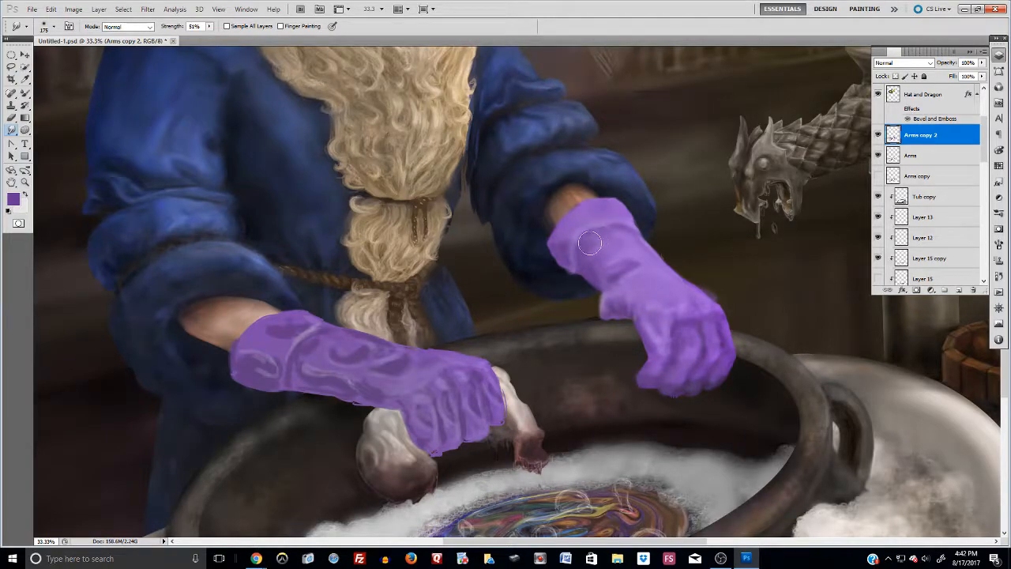
pyautogui.moveTo(587, 241); pyautogui.dragTo(598, 235)
# Step: Smudge the fingers, outer knuckle and wrist crease of the glove nearest the pump into softer transitions
pyautogui.moveTo(673, 329)
pyautogui.mouseDown()
pyautogui.moveTo(672, 360)
pyautogui.moveTo(657, 369)
pyautogui.moveTo(669, 367)
pyautogui.moveTo(652, 389)
pyautogui.moveTo(650, 378)
pyautogui.moveTo(693, 359)
pyautogui.moveTo(718, 373)
pyautogui.moveTo(689, 369)
pyautogui.moveTo(712, 346)
pyautogui.moveTo(702, 323)
pyautogui.moveTo(708, 338)
pyautogui.moveTo(700, 335)
pyautogui.moveTo(712, 325)
pyautogui.moveTo(697, 366)
pyautogui.moveTo(708, 339)
pyautogui.mouseUp()
pyautogui.moveTo(639, 345)
pyautogui.mouseDown()
pyautogui.moveTo(677, 301)
pyautogui.moveTo(639, 335)
pyautogui.moveTo(644, 366)
pyautogui.moveTo(631, 389)
pyautogui.moveTo(657, 392)
pyautogui.moveTo(742, 353)
pyautogui.moveTo(661, 404)
pyautogui.moveTo(654, 390)
pyautogui.moveTo(667, 403)
pyautogui.moveTo(763, 344)
pyautogui.moveTo(735, 344)
pyautogui.moveTo(742, 336)
pyautogui.moveTo(720, 381)
pyautogui.moveTo(742, 369)
pyautogui.moveTo(731, 377)
pyautogui.moveTo(738, 361)
pyautogui.moveTo(698, 406)
pyautogui.moveTo(711, 398)
pyautogui.moveTo(691, 397)
pyautogui.moveTo(724, 390)
pyautogui.moveTo(678, 403)
pyautogui.moveTo(724, 360)
pyautogui.moveTo(695, 356)
pyautogui.moveTo(696, 368)
pyautogui.moveTo(703, 348)
pyautogui.moveTo(693, 375)
pyautogui.mouseUp()
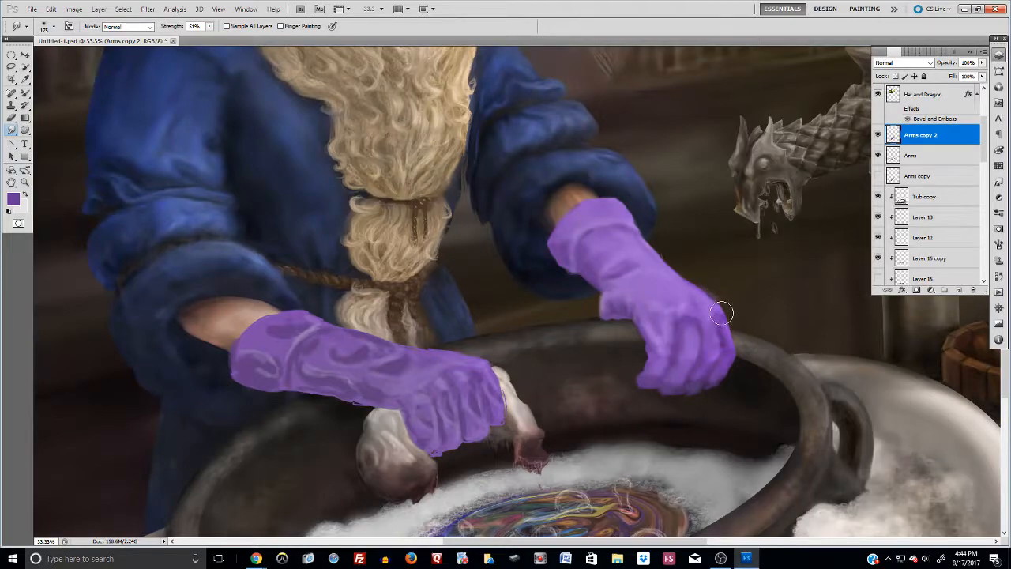
pyautogui.moveTo(709, 320)
pyautogui.mouseDown()
pyautogui.moveTo(729, 295)
pyautogui.moveTo(714, 318)
pyautogui.mouseUp()
pyautogui.moveTo(715, 319); pyautogui.dragTo(720, 304)
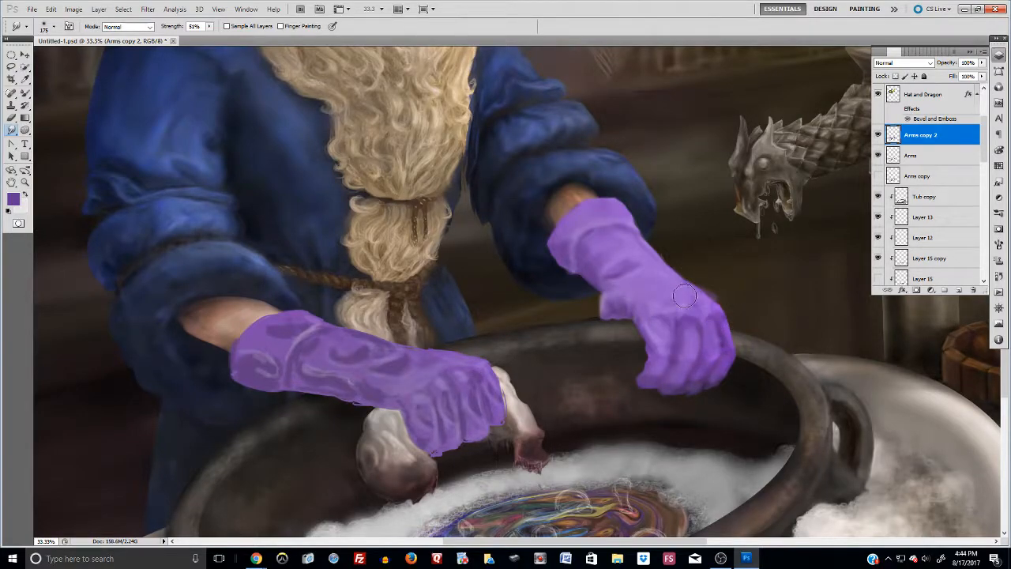
pyautogui.moveTo(630, 271)
pyautogui.mouseDown()
pyautogui.moveTo(604, 280)
pyautogui.moveTo(616, 272)
pyautogui.mouseUp()
# Step: Blend a purple sampled from the wrist into the wrist fold of the glove nearest the pump with the Mixer Brush
pyautogui.click(25, 93)
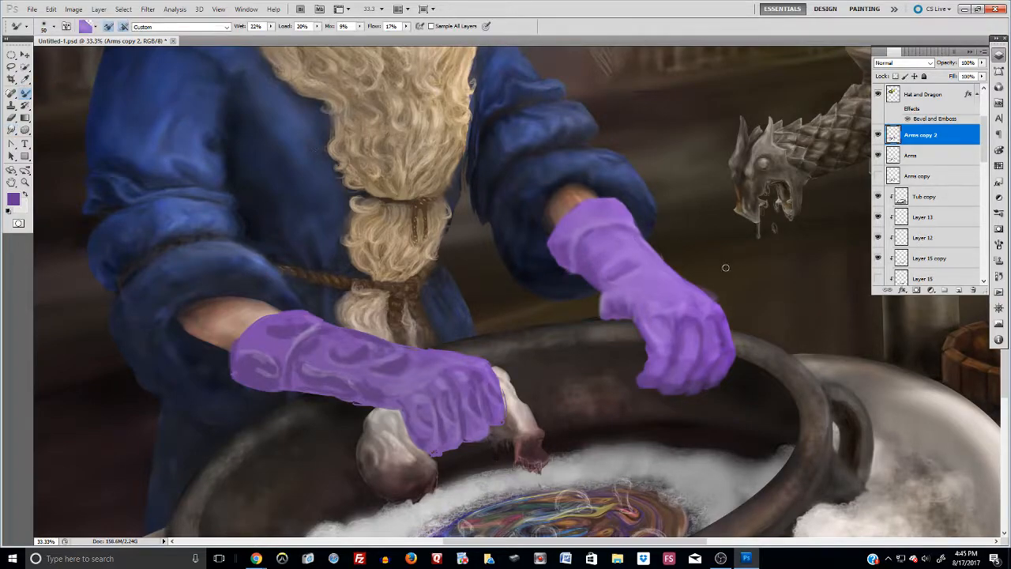
pyautogui.keyDown('alt'); pyautogui.click(621, 260); pyautogui.keyUp('alt')
pyautogui.moveTo(606, 282); pyautogui.dragTo(632, 266)
# Step: Smooth the folds, knuckles and fingers of the glove farther from the pump with the Mixer Brush, and erase stray paint around its edges
pyautogui.moveTo(409, 353)
pyautogui.mouseDown()
pyautogui.moveTo(455, 380)
pyautogui.moveTo(491, 372)
pyautogui.mouseUp()
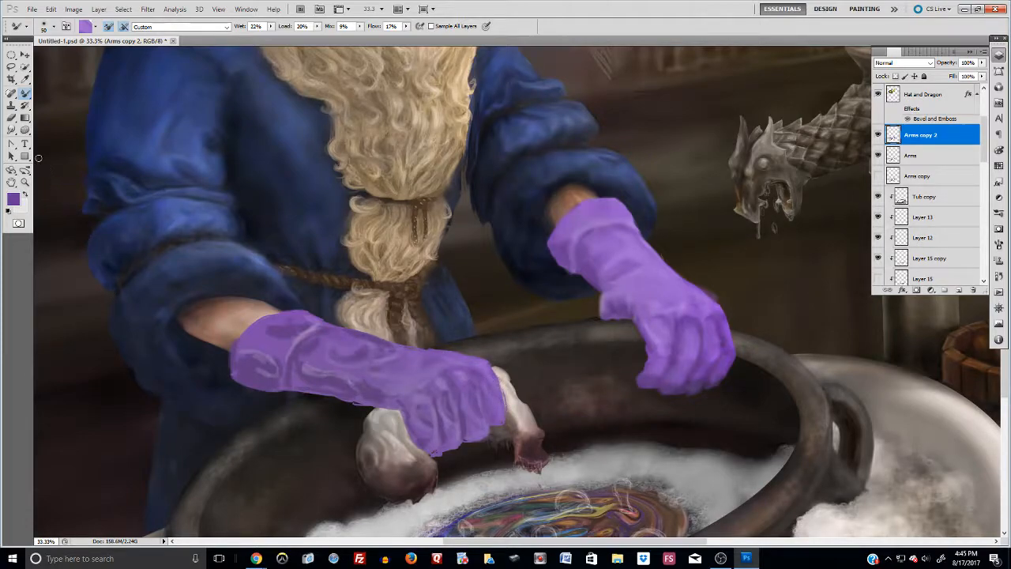
pyautogui.click(12, 118)
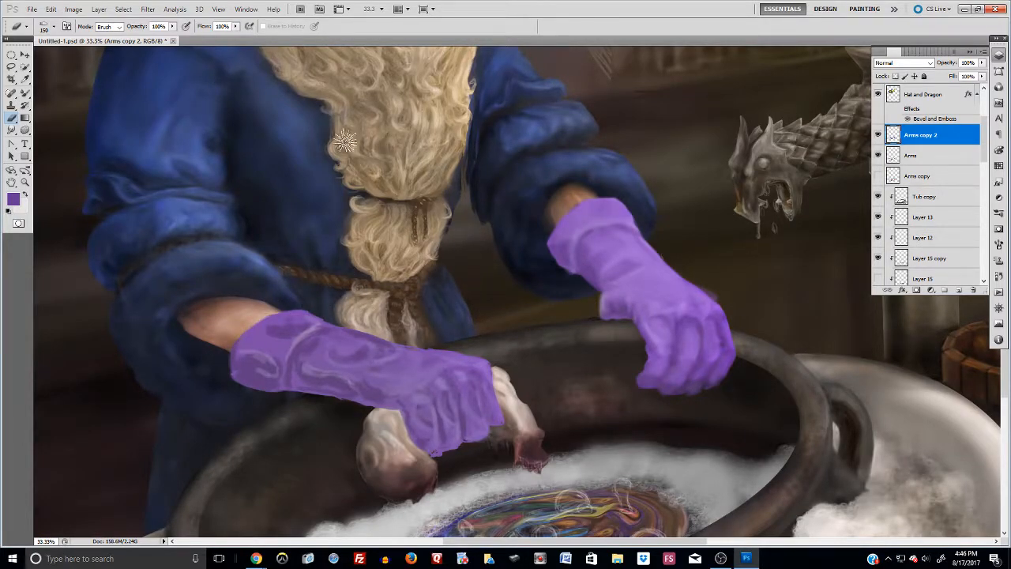
pyautogui.click(26, 94)
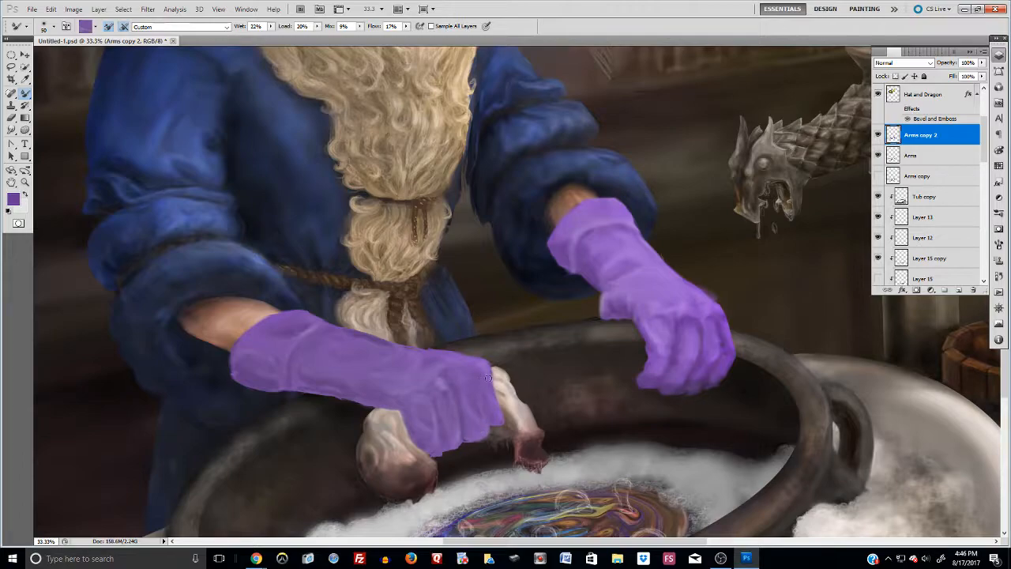
pyautogui.moveTo(498, 415); pyautogui.dragTo(491, 376)
pyautogui.click(12, 118)
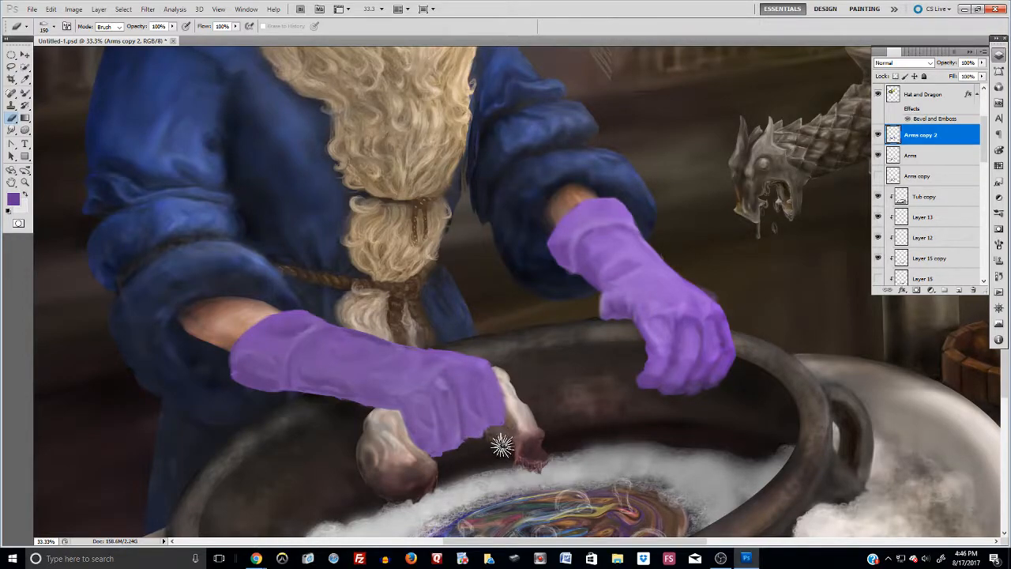
pyautogui.click(26, 92)
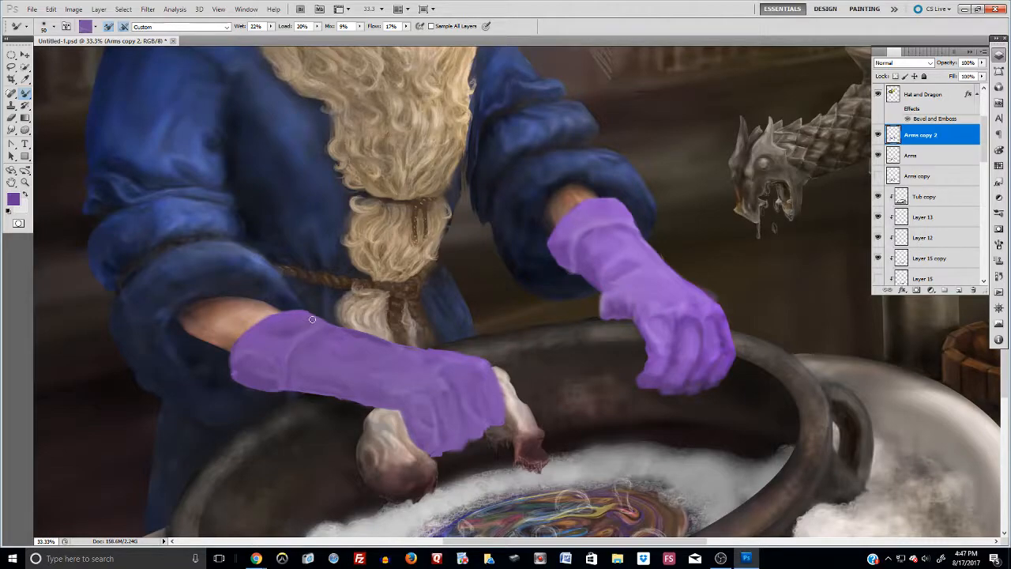
# Step: Examine how both gloves' colour and shading read against the whole painting and up close
pyautogui.hotkey('ctrl', '-')
pyautogui.hotkey('ctrl', '-')
pyautogui.hotkey('ctrl', '-')
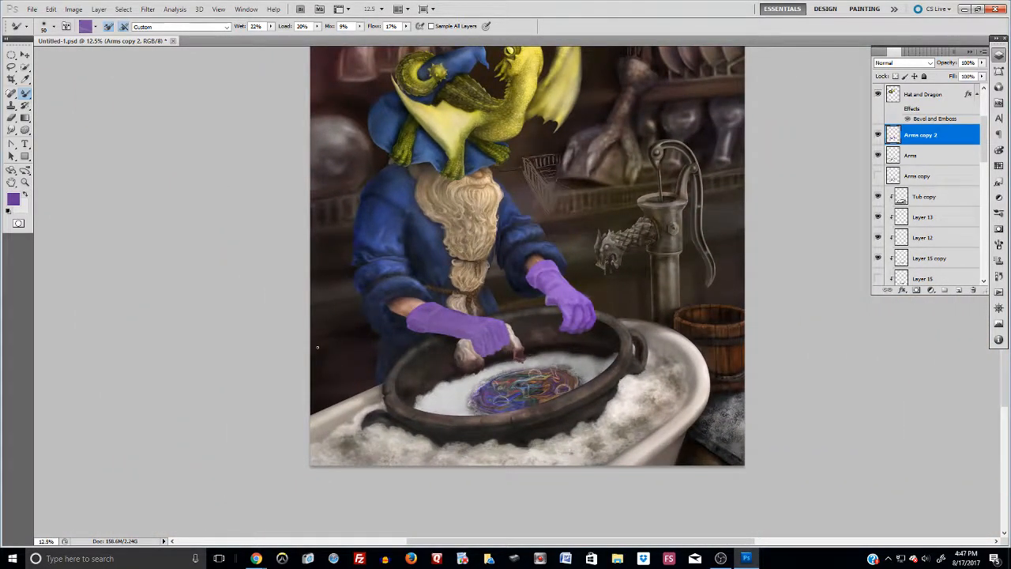
pyautogui.hotkey('ctrl', '-')
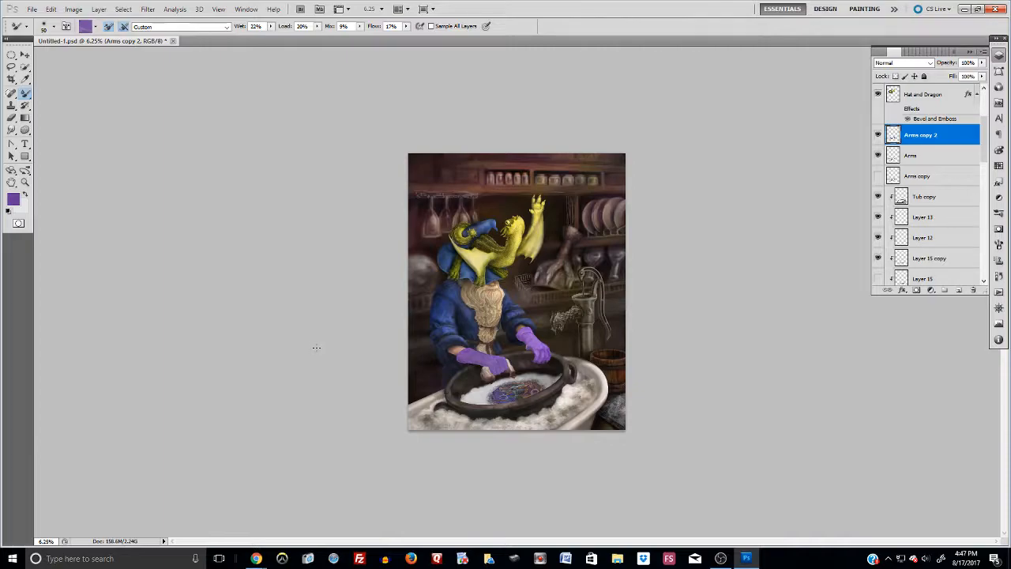
pyautogui.scroll(9, 427, 433)
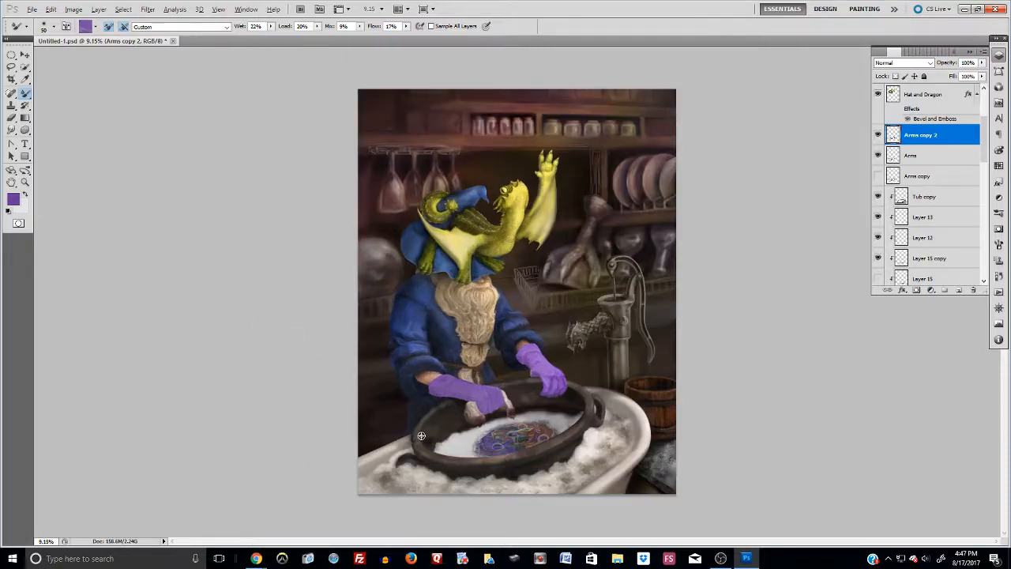
pyautogui.scroll(-2, 427, 433)
pyautogui.scroll(5, 488, 385)
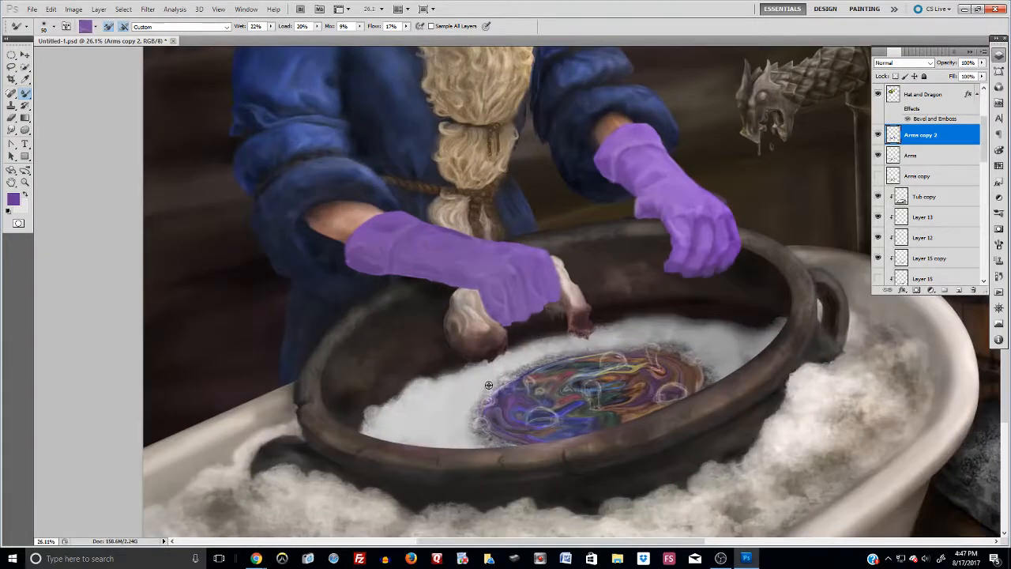
pyautogui.scroll(1, 493, 381)
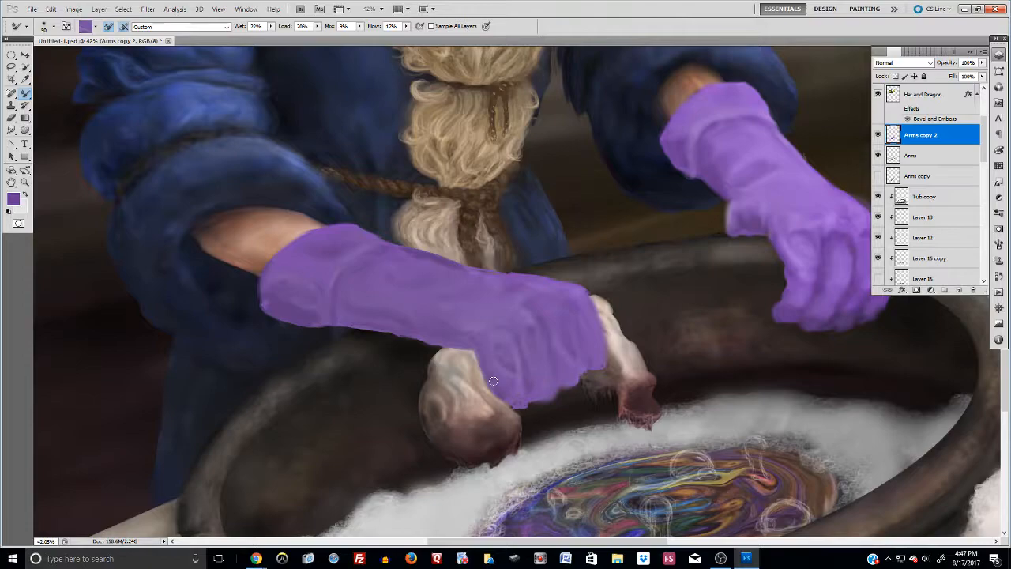
# Step: Clean up the fingertip edges of the glove farther from the pump with a 25 px Eraser
pyautogui.click(11, 118)
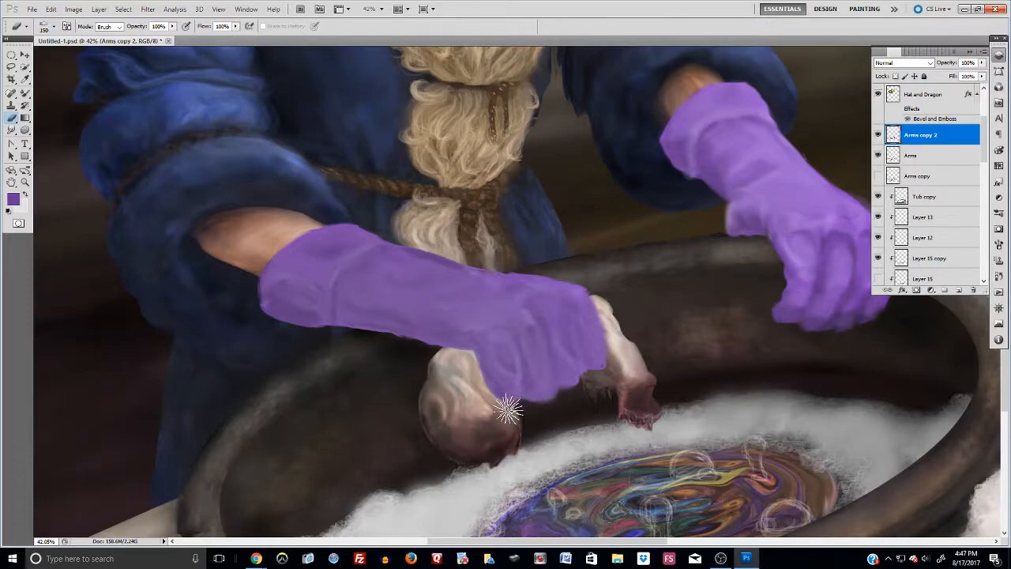
pyautogui.click(54, 27)
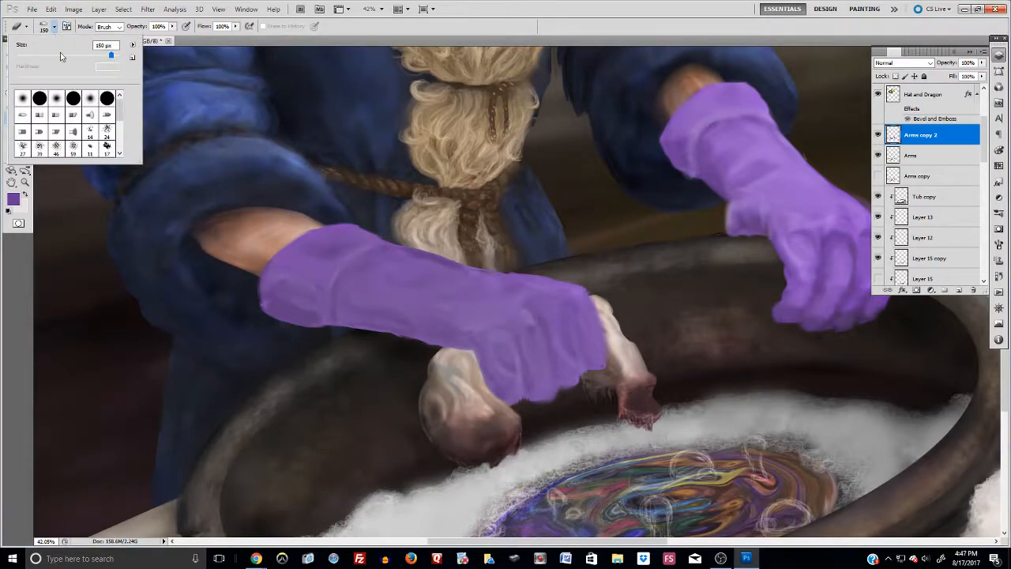
pyautogui.click(30, 54)
pyautogui.click(526, 403)
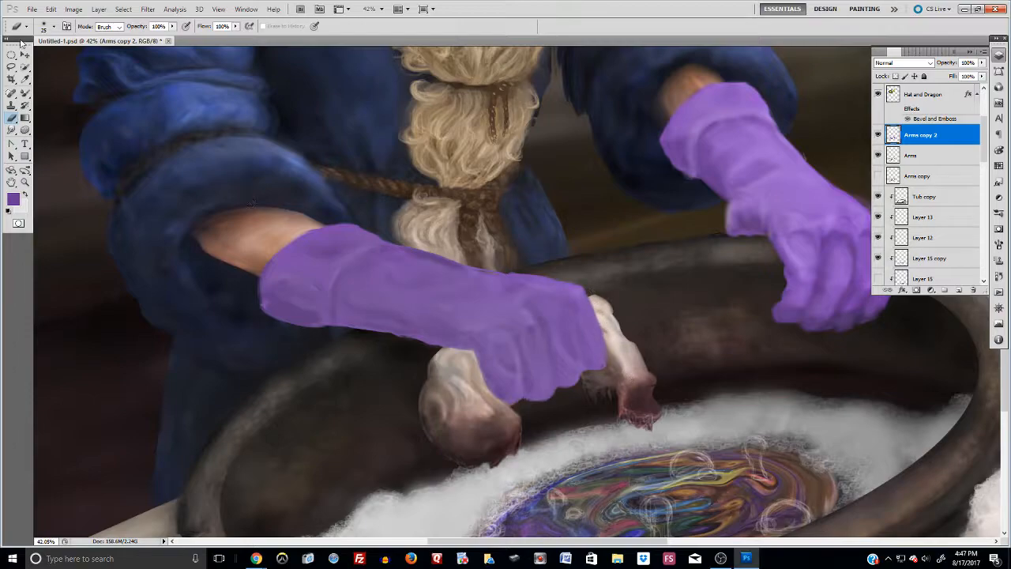
pyautogui.click(26, 93)
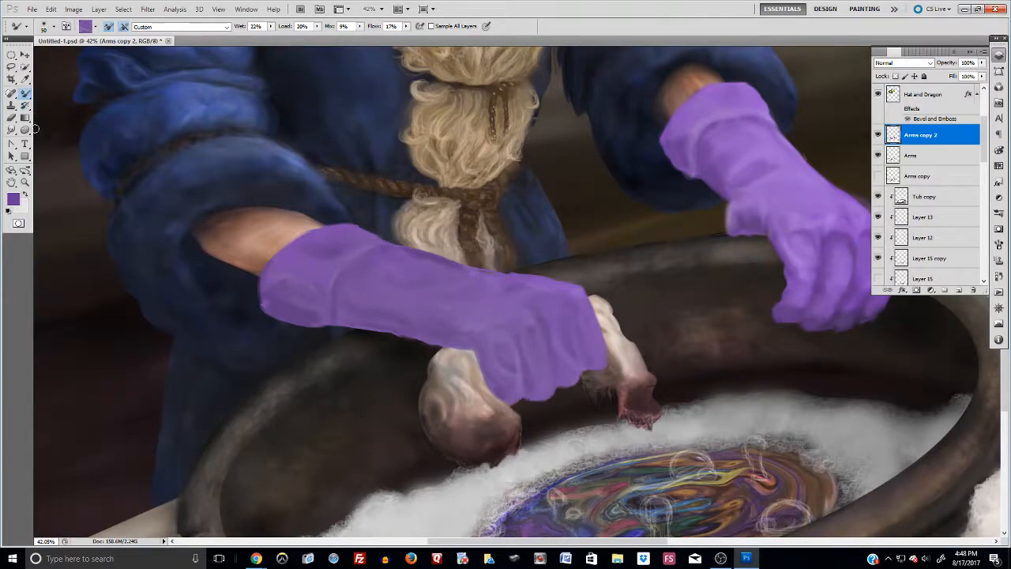
# Step: Burn thin midtone shading along the lower forearm edge and around the knuckles of the glove farther from the pump, using a 25 px brush
pyautogui.click(27, 130)
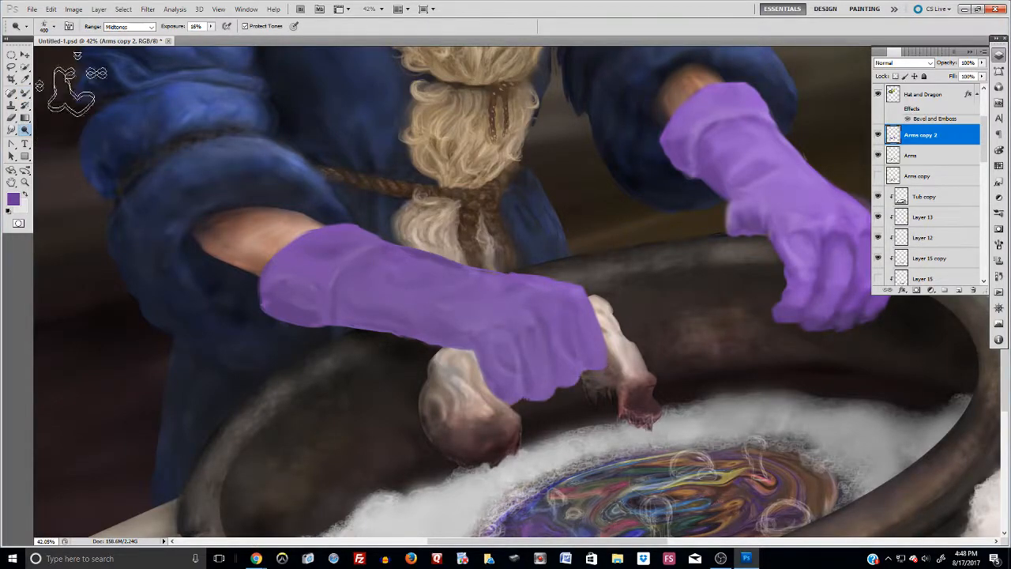
pyautogui.rightClick(25, 129)
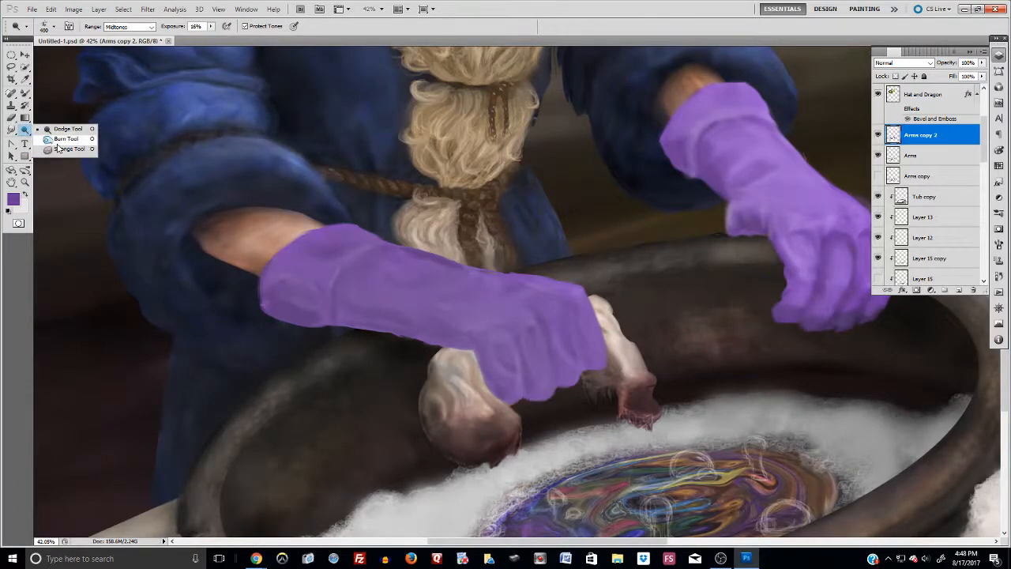
pyautogui.click(57, 143)
pyautogui.click(53, 27)
pyautogui.click(32, 55)
pyautogui.moveTo(350, 330)
pyautogui.mouseDown()
pyautogui.moveTo(408, 332)
pyautogui.moveTo(397, 332)
pyautogui.mouseUp()
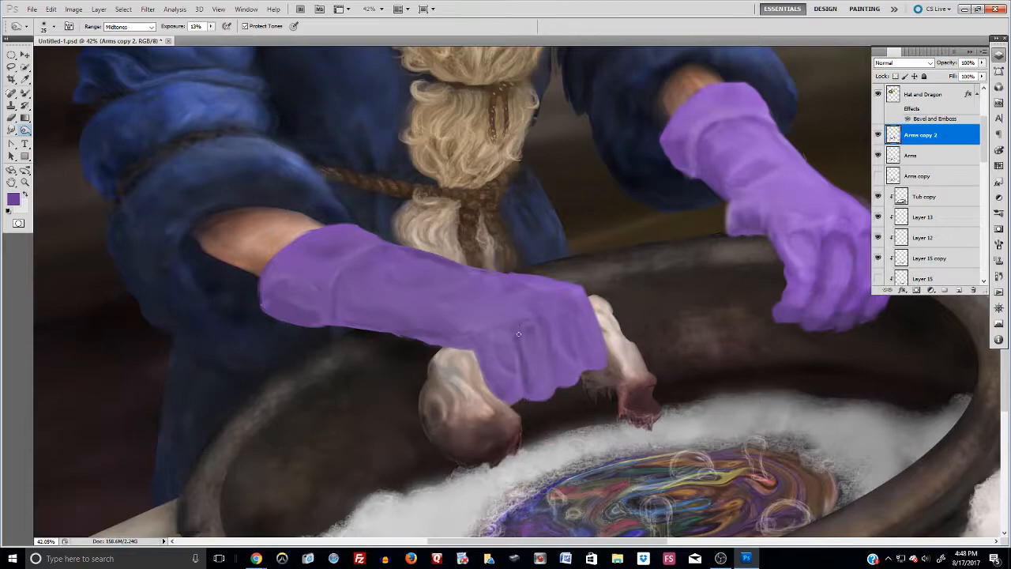
pyautogui.moveTo(522, 322); pyautogui.dragTo(552, 325)
pyautogui.moveTo(552, 321)
pyautogui.mouseDown()
pyautogui.moveTo(556, 312)
pyautogui.moveTo(549, 319)
pyautogui.mouseUp()
pyautogui.moveTo(580, 309); pyautogui.dragTo(527, 303)
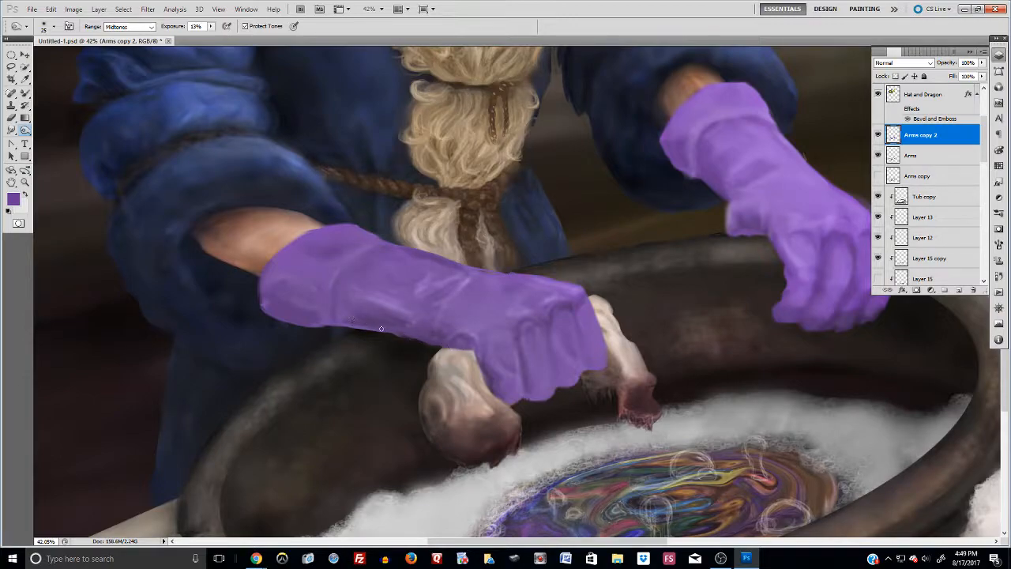
# Step: Burn and dodge the fingers and knuckles of the glove farther from the pump with a 125 px brush
pyautogui.press(']')
pyautogui.press(']')
pyautogui.press(']')
pyautogui.press(']')
pyautogui.press(']')
pyautogui.press(']')
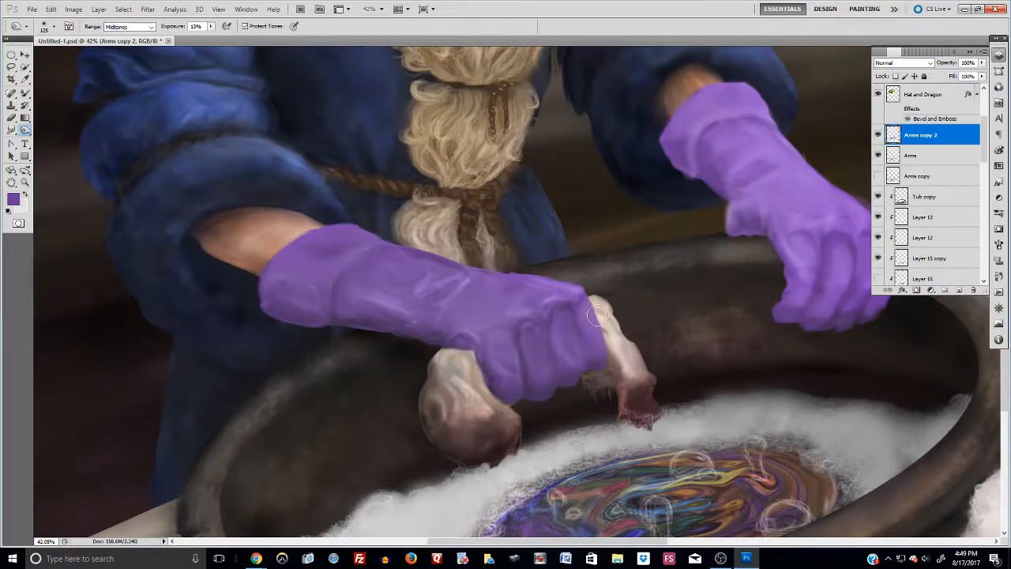
pyautogui.press('alt')
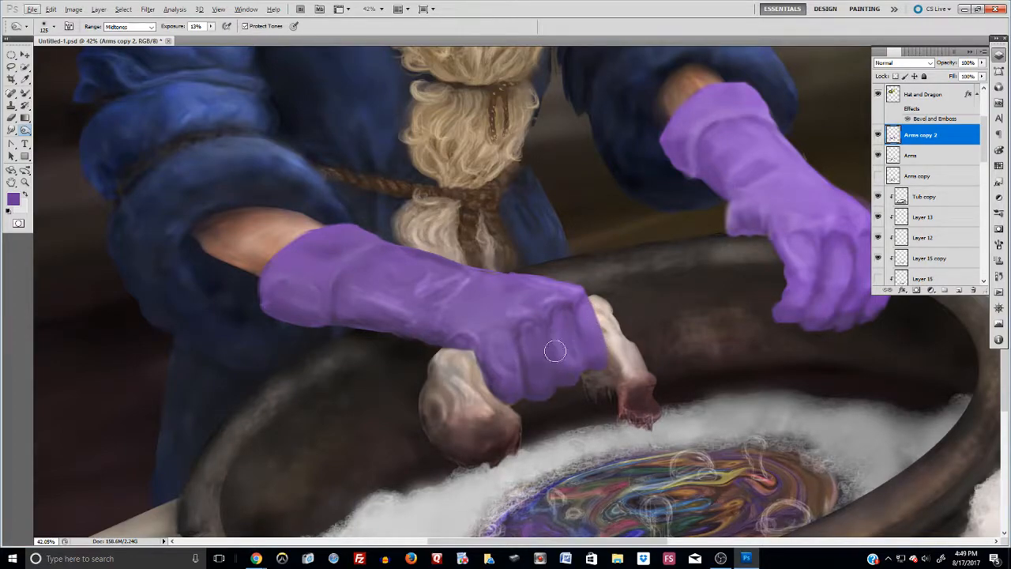
pyautogui.press('alt')
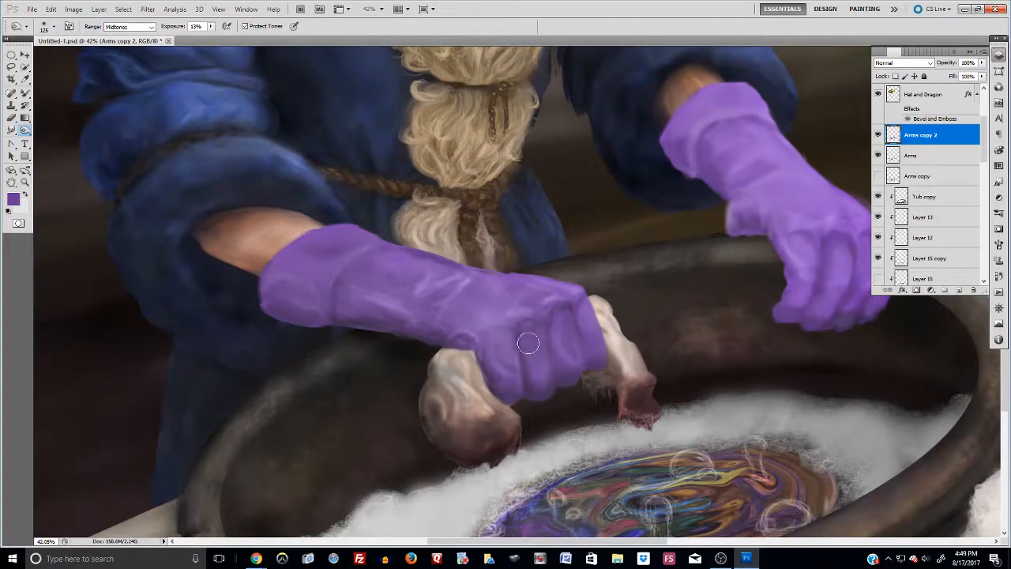
# Step: Deepen the finger shading with a 125 px brush and define the cuff fold with a 30 px brush on the glove farther from the pump
pyautogui.moveTo(565, 324); pyautogui.dragTo(577, 337)
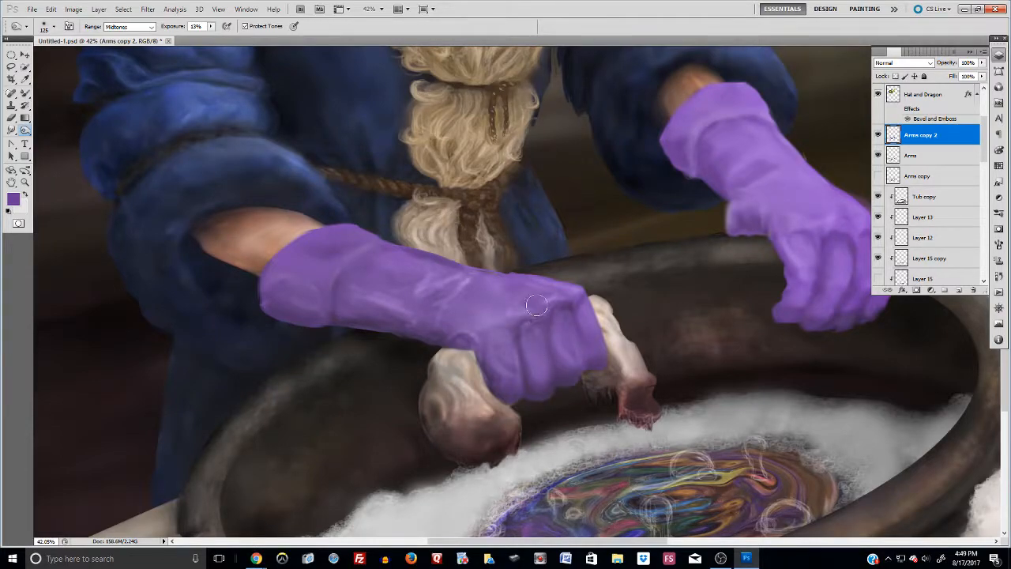
pyautogui.moveTo(580, 319); pyautogui.dragTo(605, 360)
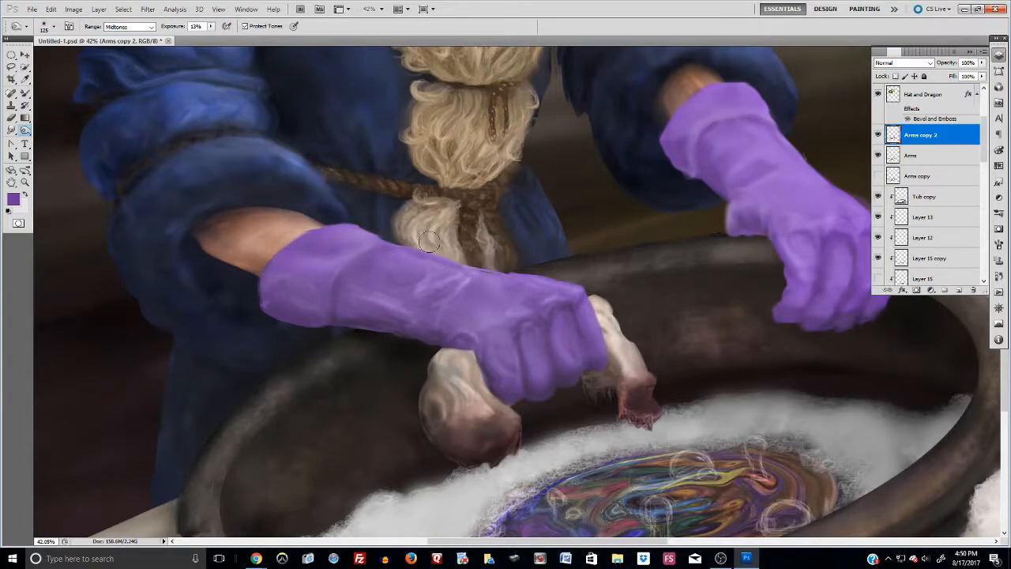
pyautogui.press('[')
pyautogui.press('[')
pyautogui.press('[')
pyautogui.press('[')
pyautogui.press('[')
pyautogui.press('[')
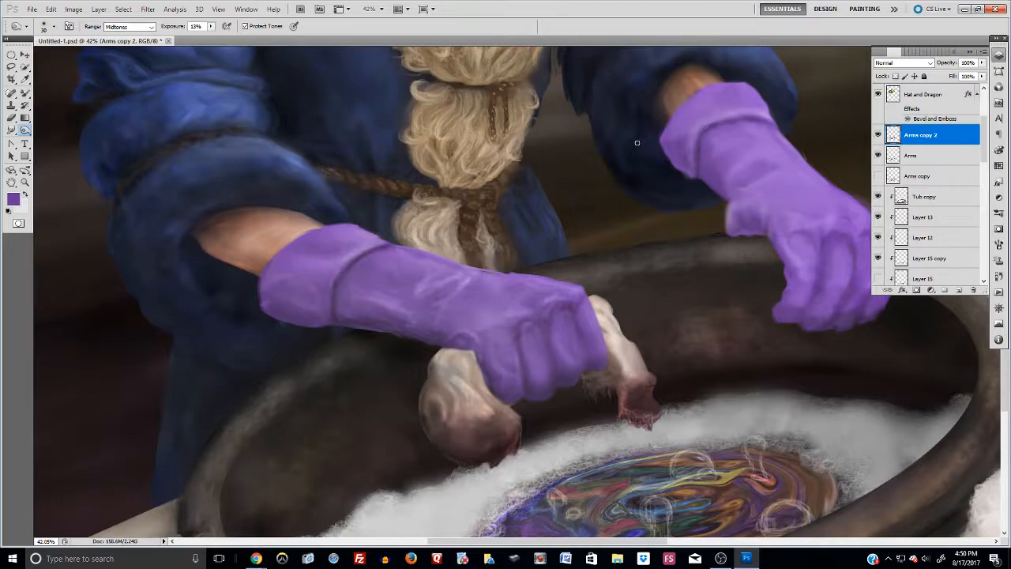
# Step: Reshape the cuff and upper forearm edge of the glove farther from the pump with a 175 px Smudge brush at 51% strength
pyautogui.click(9, 131)
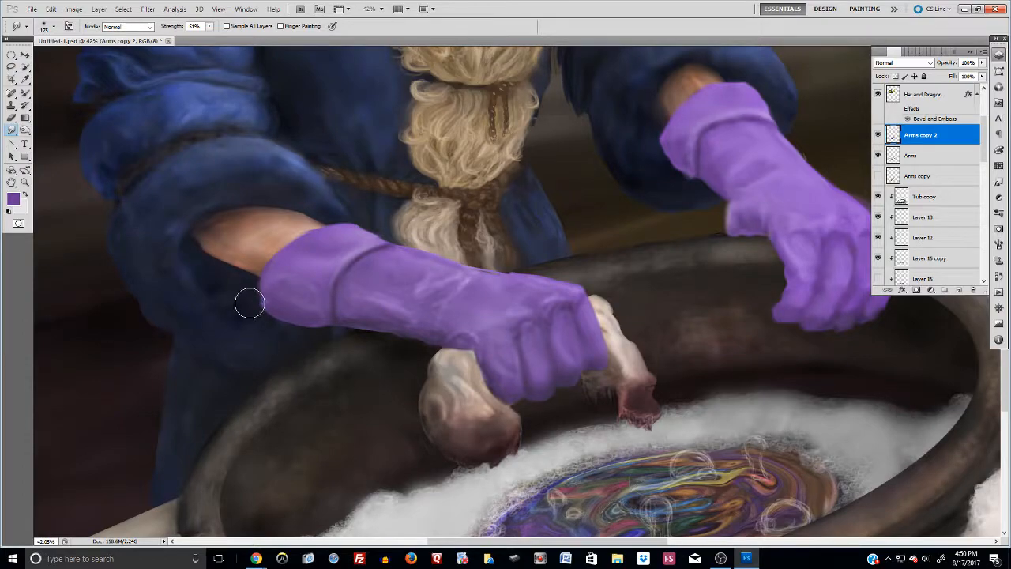
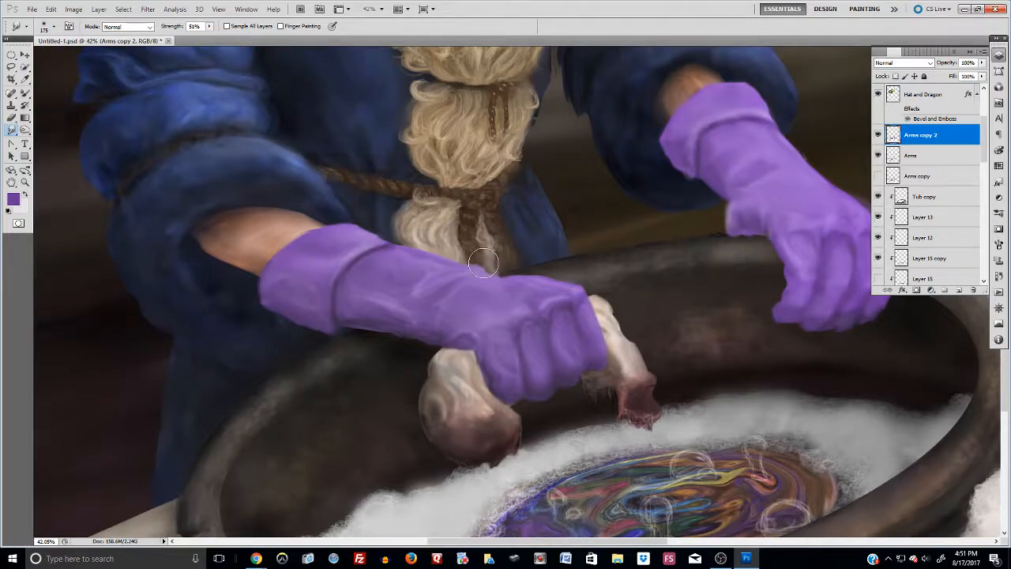
pyautogui.moveTo(507, 261)
pyautogui.mouseDown()
pyautogui.moveTo(480, 245)
pyautogui.moveTo(481, 260)
pyautogui.moveTo(440, 240)
pyautogui.moveTo(369, 229)
pyautogui.moveTo(372, 237)
pyautogui.moveTo(390, 233)
pyautogui.moveTo(334, 231)
pyautogui.moveTo(343, 226)
pyautogui.moveTo(311, 241)
pyautogui.moveTo(334, 228)
pyautogui.moveTo(332, 219)
pyautogui.moveTo(386, 219)
pyautogui.moveTo(390, 232)
pyautogui.moveTo(384, 214)
pyautogui.moveTo(398, 206)
pyautogui.moveTo(355, 212)
pyautogui.moveTo(323, 233)
pyautogui.moveTo(338, 219)
pyautogui.moveTo(378, 233)
pyautogui.moveTo(326, 267)
pyautogui.moveTo(356, 216)
pyautogui.mouseUp()
pyautogui.moveTo(274, 255)
pyautogui.mouseDown()
pyautogui.moveTo(283, 235)
pyautogui.moveTo(332, 218)
pyautogui.moveTo(271, 276)
pyautogui.moveTo(257, 281)
pyautogui.moveTo(256, 270)
pyautogui.moveTo(250, 289)
pyautogui.moveTo(258, 310)
pyautogui.moveTo(267, 308)
pyautogui.mouseUp()
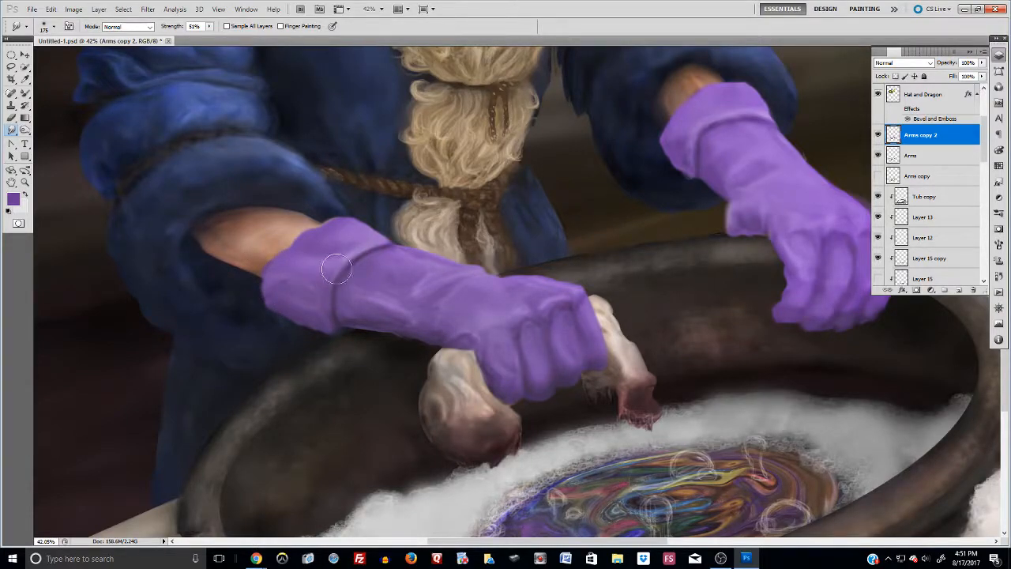
pyautogui.moveTo(301, 249)
pyautogui.mouseDown()
pyautogui.moveTo(322, 235)
pyautogui.moveTo(282, 257)
pyautogui.moveTo(313, 253)
pyautogui.mouseUp()
pyautogui.moveTo(383, 238)
pyautogui.mouseDown()
pyautogui.moveTo(322, 214)
pyautogui.moveTo(290, 234)
pyautogui.mouseUp()
# Step: Burn a thin midtone crease above the wrist of the glove farther from the pump with a 30 px brush
pyautogui.click(12, 117)
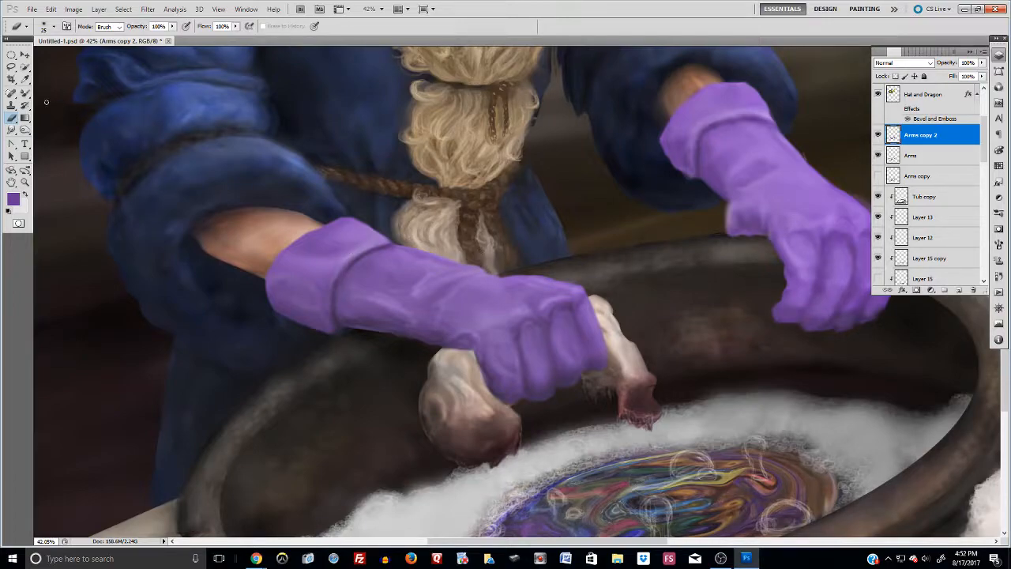
pyautogui.click(25, 130)
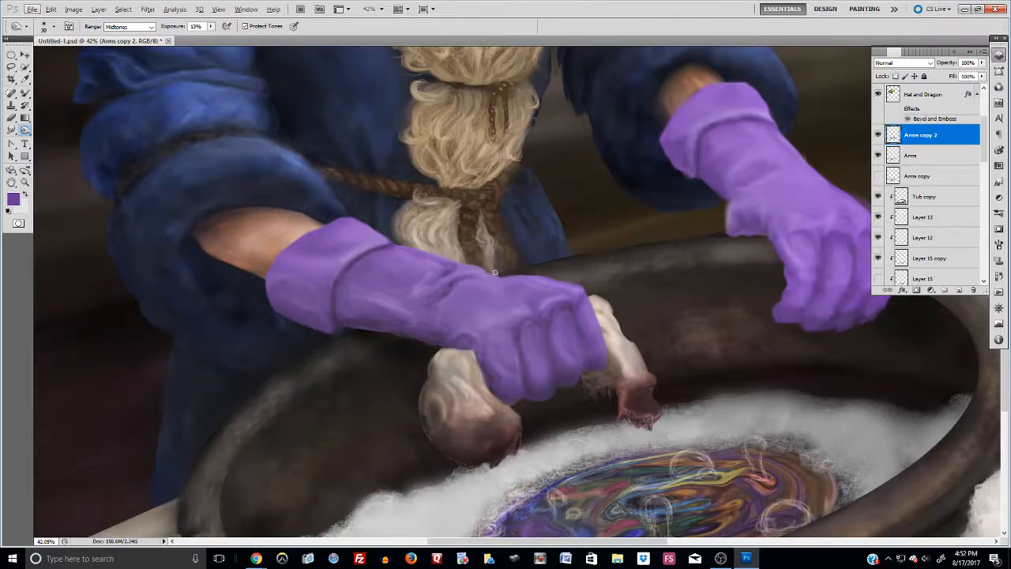
pyautogui.click(12, 119)
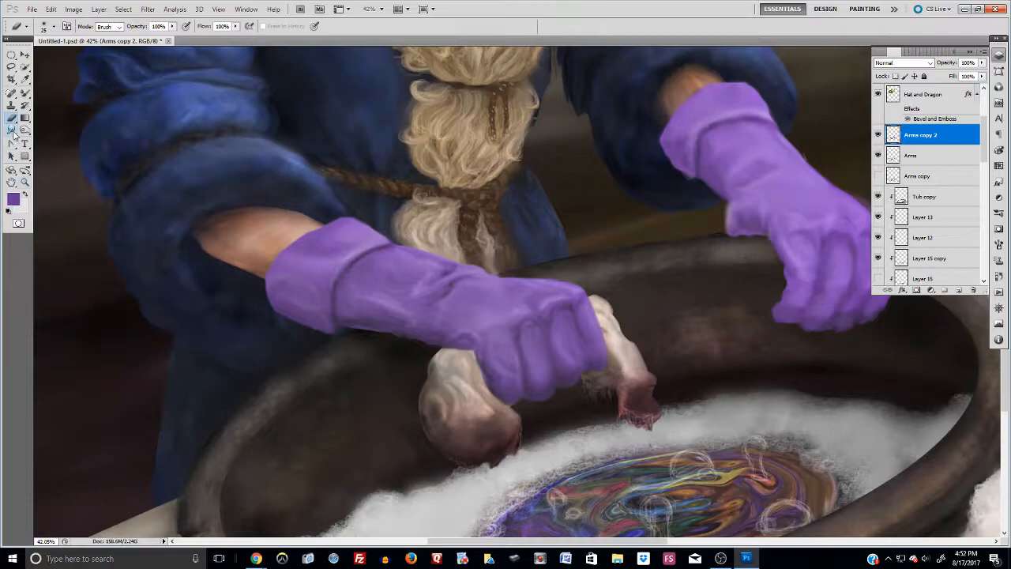
# Step: Smudge the wrist crease, hand, lower forearm and cuff corner of the glove farther from the pump with a 175 px brush
pyautogui.click(13, 131)
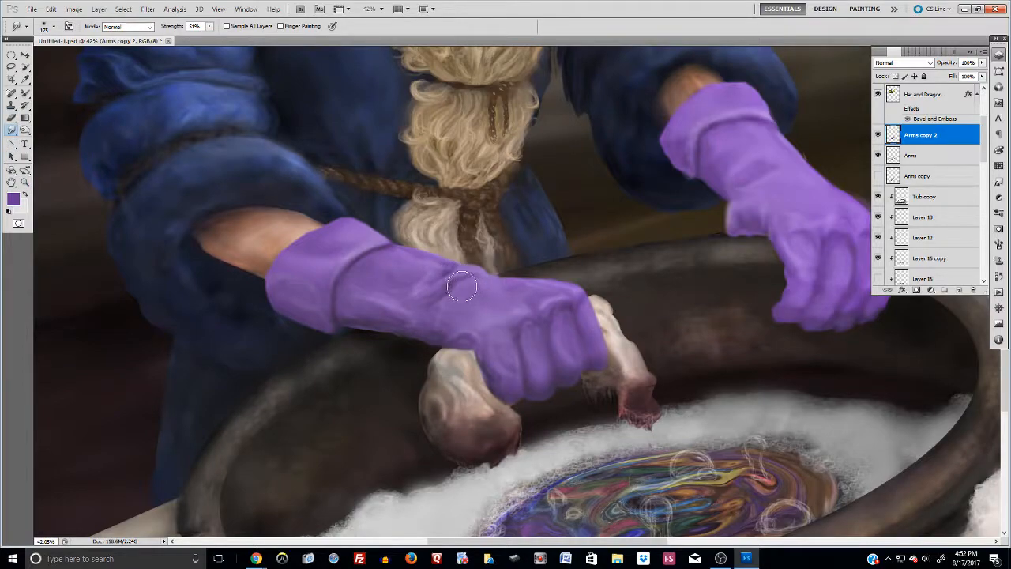
pyautogui.moveTo(464, 289)
pyautogui.mouseDown()
pyautogui.moveTo(500, 261)
pyautogui.moveTo(487, 279)
pyautogui.moveTo(442, 282)
pyautogui.moveTo(458, 289)
pyautogui.moveTo(474, 270)
pyautogui.moveTo(436, 297)
pyautogui.moveTo(478, 268)
pyautogui.moveTo(458, 291)
pyautogui.moveTo(510, 263)
pyautogui.moveTo(556, 306)
pyautogui.moveTo(528, 337)
pyautogui.moveTo(525, 329)
pyautogui.moveTo(537, 333)
pyautogui.moveTo(531, 327)
pyautogui.moveTo(546, 353)
pyautogui.moveTo(562, 329)
pyautogui.moveTo(556, 318)
pyautogui.moveTo(566, 359)
pyautogui.moveTo(587, 312)
pyautogui.moveTo(557, 306)
pyautogui.moveTo(576, 298)
pyautogui.moveTo(599, 366)
pyautogui.moveTo(586, 339)
pyautogui.moveTo(614, 318)
pyautogui.mouseUp()
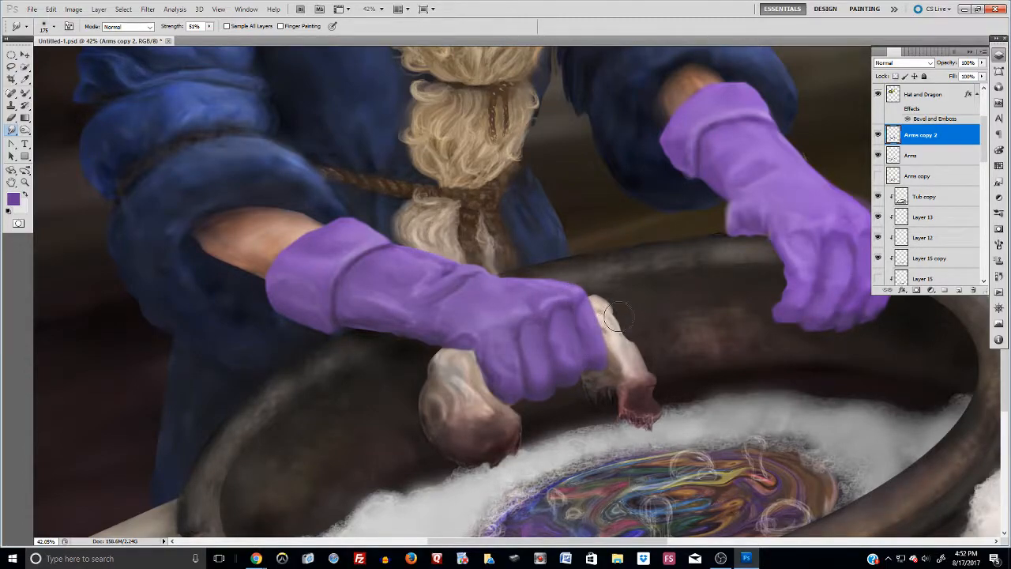
pyautogui.moveTo(535, 368)
pyautogui.mouseDown()
pyautogui.moveTo(504, 372)
pyautogui.moveTo(509, 361)
pyautogui.moveTo(481, 380)
pyautogui.moveTo(480, 355)
pyautogui.moveTo(507, 364)
pyautogui.moveTo(494, 386)
pyautogui.moveTo(528, 385)
pyautogui.mouseUp()
pyautogui.moveTo(496, 333); pyautogui.dragTo(463, 334)
pyautogui.moveTo(382, 309)
pyautogui.mouseDown()
pyautogui.moveTo(409, 321)
pyautogui.moveTo(356, 285)
pyautogui.moveTo(421, 316)
pyautogui.moveTo(439, 343)
pyautogui.moveTo(367, 323)
pyautogui.moveTo(384, 305)
pyautogui.moveTo(375, 298)
pyautogui.moveTo(431, 315)
pyautogui.moveTo(404, 321)
pyautogui.moveTo(385, 296)
pyautogui.moveTo(351, 291)
pyautogui.moveTo(390, 293)
pyautogui.moveTo(415, 313)
pyautogui.moveTo(439, 304)
pyautogui.moveTo(443, 320)
pyautogui.moveTo(472, 308)
pyautogui.moveTo(440, 324)
pyautogui.moveTo(561, 281)
pyautogui.moveTo(464, 299)
pyautogui.moveTo(491, 304)
pyautogui.moveTo(522, 288)
pyautogui.moveTo(489, 301)
pyautogui.moveTo(508, 314)
pyautogui.moveTo(494, 308)
pyautogui.moveTo(519, 308)
pyautogui.moveTo(496, 303)
pyautogui.moveTo(504, 292)
pyautogui.moveTo(479, 299)
pyautogui.moveTo(548, 330)
pyautogui.moveTo(521, 371)
pyautogui.moveTo(530, 374)
pyautogui.moveTo(549, 330)
pyautogui.moveTo(577, 355)
pyautogui.moveTo(553, 359)
pyautogui.mouseUp()
pyautogui.moveTo(369, 258)
pyautogui.mouseDown()
pyautogui.moveTo(396, 247)
pyautogui.moveTo(371, 237)
pyautogui.moveTo(399, 230)
pyautogui.moveTo(390, 229)
pyautogui.mouseUp()
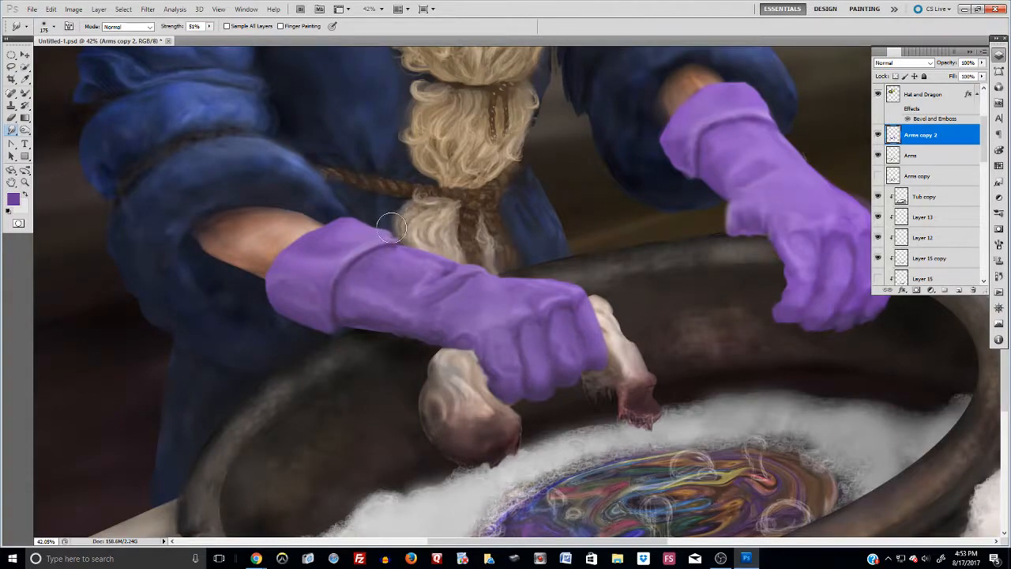
# Step: Round out the cuff edges and fold of the glove nearer the pump with the 175 px Smudge brush
pyautogui.moveTo(660, 135)
pyautogui.mouseDown()
pyautogui.moveTo(680, 162)
pyautogui.moveTo(672, 165)
pyautogui.moveTo(698, 125)
pyautogui.moveTo(688, 133)
pyautogui.moveTo(712, 126)
pyautogui.moveTo(687, 140)
pyautogui.mouseUp()
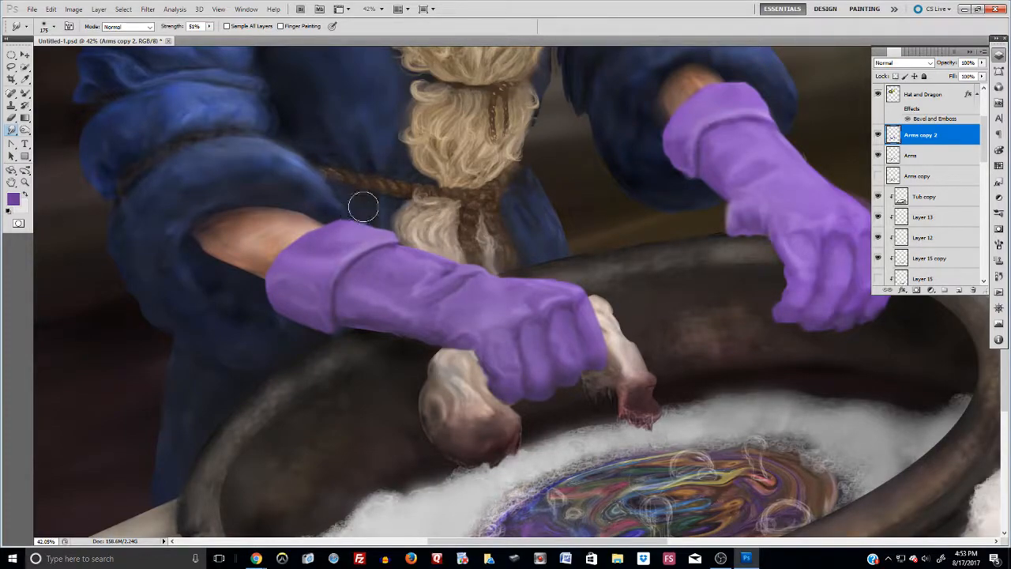
pyautogui.moveTo(735, 82)
pyautogui.mouseDown()
pyautogui.moveTo(707, 91)
pyautogui.moveTo(666, 123)
pyautogui.moveTo(673, 139)
pyautogui.moveTo(725, 123)
pyautogui.moveTo(685, 142)
pyautogui.moveTo(689, 151)
pyautogui.moveTo(716, 124)
pyautogui.moveTo(710, 136)
pyautogui.moveTo(702, 140)
pyautogui.moveTo(713, 121)
pyautogui.moveTo(689, 159)
pyautogui.moveTo(712, 143)
pyautogui.mouseUp()
pyautogui.moveTo(757, 119)
pyautogui.mouseDown()
pyautogui.moveTo(725, 131)
pyautogui.moveTo(741, 115)
pyautogui.moveTo(765, 123)
pyautogui.moveTo(781, 106)
pyautogui.moveTo(762, 113)
pyautogui.moveTo(780, 110)
pyautogui.moveTo(752, 95)
pyautogui.moveTo(777, 97)
pyautogui.mouseUp()
pyautogui.moveTo(676, 125)
pyautogui.mouseDown()
pyautogui.moveTo(733, 90)
pyautogui.moveTo(677, 148)
pyautogui.moveTo(687, 116)
pyautogui.moveTo(670, 131)
pyautogui.moveTo(715, 114)
pyautogui.mouseUp()
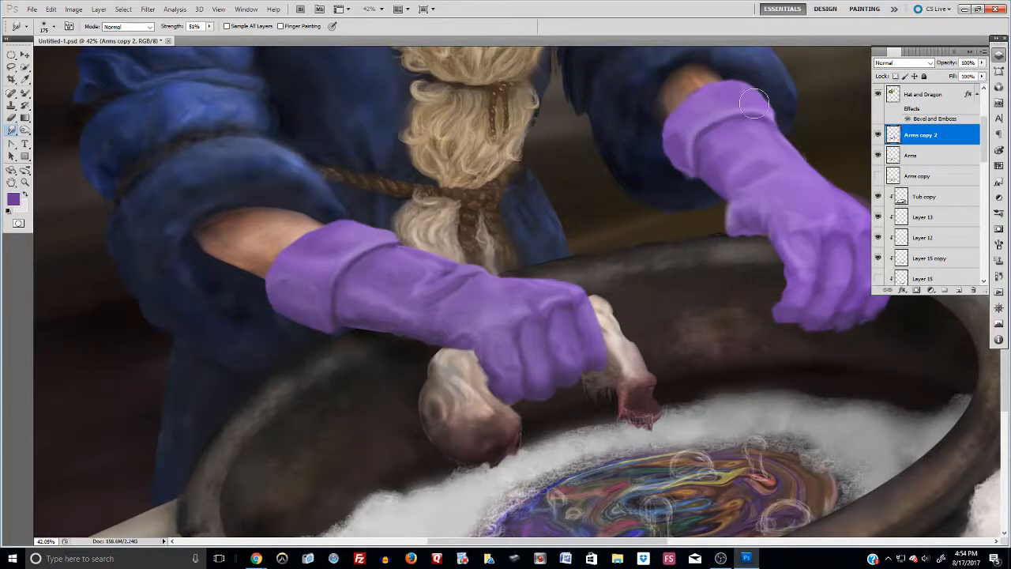
pyautogui.moveTo(682, 158)
pyautogui.mouseDown()
pyautogui.moveTo(704, 109)
pyautogui.moveTo(704, 93)
pyautogui.moveTo(680, 113)
pyautogui.moveTo(681, 104)
pyautogui.moveTo(719, 94)
pyautogui.mouseUp()
# Step: Burn midtone shading across the forearm folds and back of the hand of the glove nearer the pump with a 90 px brush
pyautogui.click(25, 132)
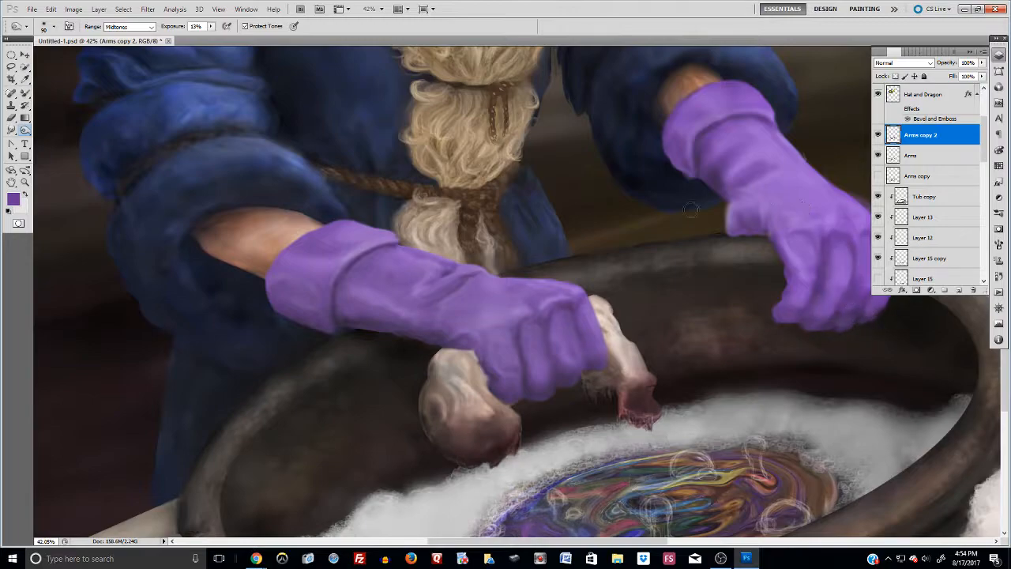
pyautogui.moveTo(758, 209)
pyautogui.mouseDown()
pyautogui.moveTo(778, 229)
pyautogui.moveTo(802, 210)
pyautogui.mouseUp()
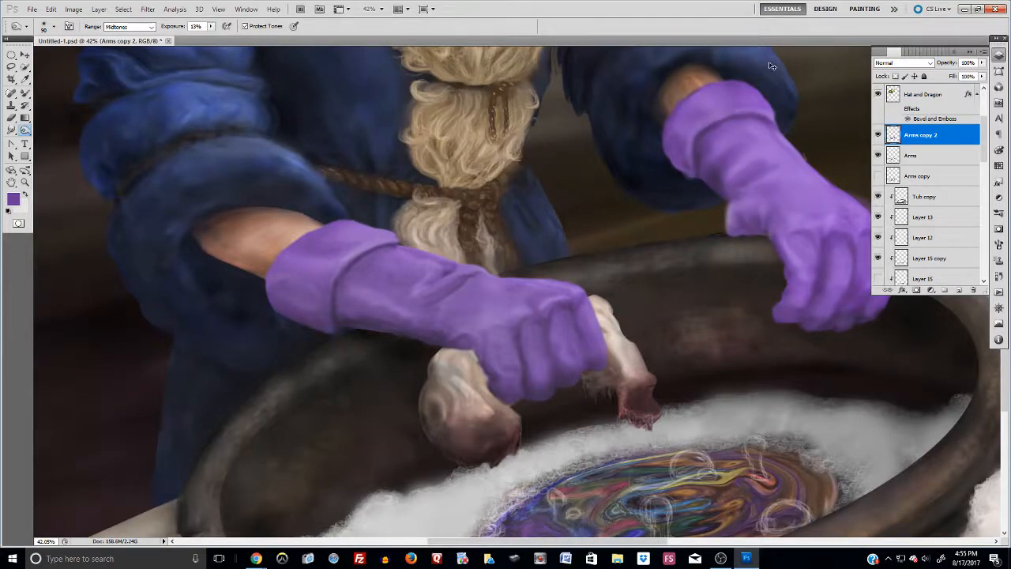
pyautogui.hotkey('ctrl', '-')
pyautogui.hotkey('ctrl', '-')
pyautogui.hotkey('ctrl', '-')
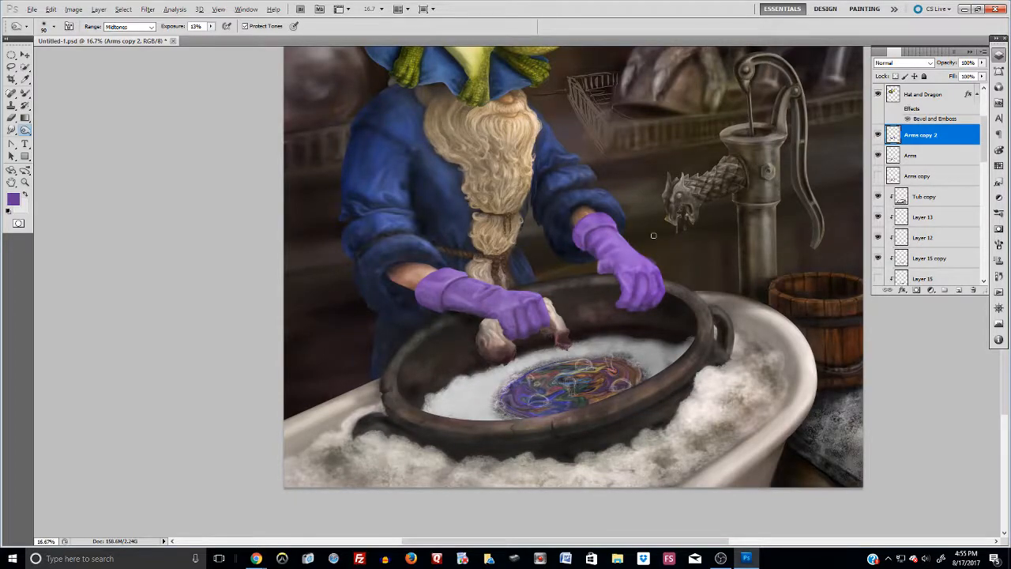
pyautogui.scroll(5, 653, 235)
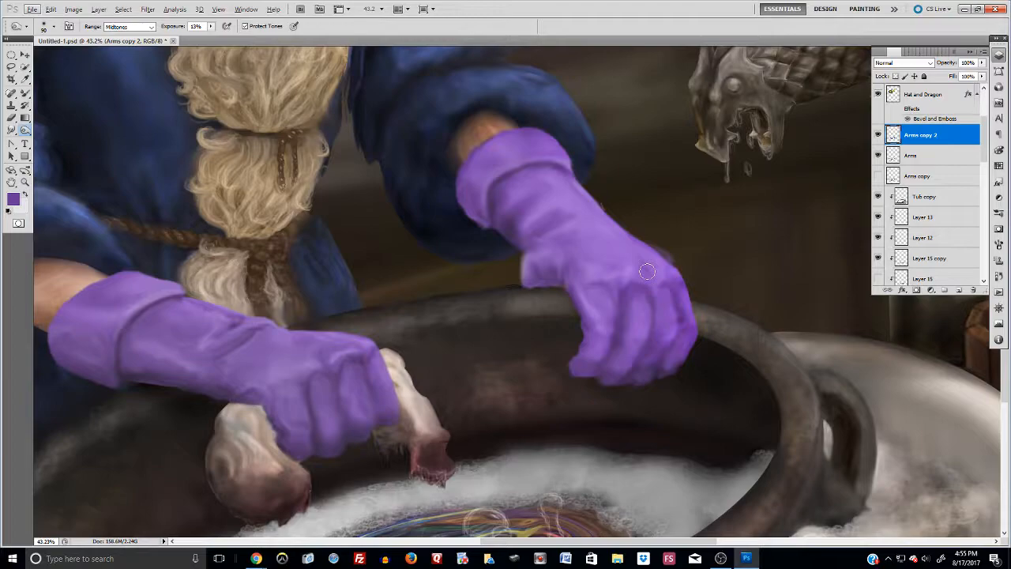
# Step: Blend the forearm shading of the glove farther from the pump with a sampled purple using the Mixer Brush
pyautogui.click(25, 94)
pyautogui.keyDown('alt'); pyautogui.click(162, 358); pyautogui.keyUp('alt')
pyautogui.moveTo(178, 363); pyautogui.dragTo(175, 369)
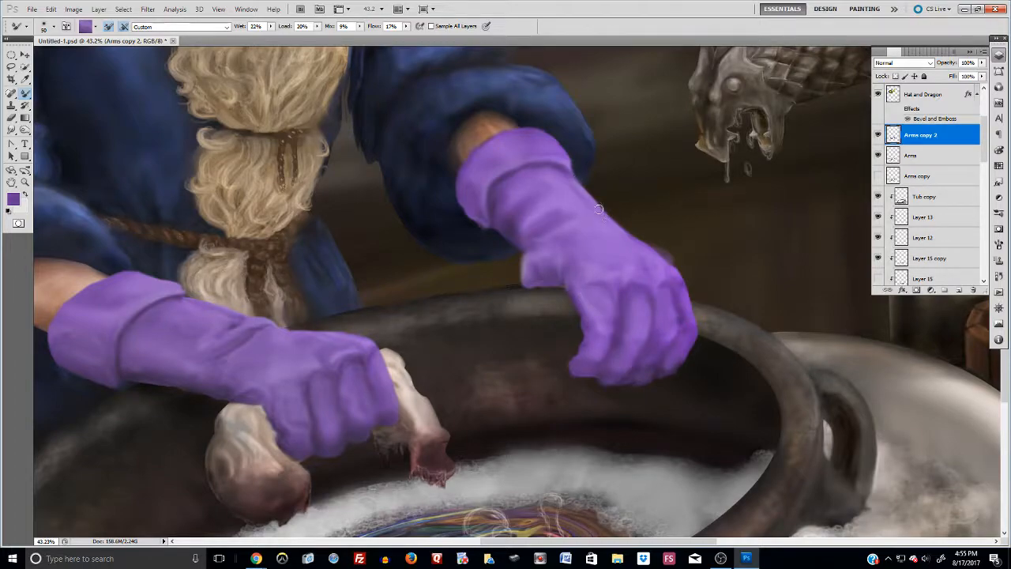
pyautogui.hotkey('ctrl', '-')
pyautogui.hotkey('ctrl', '-')
pyautogui.hotkey('ctrl', '-')
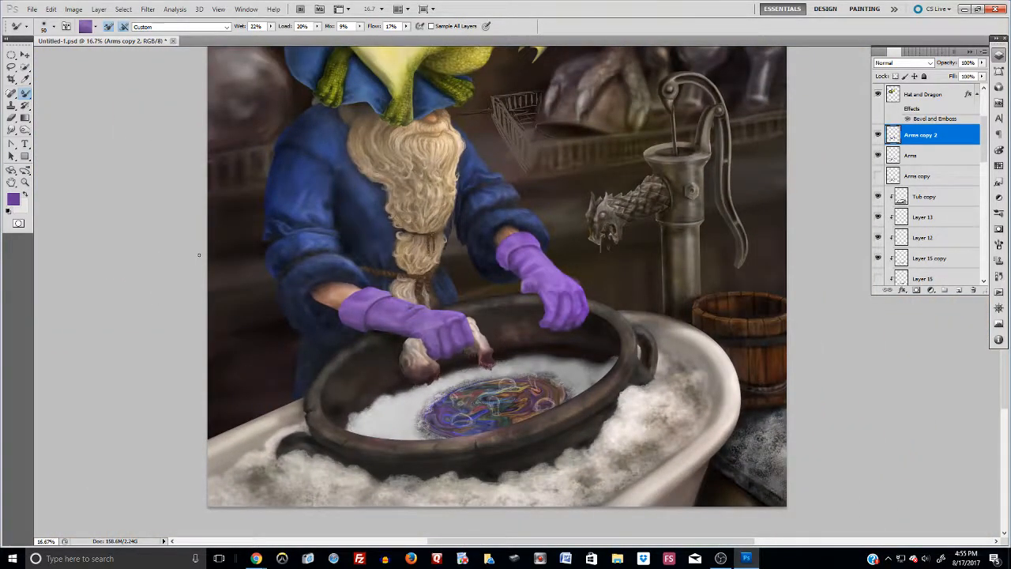
pyautogui.hotkey('ctrl', '-')
pyautogui.hotkey('ctrl', '-')
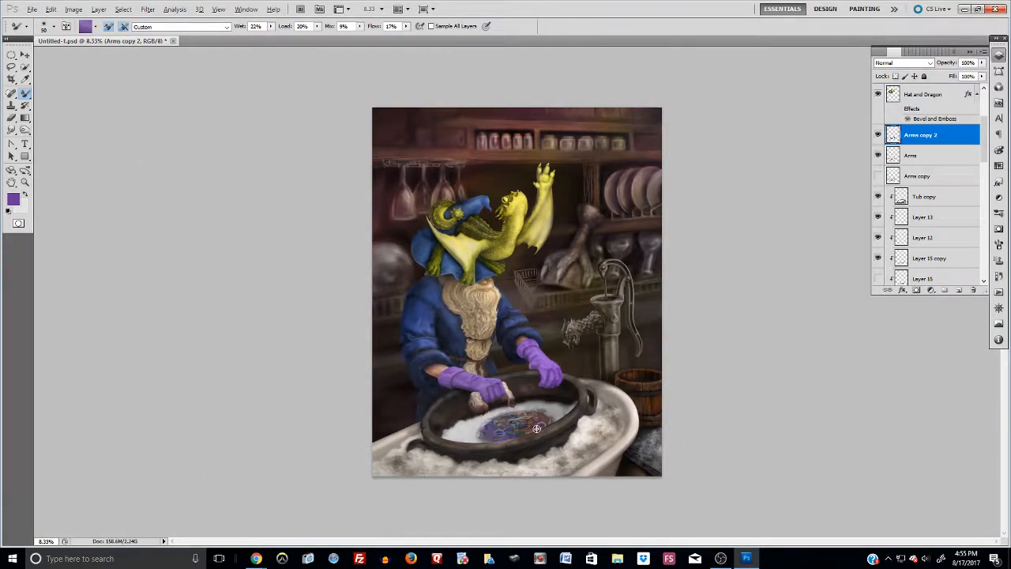
# Step: Blend the forearm and cuff folds of the glove nearer the pump with sampled purples, using 100 px and 40 px Mixer Brushes
pyautogui.press('alt')
pyautogui.scroll(5, 568, 417)
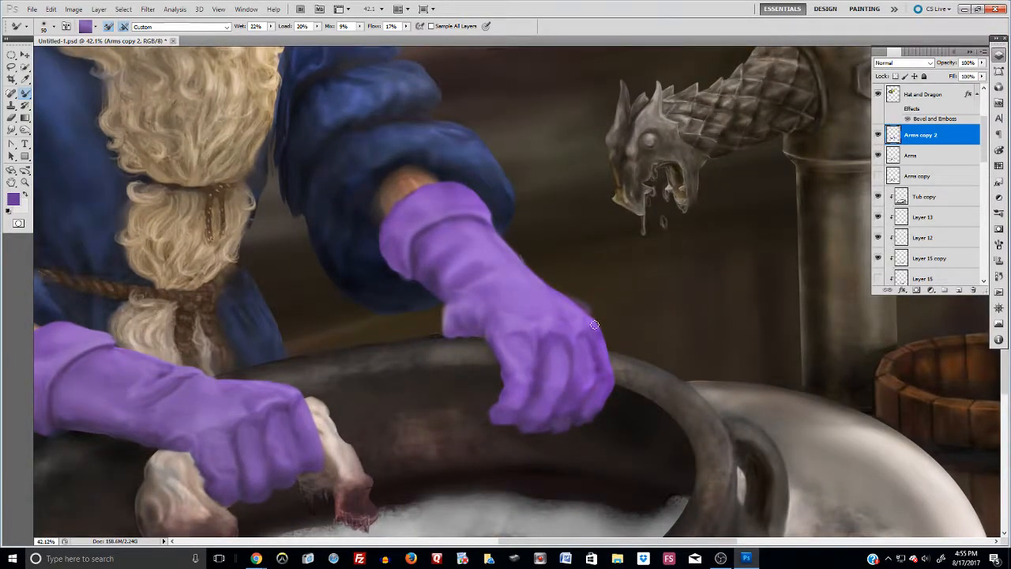
pyautogui.press(']')
pyautogui.press(']')
pyautogui.press(']')
pyautogui.press(']')
pyautogui.press(']')
pyautogui.press(']')
pyautogui.keyDown('alt'); pyautogui.click(480, 256); pyautogui.keyUp('alt')
pyautogui.keyDown('alt'); pyautogui.click(456, 264); pyautogui.keyUp('alt')
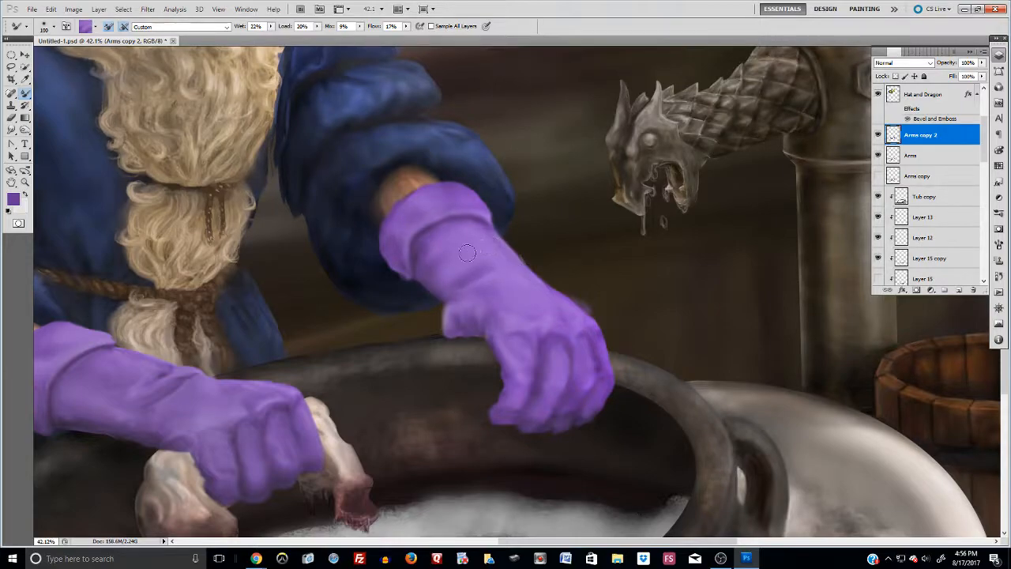
pyautogui.keyDown('alt'); pyautogui.click(480, 310); pyautogui.keyUp('alt')
pyautogui.keyDown('alt'); pyautogui.click(415, 259); pyautogui.keyUp('alt')
pyautogui.hotkey('ctrl', '-')
pyautogui.hotkey('ctrl', '-')
pyautogui.hotkey('ctrl', '-')
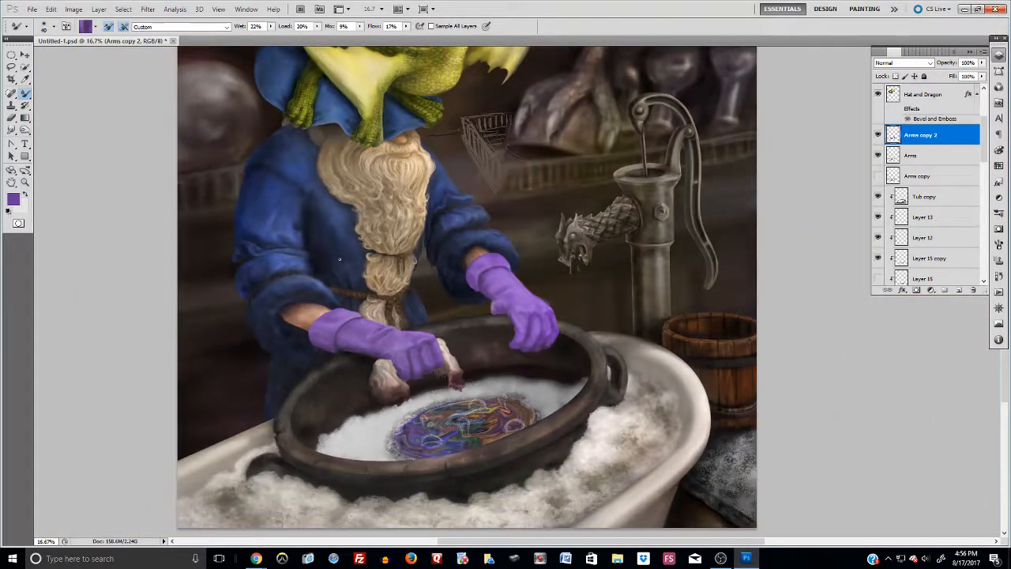
pyautogui.hotkey('ctrl', '-')
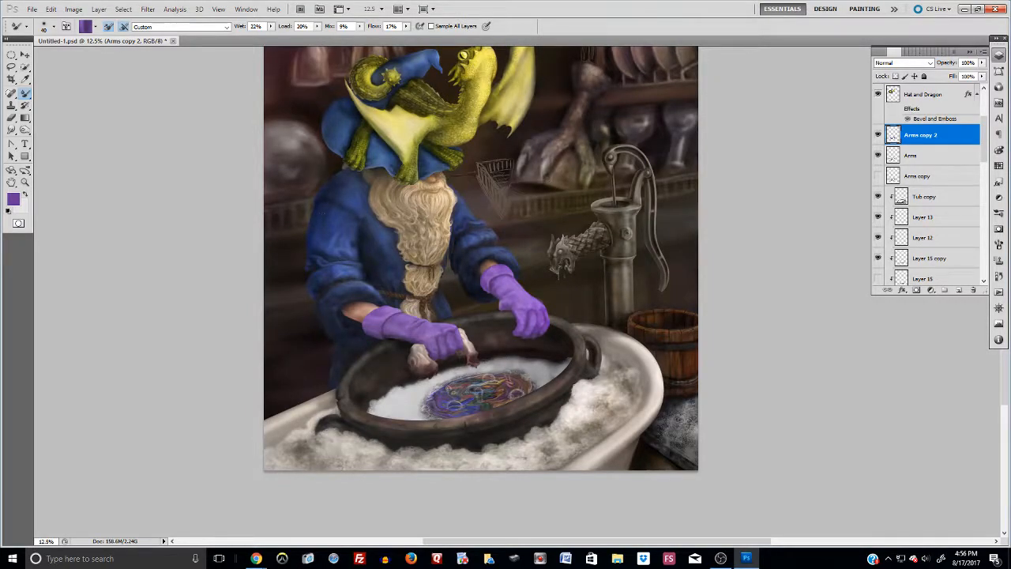
pyautogui.click(24, 131)
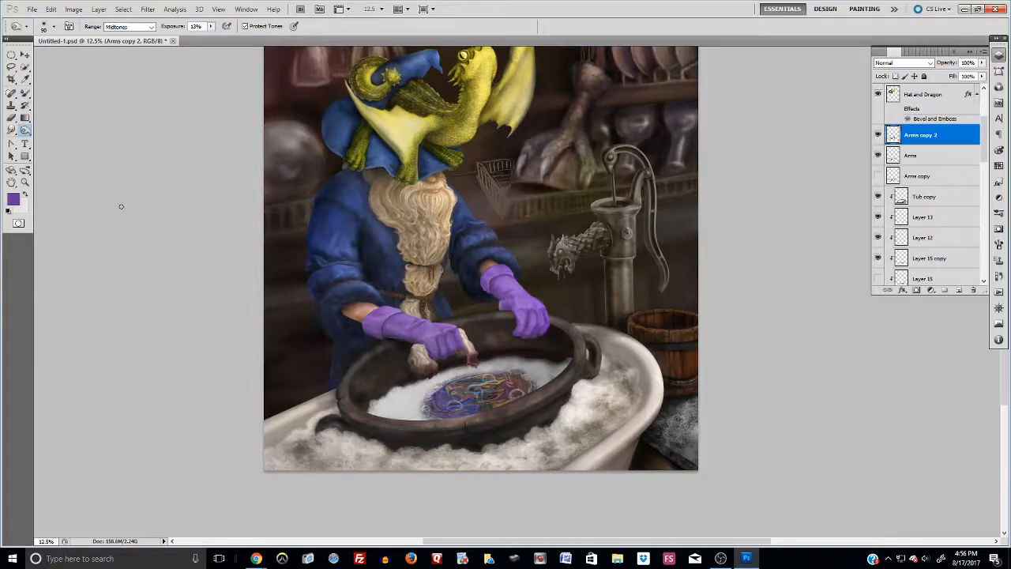
pyautogui.rightClick(24, 130)
pyautogui.click(61, 153)
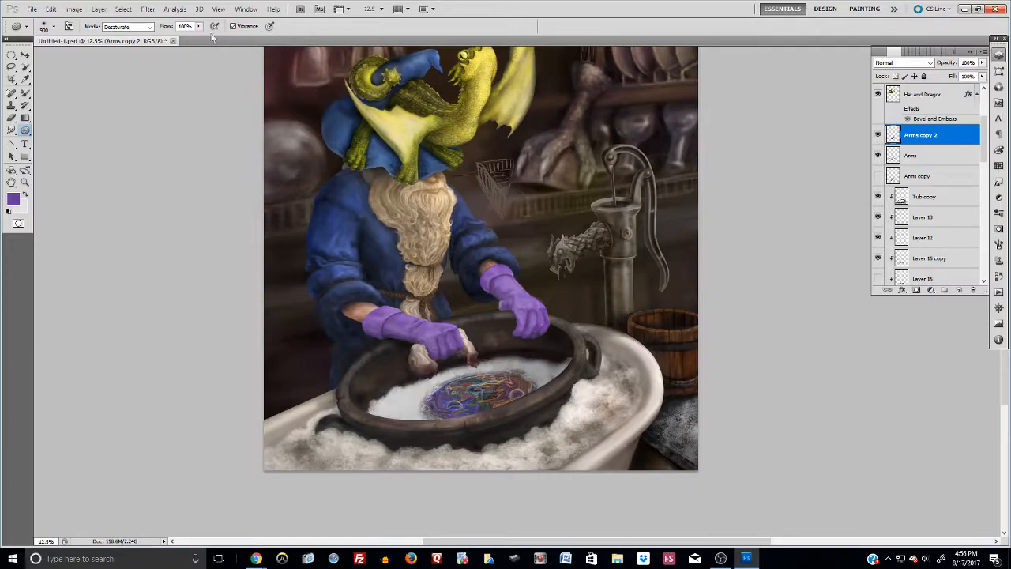
# Step: Apply a Warming Filter (81) photo filter to the gloves at 30% density without preserving luminosity, and save the document
pyautogui.click(74, 9)
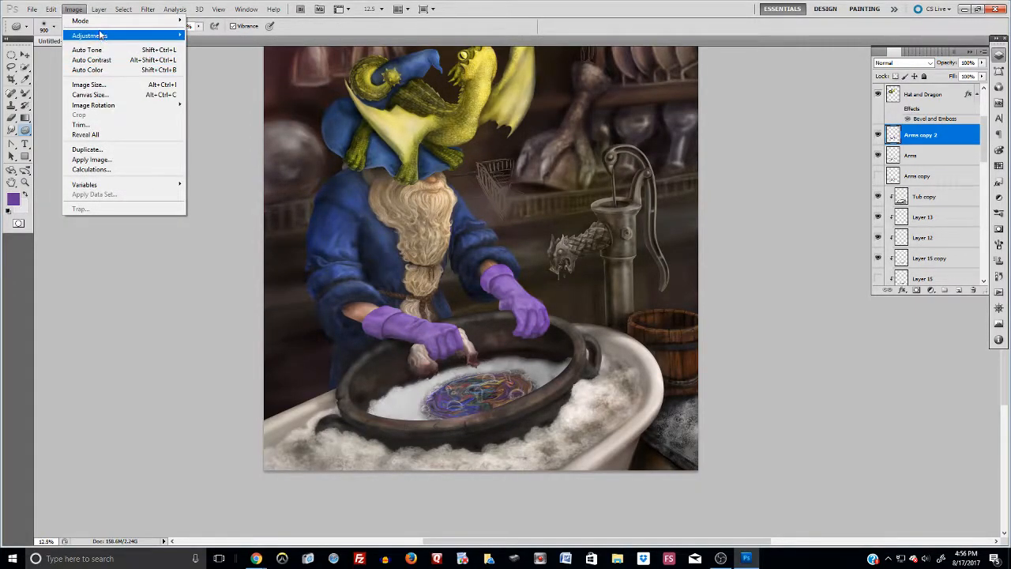
pyautogui.moveTo(93, 21)
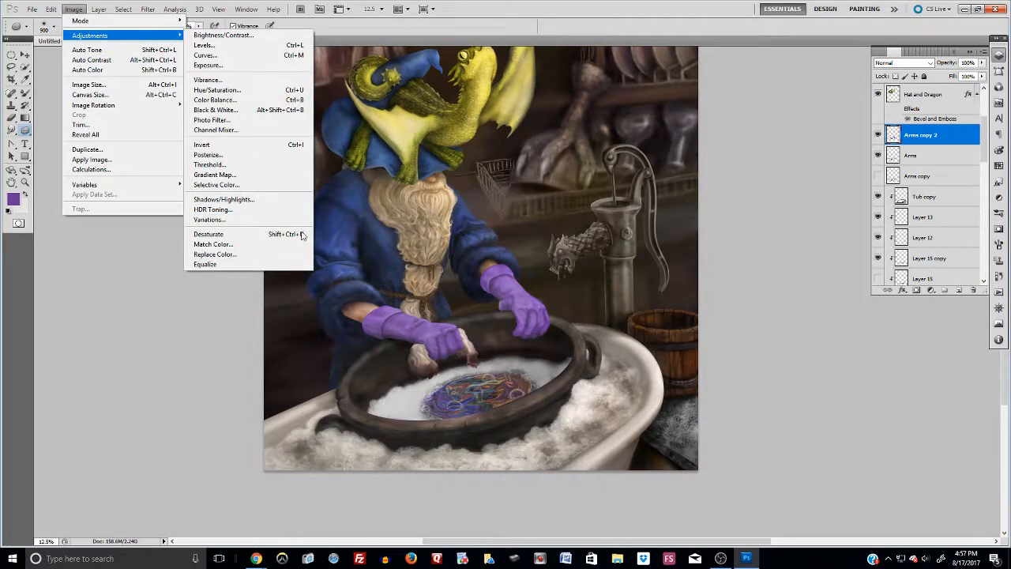
pyautogui.click(241, 120)
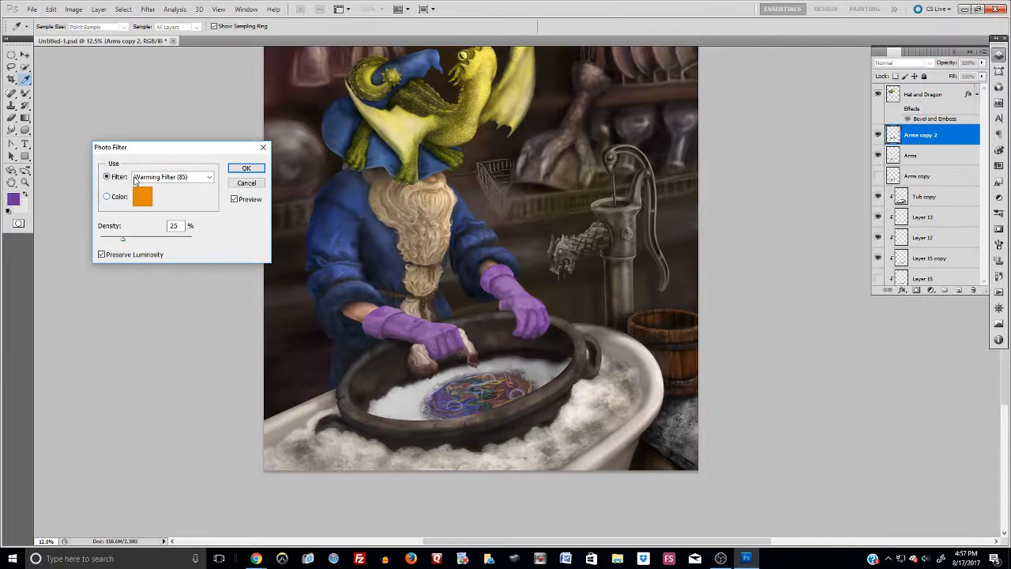
pyautogui.click(136, 179)
pyautogui.click(144, 203)
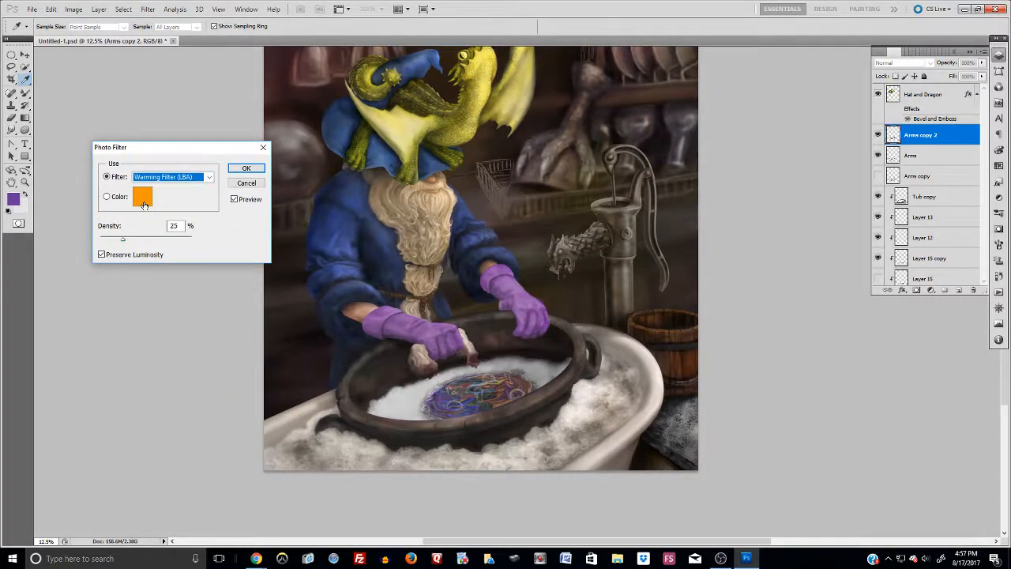
pyautogui.click(170, 177)
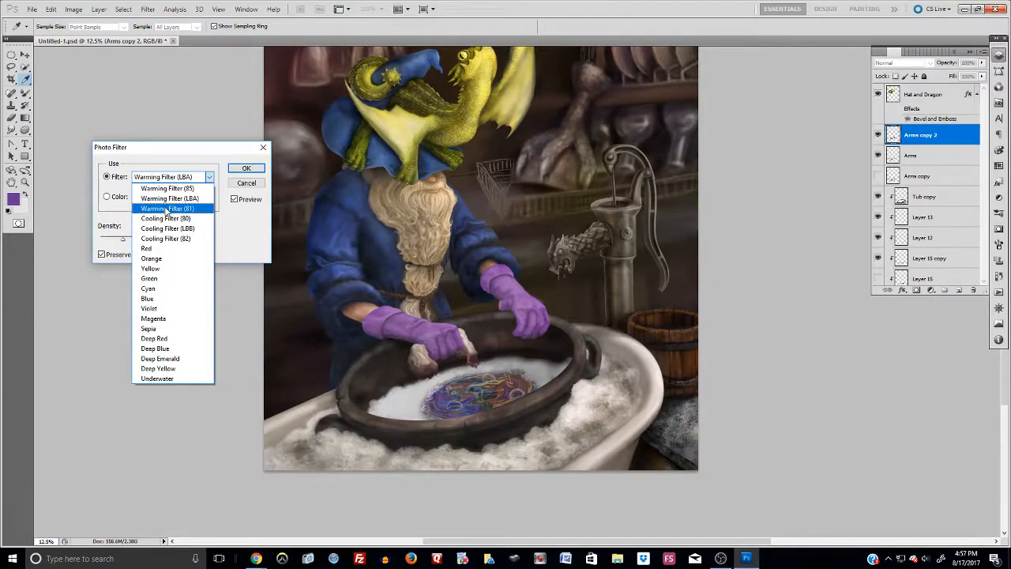
pyautogui.click(167, 209)
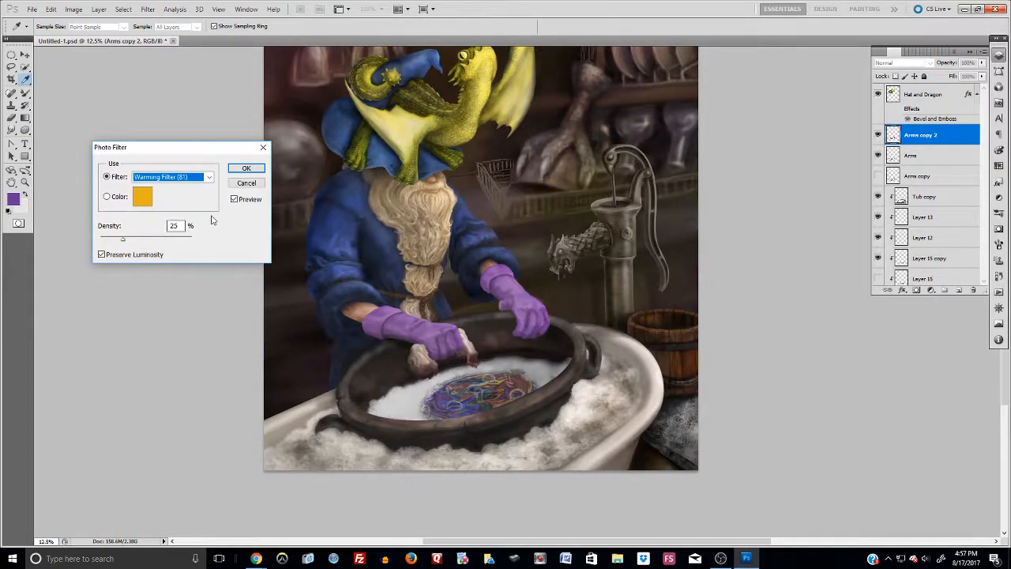
pyautogui.moveTo(152, 241); pyautogui.dragTo(161, 245)
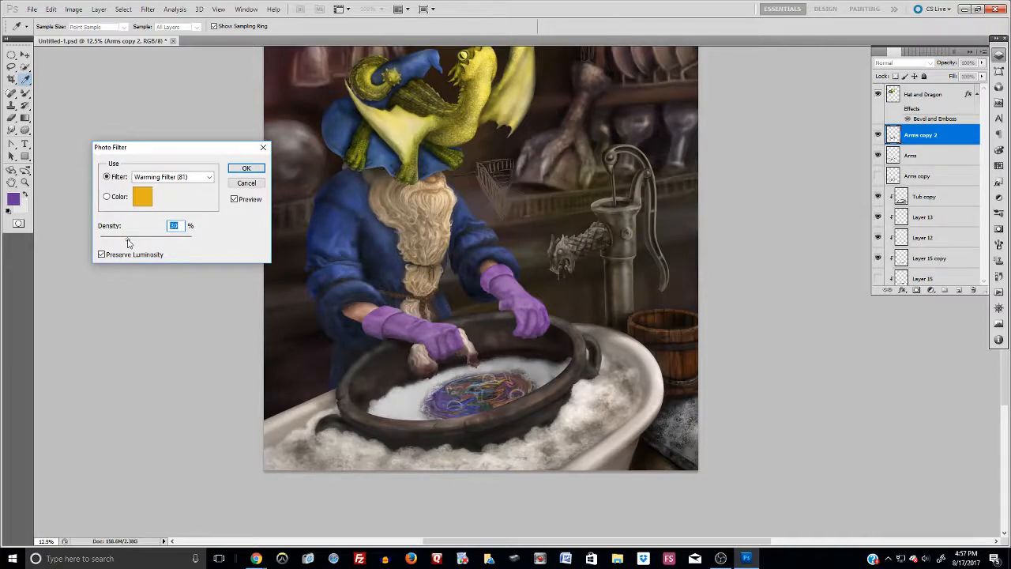
pyautogui.click(101, 254)
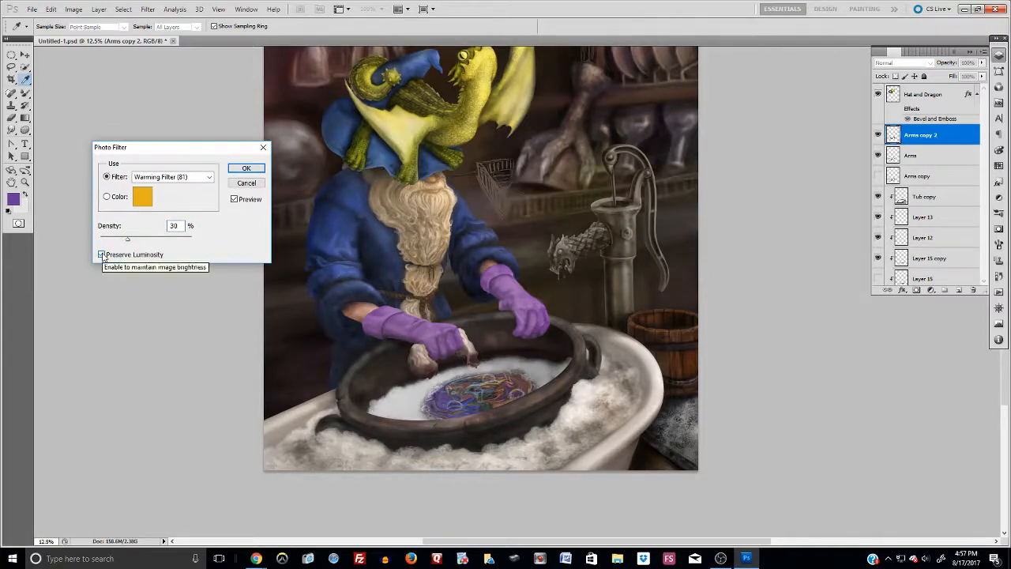
pyautogui.click(102, 255)
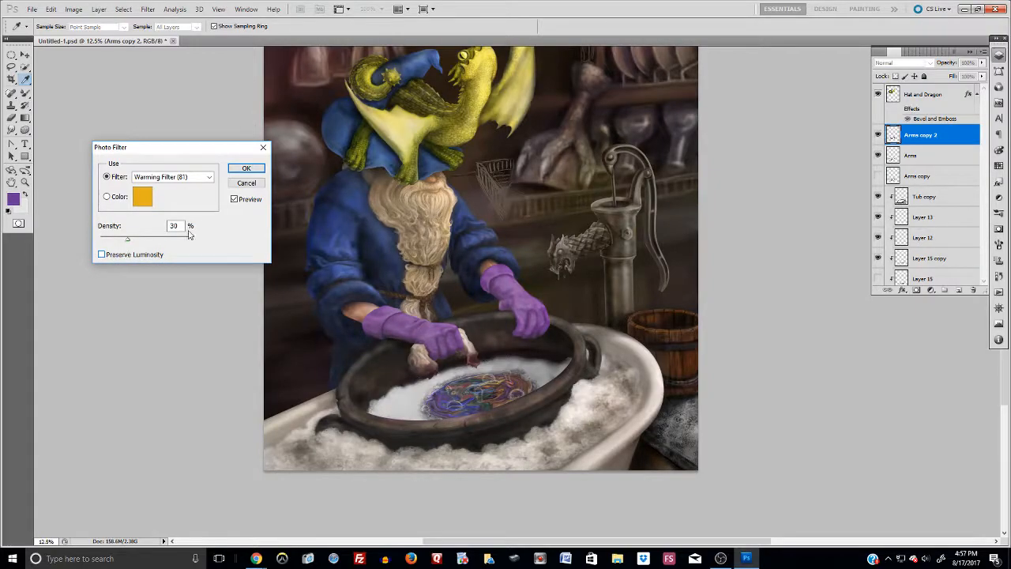
pyautogui.click(247, 168)
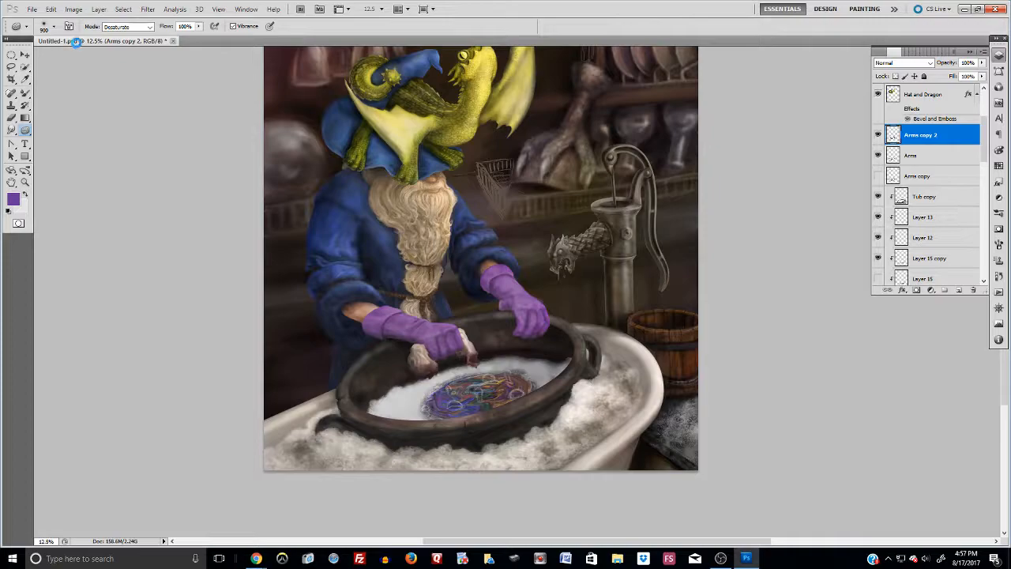
pyautogui.hotkey('ctrl', 's')
# Step: Start a Curves adjustment on the gloves layer with the Increase Contrast (RGB) preset
pyautogui.click(75, 9)
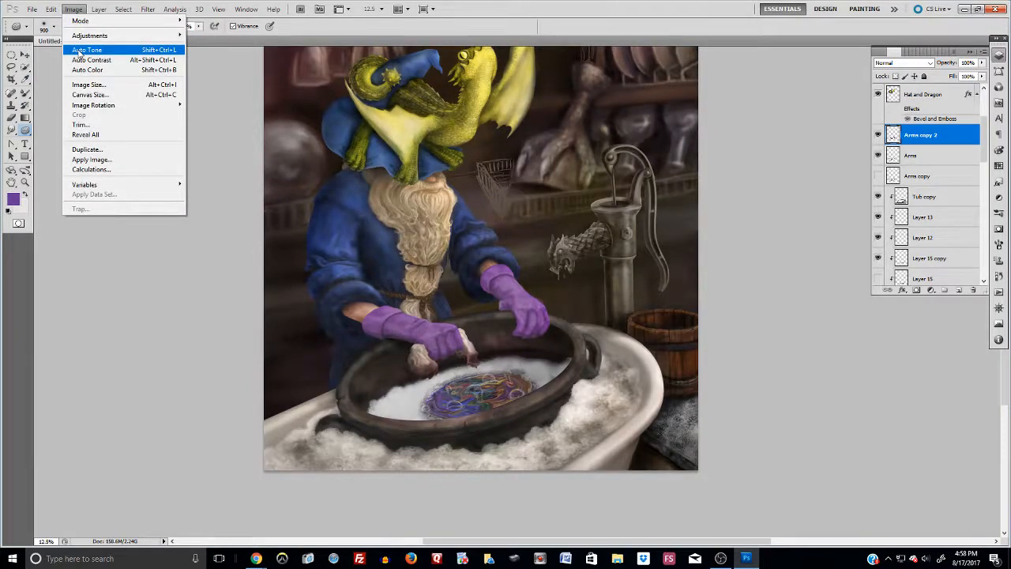
pyautogui.moveTo(89, 37)
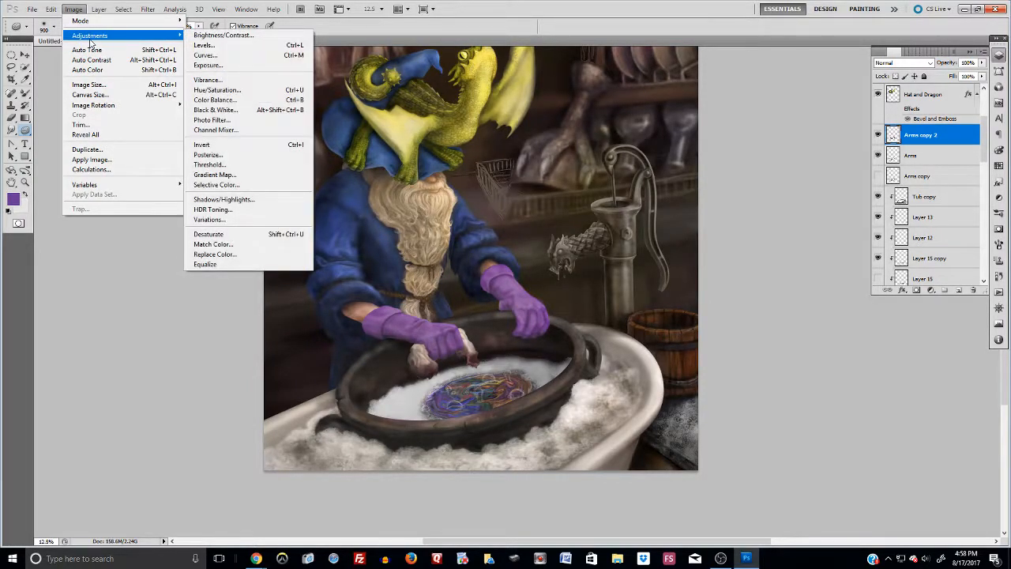
pyautogui.click(237, 56)
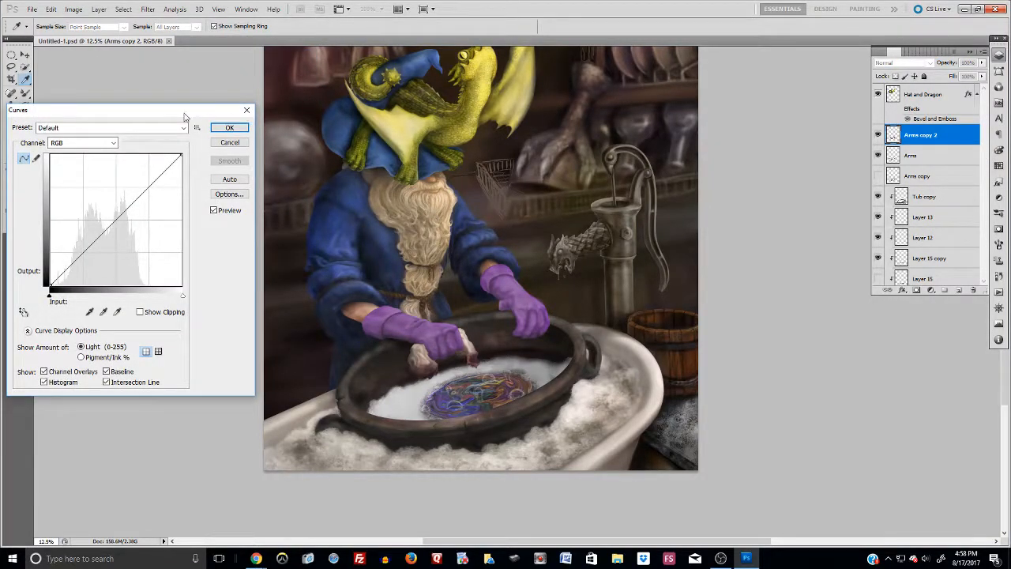
pyautogui.click(139, 129)
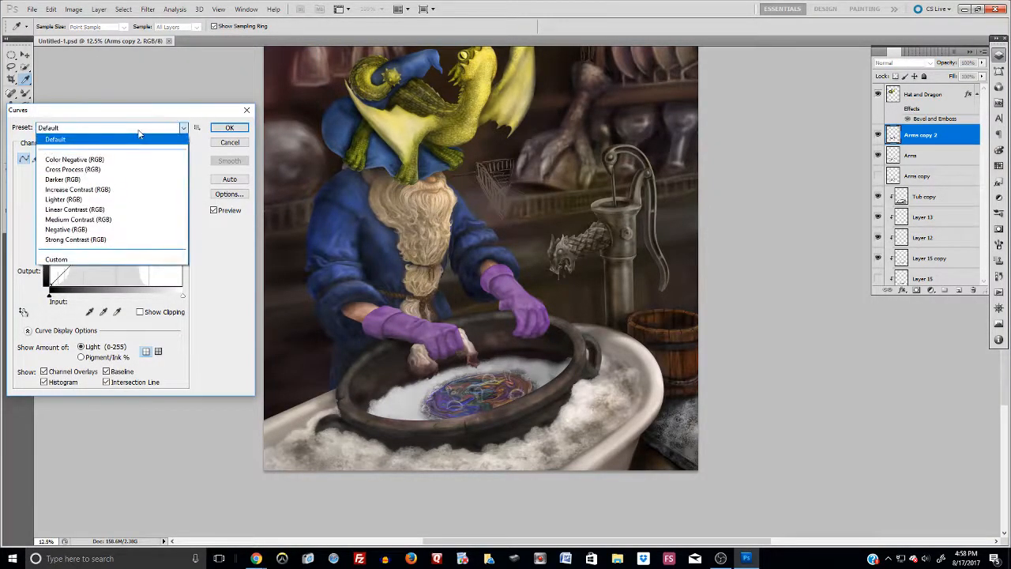
pyautogui.click(109, 190)
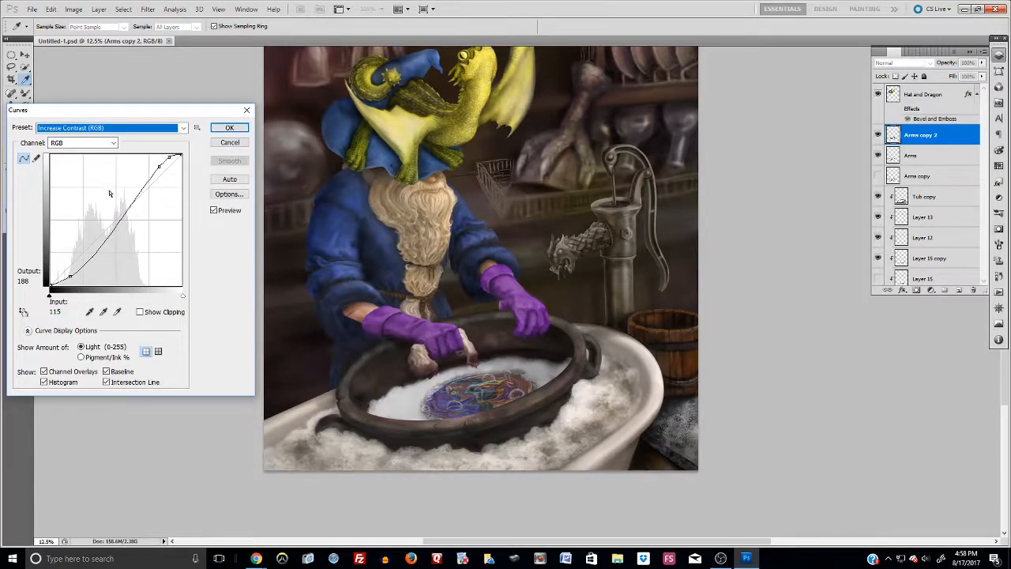
# Step: Try the Darker (RGB) and Linear Contrast (RGB) curve presets on the gloves
pyautogui.click(139, 128)
pyautogui.click(116, 183)
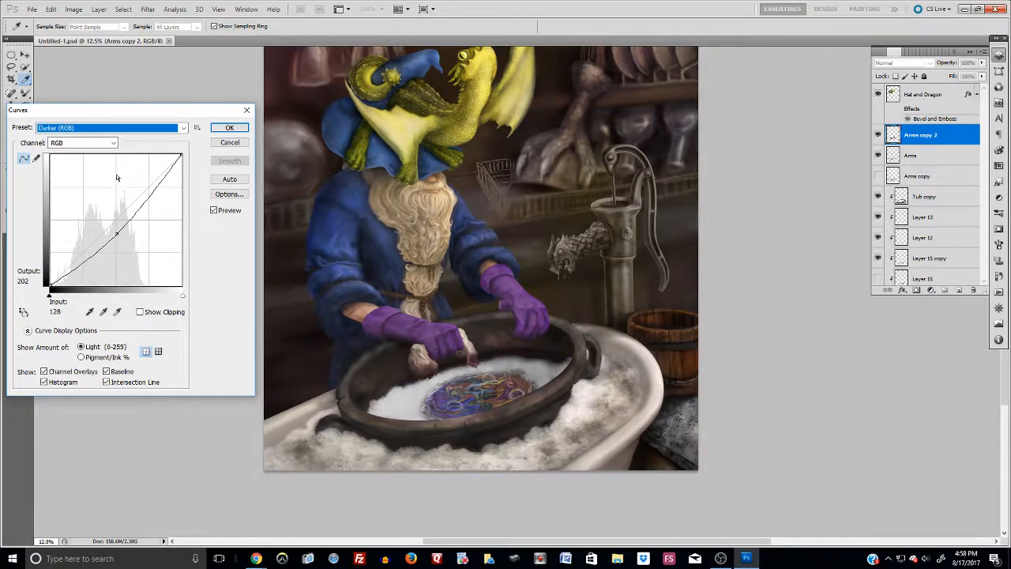
pyautogui.click(180, 128)
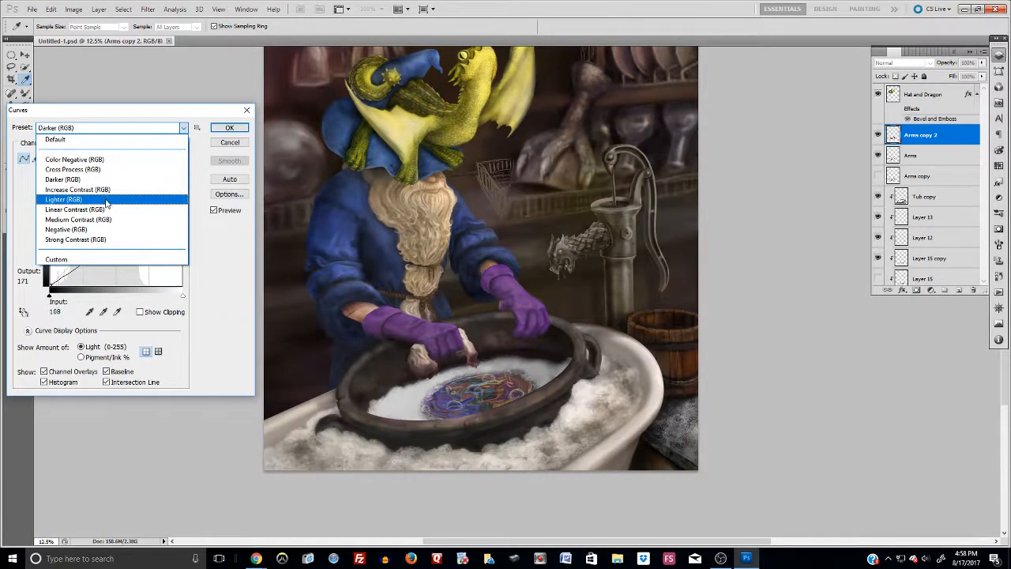
pyautogui.click(107, 210)
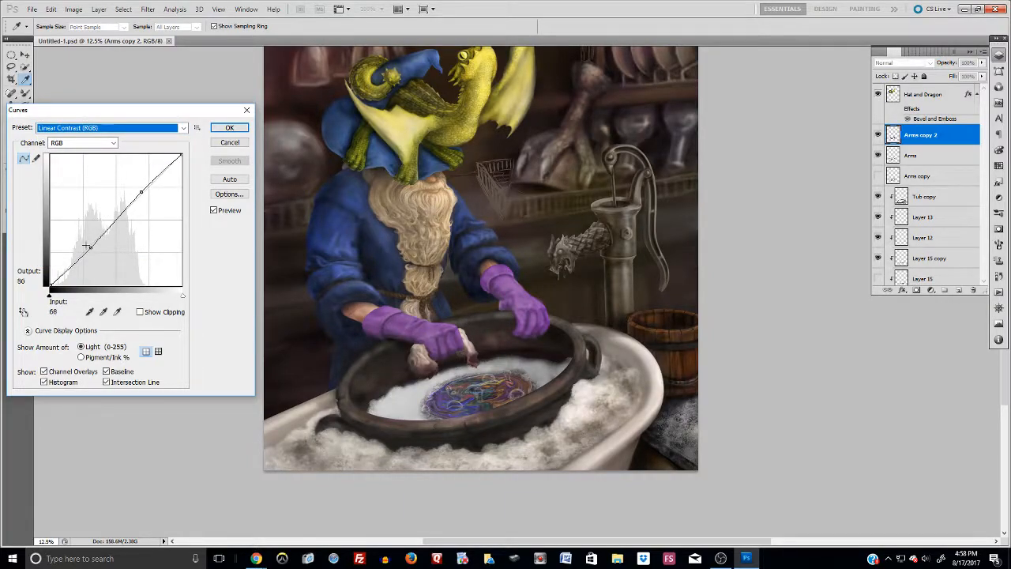
# Step: Try a custom S-curve with points at input 85, output 58 and input 172, output 186, comparing the gloves with and without preview
pyautogui.moveTo(90, 247); pyautogui.dragTo(90, 256)
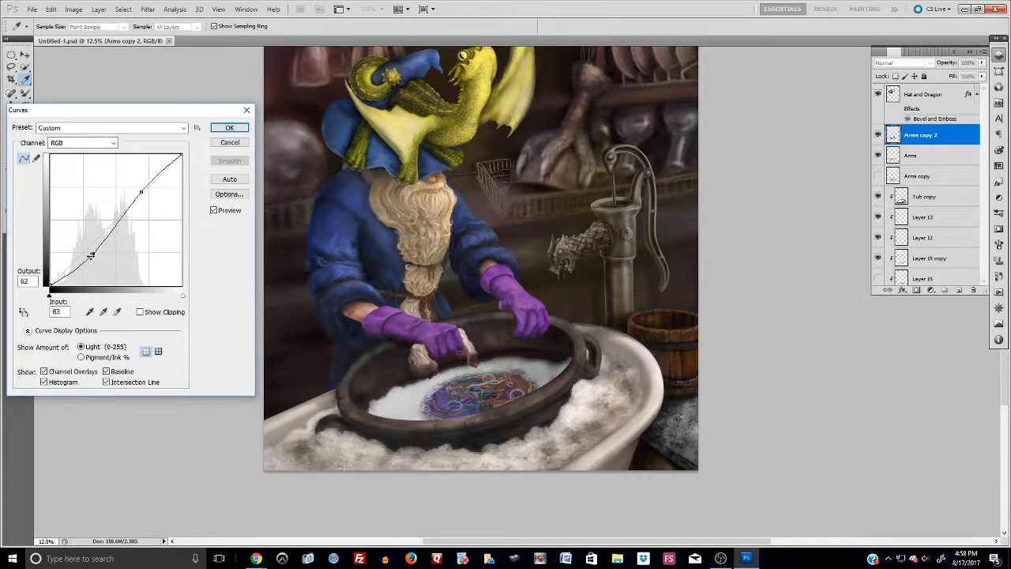
pyautogui.moveTo(143, 190); pyautogui.dragTo(139, 190)
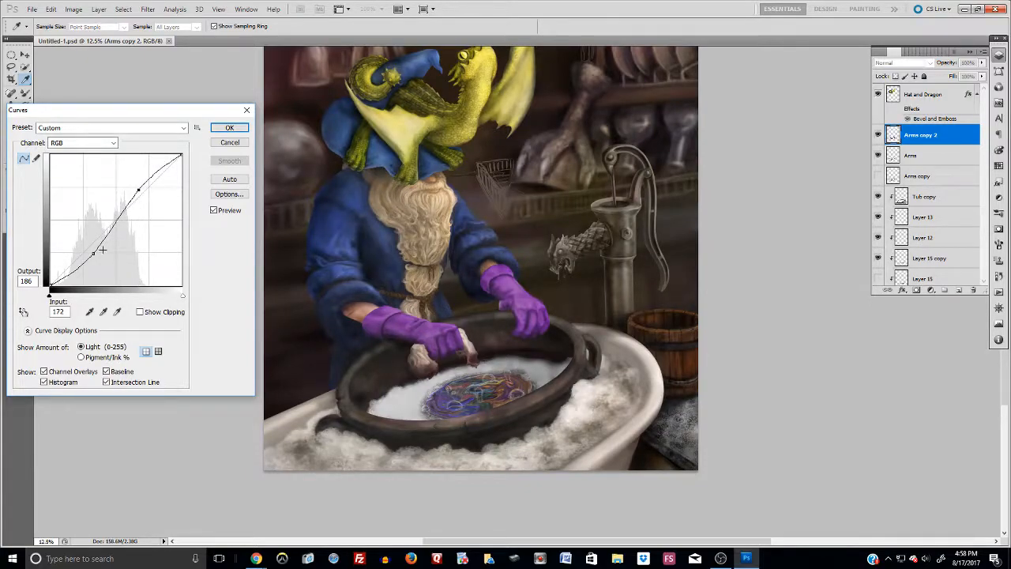
pyautogui.moveTo(93, 256); pyautogui.dragTo(93, 258)
pyautogui.click(214, 213)
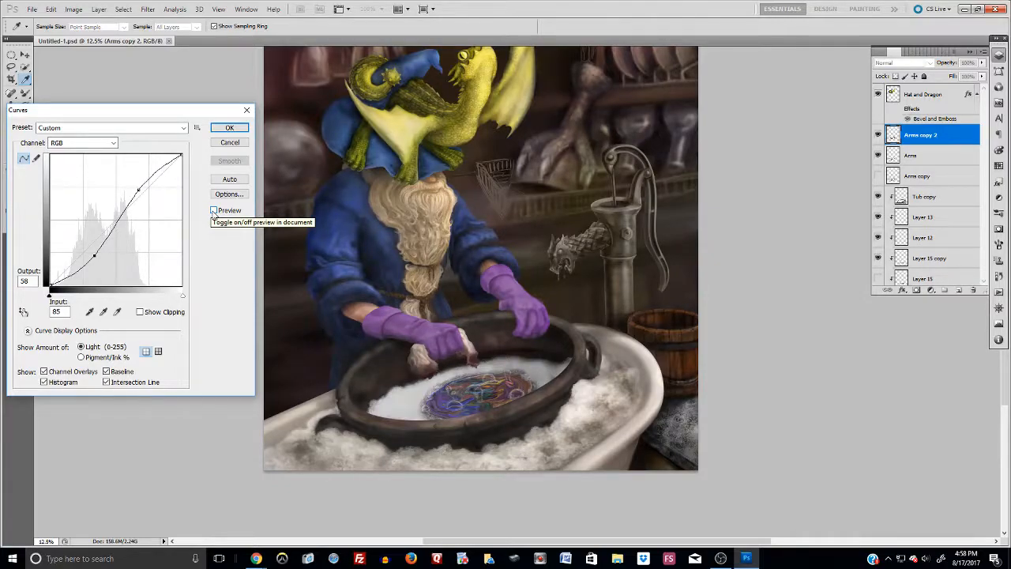
pyautogui.click(214, 211)
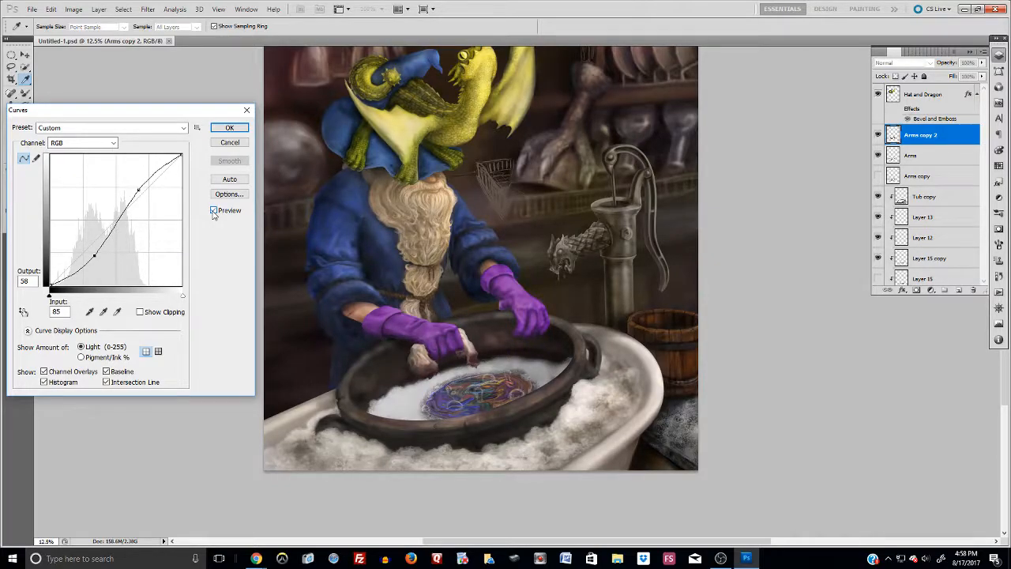
pyautogui.click(213, 211)
pyautogui.click(213, 211)
# Step: Return the curve to the Increase Contrast (RGB) preset and apply it to the gloves
pyautogui.click(83, 127)
pyautogui.click(85, 191)
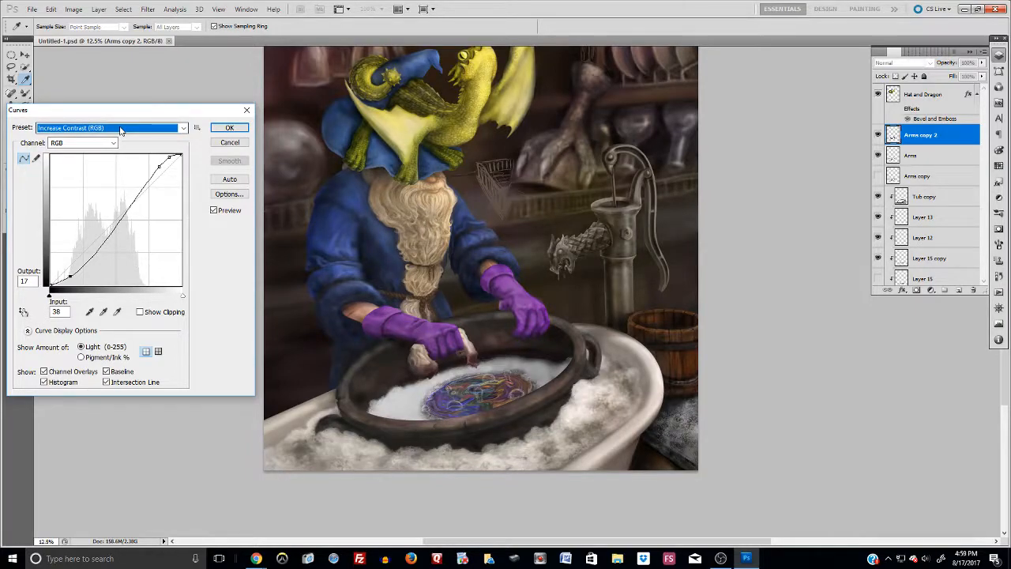
pyautogui.click(248, 110)
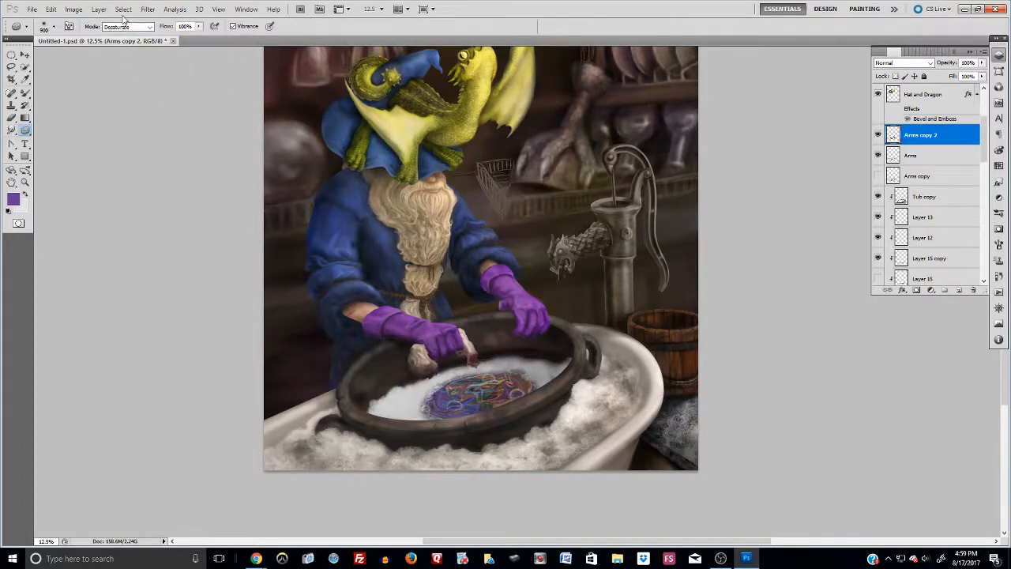
# Step: Reduce the gloves' saturation to -47 with a Hue/Saturation adjustment
pyautogui.click(51, 9)
pyautogui.moveTo(72, 9)
pyautogui.moveTo(81, 37)
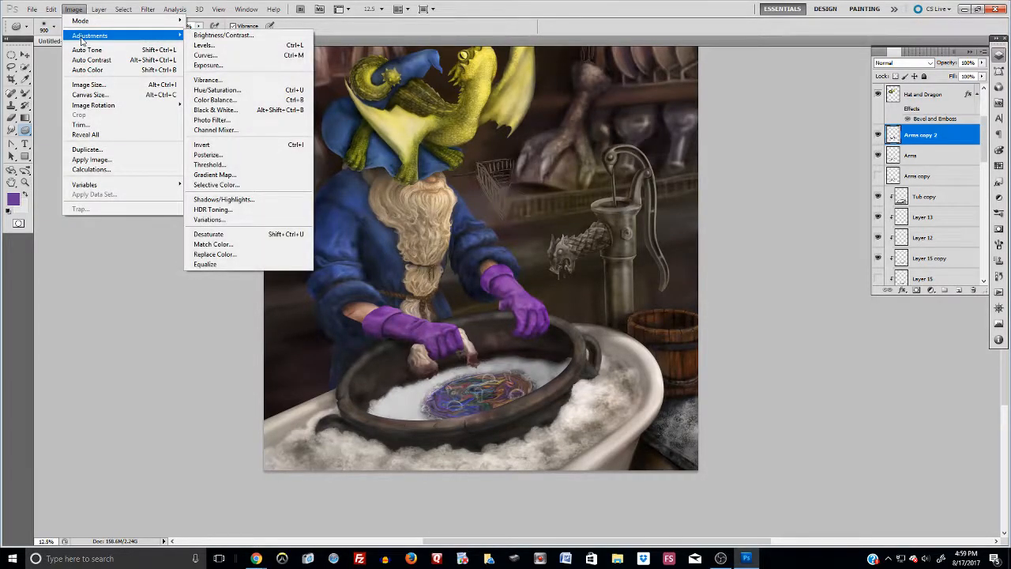
pyautogui.click(231, 90)
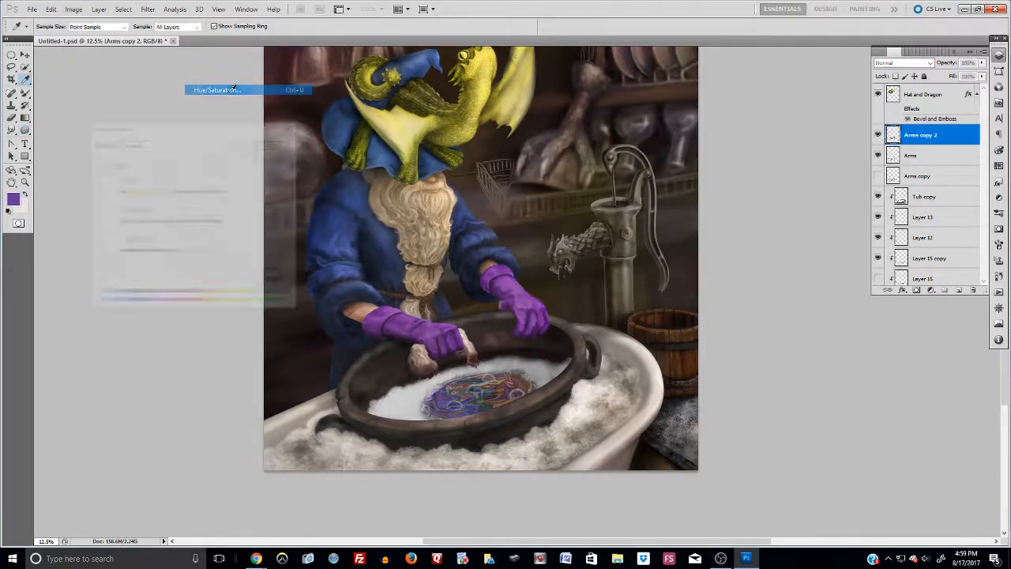
pyautogui.moveTo(170, 222); pyautogui.dragTo(150, 229)
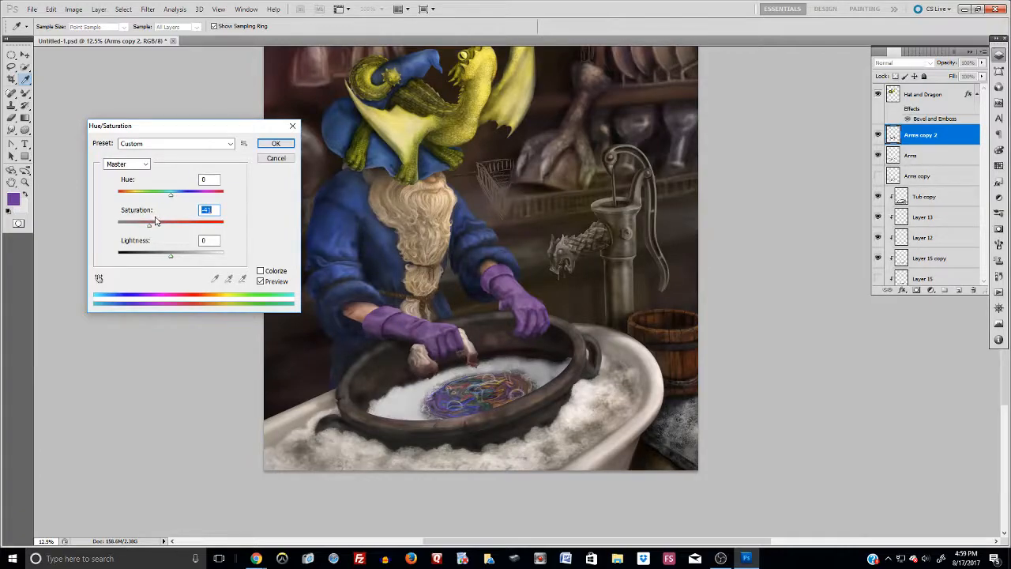
pyautogui.moveTo(148, 225); pyautogui.dragTo(147, 226)
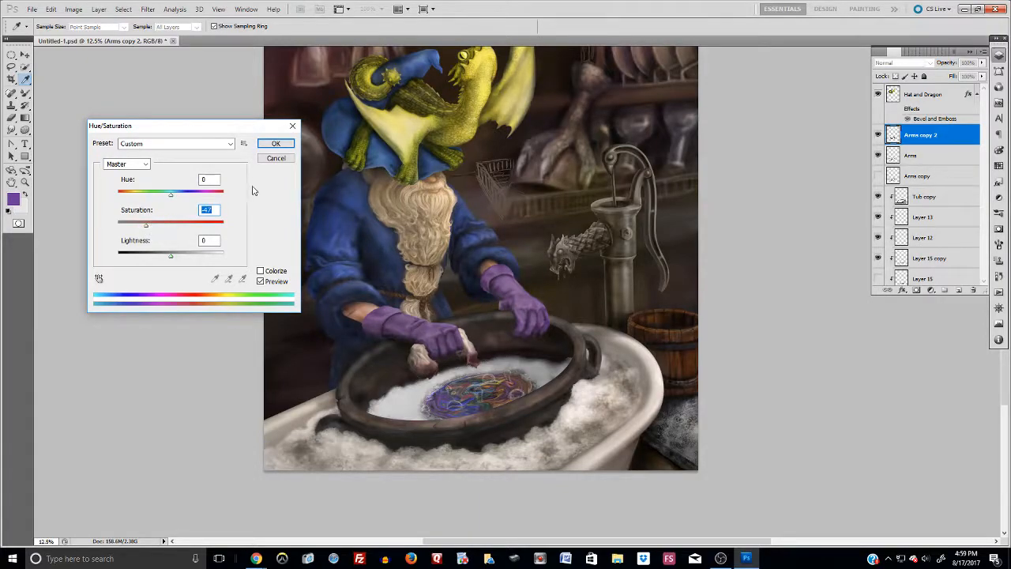
pyautogui.click(277, 145)
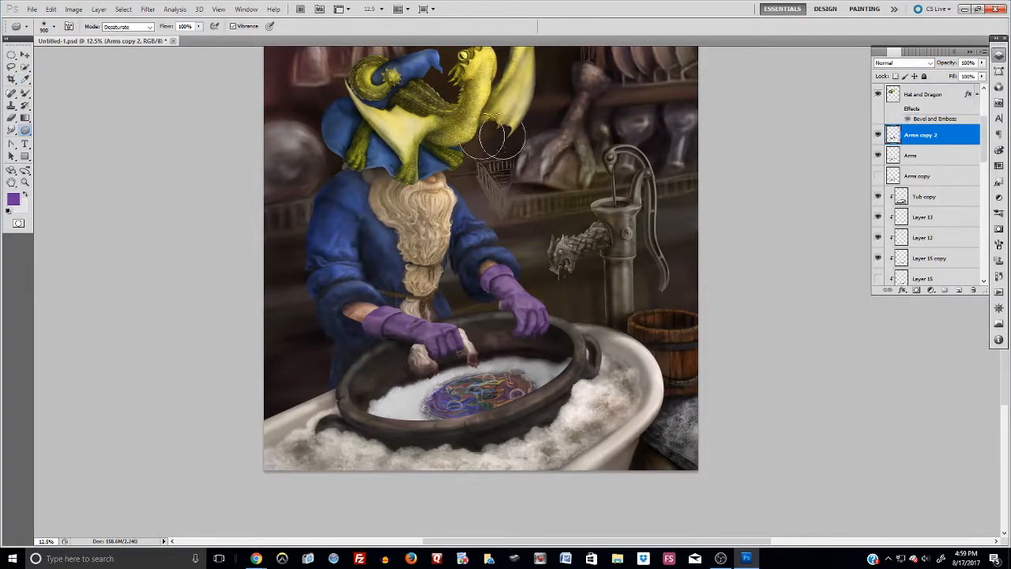
# Step: Set the Eraser to 150 px for cleaning up the edges of the gloves
pyautogui.click(12, 117)
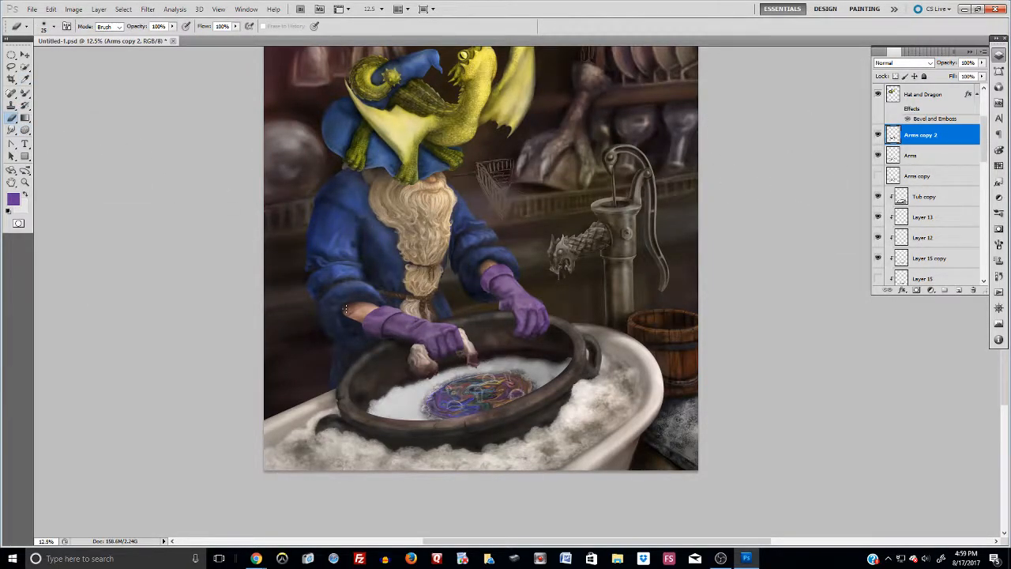
pyautogui.press(']')
pyautogui.press(']')
pyautogui.press(']')
pyautogui.press(']')
pyautogui.press(']')
pyautogui.press(']')
pyautogui.press(']')
pyautogui.press(']')
pyautogui.press(']')
pyautogui.scroll(5, 442, 341)
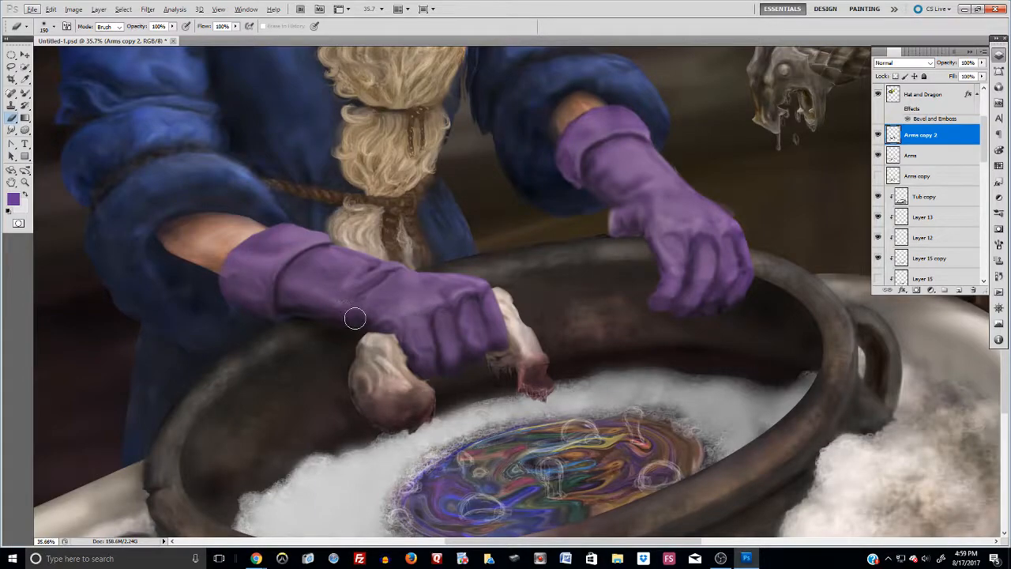
# Step: Refine the lower forearm edge of the left glove with the Mixer Brush, using purples and dark tones sampled nearby
pyautogui.moveTo(25, 94); pyautogui.dragTo(56, 98)
pyautogui.click(69, 123)
pyautogui.keyDown('alt'); pyautogui.click(311, 310); pyautogui.keyUp('alt')
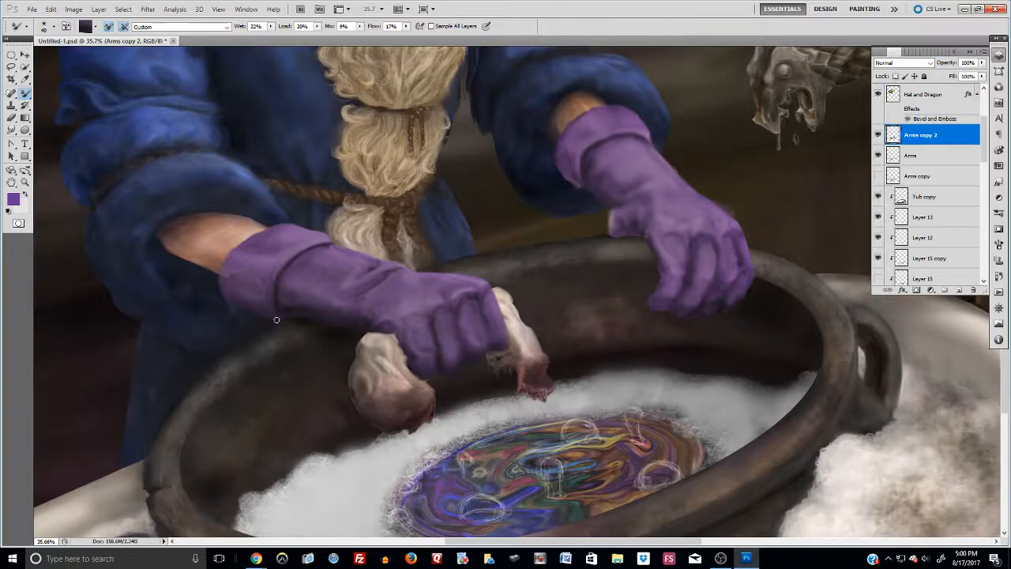
pyautogui.moveTo(306, 316); pyautogui.dragTo(371, 335)
pyautogui.keyDown('alt'); pyautogui.click(320, 287); pyautogui.keyUp('alt')
pyautogui.moveTo(327, 324); pyautogui.dragTo(372, 330)
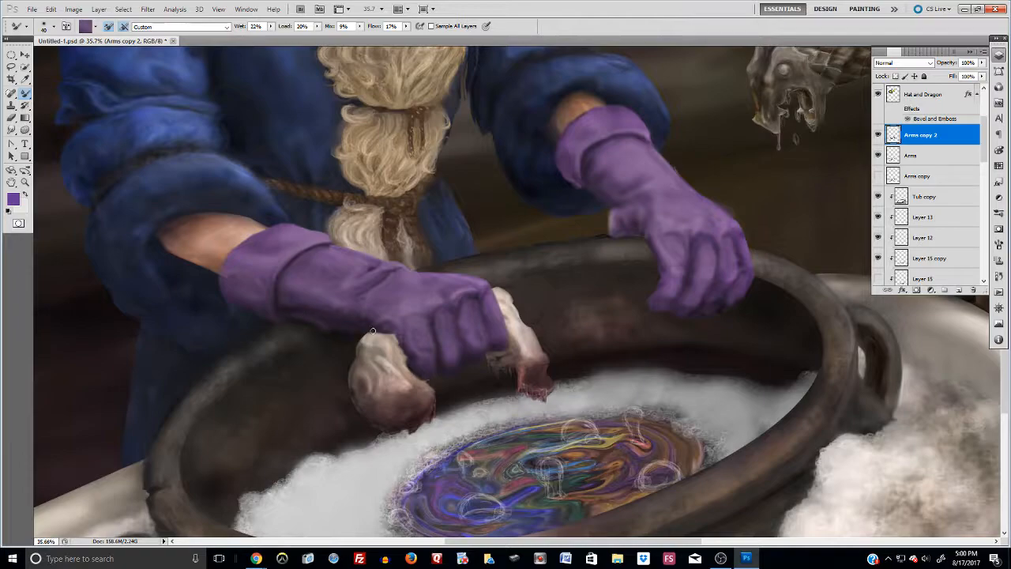
pyautogui.keyDown('alt'); pyautogui.click(319, 317); pyautogui.keyUp('alt')
pyautogui.moveTo(307, 313); pyautogui.dragTo(347, 329)
pyautogui.press('e')
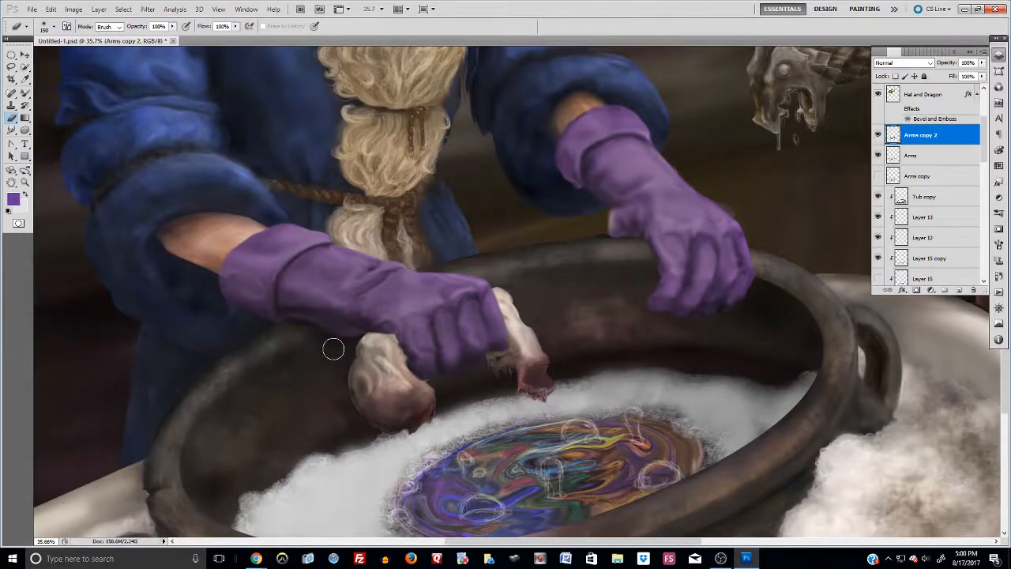
# Step: Set the foreground to a dark shadow colour sampled from the painting near the left glove, for use with the Mixer Brush
pyautogui.click(25, 92)
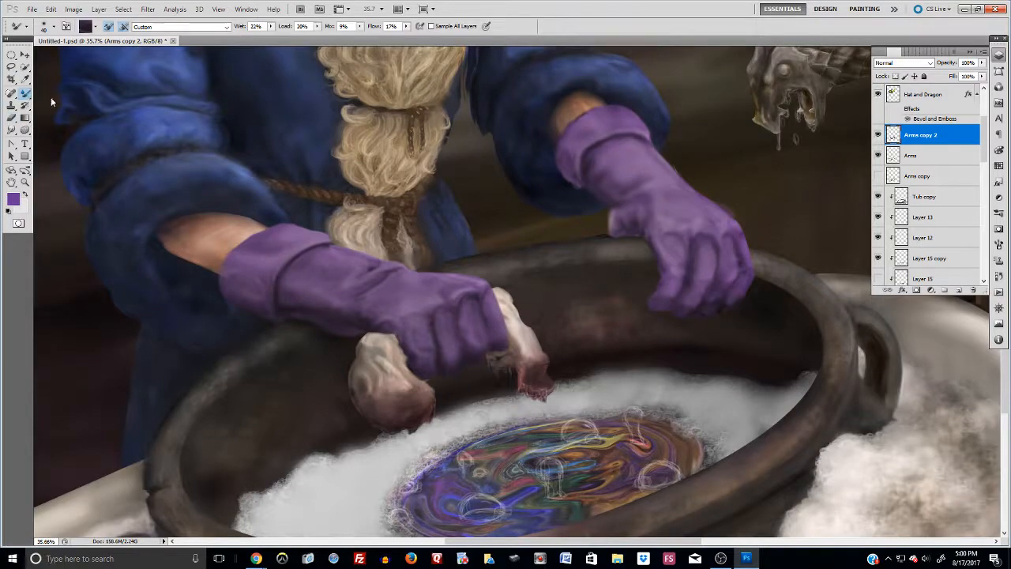
pyautogui.click(13, 200)
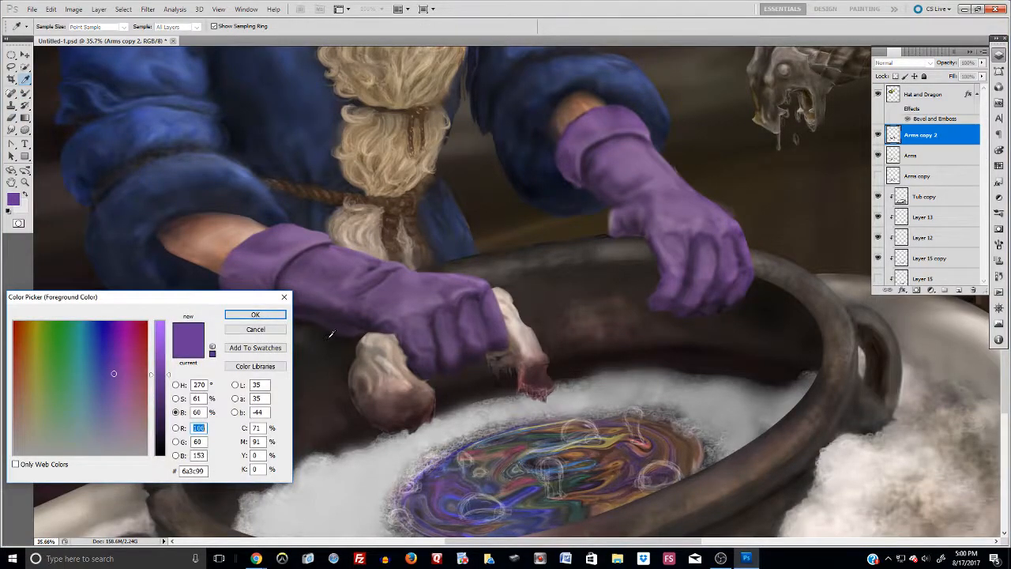
pyautogui.press('Return')
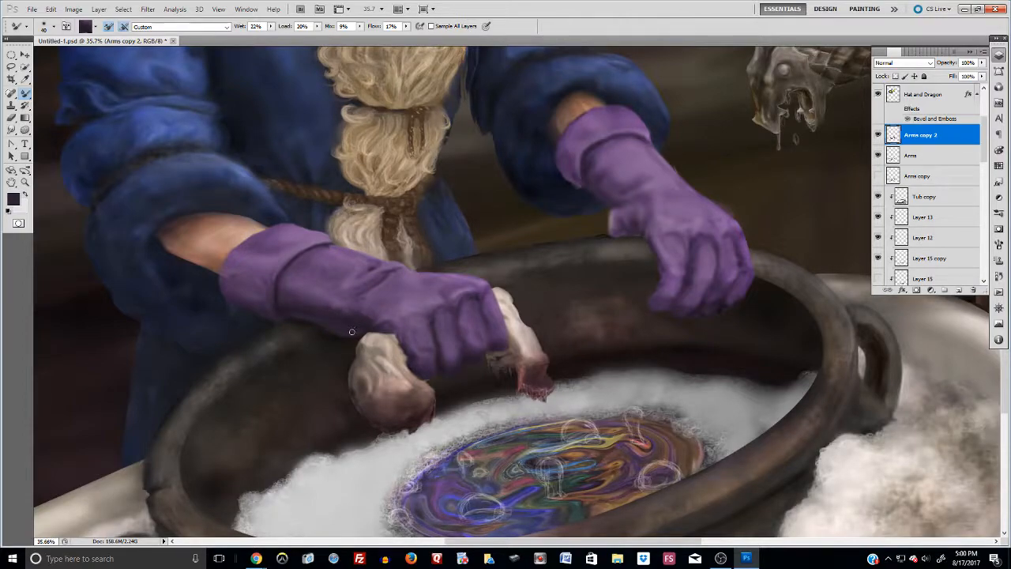
# Step: Mix sampled shadow and purple tones along the left glove's underside, from the forearm to the wrist above the held cleaning cloth
pyautogui.keyDown('alt'); pyautogui.click(335, 305); pyautogui.keyUp('alt')
pyautogui.keyDown('alt'); pyautogui.click(315, 301); pyautogui.keyUp('alt')
pyautogui.keyDown('alt'); pyautogui.click(365, 320); pyautogui.keyUp('alt')
pyautogui.keyDown('alt'); pyautogui.click(369, 312); pyautogui.keyUp('alt')
pyautogui.moveTo(379, 332); pyautogui.dragTo(367, 334)
pyautogui.keyDown('alt'); pyautogui.click(321, 322); pyautogui.keyUp('alt')
pyautogui.keyDown('alt'); pyautogui.click(325, 316); pyautogui.keyUp('alt')
pyautogui.moveTo(334, 328); pyautogui.dragTo(343, 320)
pyautogui.keyDown('alt'); pyautogui.click(341, 317); pyautogui.keyUp('alt')
pyautogui.keyDown('alt'); pyautogui.click(311, 314); pyautogui.keyUp('alt')
pyautogui.keyDown('alt'); pyautogui.click(321, 299); pyautogui.keyUp('alt')
# Step: Smooth the left glove's underside near the held cloth with the Smudge tool at 51% strength
pyautogui.click(12, 130)
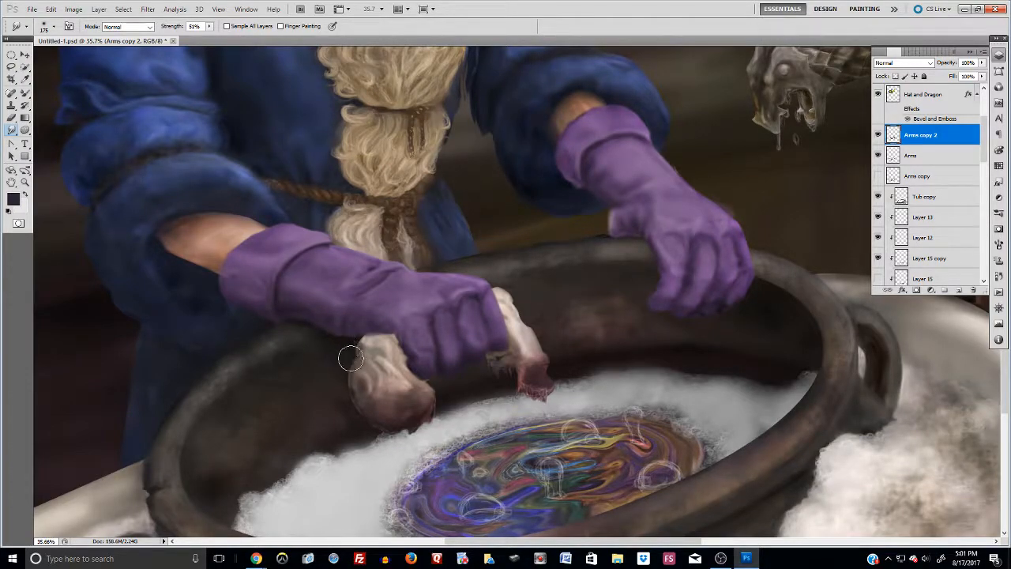
pyautogui.moveTo(357, 377); pyautogui.dragTo(350, 367)
pyautogui.press('[')
pyautogui.press('[')
pyautogui.press('[')
pyautogui.press('[')
# Step: Enlarge the Smudge brush to 250 px, compare the painting with Arms copy 2 hidden, and reshape the left cuff's lower edge
pyautogui.press(']')
pyautogui.press(']')
pyautogui.press(']')
pyautogui.press(']')
pyautogui.press(']')
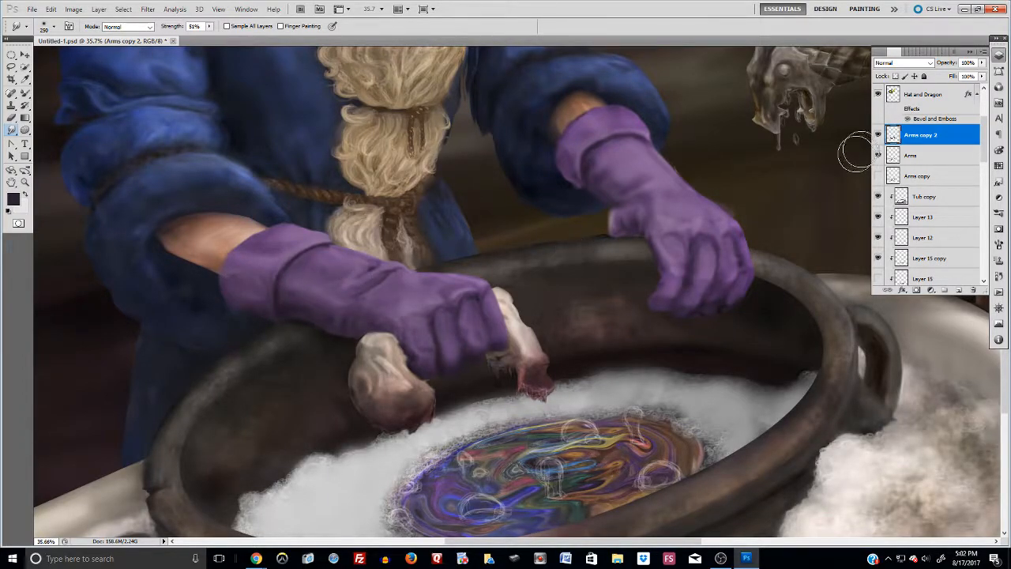
pyautogui.click(878, 135)
pyautogui.click(877, 135)
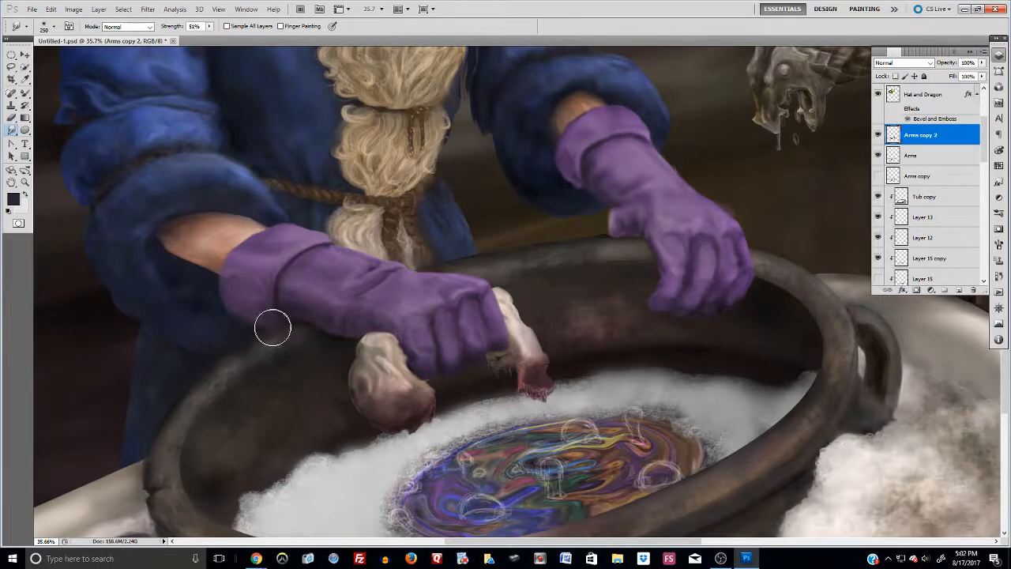
pyautogui.moveTo(245, 316); pyautogui.dragTo(273, 304)
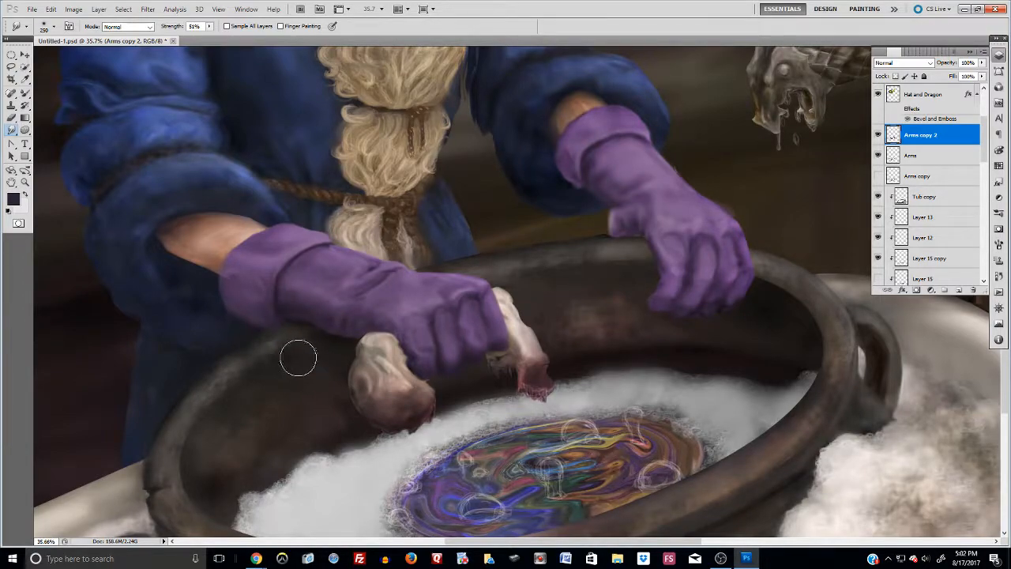
# Step: Smudge the notch where the left glove's cuff meets the forearm, with the brush resized to 125 px
pyautogui.press('[')
pyautogui.press('[')
pyautogui.press('[')
pyautogui.press('[')
pyautogui.press('[')
pyautogui.press('[')
pyautogui.click(12, 117)
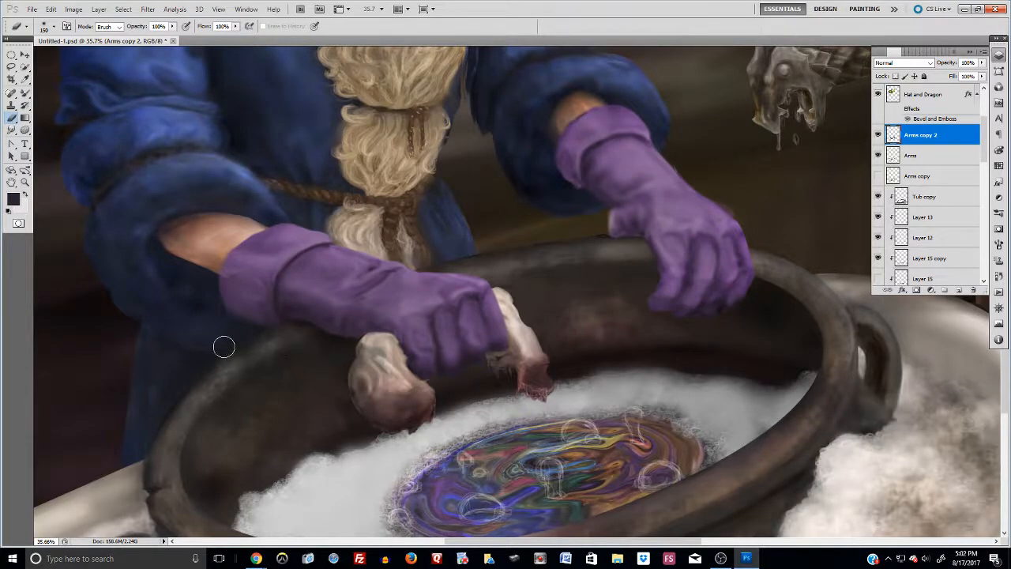
pyautogui.click(13, 131)
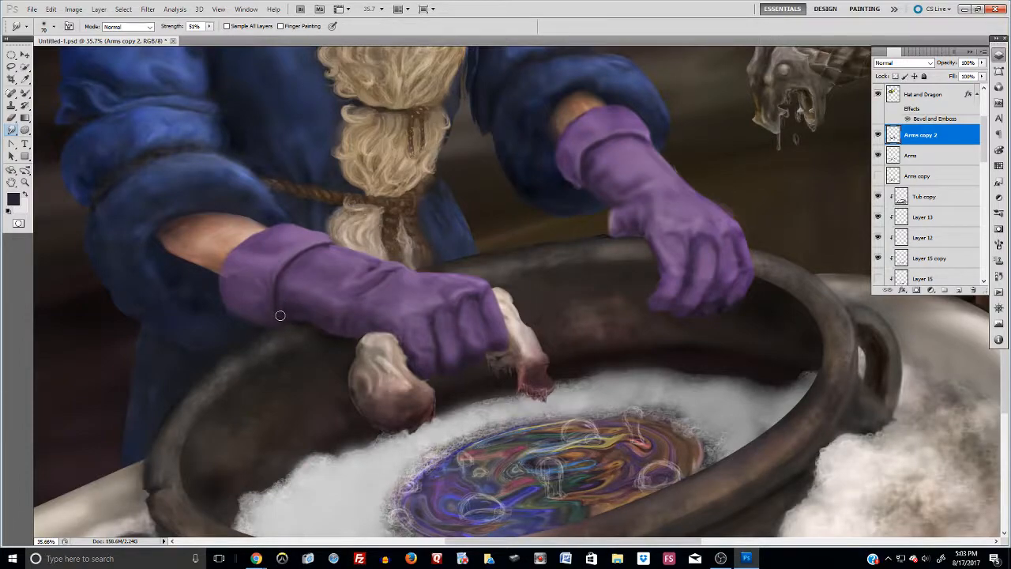
pyautogui.press(']')
pyautogui.press(']')
pyautogui.press(']')
pyautogui.press(']')
pyautogui.moveTo(282, 316)
pyautogui.mouseDown()
pyautogui.moveTo(276, 290)
pyautogui.moveTo(301, 326)
pyautogui.moveTo(282, 322)
pyautogui.moveTo(289, 316)
pyautogui.mouseUp()
# Step: Darken the underside of the left glove's cuff and forearm with the Burn tool on Midtones at 13% exposure
pyautogui.press('o')
pyautogui.rightClick(25, 130)
pyautogui.click(65, 140)
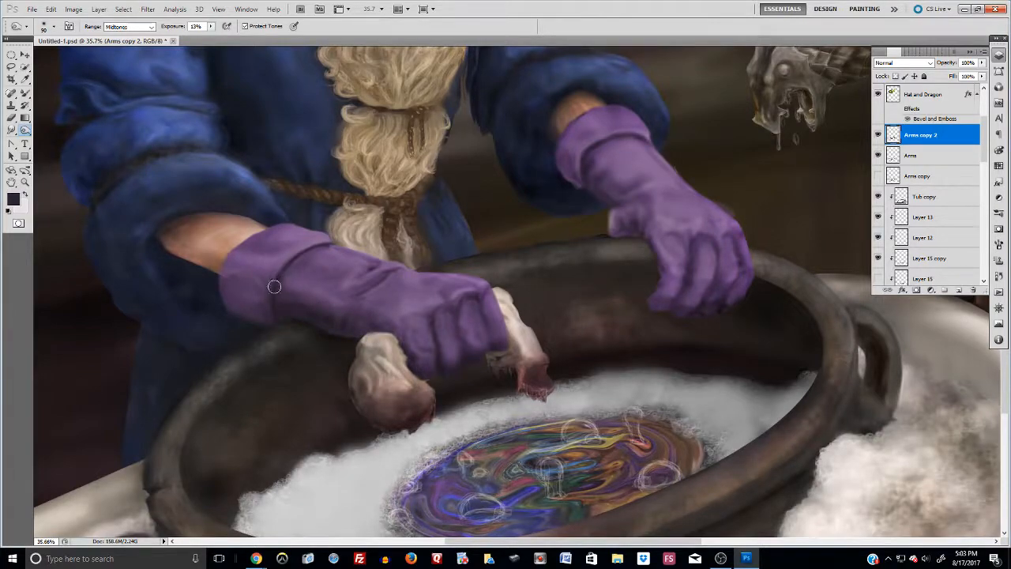
pyautogui.moveTo(286, 315)
pyautogui.mouseDown()
pyautogui.moveTo(342, 328)
pyautogui.moveTo(336, 317)
pyautogui.moveTo(339, 326)
pyautogui.moveTo(278, 308)
pyautogui.moveTo(264, 319)
pyautogui.moveTo(327, 320)
pyautogui.moveTo(230, 314)
pyautogui.moveTo(331, 302)
pyautogui.moveTo(240, 305)
pyautogui.moveTo(361, 331)
pyautogui.moveTo(303, 286)
pyautogui.moveTo(360, 293)
pyautogui.moveTo(339, 315)
pyautogui.moveTo(276, 276)
pyautogui.moveTo(346, 298)
pyautogui.moveTo(274, 290)
pyautogui.moveTo(335, 305)
pyautogui.moveTo(367, 340)
pyautogui.moveTo(343, 331)
pyautogui.moveTo(348, 318)
pyautogui.moveTo(370, 346)
pyautogui.moveTo(356, 314)
pyautogui.mouseUp()
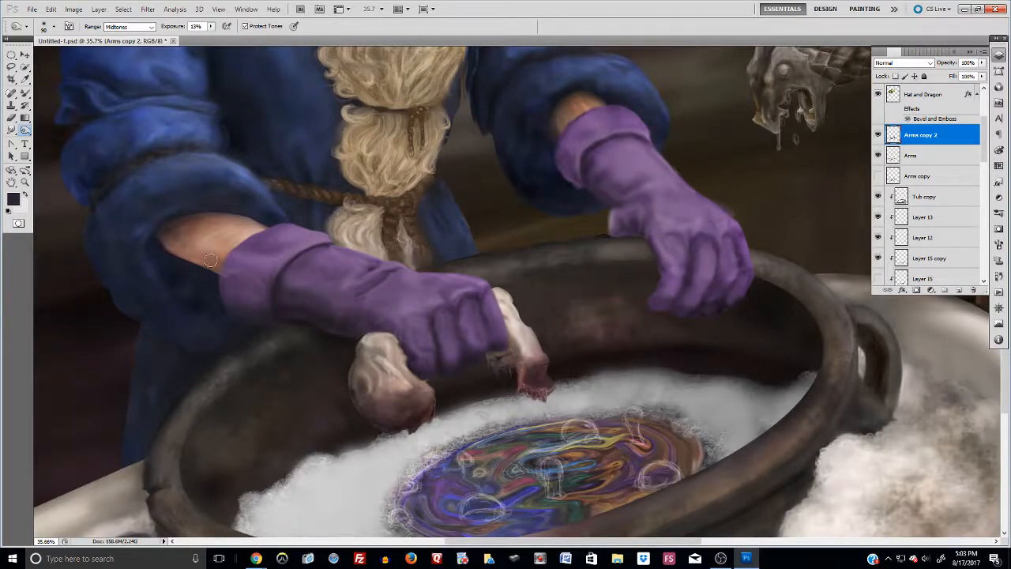
# Step: Smudge the left glove's lower wrist edge and its upper edge below the beard with a 125 px brush
pyautogui.click(12, 130)
pyautogui.moveTo(356, 334); pyautogui.dragTo(369, 319)
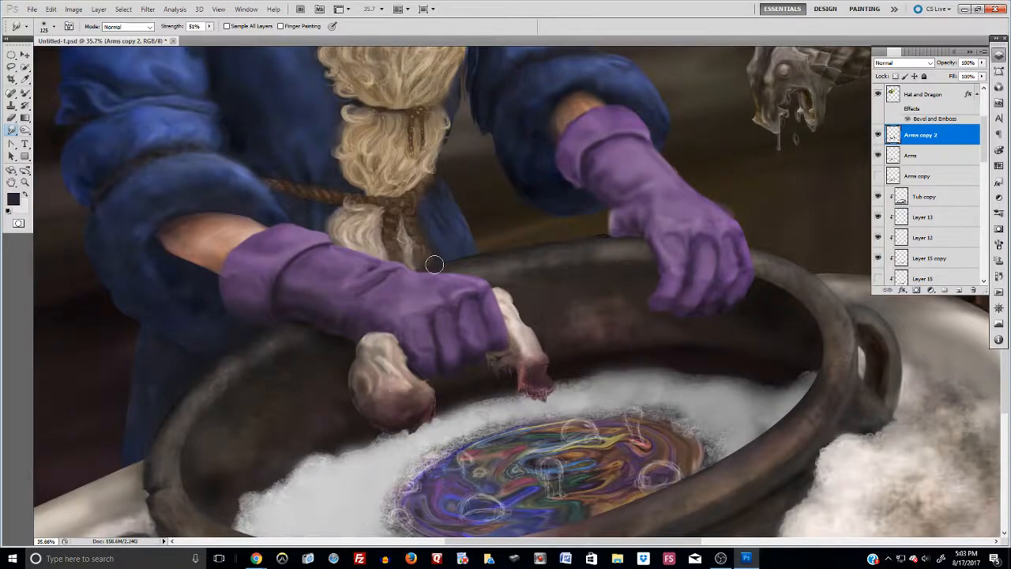
pyautogui.moveTo(404, 257); pyautogui.dragTo(389, 271)
# Step: Reduce the Smudge brush to 50 px and smooth the thumb edge of the right glove
pyautogui.press('[')
pyautogui.press('[')
pyautogui.press('[')
pyautogui.press('[')
pyautogui.press('[')
pyautogui.press('[')
pyautogui.moveTo(620, 208); pyautogui.dragTo(612, 213)
# Step: Enlarge the Smudge brush to 250 px and soften the left glove's lower edge just past the cuff
pyautogui.hotkey('ctrl', '-')
pyautogui.hotkey('ctrl', '-')
pyautogui.hotkey('ctrl', '-')
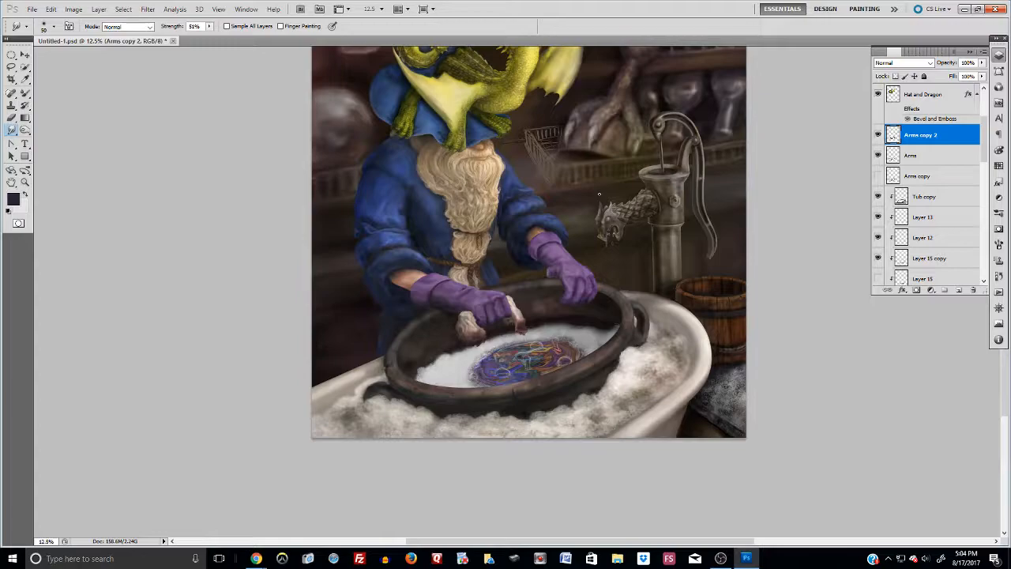
pyautogui.scroll(5, 504, 315)
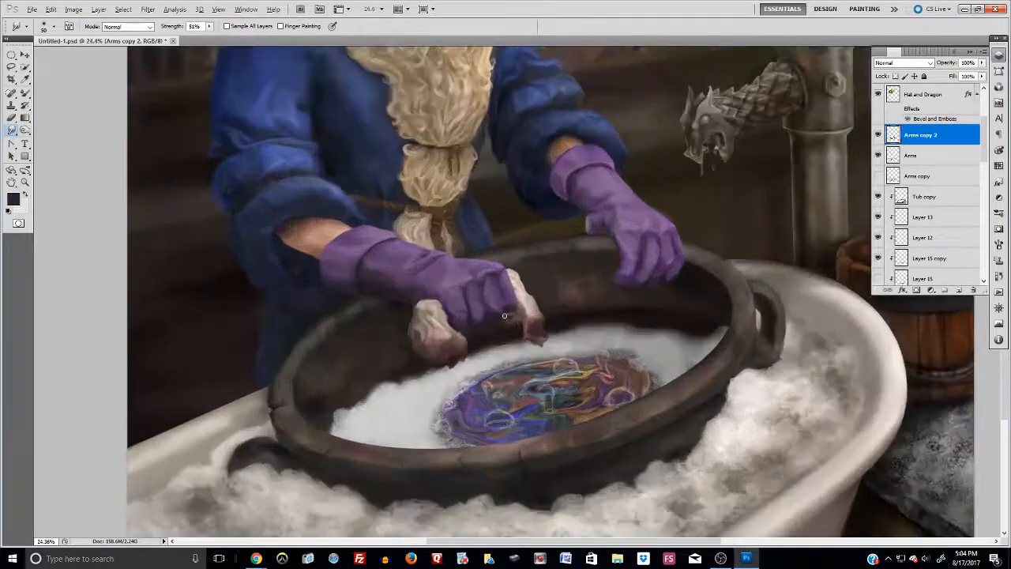
pyautogui.press(']')
pyautogui.press(']')
pyautogui.press(']')
pyautogui.press(']')
pyautogui.press(']')
pyautogui.press(']')
pyautogui.press(']')
pyautogui.press(']')
pyautogui.press(']')
pyautogui.moveTo(354, 311); pyautogui.dragTo(355, 305)
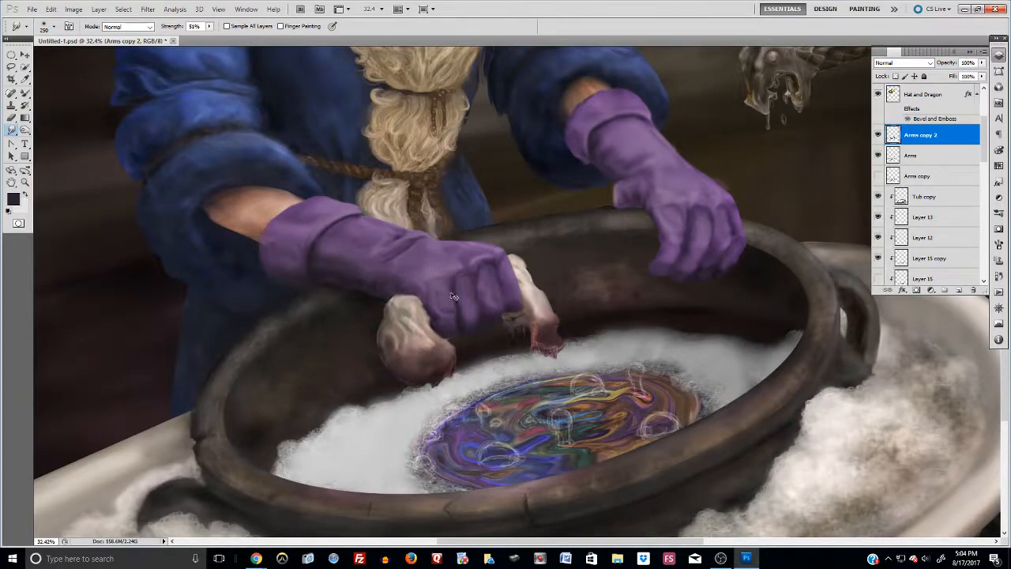
# Step: Compare the whole painting with and without the purple gloves by toggling the Arms copy 2 layer's visibility, leaving it shown
pyautogui.click(11, 118)
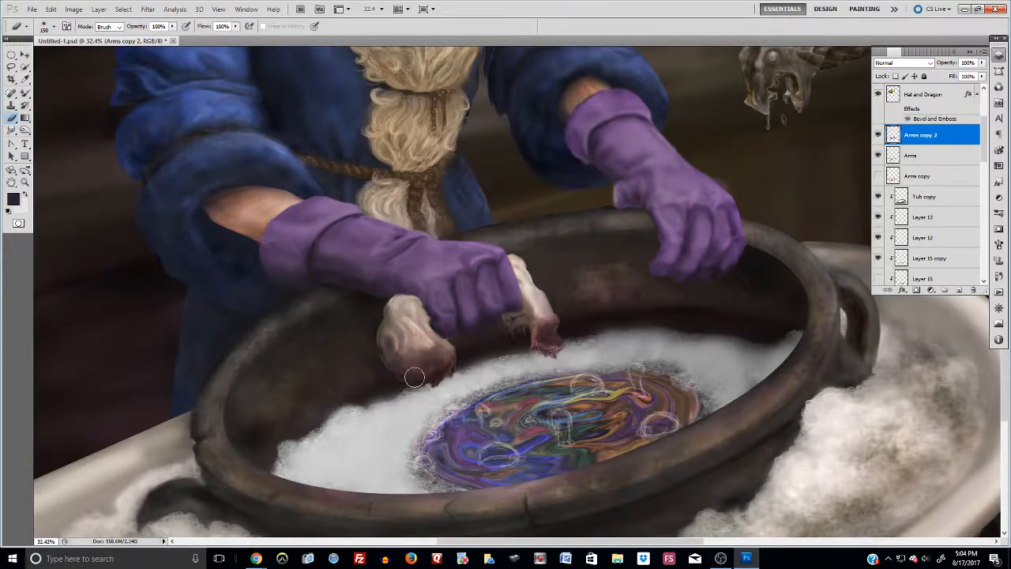
pyautogui.hotkey('ctrl', '-')
pyautogui.hotkey('ctrl', '-')
pyautogui.hotkey('ctrl', '-')
pyautogui.hotkey('ctrl', '-')
pyautogui.hotkey('ctrl', '-')
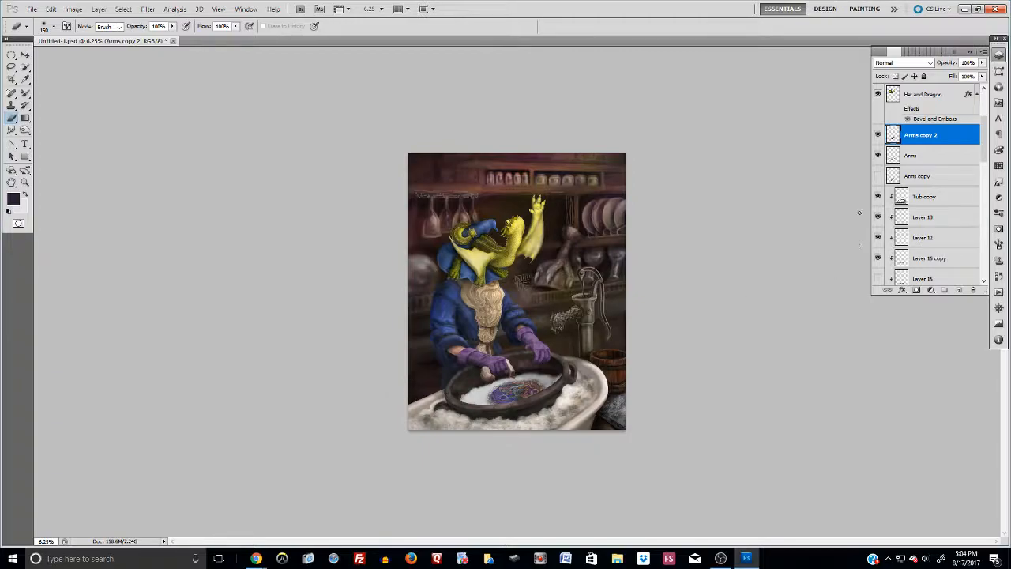
pyautogui.click(879, 135)
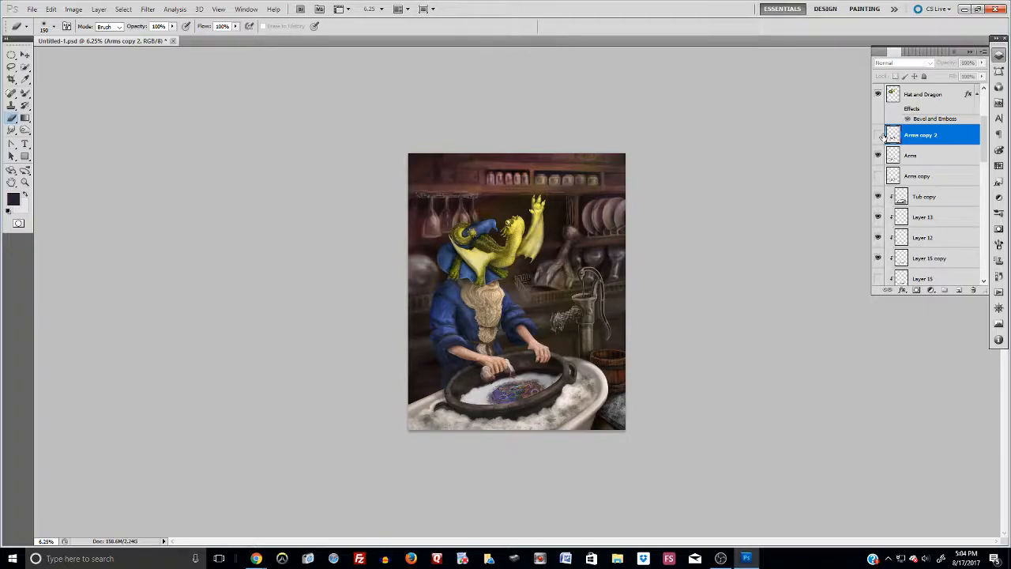
pyautogui.click(879, 135)
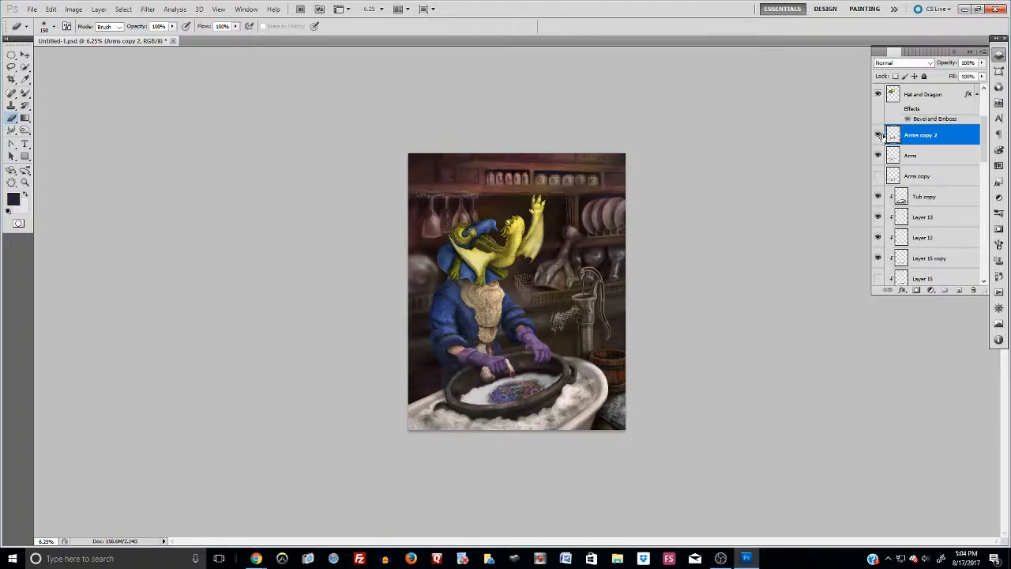
pyautogui.click(879, 135)
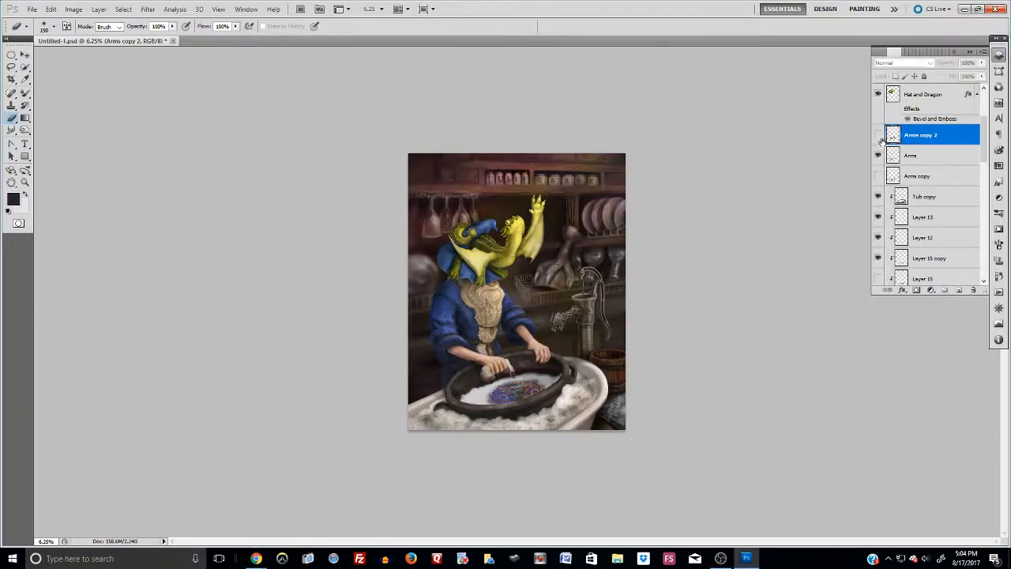
pyautogui.click(879, 135)
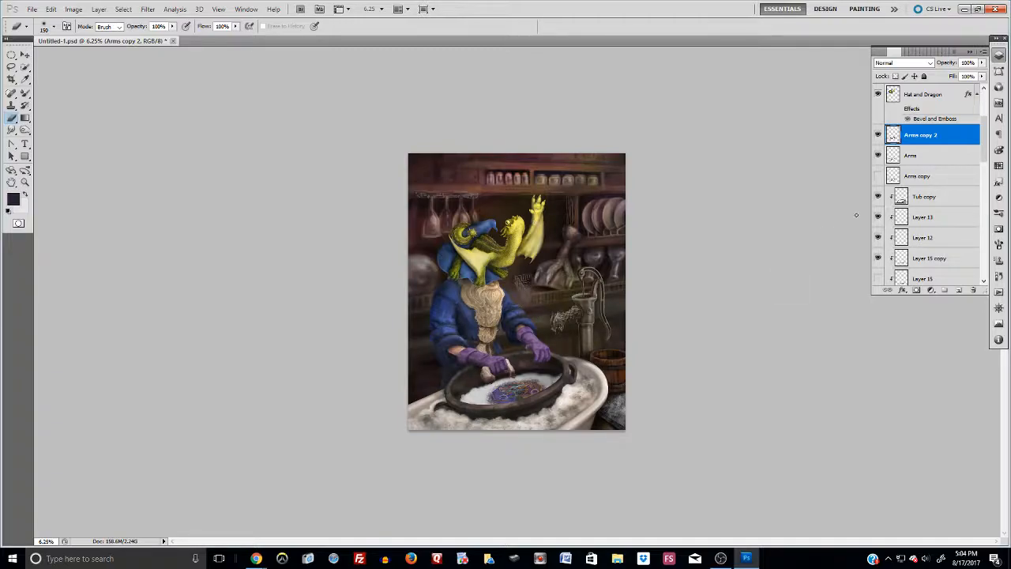
pyautogui.click(879, 135)
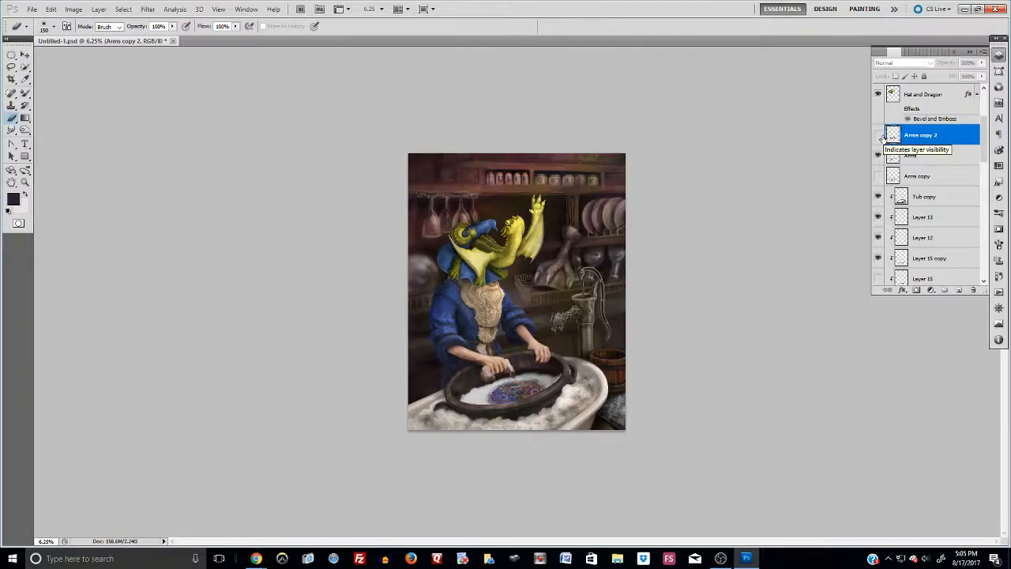
pyautogui.click(880, 136)
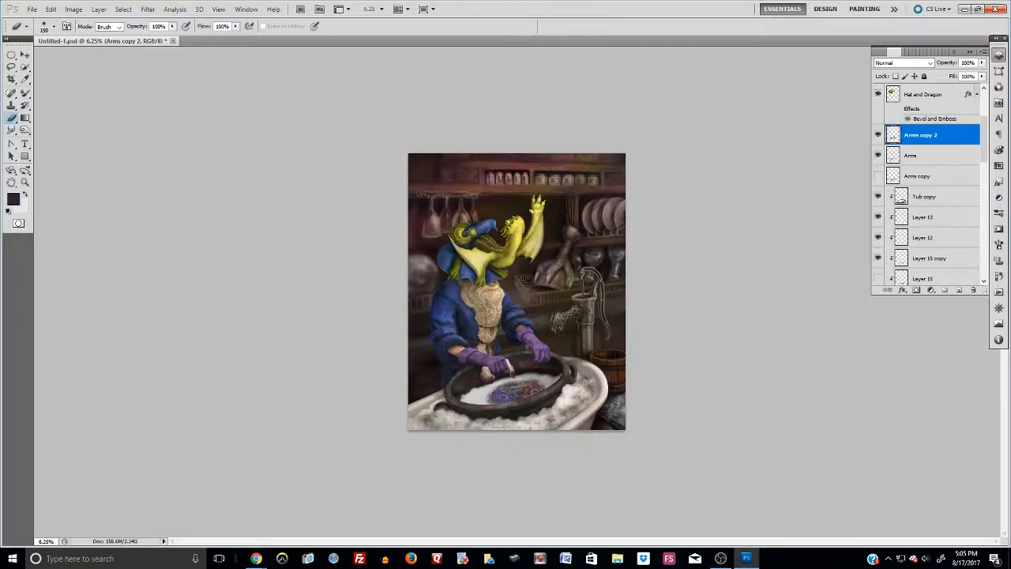
pyautogui.click(879, 136)
pyautogui.click(879, 136)
pyautogui.hotkey('alt', 'Tab')
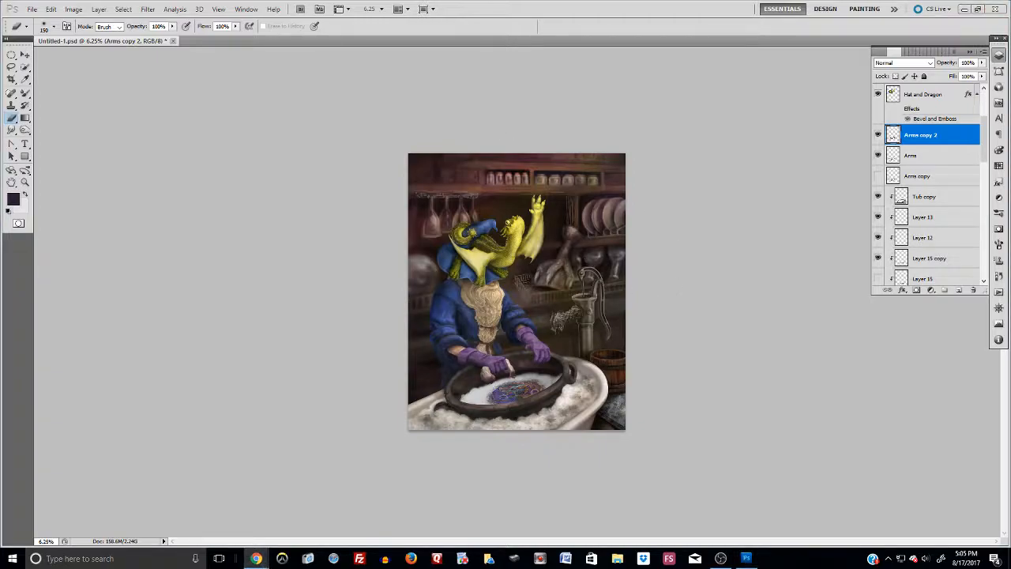